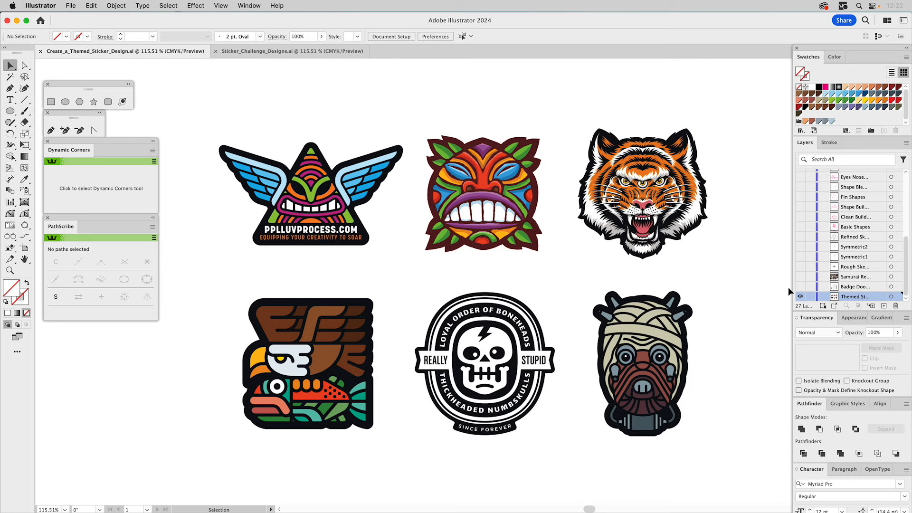
Step: Show the badge doodle layer, hide the themed sticker layer, and make the doodle layer active
{"action": "left_click", "coordinate": [801, 288]}
{"action": "left_click", "coordinate": [799, 297]}
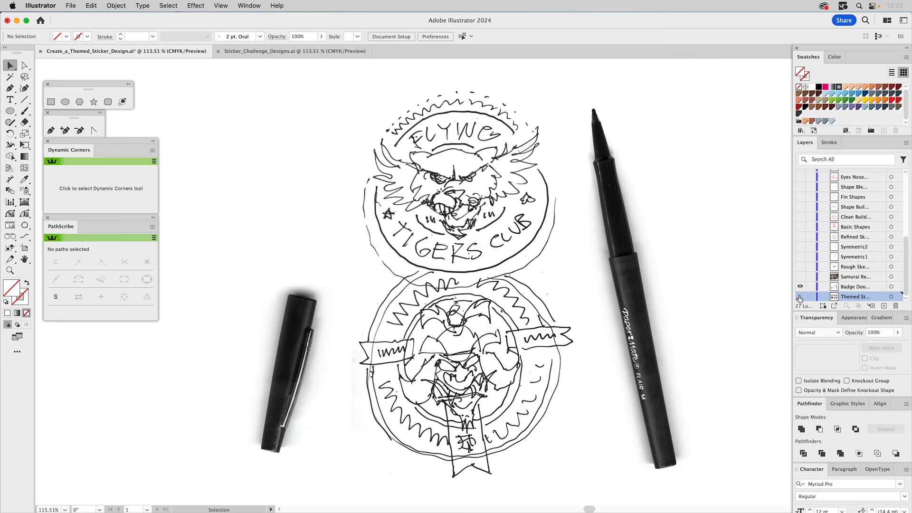
{"action": "left_click", "coordinate": [848, 288]}
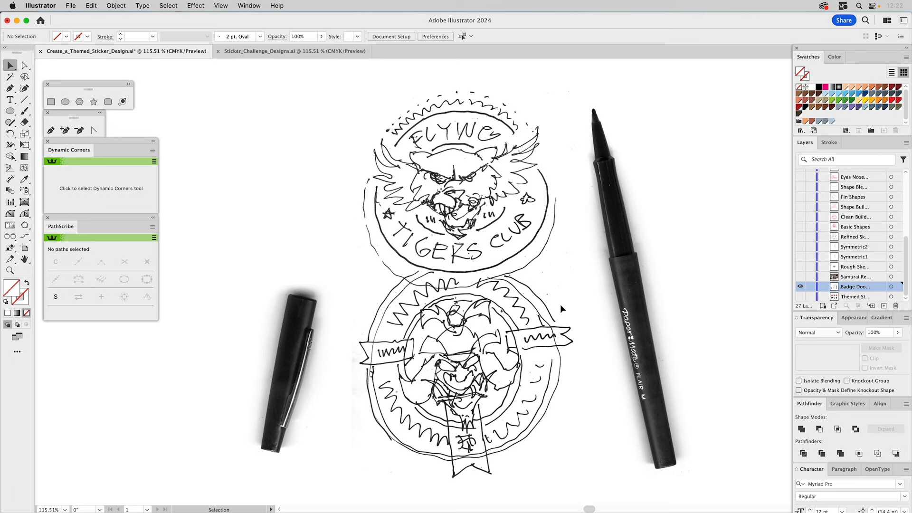
Step: Display the samurai reference photos in place of the badge doodles and make their layer active
{"action": "left_click", "coordinate": [802, 278]}
{"action": "left_click", "coordinate": [800, 287]}
{"action": "left_click", "coordinate": [848, 279]}
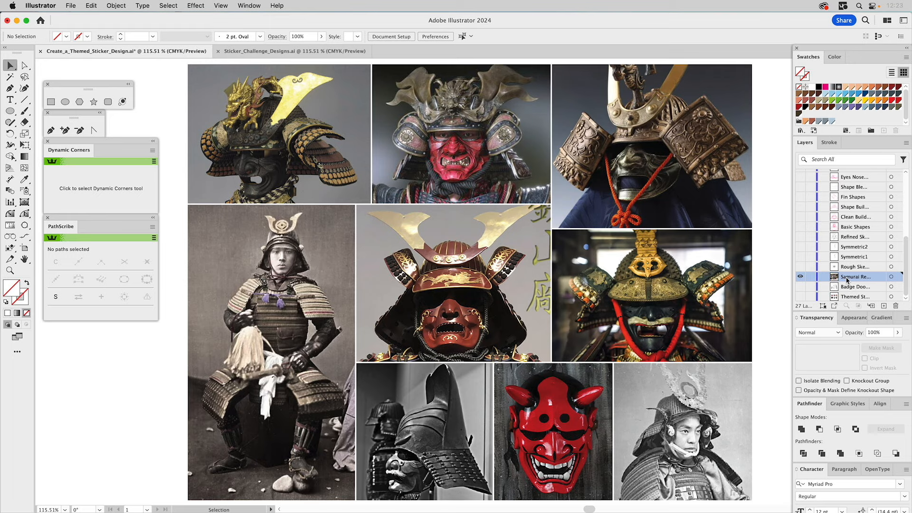
Step: Display the rough samurai sketch in place of the reference photos and make its layer active
{"action": "left_click", "coordinate": [800, 267]}
{"action": "left_click", "coordinate": [799, 277]}
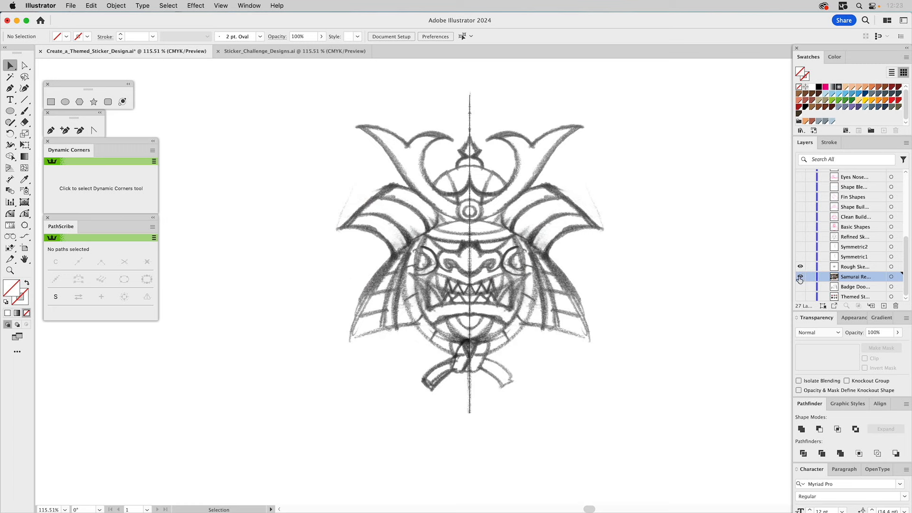
{"action": "left_click", "coordinate": [849, 266]}
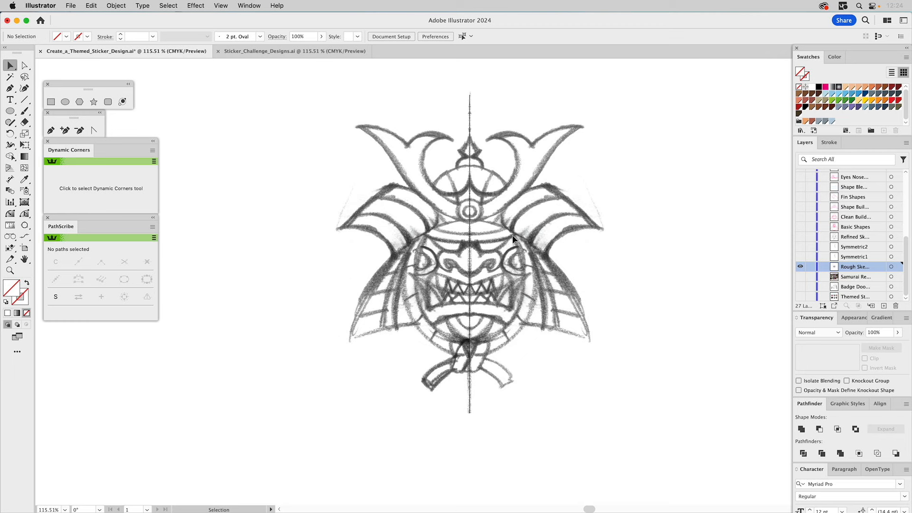
Step: Replace the rough sketch with the Symmetric1 and Symmetric2 half drawings in turn, ending with only the full refined sketch visible
{"action": "left_click", "coordinate": [800, 257]}
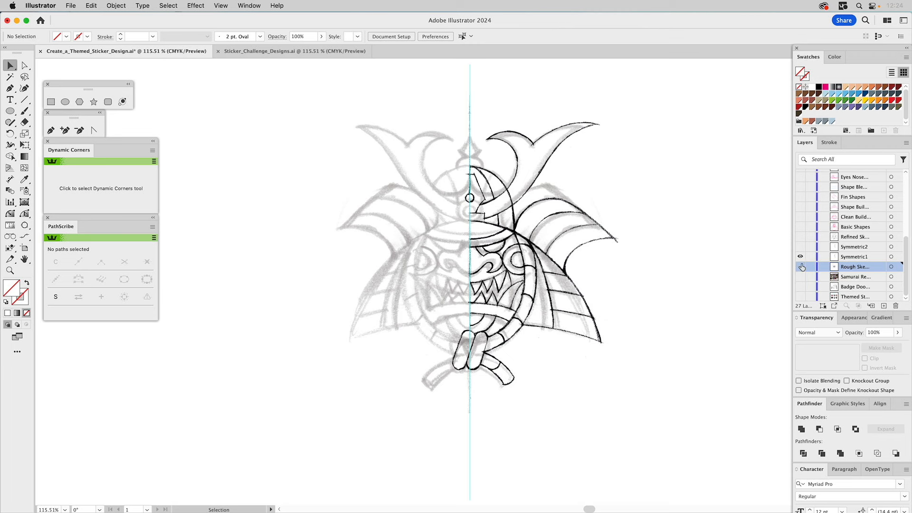
{"action": "left_click", "coordinate": [801, 266]}
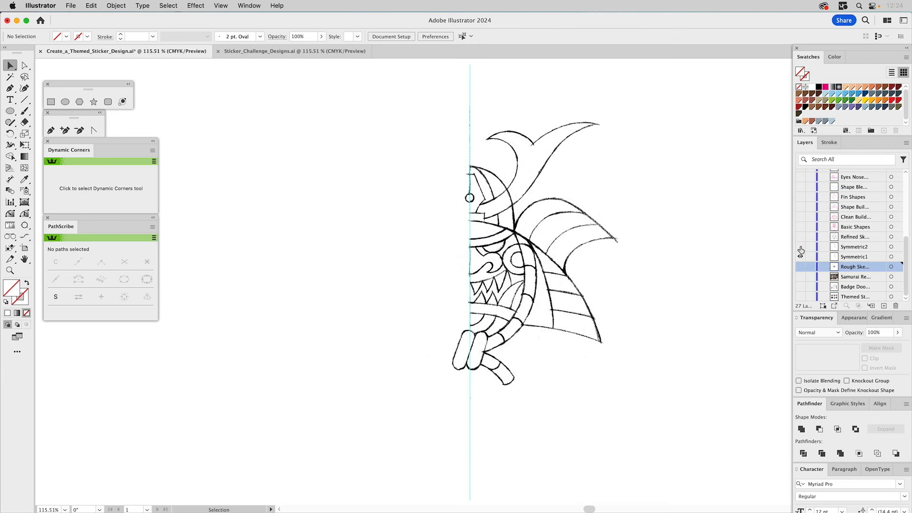
{"action": "left_click", "coordinate": [801, 247]}
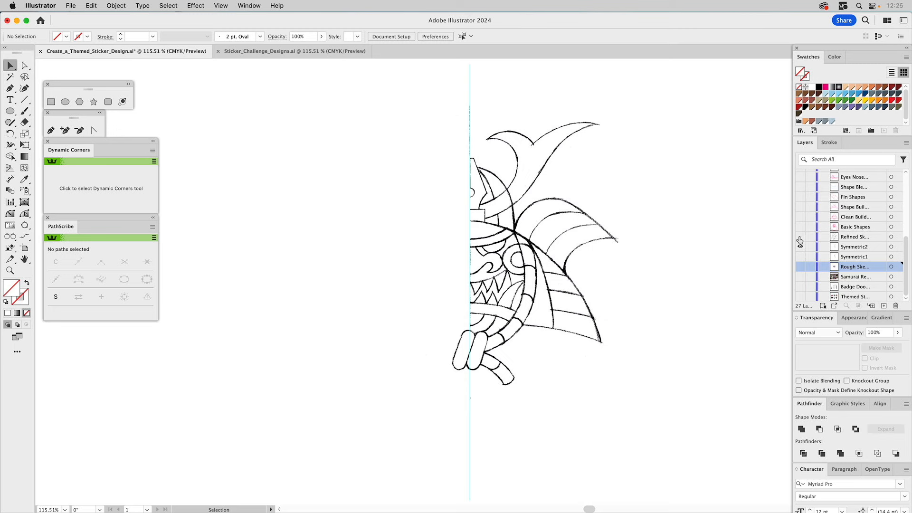
{"action": "left_click", "coordinate": [800, 238]}
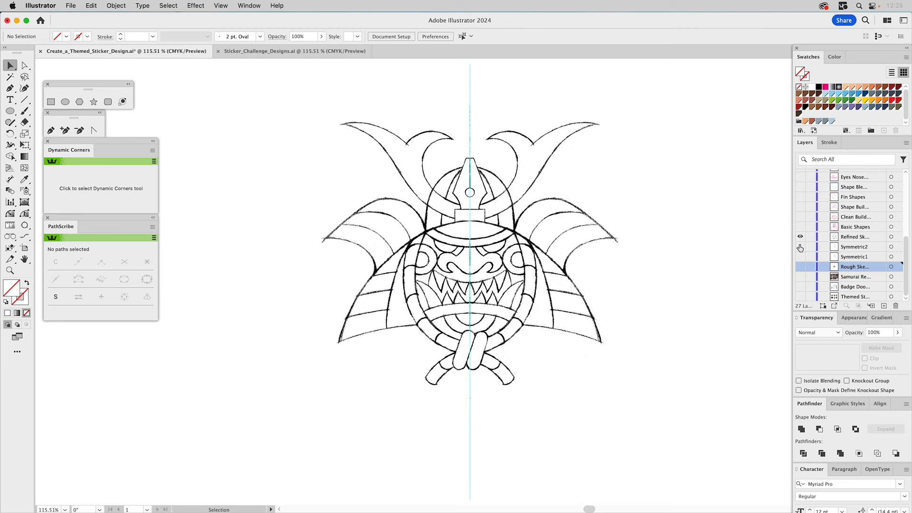
Step: Fade the refined sketch image to 15% opacity and lock its layer as a tracing template
{"action": "left_click", "coordinate": [580, 237]}
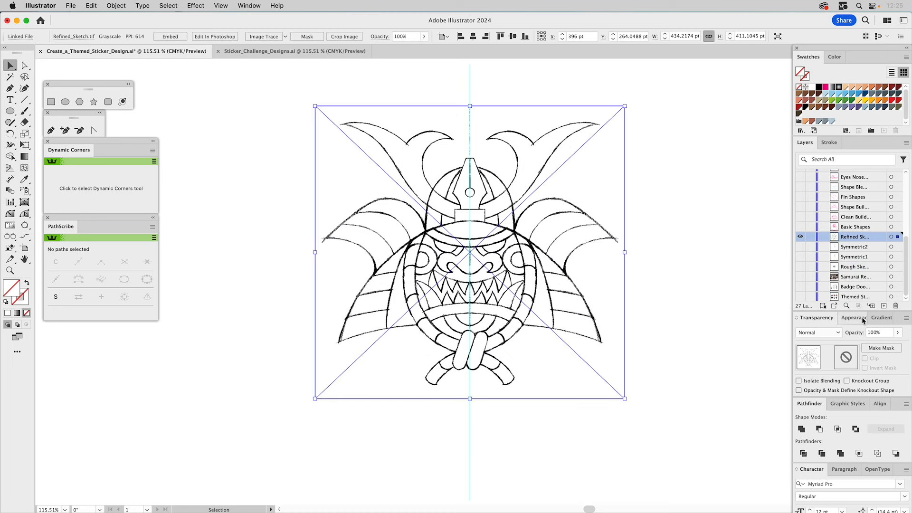
{"action": "left_click", "coordinate": [876, 332]}
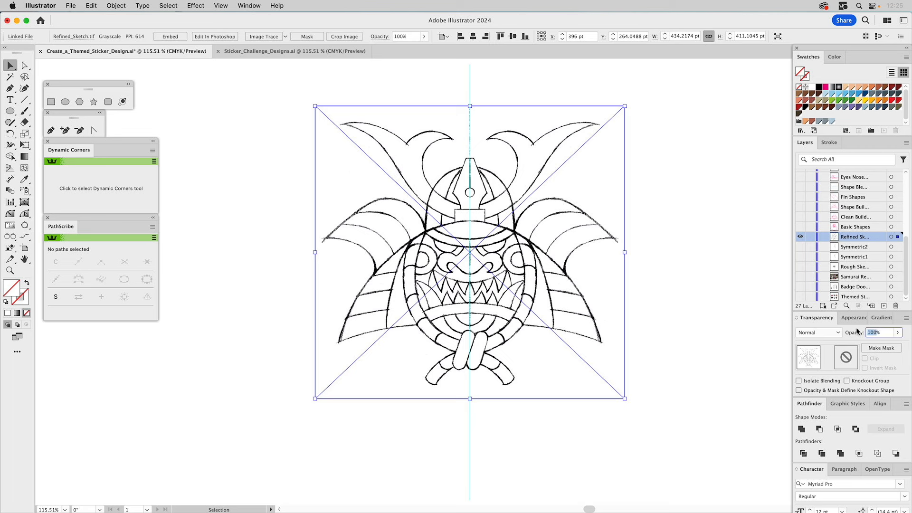
{"action": "type", "text": "15"}
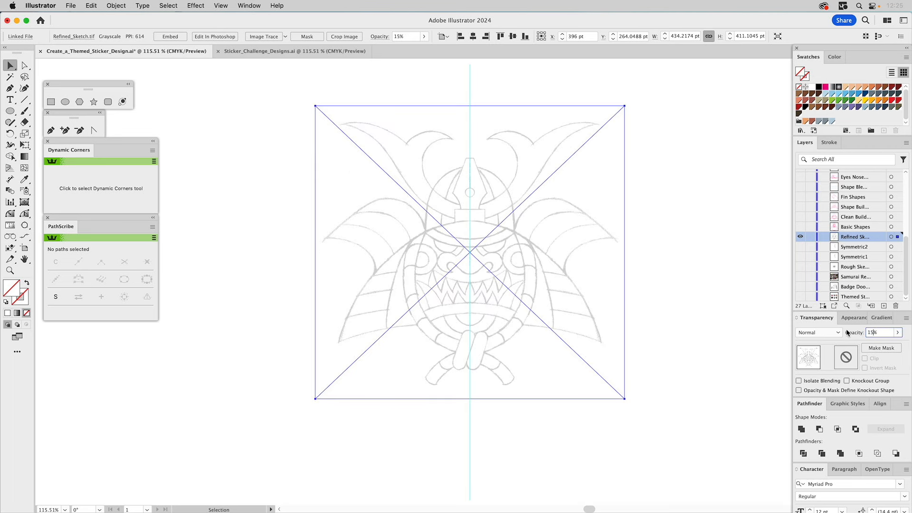
{"action": "left_click", "coordinate": [810, 237]}
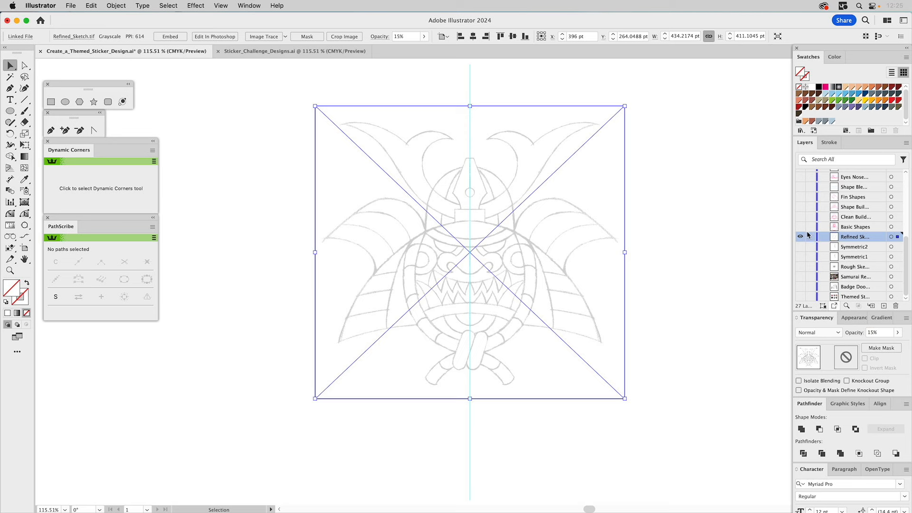
{"action": "left_click", "coordinate": [811, 237]}
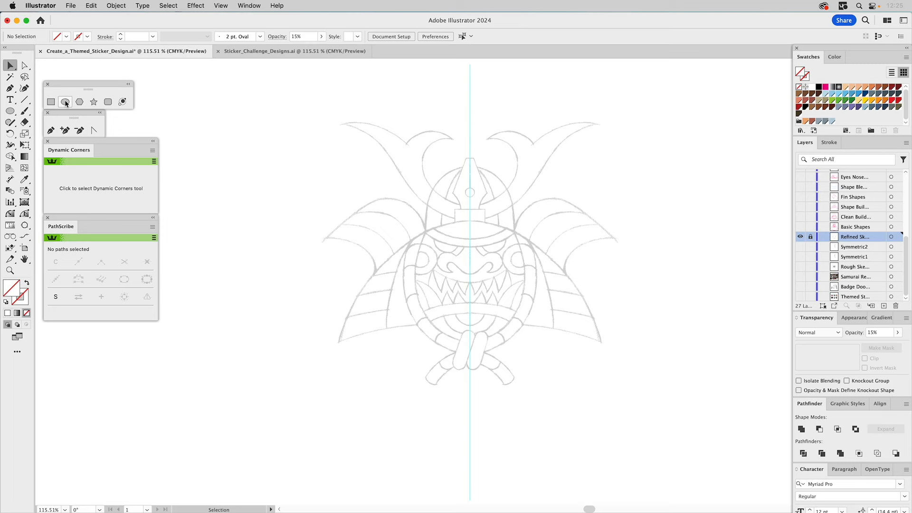
Step: Show the Basic Shapes layer over the faded sketch and highlight all its circles and ellipses for review
{"action": "left_click", "coordinate": [799, 227]}
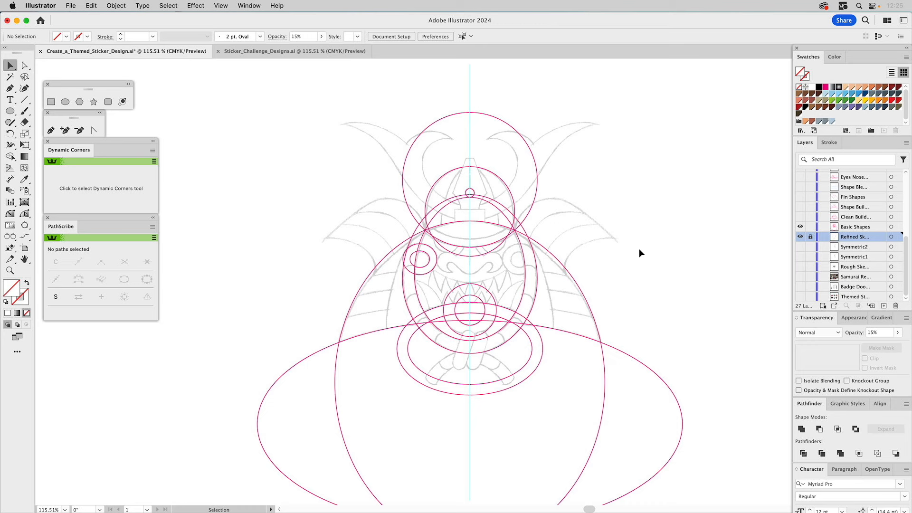
{"action": "left_click_drag", "start_coordinate": [346, 109], "coordinate": [629, 411]}
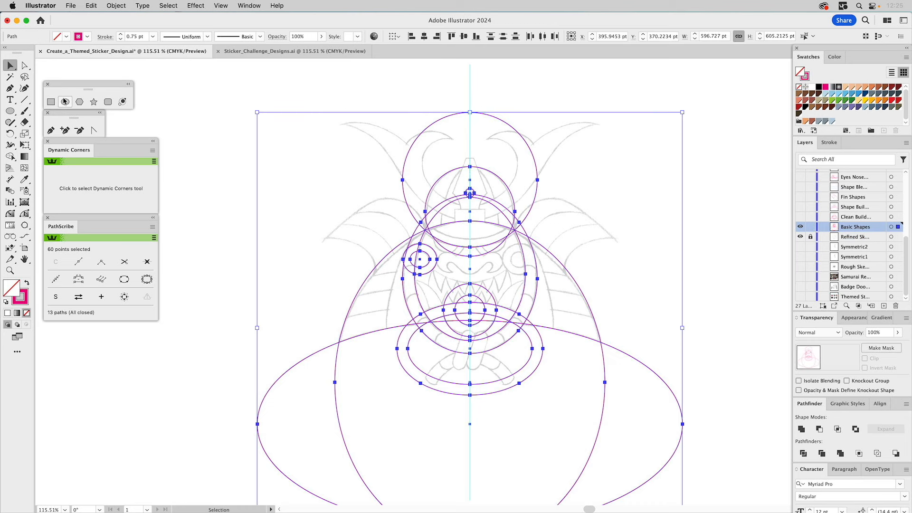
{"action": "left_click", "coordinate": [630, 278]}
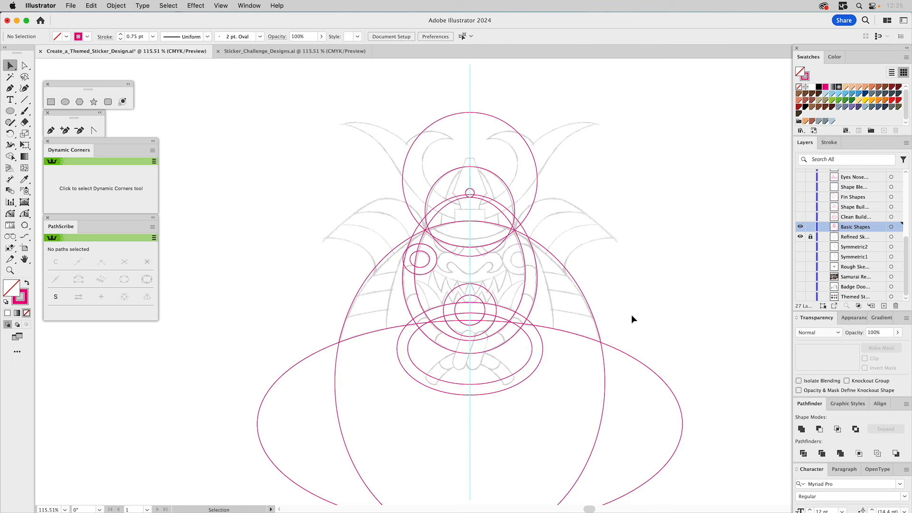
Step: Use Shape Builder to remove the parts of the two largest ellipses outside their overlap, leaving the helmet's flared skirt shape
{"action": "left_click_drag", "start_coordinate": [619, 318], "coordinate": [592, 368]}
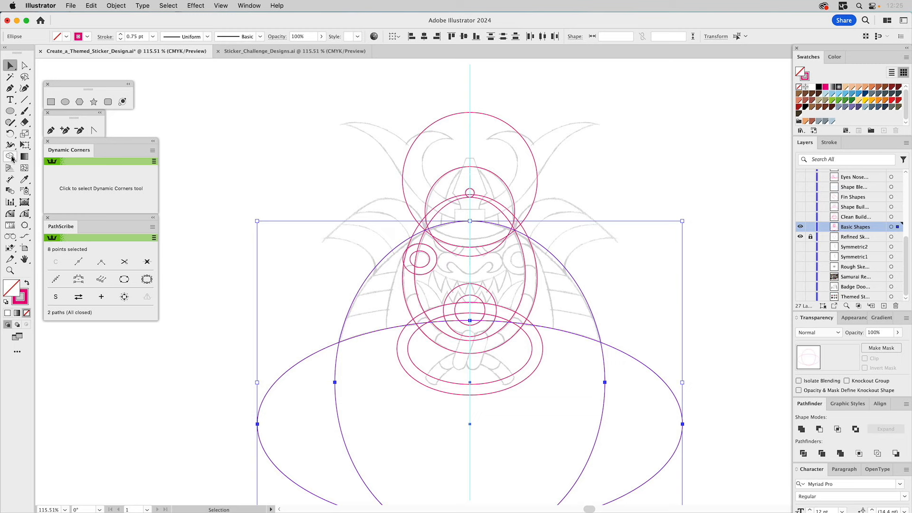
{"action": "left_click_drag", "start_coordinate": [11, 158], "coordinate": [50, 162]}
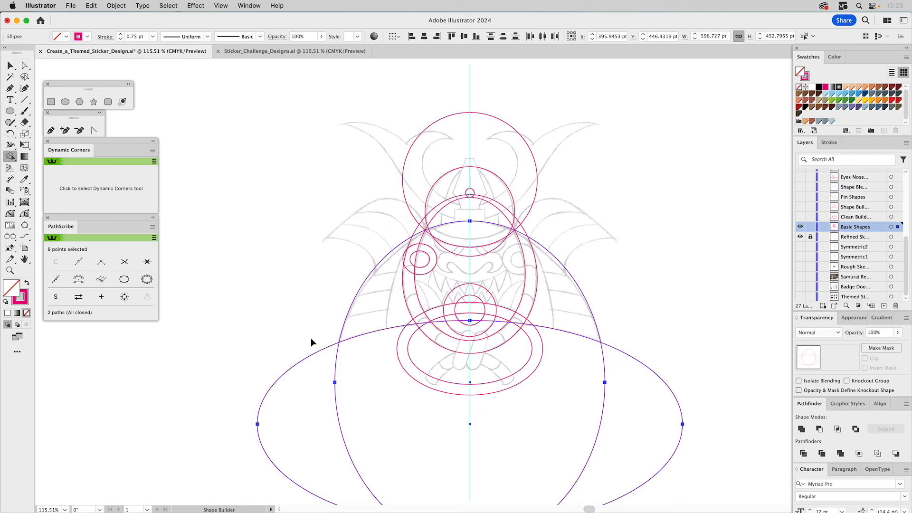
{"action": "mouse_move", "coordinate": [312, 346]}
{"action": "left_mouse_down"}
{"action": "mouse_move", "coordinate": [393, 419]}
{"action": "mouse_move", "coordinate": [537, 439]}
{"action": "mouse_move", "coordinate": [644, 391]}
{"action": "mouse_move", "coordinate": [680, 340]}
{"action": "left_mouse_up"}
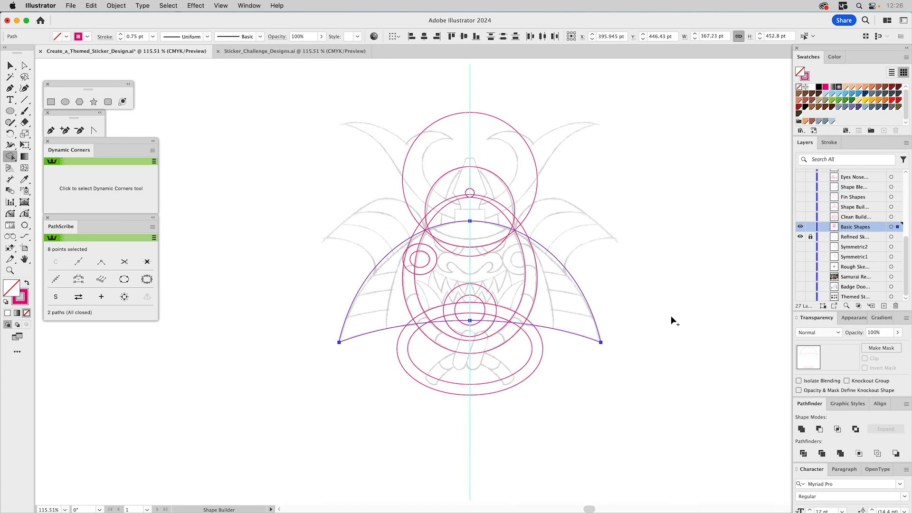
{"action": "key", "text": "v"}
{"action": "left_click", "coordinate": [636, 289]}
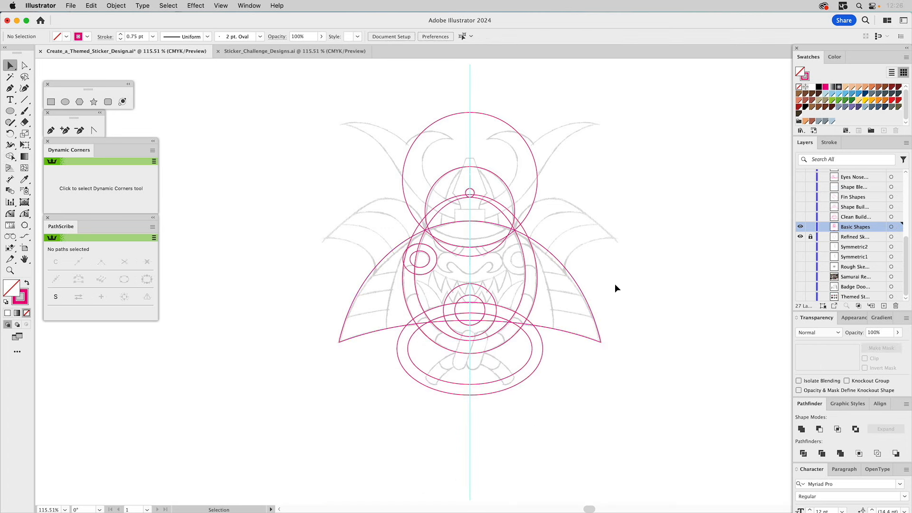
Step: Use Shape Builder to cut away the skirt's lower curve where it crosses the two nested face ovals
{"action": "left_click", "coordinate": [10, 270]}
{"action": "left_click_drag", "start_coordinate": [353, 229], "coordinate": [532, 307]}
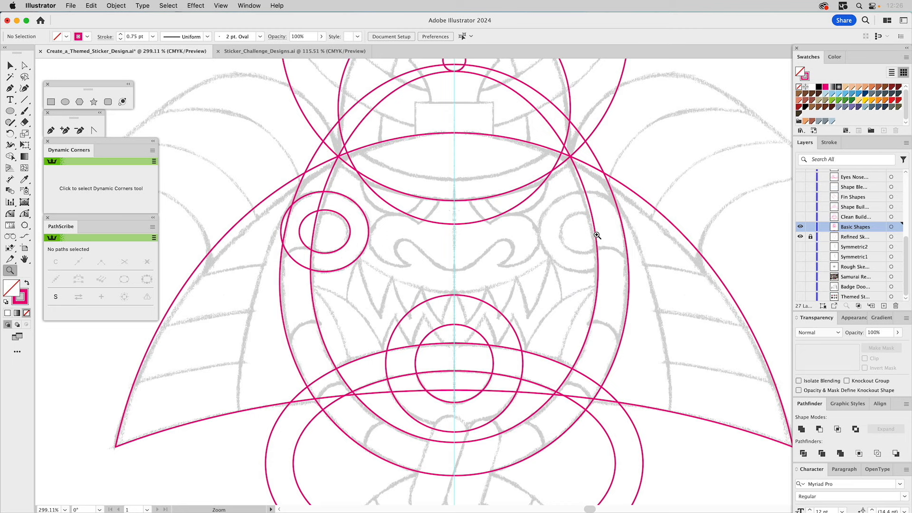
{"action": "key", "text": "v"}
{"action": "left_click", "coordinate": [595, 227]}
{"action": "left_click", "coordinate": [623, 224], "text": "shift"}
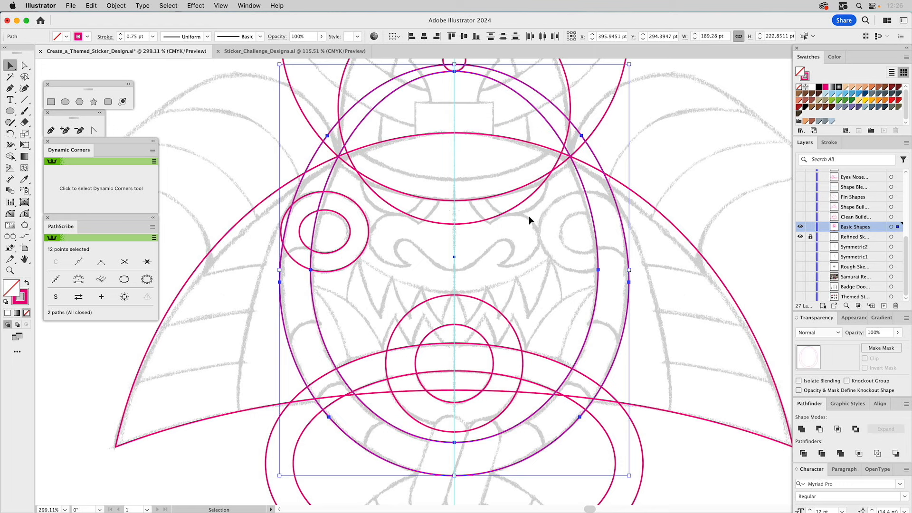
{"action": "left_click", "coordinate": [479, 248]}
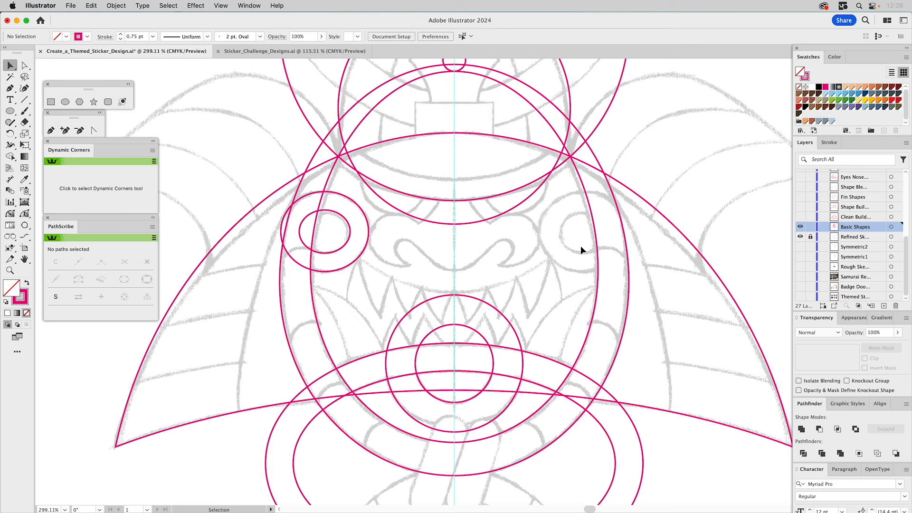
{"action": "scroll", "coordinate": [566, 251], "scroll_direction": "up", "scroll_amount": 2}
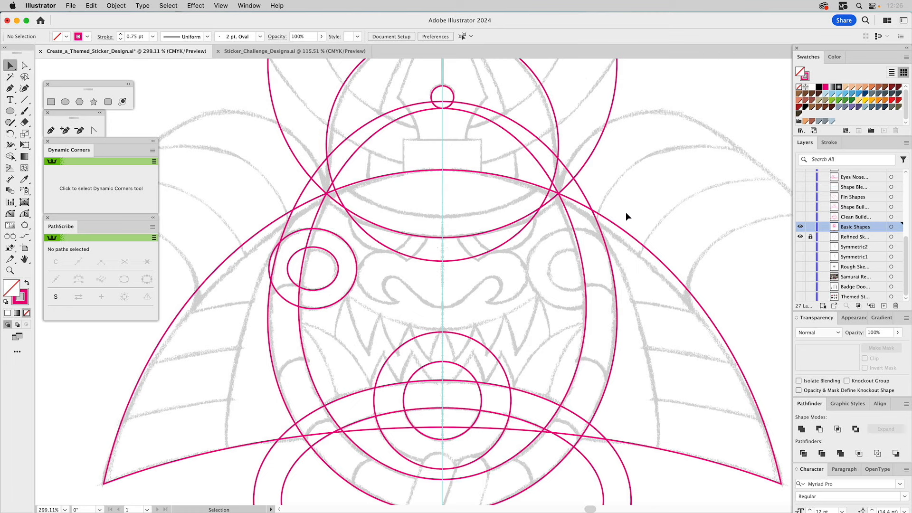
{"action": "left_click", "coordinate": [574, 378]}
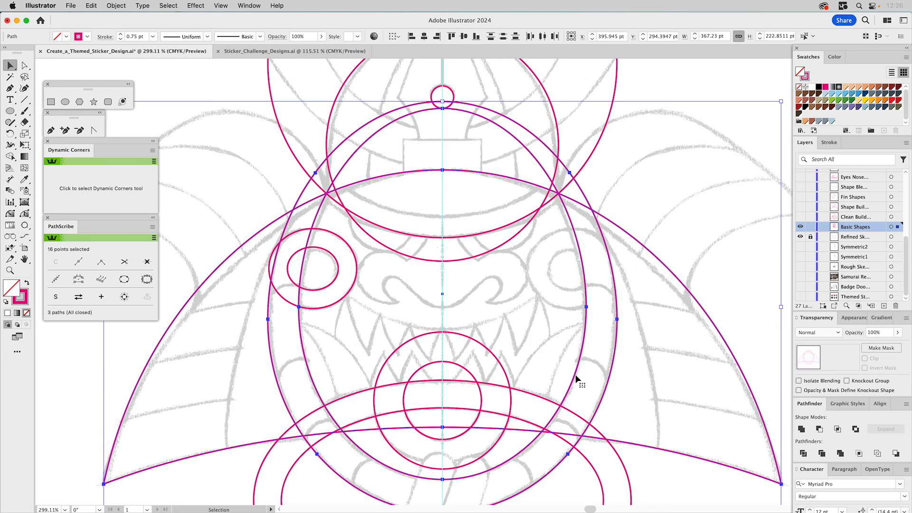
{"action": "left_click", "coordinate": [11, 156]}
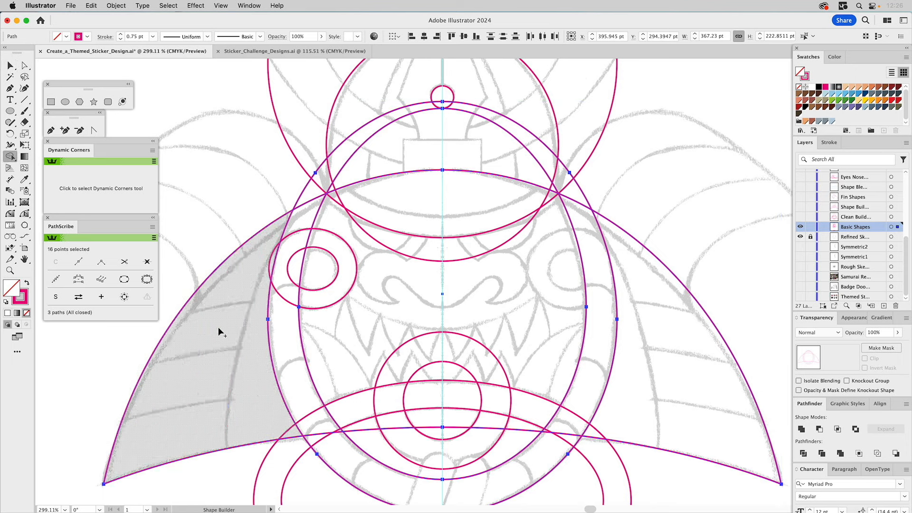
{"action": "left_click", "coordinate": [313, 435], "text": "alt"}
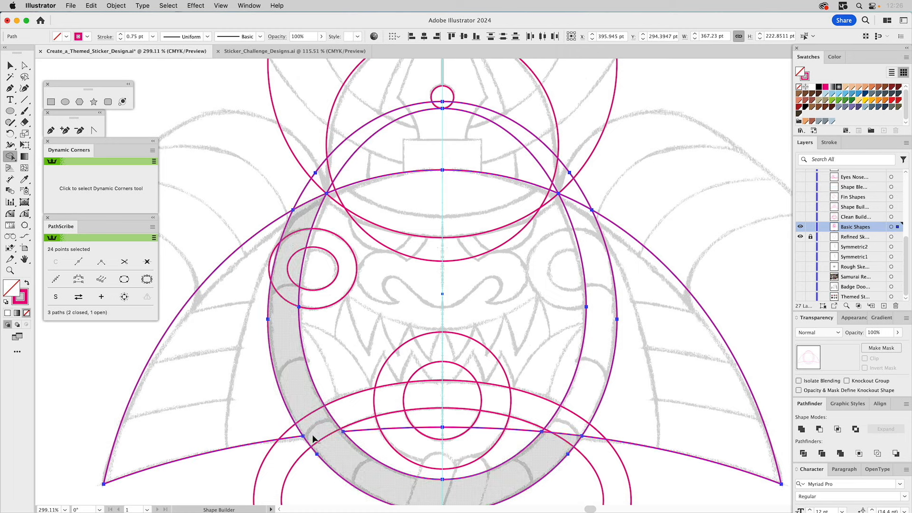
{"action": "left_click", "coordinate": [359, 429], "text": "alt"}
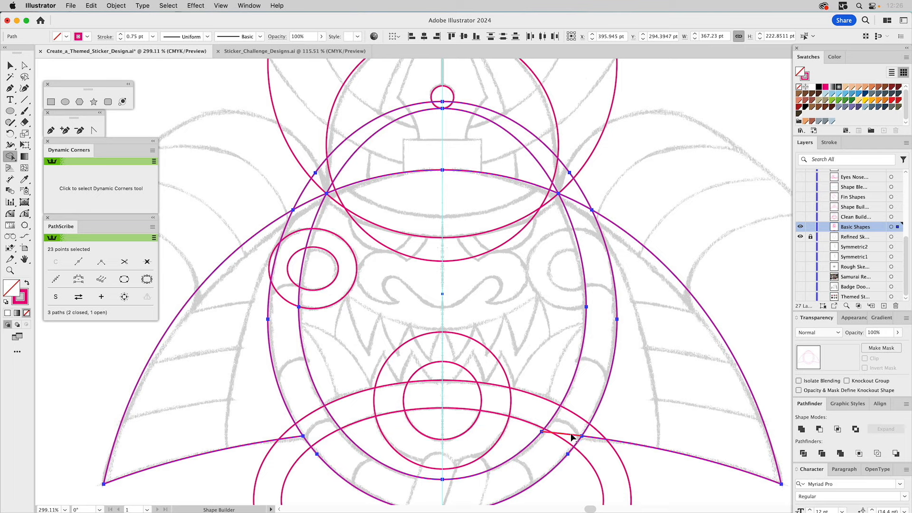
{"action": "left_click", "coordinate": [570, 433], "text": "alt"}
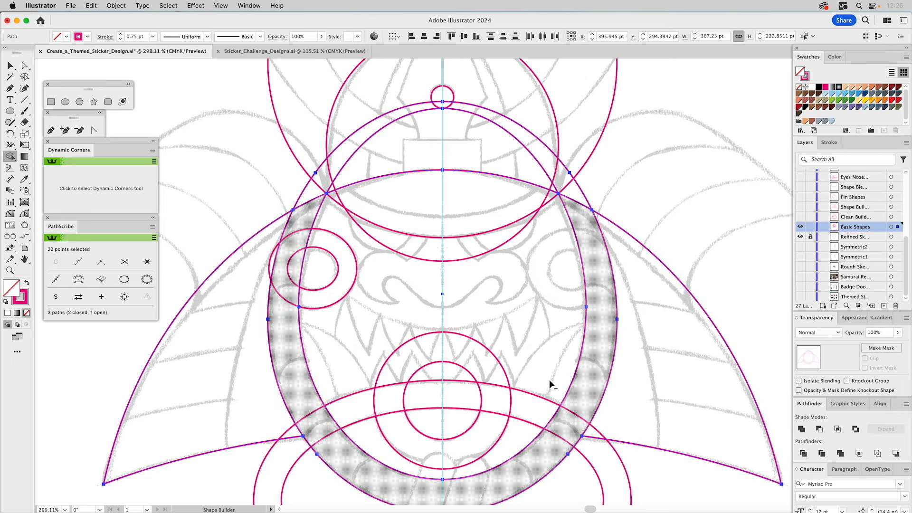
Step: Trim away the unneeded upper portions of the two face ovals along and above the helmet skirt's top curve
{"action": "left_click", "coordinate": [582, 192], "text": "alt"}
{"action": "left_click", "coordinate": [542, 168], "text": "alt"}
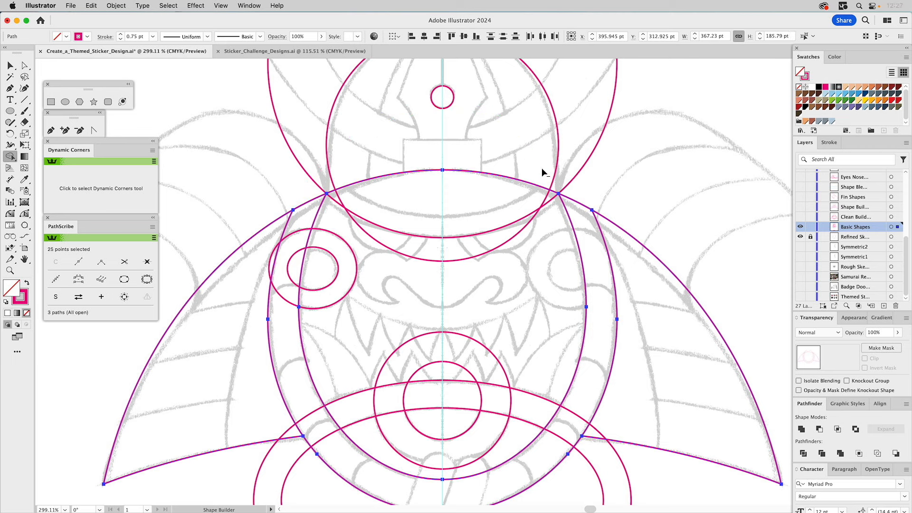
{"action": "key", "text": "v"}
{"action": "left_click", "coordinate": [647, 164]}
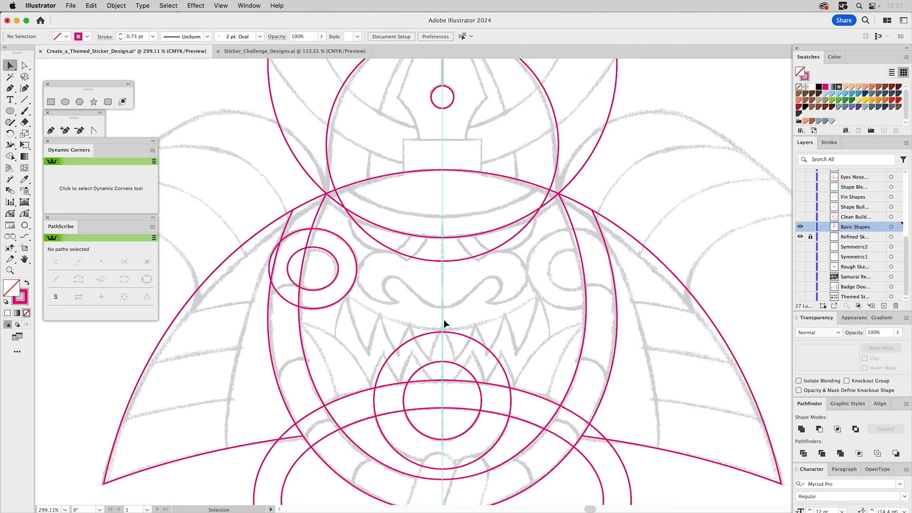
Step: Use the Dynamic Corners tool to square off both lower corners of the helmet dome circle so its sides run straight down
{"action": "scroll", "coordinate": [372, 158], "scroll_direction": "up", "scroll_amount": 4}
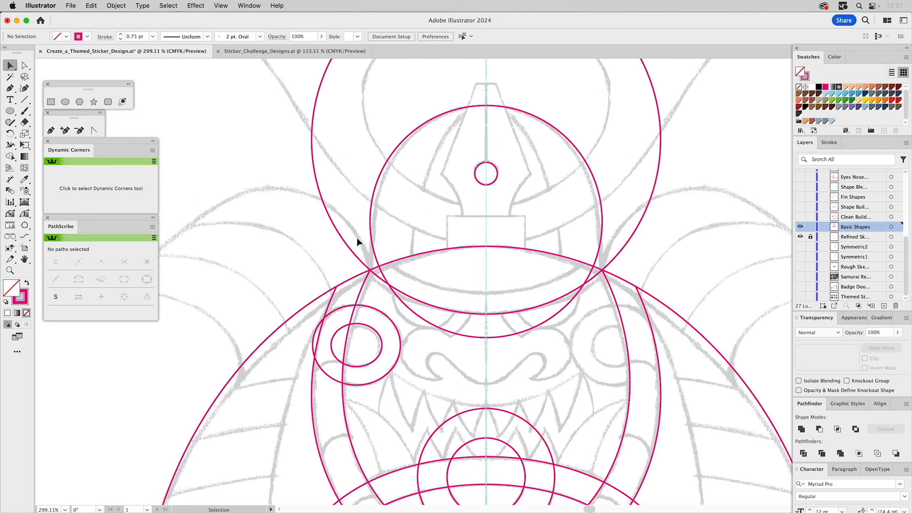
{"action": "left_click", "coordinate": [12, 215]}
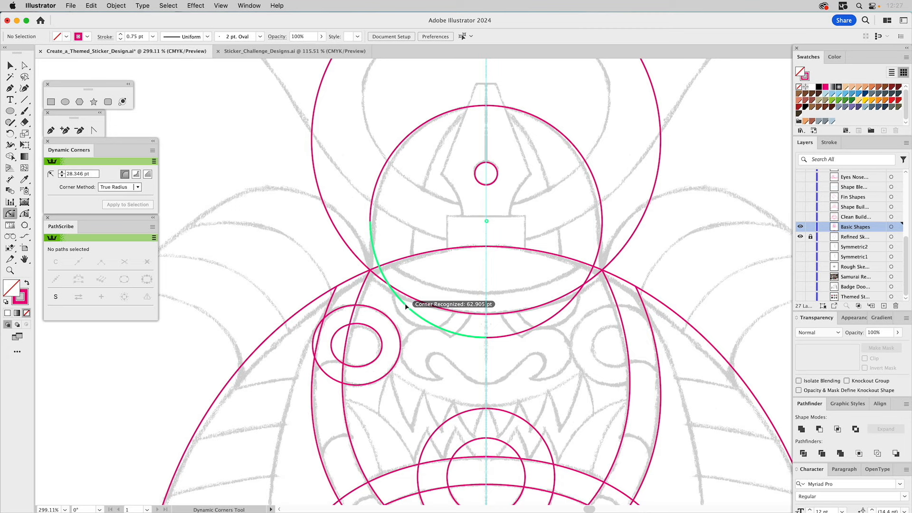
{"action": "left_click_drag", "start_coordinate": [405, 306], "coordinate": [305, 401]}
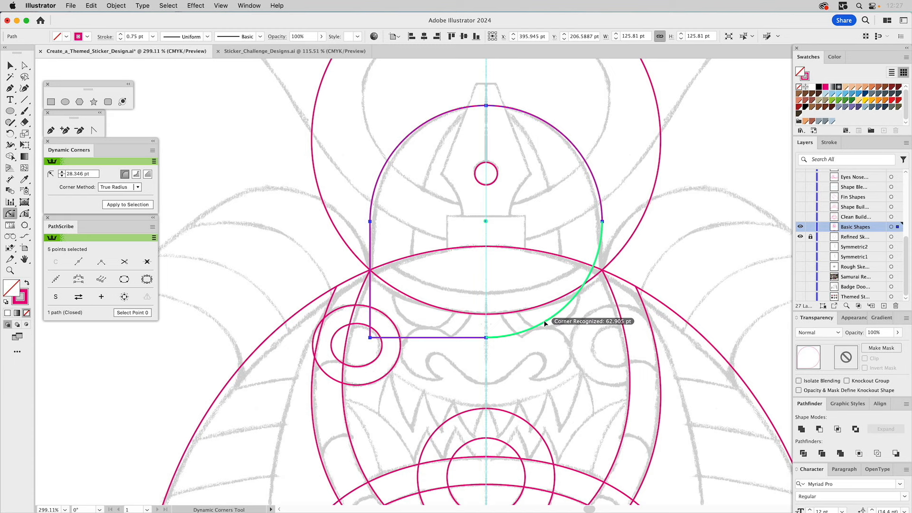
{"action": "left_click_drag", "start_coordinate": [544, 321], "coordinate": [631, 430]}
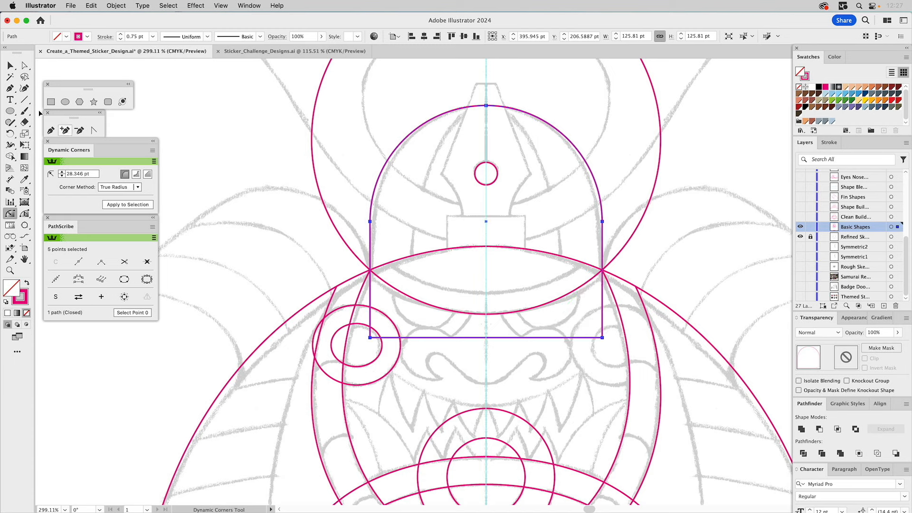
Step: Cut the dome's straight sides below the helmet skirt, delete the lower portion, and snap both open ends to the skirt intersections
{"action": "left_click_drag", "start_coordinate": [24, 123], "coordinate": [55, 134]}
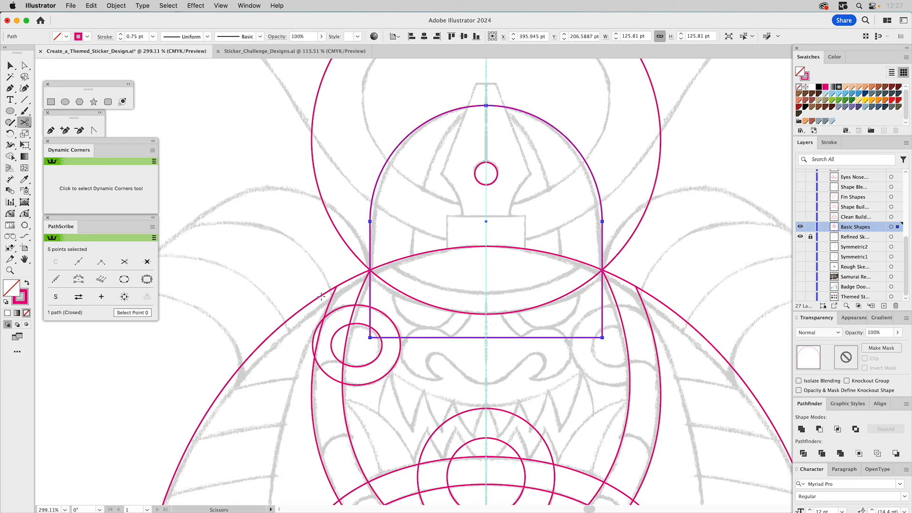
{"action": "left_click", "coordinate": [371, 285]}
{"action": "left_click", "coordinate": [602, 287]}
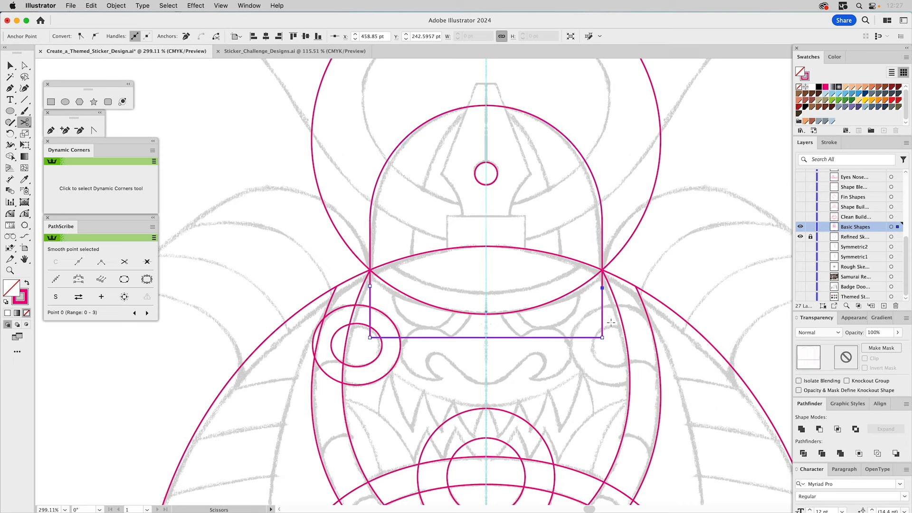
{"action": "key", "text": "a"}
{"action": "left_click_drag", "start_coordinate": [617, 322], "coordinate": [587, 352]}
{"action": "key", "text": "Delete"}
{"action": "key", "text": "Delete"}
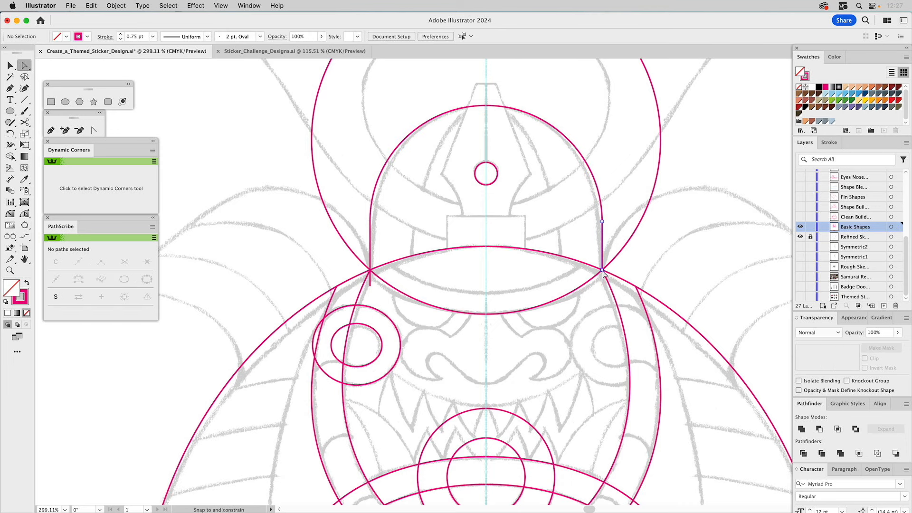
{"action": "left_click", "coordinate": [602, 273]}
{"action": "left_click", "coordinate": [370, 270]}
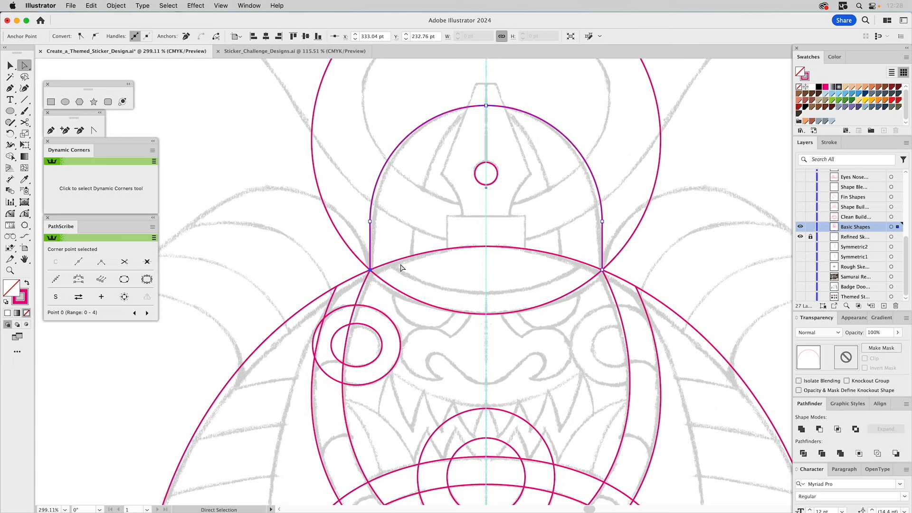
Step: Use Shape Builder to remove the large circle's portion above the skirt's top curve, leaving only the brim arc below
{"action": "key", "text": "v"}
{"action": "left_click_drag", "start_coordinate": [420, 320], "coordinate": [421, 321]}
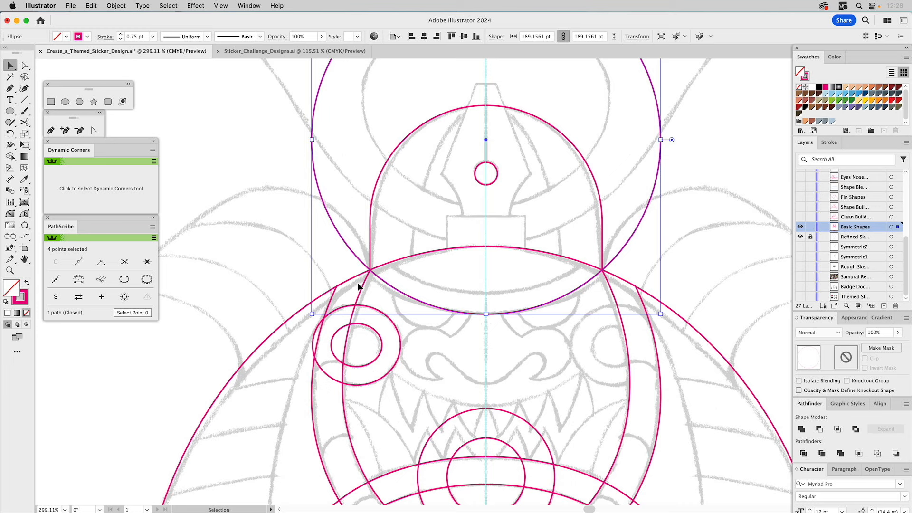
{"action": "left_click", "coordinate": [300, 313], "text": "shift"}
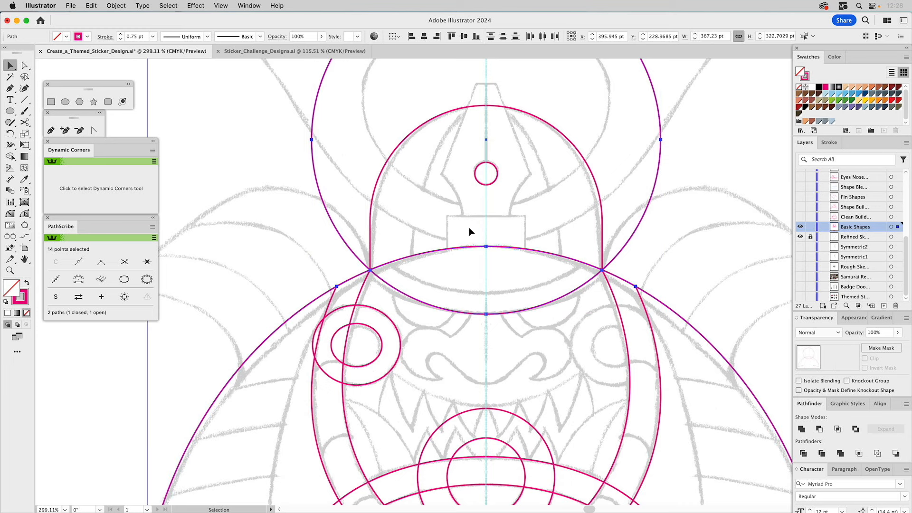
{"action": "left_click", "coordinate": [10, 156]}
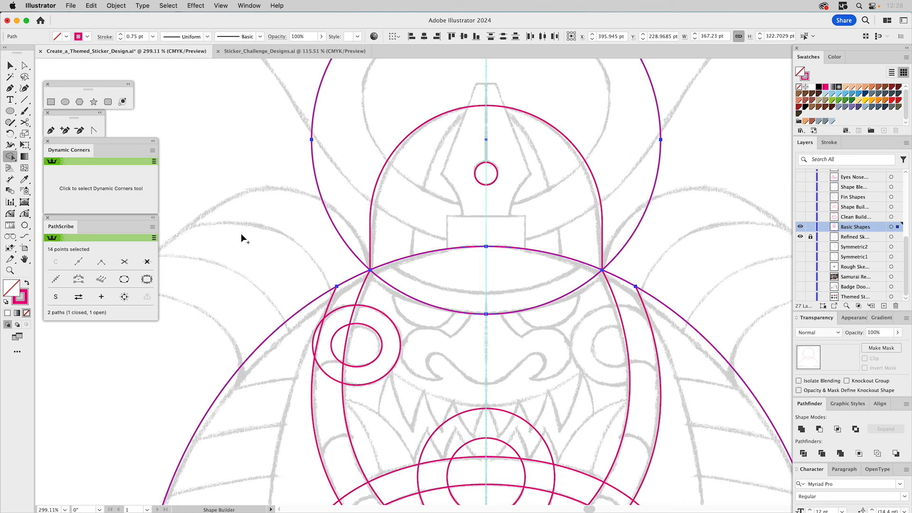
{"action": "left_click", "coordinate": [352, 253], "text": "alt"}
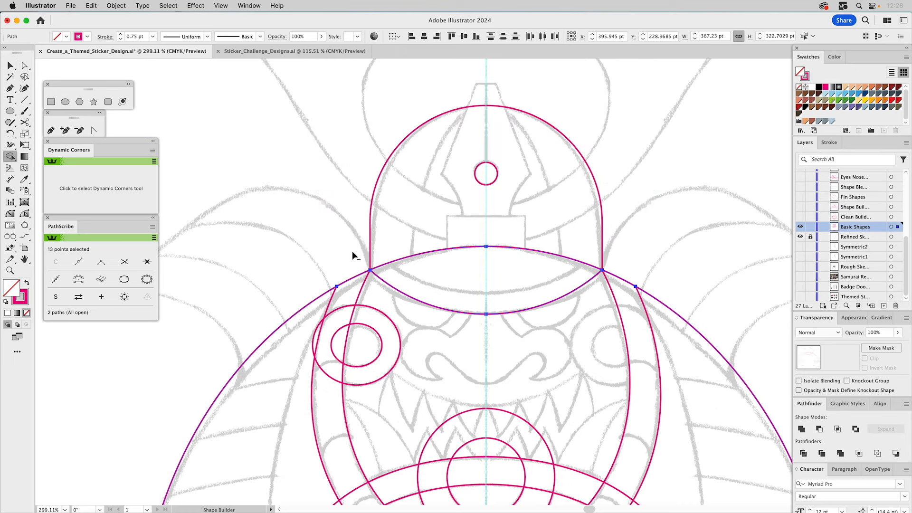
{"action": "key", "text": "v"}
{"action": "left_click", "coordinate": [631, 214]}
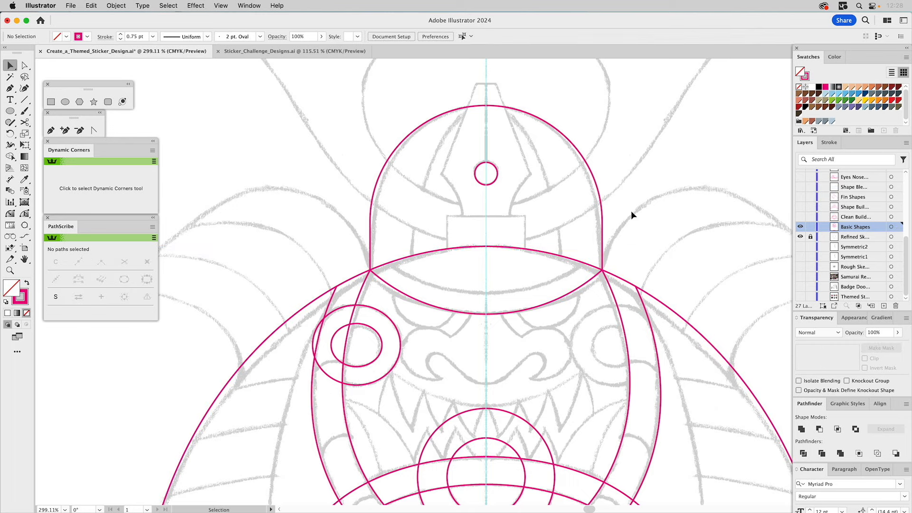
{"action": "left_click_drag", "start_coordinate": [606, 298], "coordinate": [595, 221]}
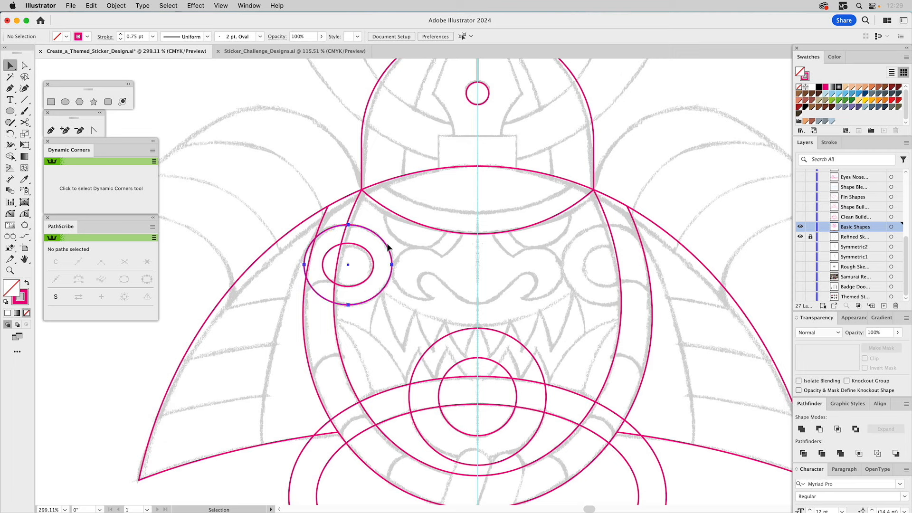
{"action": "left_click", "coordinate": [387, 247]}
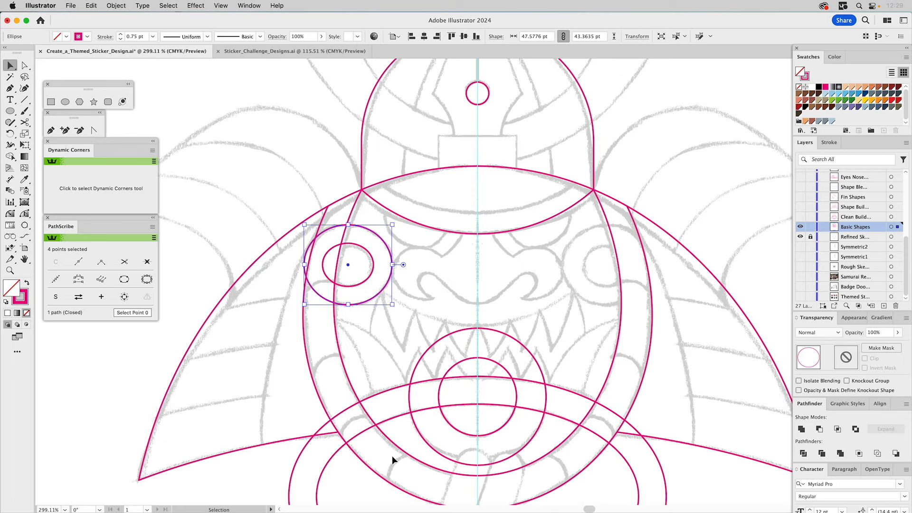
{"action": "left_click", "coordinate": [646, 144]}
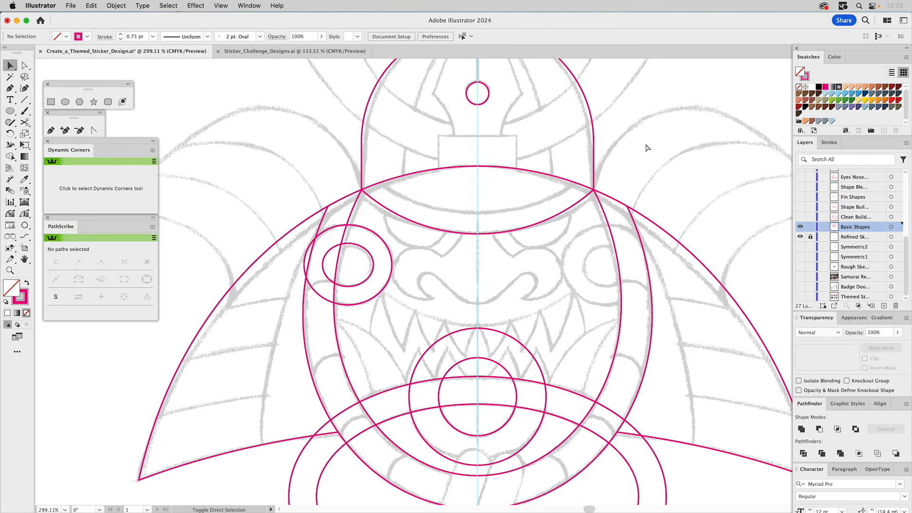
Step: Hide the Basic Shapes layer and show the Clean Build layer over the sketch
{"action": "key", "text": "super+0"}
{"action": "left_click", "coordinate": [799, 227]}
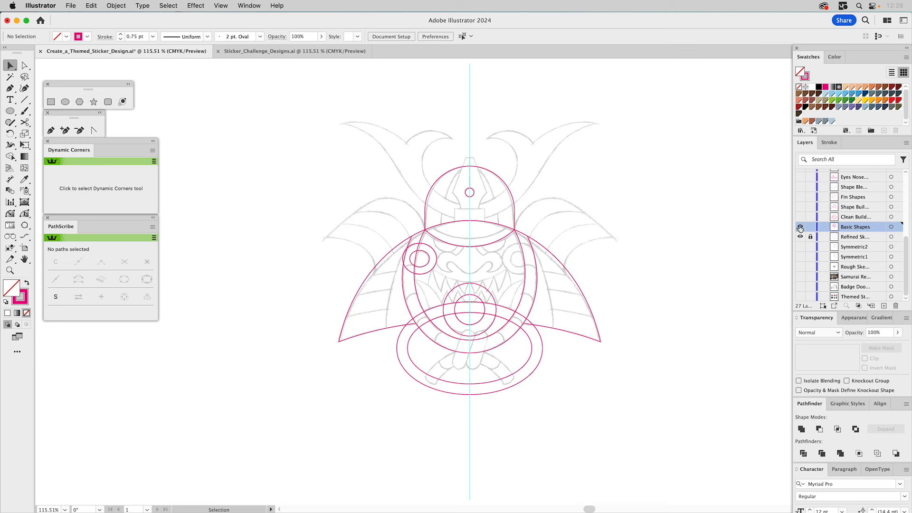
{"action": "left_click", "coordinate": [800, 226]}
{"action": "left_click", "coordinate": [800, 216]}
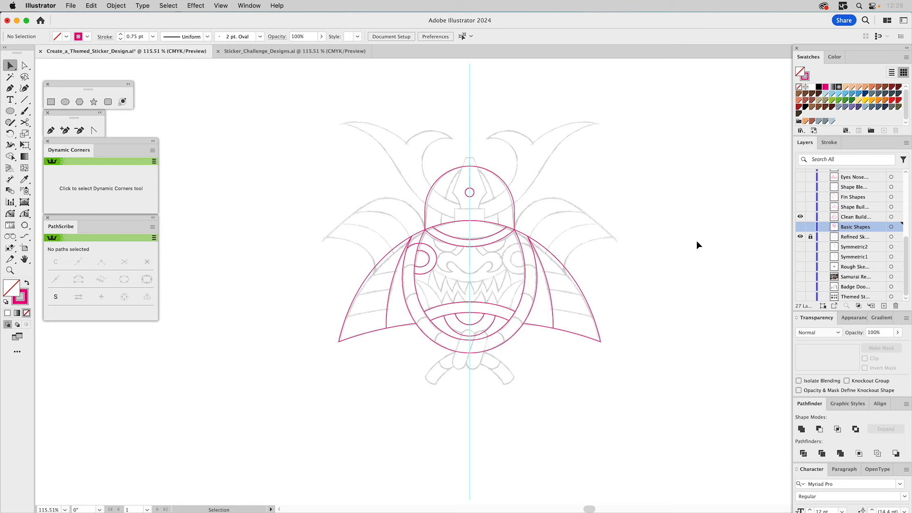
Step: Reflect a copy of the two trimmed ear curves across the vertical centre guide to the mask's opposite side
{"action": "key", "text": "z"}
{"action": "left_click_drag", "start_coordinate": [345, 141], "coordinate": [649, 425]}
{"action": "key", "text": "v"}
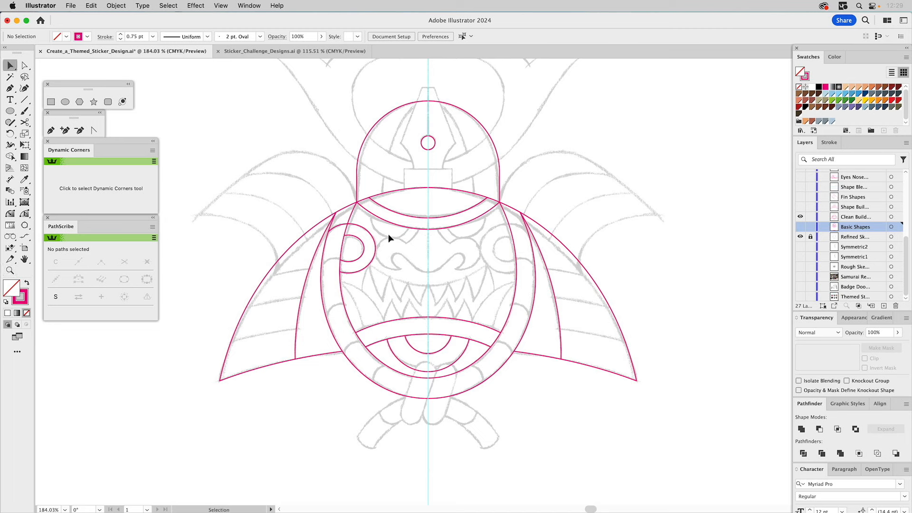
{"action": "left_click", "coordinate": [363, 256]}
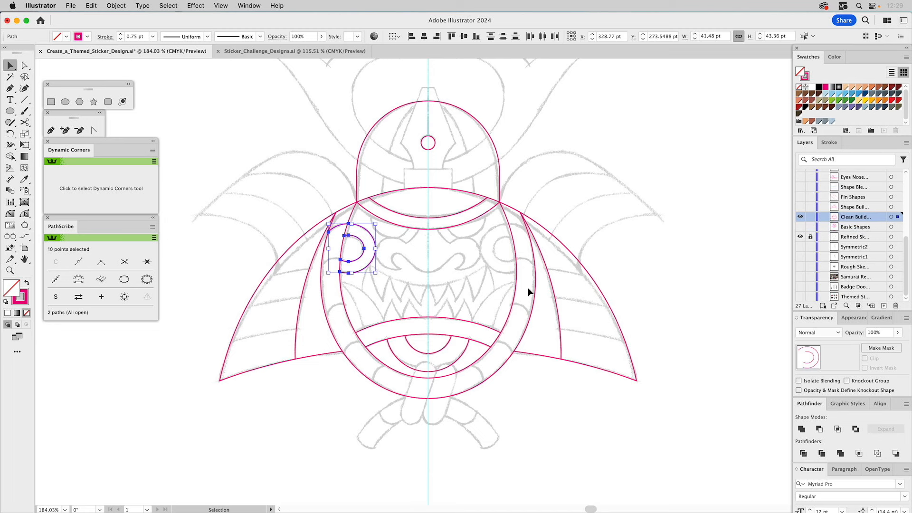
{"action": "left_click", "coordinate": [14, 134]}
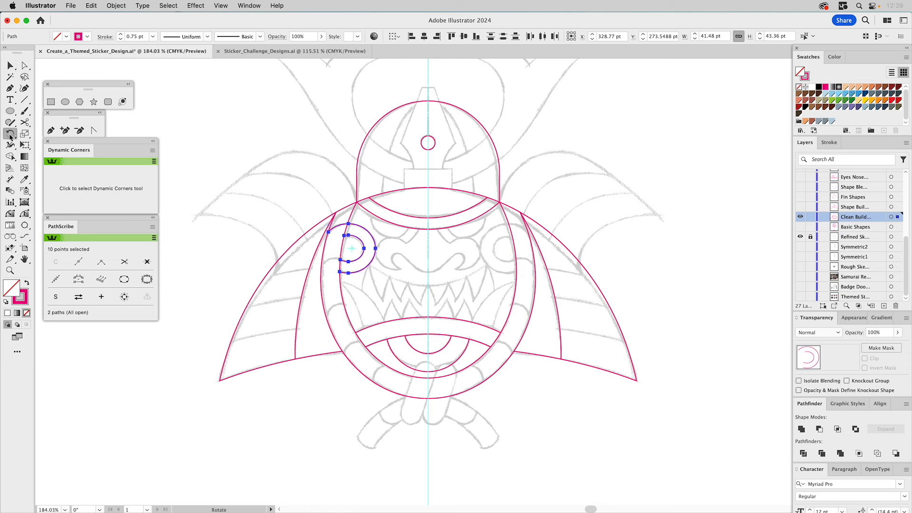
{"action": "left_click_drag", "start_coordinate": [11, 136], "coordinate": [36, 146]}
{"action": "key", "text": "v"}
{"action": "key", "text": "o"}
{"action": "left_click", "coordinate": [428, 218]}
{"action": "left_click_drag", "start_coordinate": [432, 270], "coordinate": [429, 282]}
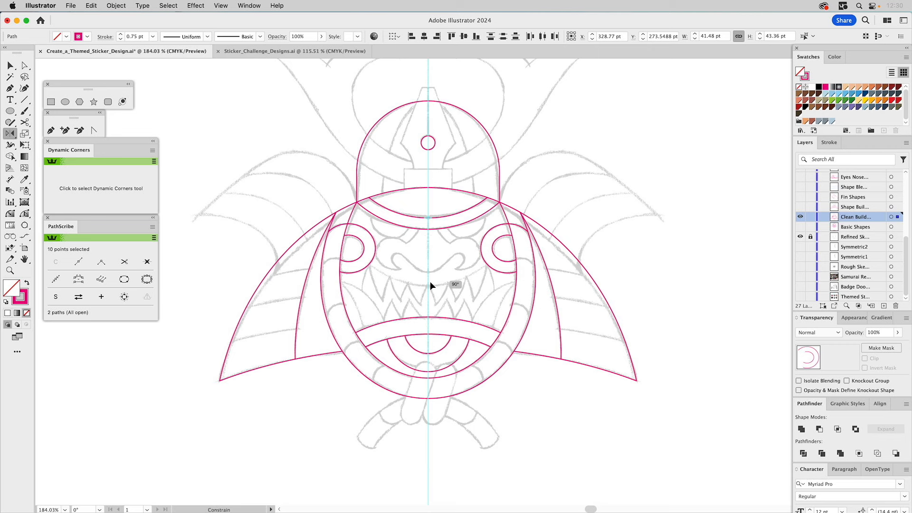
{"action": "left_click", "coordinate": [611, 201], "text": "super"}
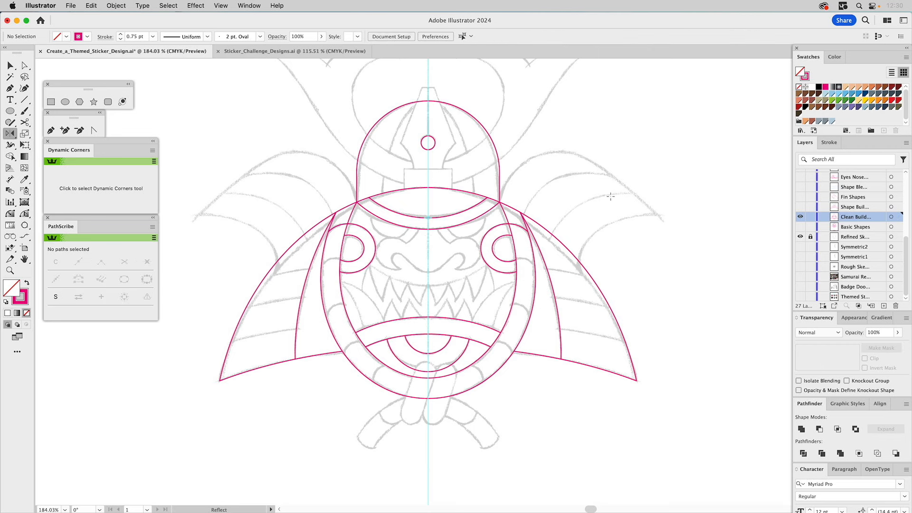
Step: Show the Shape Builder layer containing the two slanted knot capsules and the curved rope ends below the face
{"action": "left_click", "coordinate": [800, 207]}
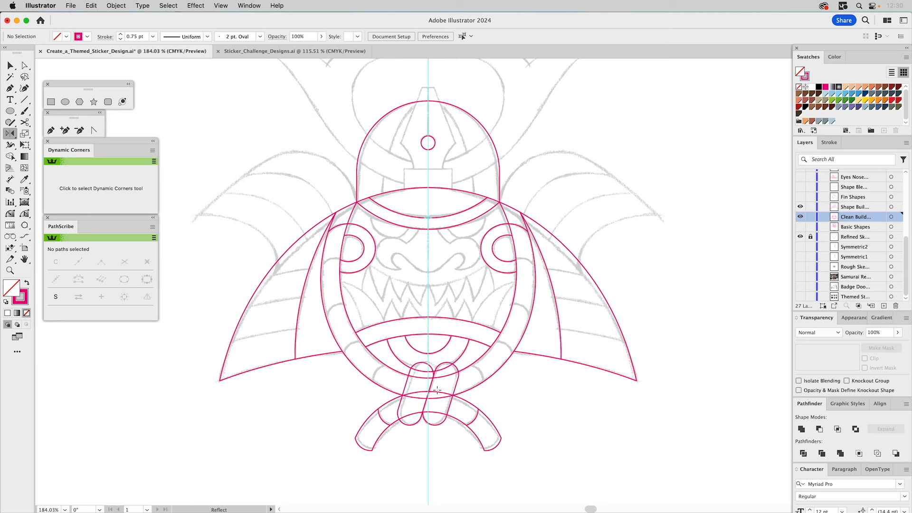
{"action": "key", "text": "v"}
{"action": "key", "text": "z"}
{"action": "left_click_drag", "start_coordinate": [401, 373], "coordinate": [497, 437]}
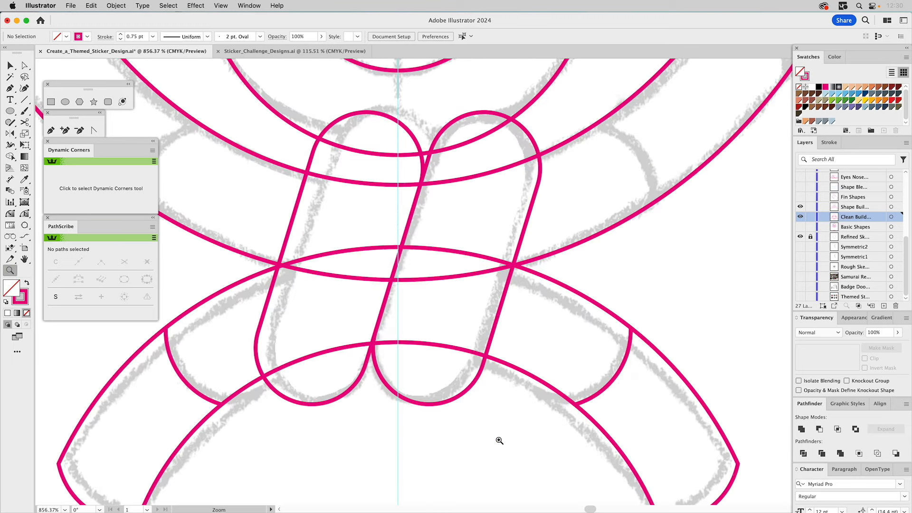
Step: Try to clear the area between the two face ovals inside the left knot capsule with Shape Builder, and undo it
{"action": "key", "text": "v"}
{"action": "left_click", "coordinate": [531, 210]}
{"action": "left_click", "coordinate": [413, 135], "text": "shift"}
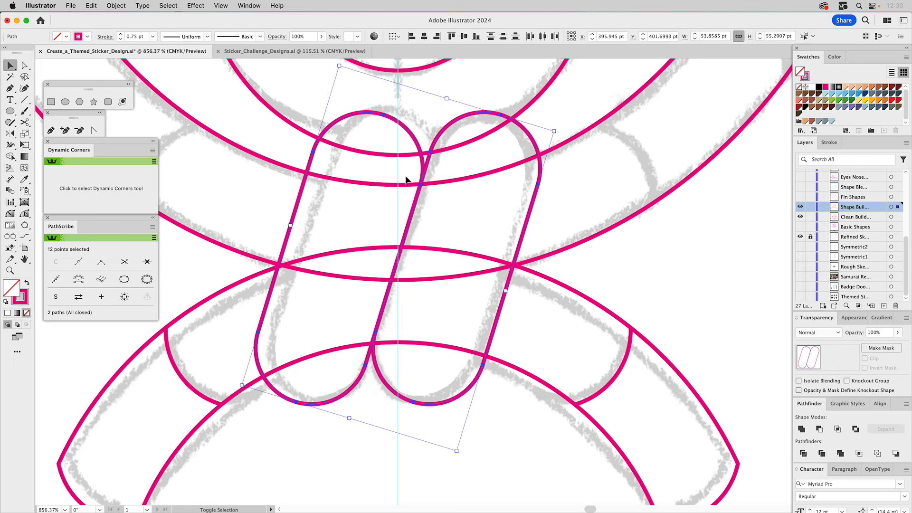
{"action": "left_click", "coordinate": [394, 185], "text": "shift"}
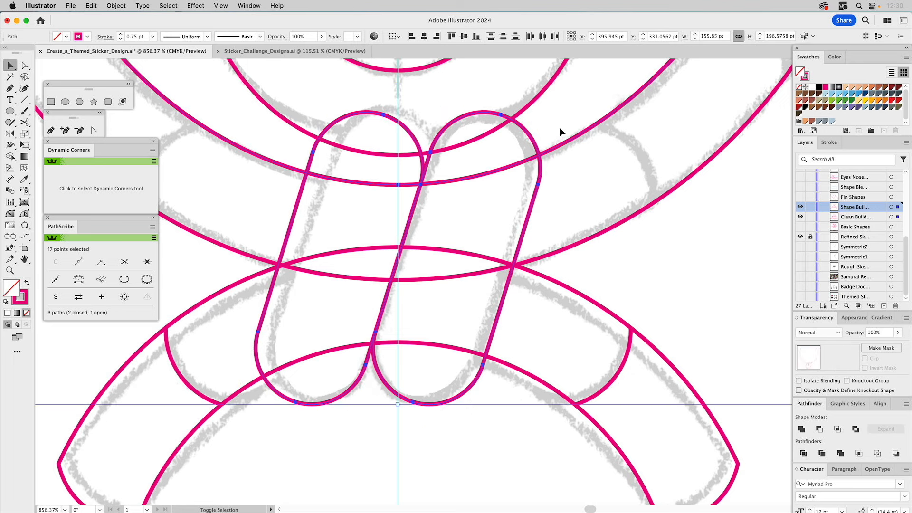
{"action": "left_click_drag", "start_coordinate": [602, 164], "coordinate": [596, 238]}
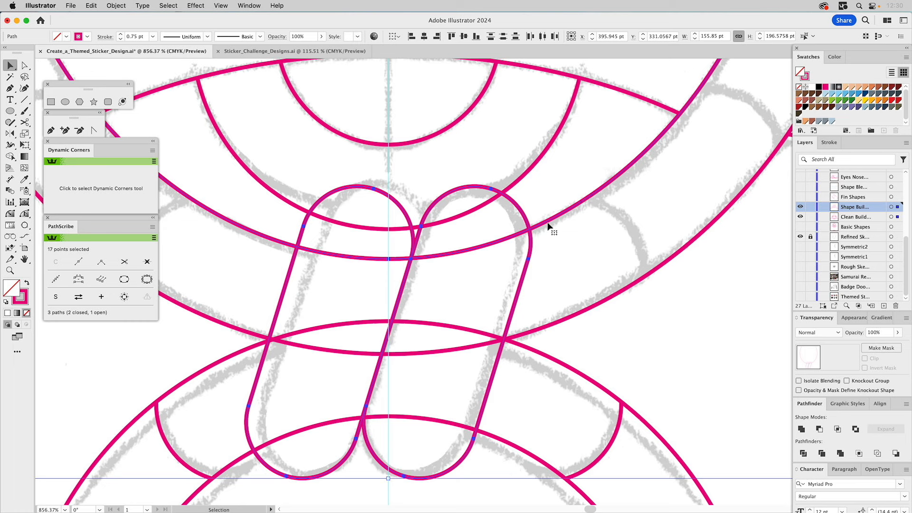
{"action": "left_click", "coordinate": [584, 317], "text": "shift"}
{"action": "left_click", "coordinate": [11, 160]}
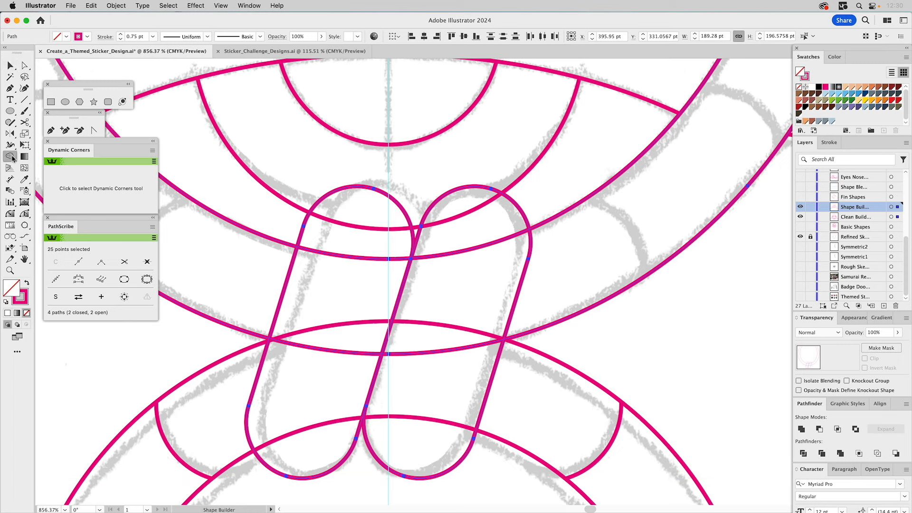
{"action": "left_click", "coordinate": [328, 254], "text": "alt"}
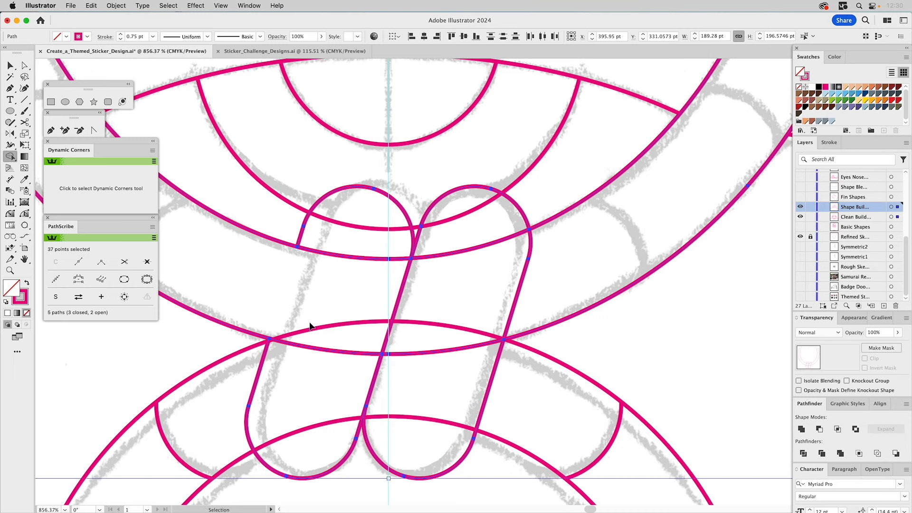
{"action": "key", "text": "super+z"}
Step: Try to trim the outer face oval's segment crossing the left knot capsule with Shape Builder, and undo it
{"action": "left_click", "coordinate": [10, 271]}
{"action": "left_click", "coordinate": [403, 285], "text": "alt"}
{"action": "left_click", "coordinate": [405, 285], "text": "alt"}
{"action": "left_click", "coordinate": [405, 285], "text": "alt"}
{"action": "left_click_drag", "start_coordinate": [510, 269], "coordinate": [448, 325]}
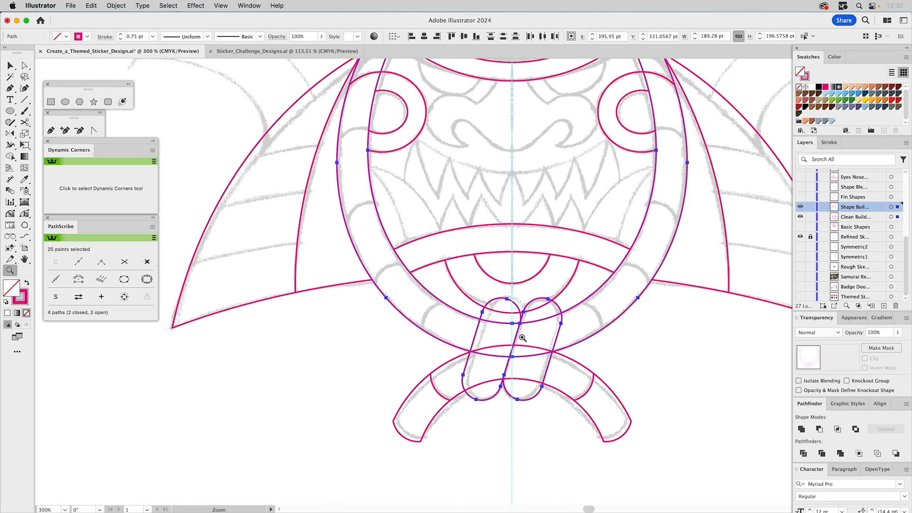
{"action": "key", "text": "v"}
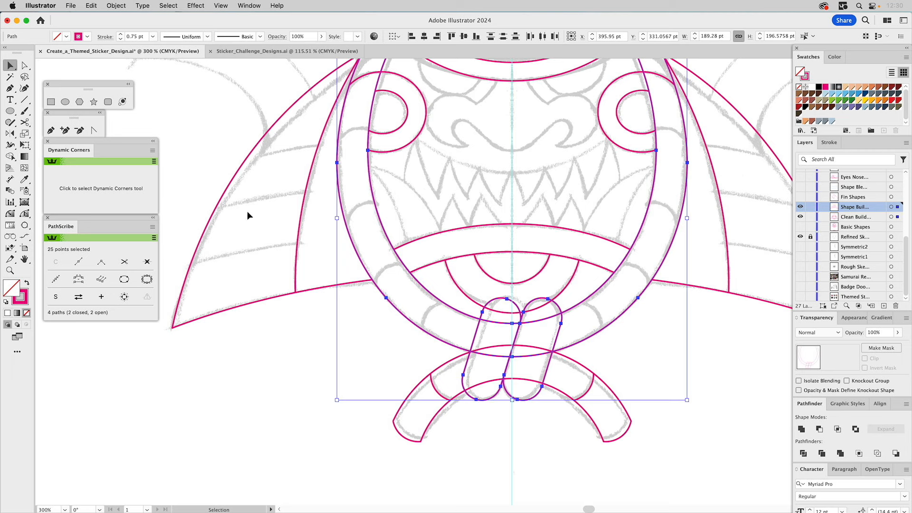
{"action": "left_click", "coordinate": [10, 156]}
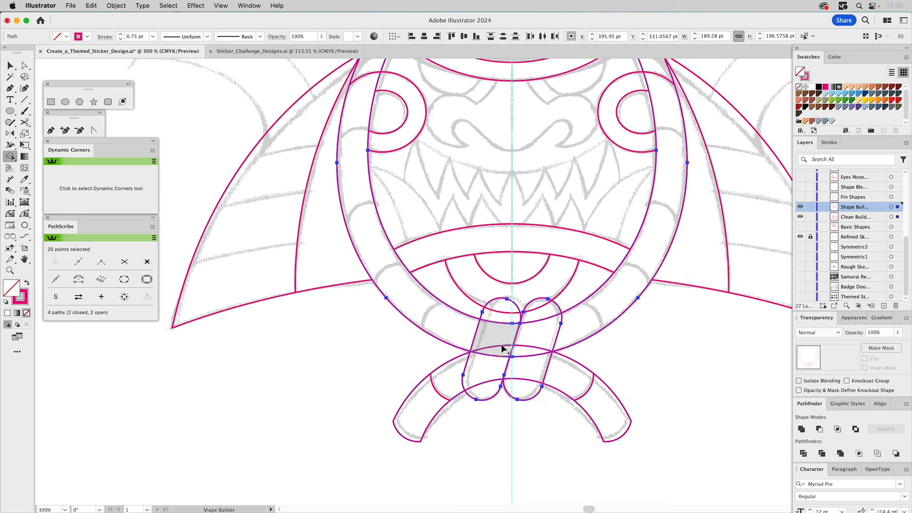
{"action": "left_click", "coordinate": [489, 356], "text": "alt"}
{"action": "key", "text": "super+z"}
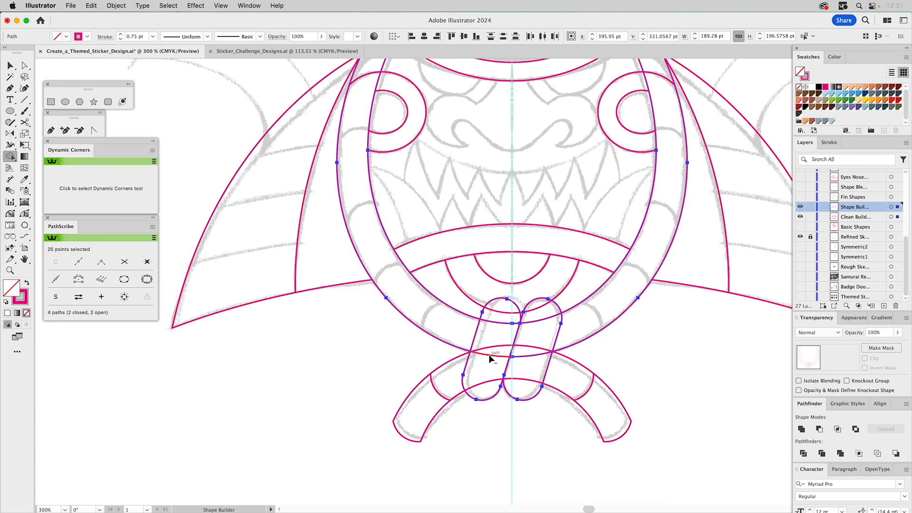
{"action": "left_click", "coordinate": [489, 353]}
{"action": "left_click", "coordinate": [489, 353], "text": "alt"}
Step: Try filling the two slanted knot capsules with light blue, then undo the fill and deselect them
{"action": "left_click", "coordinate": [484, 332]}
{"action": "left_click", "coordinate": [477, 330]}
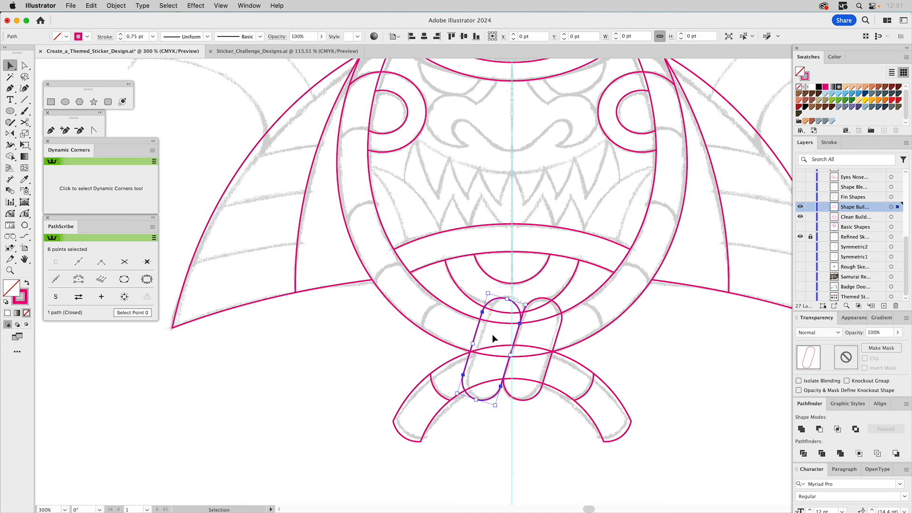
{"action": "left_click", "coordinate": [560, 325], "text": "shift"}
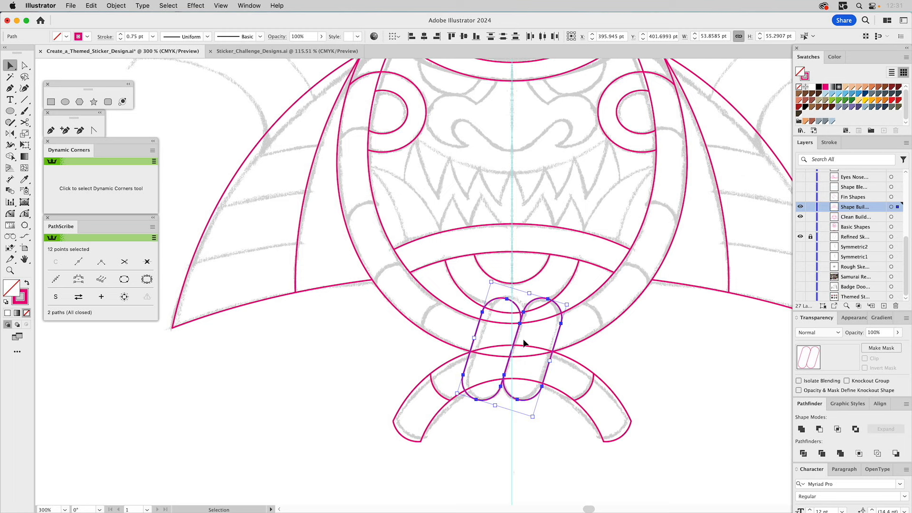
{"action": "left_click", "coordinate": [845, 94]}
{"action": "key", "text": "a"}
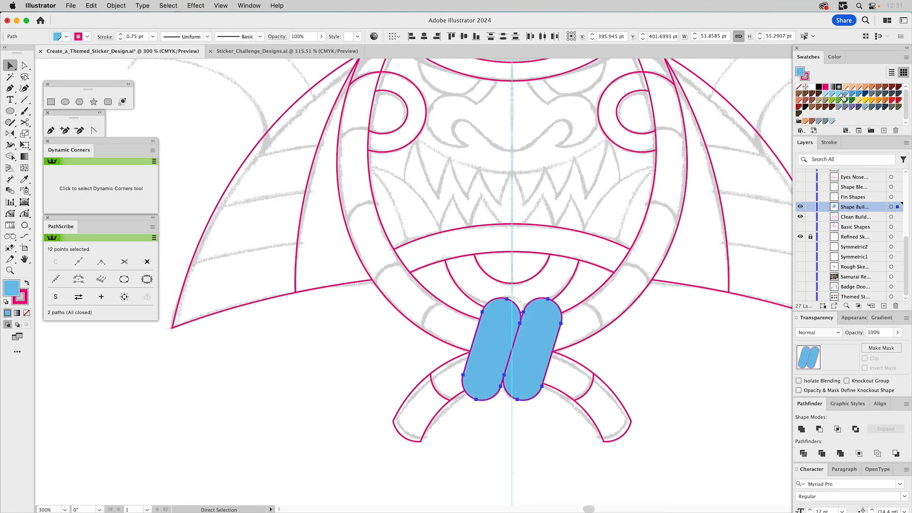
{"action": "key", "text": "super+z"}
{"action": "key", "text": "v"}
{"action": "left_click", "coordinate": [446, 342], "text": "shift"}
{"action": "left_click", "coordinate": [572, 332]}
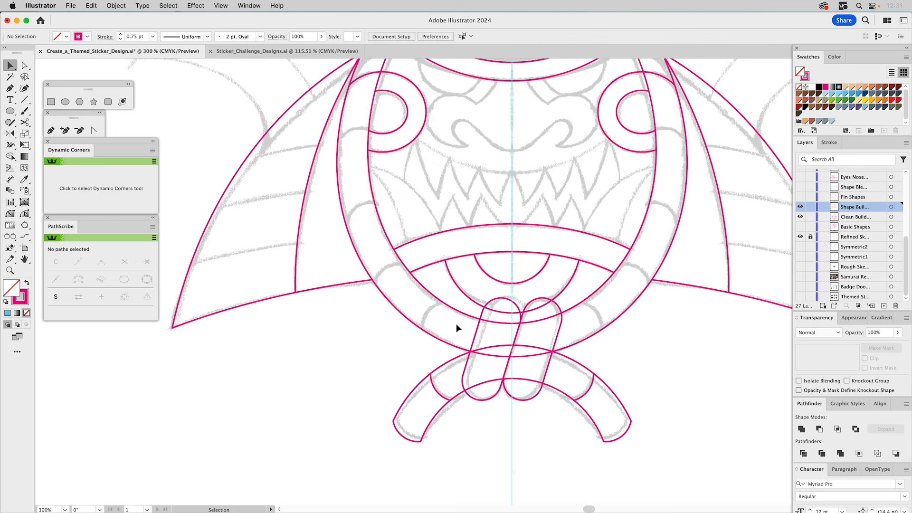
Step: Trim the outer face oval's segment crossing the left knot capsule with Shape Builder
{"action": "left_click", "coordinate": [471, 341]}
{"action": "left_click", "coordinate": [474, 335], "text": "shift"}
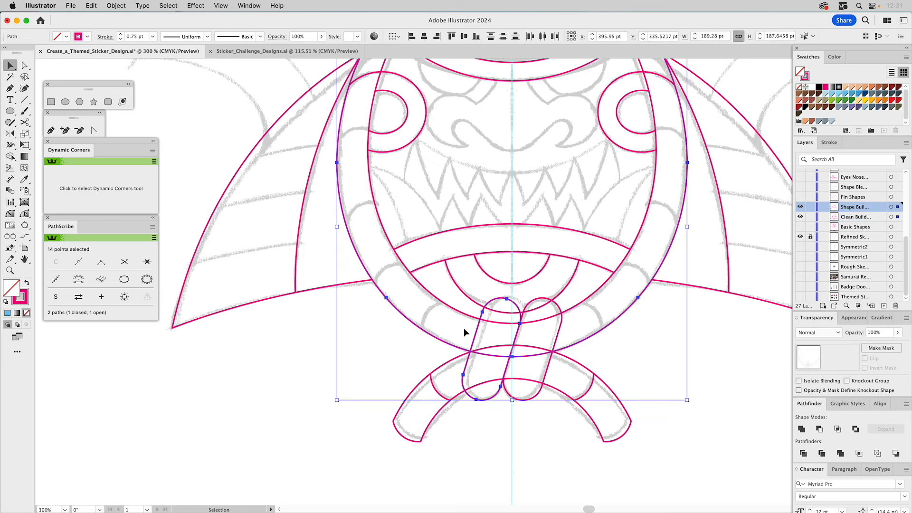
{"action": "left_click", "coordinate": [11, 156]}
{"action": "left_click", "coordinate": [486, 354]}
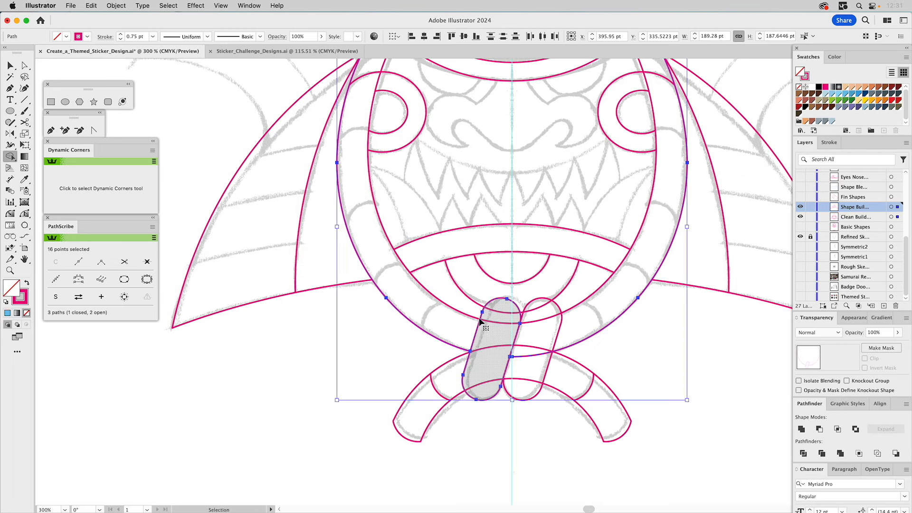
Step: Try twice to trim the inner face oval's segment inside the left knot capsule with Shape Builder, undoing each attempt
{"action": "left_click", "coordinate": [474, 318], "text": "super"}
{"action": "left_click", "coordinate": [477, 331], "text": "shift+super"}
{"action": "left_click", "coordinate": [491, 322], "text": "shift+super"}
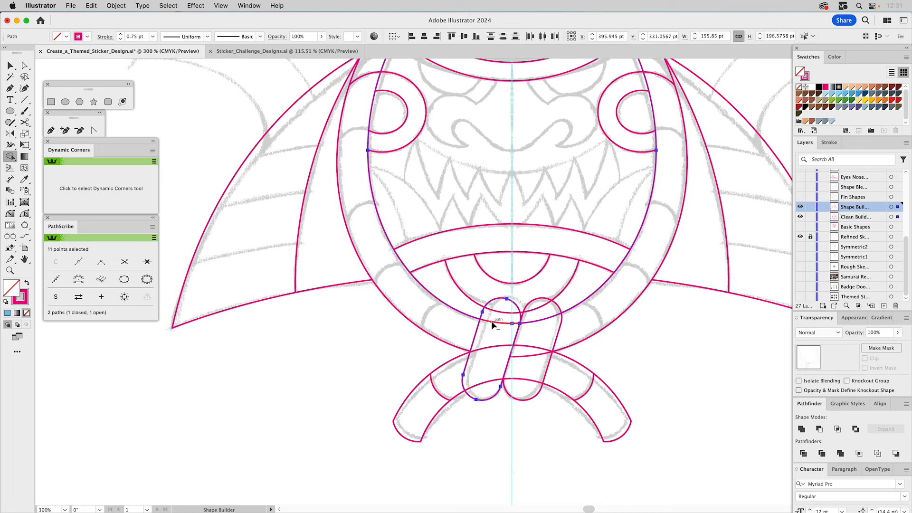
{"action": "left_click", "coordinate": [491, 322], "text": "alt"}
{"action": "key", "text": "super+z"}
{"action": "key", "text": "v"}
{"action": "left_click", "coordinate": [449, 328]}
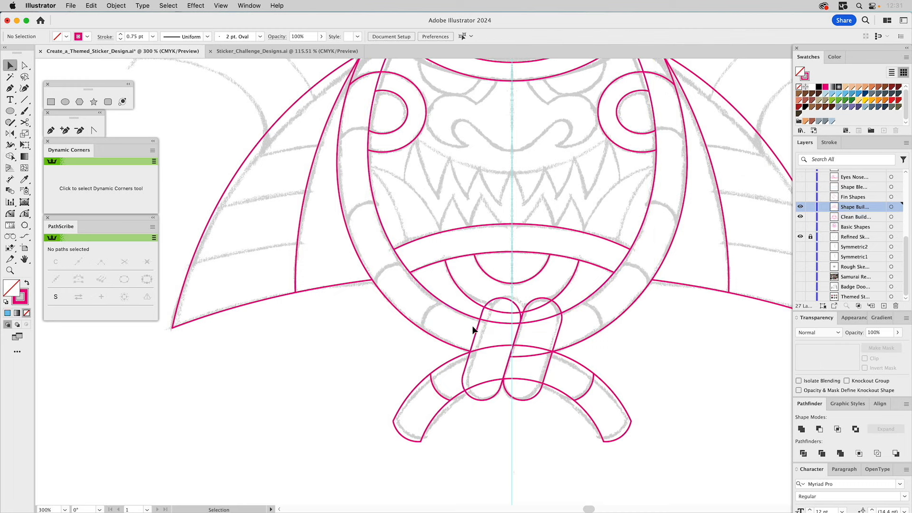
{"action": "left_click", "coordinate": [481, 332]}
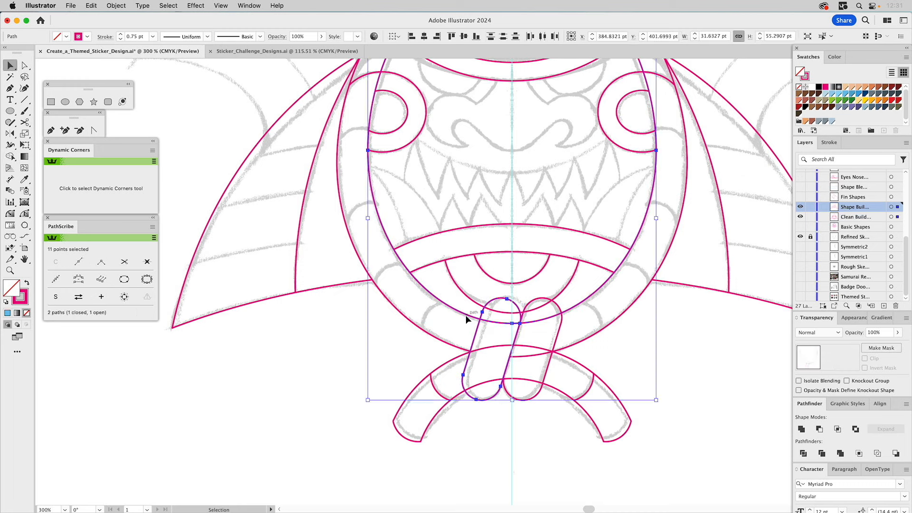
{"action": "key", "text": "shift+m"}
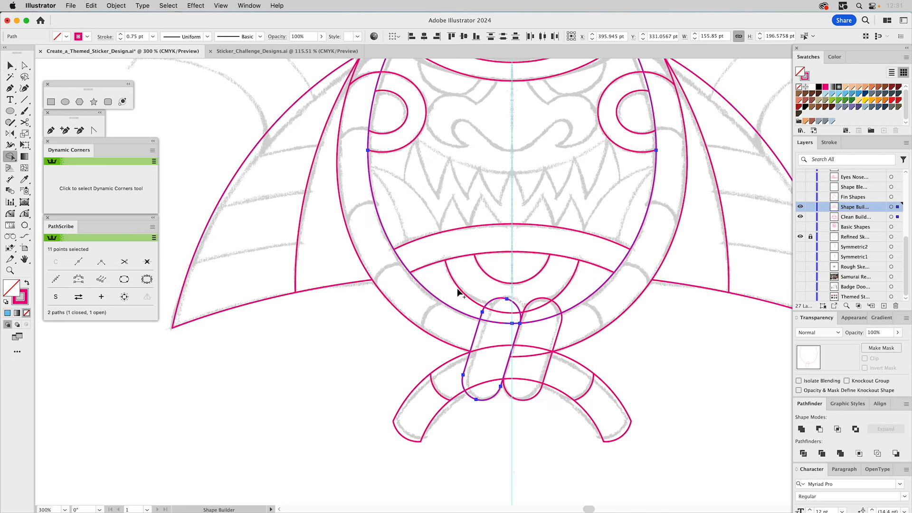
{"action": "left_click", "coordinate": [490, 321], "text": "alt"}
{"action": "key", "text": "super+z"}
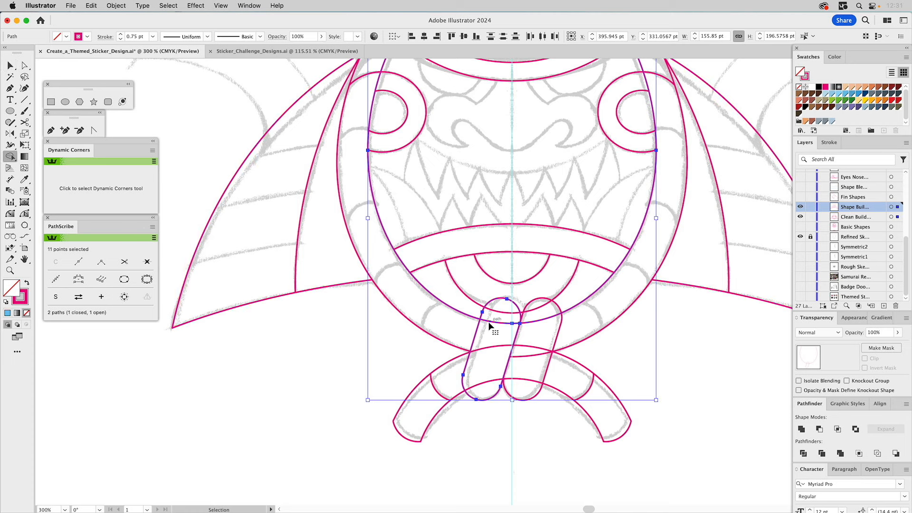
Step: Reselect only the left knot capsule and the inner face oval, and trim the oval's segment inside the capsule with Shape Builder
{"action": "left_click", "coordinate": [10, 270]}
{"action": "left_click_drag", "start_coordinate": [429, 272], "coordinate": [600, 421]}
{"action": "key", "text": "v"}
{"action": "key", "text": "a"}
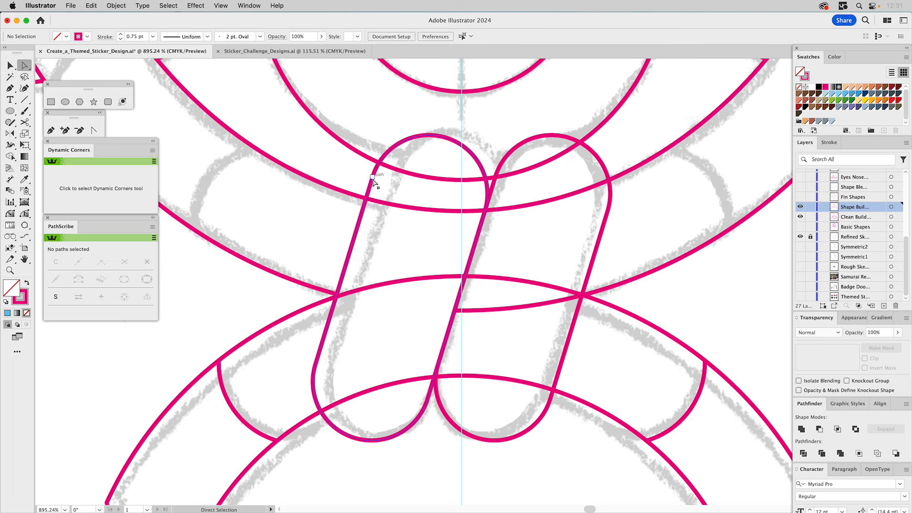
{"action": "left_click", "coordinate": [373, 179]}
{"action": "key", "text": "v"}
{"action": "key", "text": "super+shift+a"}
{"action": "left_click", "coordinate": [370, 186]}
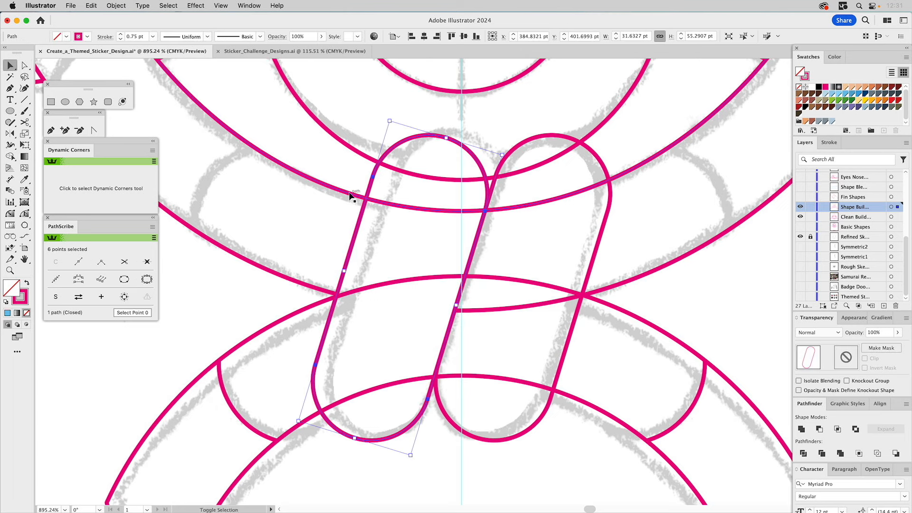
{"action": "left_click", "coordinate": [353, 196], "text": "shift"}
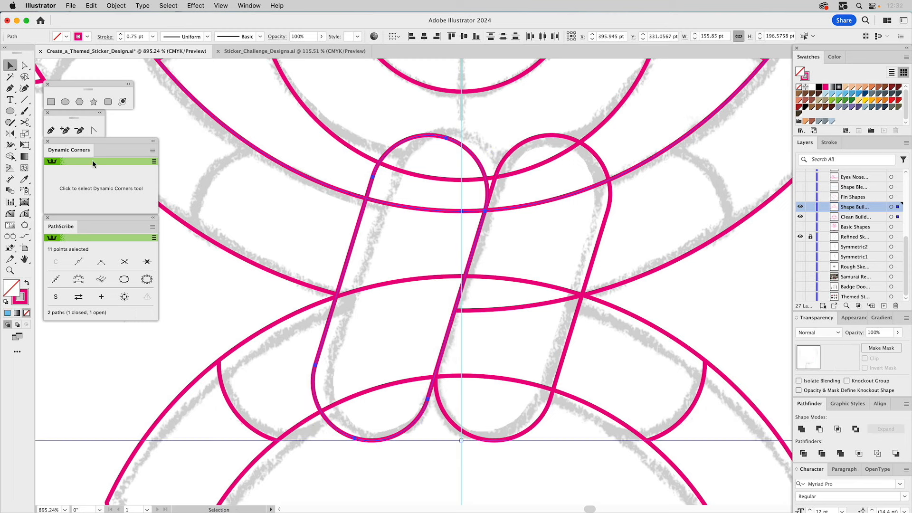
{"action": "left_click", "coordinate": [10, 156]}
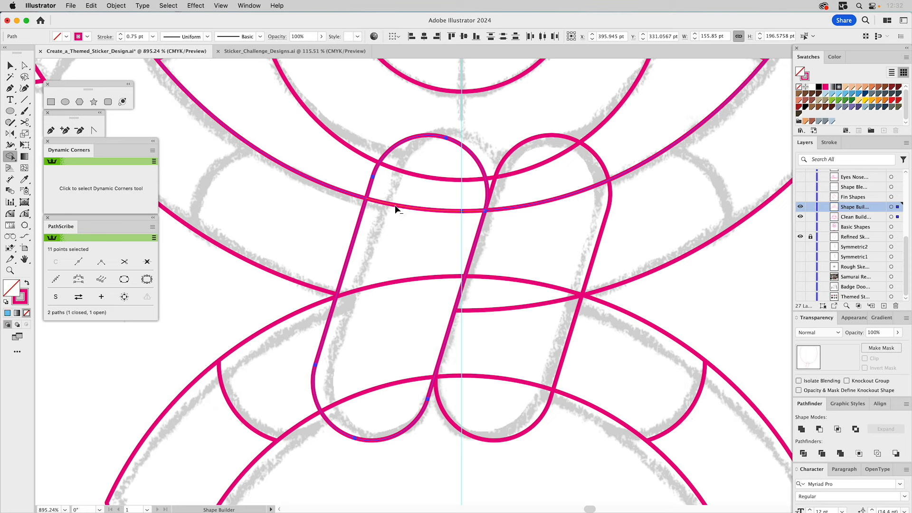
{"action": "left_click", "coordinate": [395, 205], "text": "alt"}
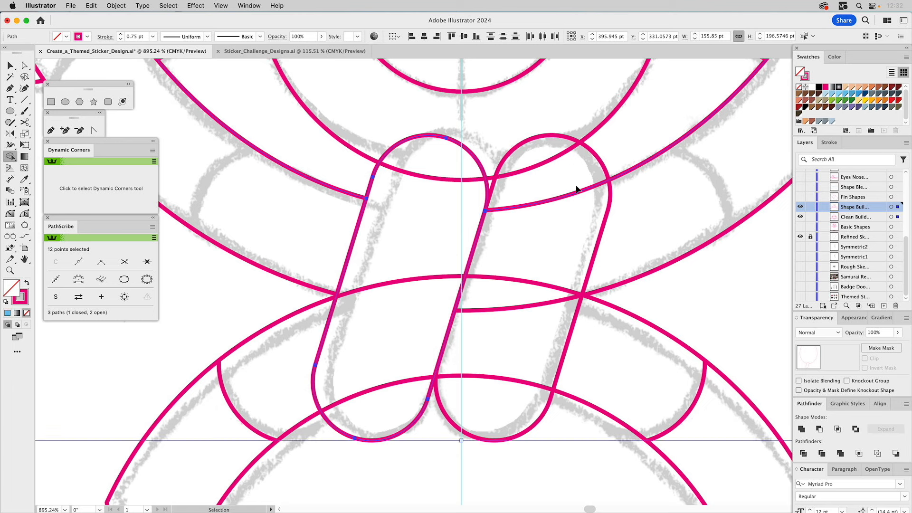
Step: Trim the rope's upper edge across both knot capsules and the inner face oval's segment inside the right capsule with Shape Builder
{"action": "left_click_drag", "start_coordinate": [605, 150], "coordinate": [597, 163]}
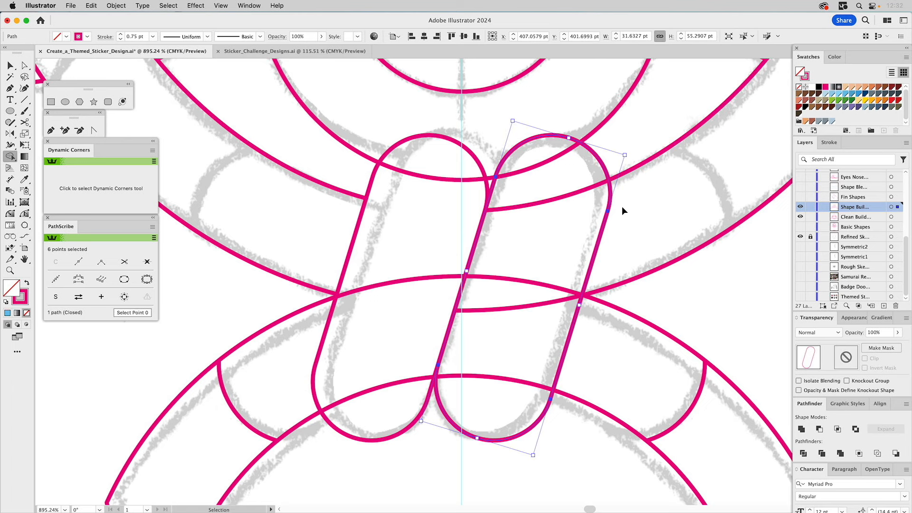
{"action": "left_click_drag", "start_coordinate": [588, 214], "coordinate": [588, 215]}
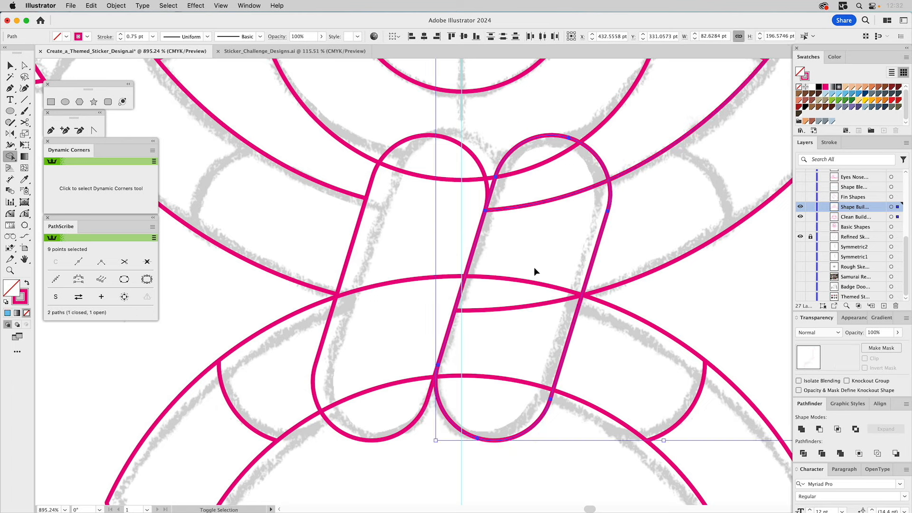
{"action": "left_click", "coordinate": [521, 286], "text": "shift"}
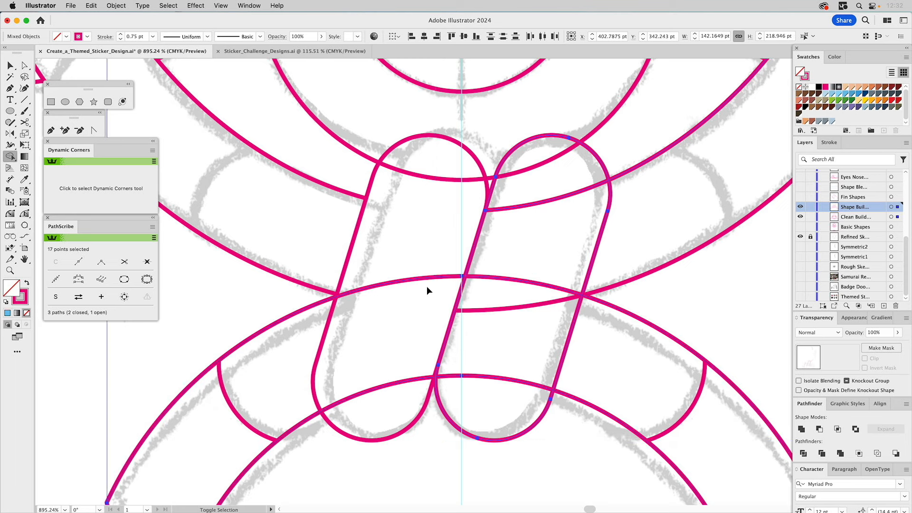
{"action": "left_click", "coordinate": [351, 256], "text": "shift"}
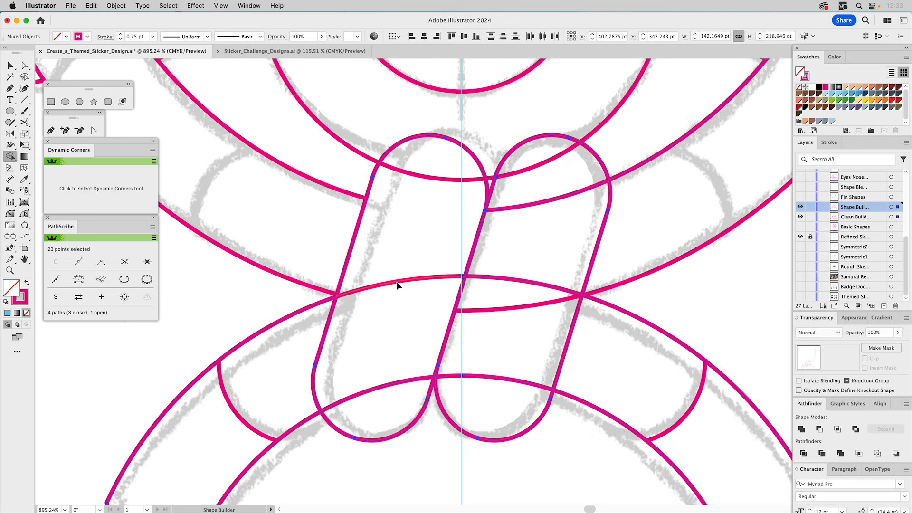
{"action": "left_click_drag", "start_coordinate": [396, 280], "coordinate": [468, 275]}
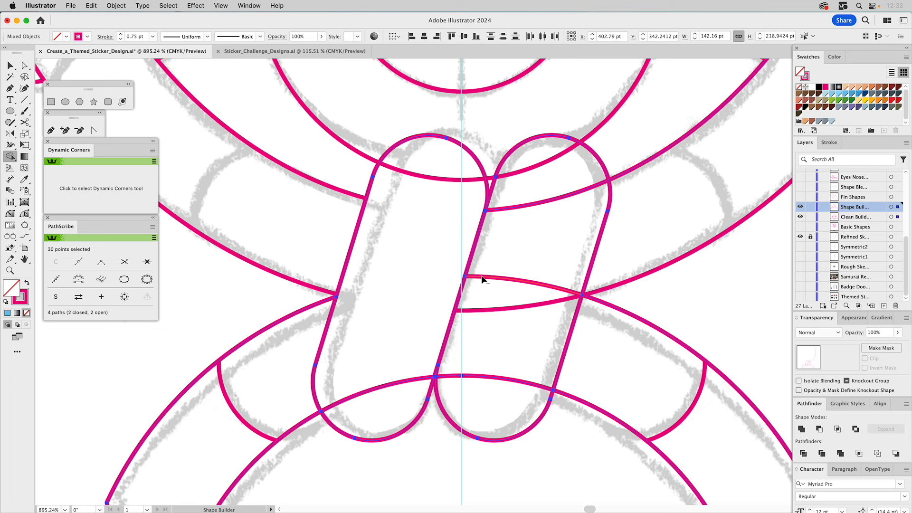
{"action": "left_click", "coordinate": [509, 207]}
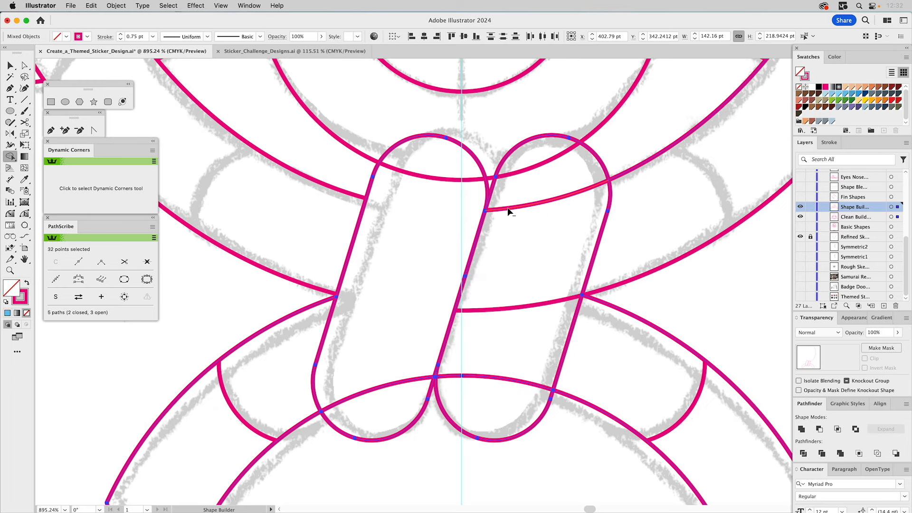
{"action": "left_click", "coordinate": [508, 207], "text": "alt"}
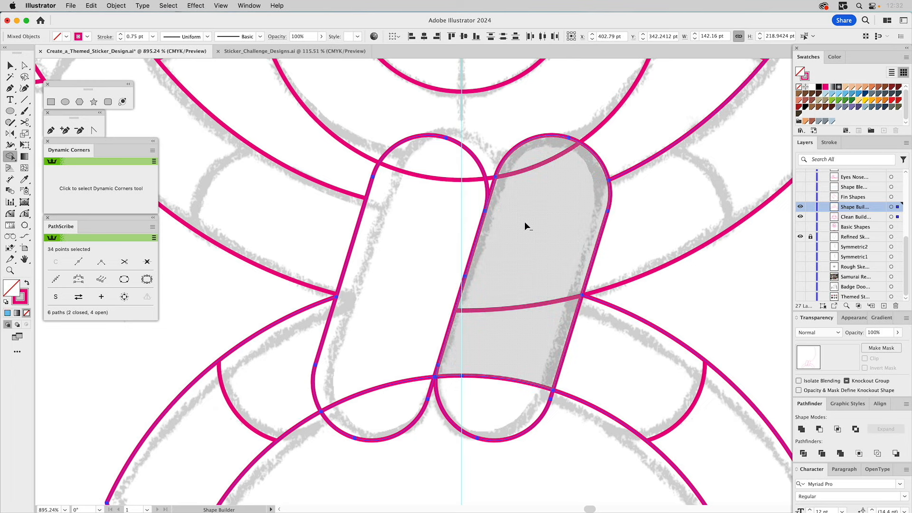
Step: Trim the remaining outer face oval segment inside the right knot capsule with Shape Builder
{"action": "left_click", "coordinate": [541, 277]}
{"action": "key", "text": "v"}
{"action": "left_click", "coordinate": [589, 279]}
{"action": "left_click", "coordinate": [620, 285], "text": "shift"}
{"action": "key", "text": "shift+m"}
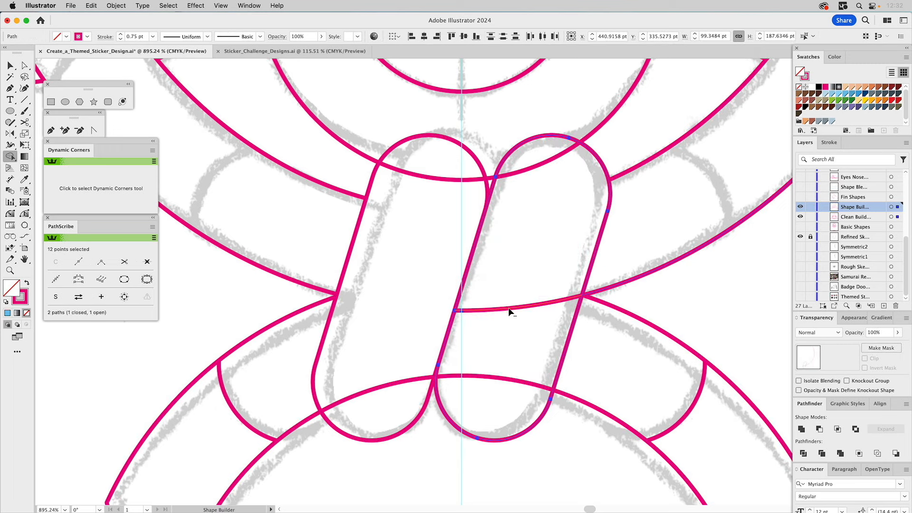
{"action": "left_click", "coordinate": [508, 309], "text": "alt"}
Step: Try to trim the rope's lower edge inside the left knot capsule with Shape Builder, and undo it
{"action": "left_click_drag", "start_coordinate": [364, 368], "coordinate": [400, 447]}
{"action": "left_click", "coordinate": [444, 413], "text": "shift"}
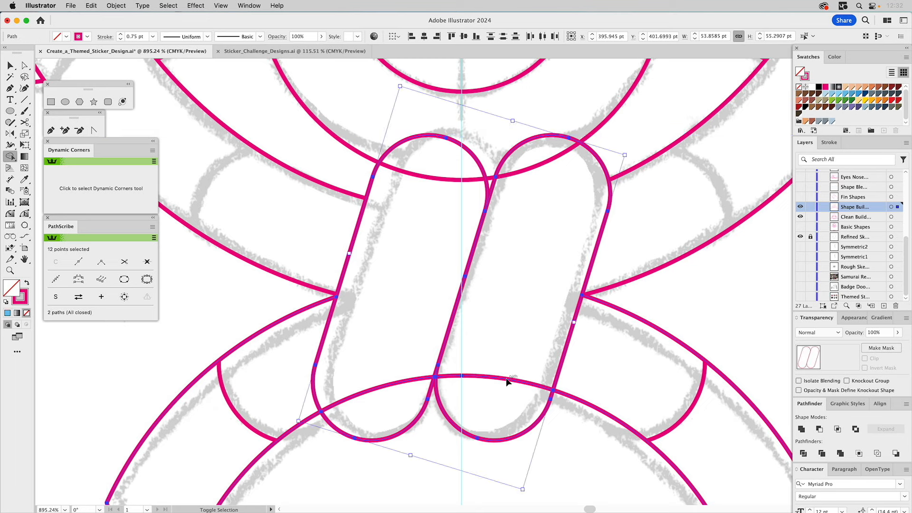
{"action": "left_click", "coordinate": [397, 381], "text": "alt"}
{"action": "key", "text": "super+z"}
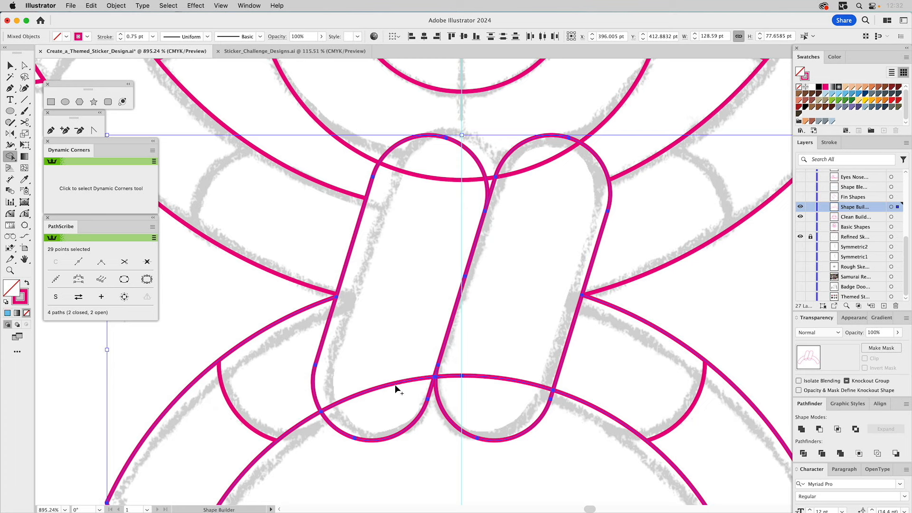
Step: Reselect both knot capsules with the rope shape and trim the rope's lower edge inside each capsule with Shape Builder
{"action": "key", "text": "v"}
{"action": "left_click", "coordinate": [374, 429]}
{"action": "left_click_drag", "start_coordinate": [366, 445], "coordinate": [346, 408]}
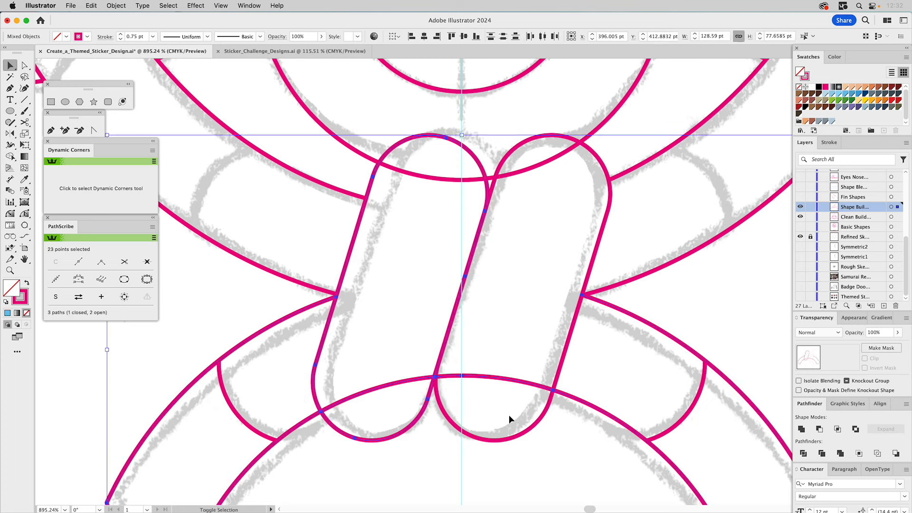
{"action": "left_click", "coordinate": [534, 424], "text": "shift"}
{"action": "left_click", "coordinate": [13, 157]}
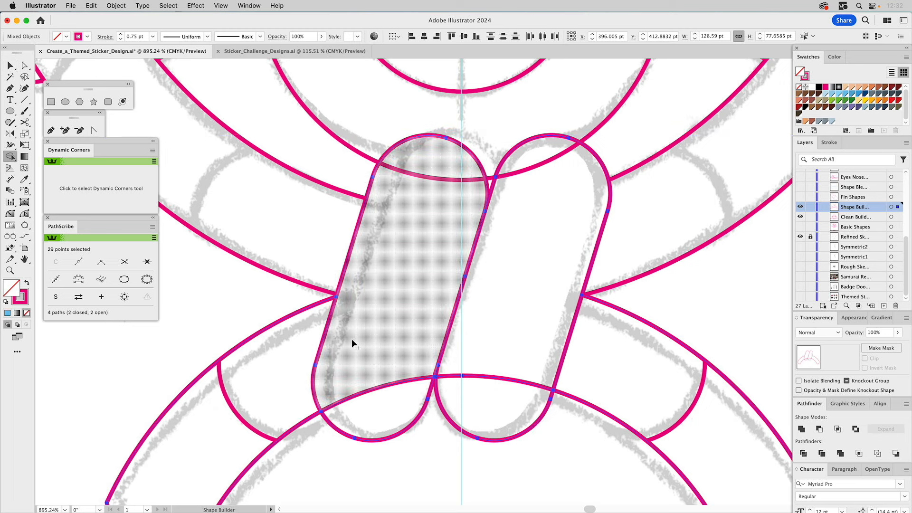
{"action": "left_click", "coordinate": [381, 388], "text": "alt"}
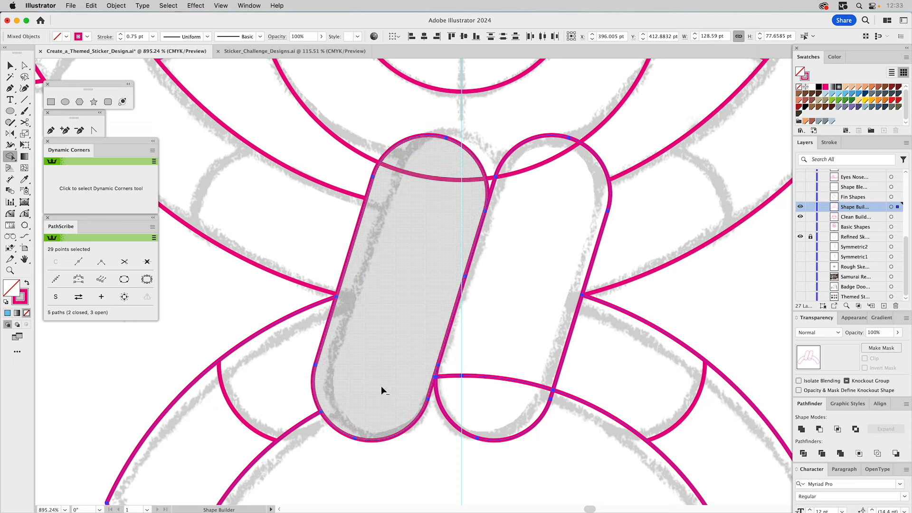
{"action": "left_click", "coordinate": [453, 379], "text": "alt"}
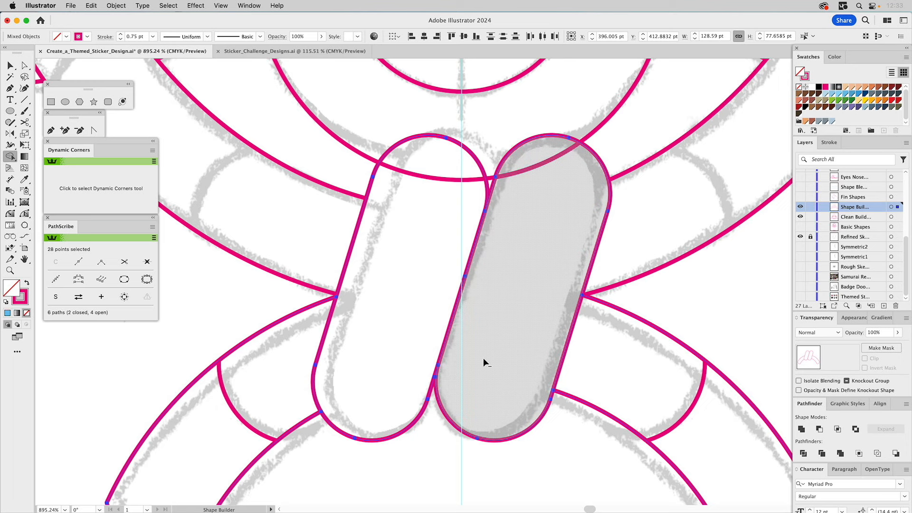
Step: Trim the larger chin arc's segment inside the right knot capsule with Shape Builder, keeping the left capsule intact
{"action": "left_click_drag", "start_coordinate": [411, 118], "coordinate": [449, 212]}
{"action": "left_click_drag", "start_coordinate": [530, 117], "coordinate": [559, 172]}
{"action": "left_click_drag", "start_coordinate": [546, 142], "coordinate": [546, 146]}
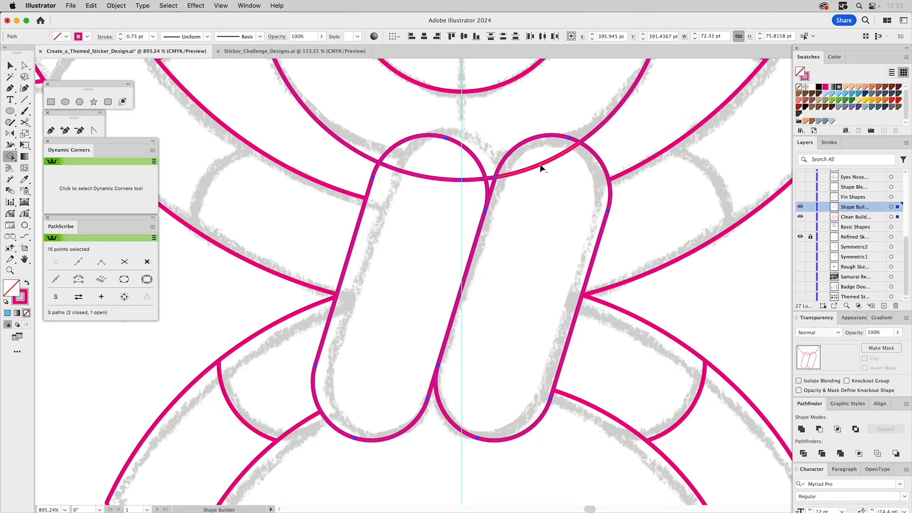
{"action": "left_click", "coordinate": [542, 168], "text": "alt"}
{"action": "left_click", "coordinate": [437, 180], "text": "alt"}
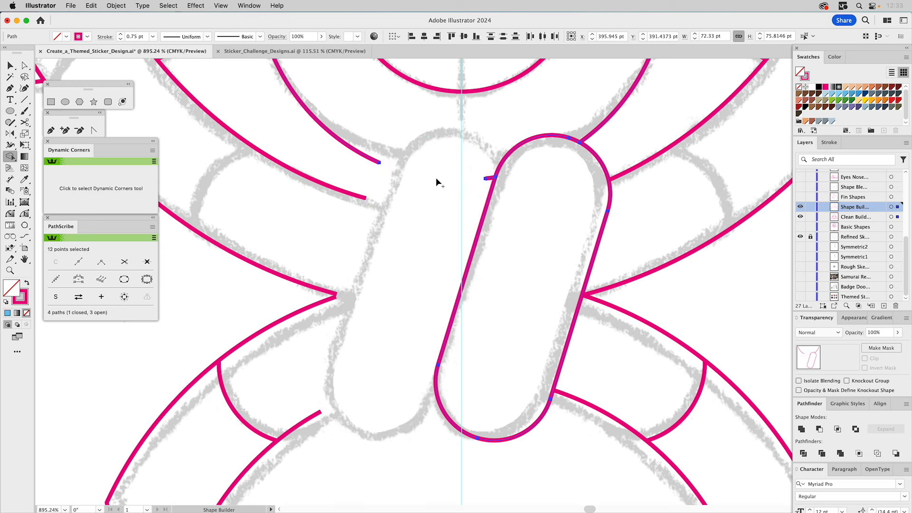
{"action": "key", "text": "super+z"}
{"action": "key", "text": "v"}
{"action": "left_click", "coordinate": [436, 165]}
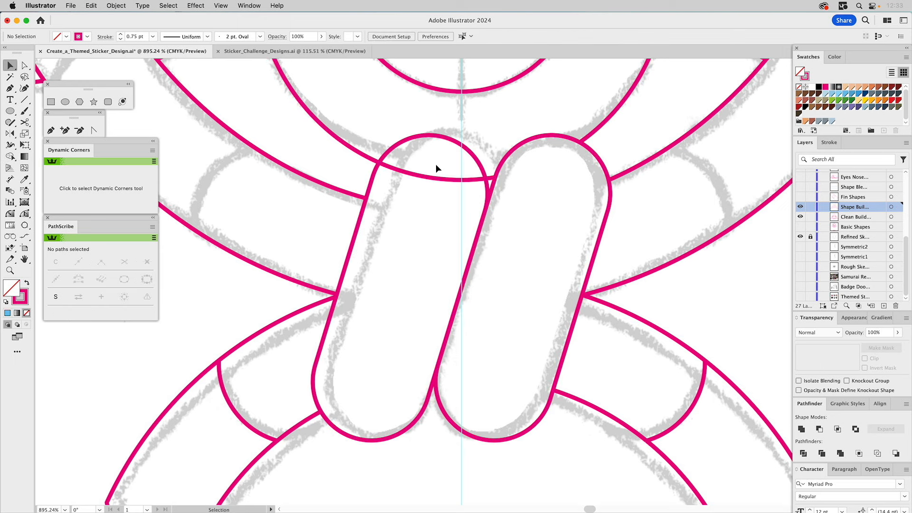
{"action": "left_click", "coordinate": [425, 138]}
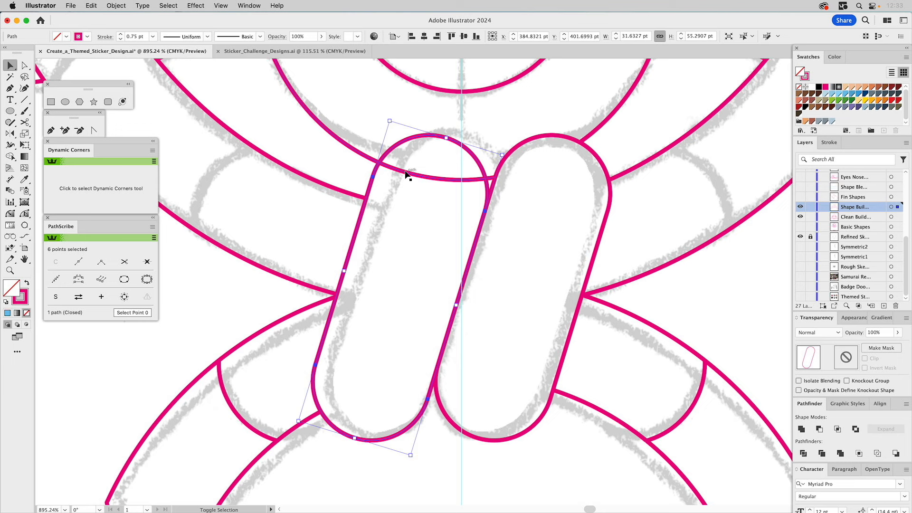
{"action": "left_click", "coordinate": [406, 173], "text": "shift"}
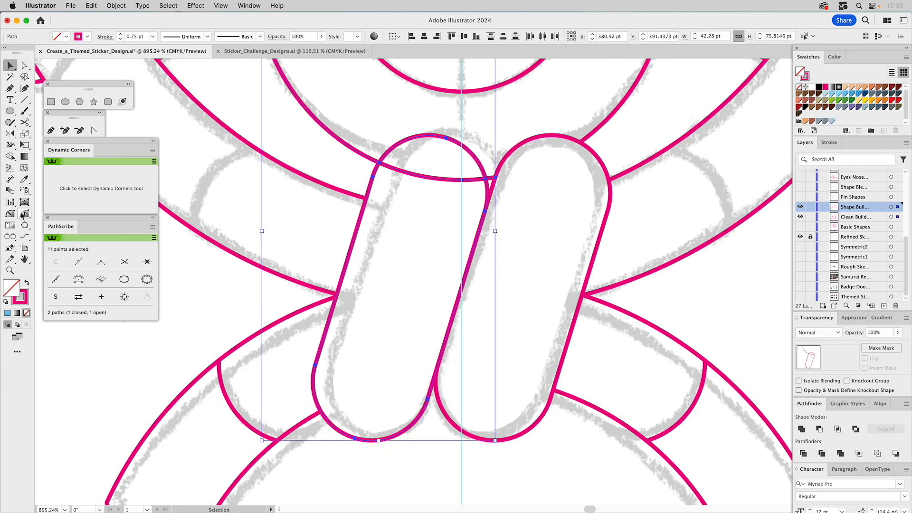
{"action": "left_click", "coordinate": [10, 156]}
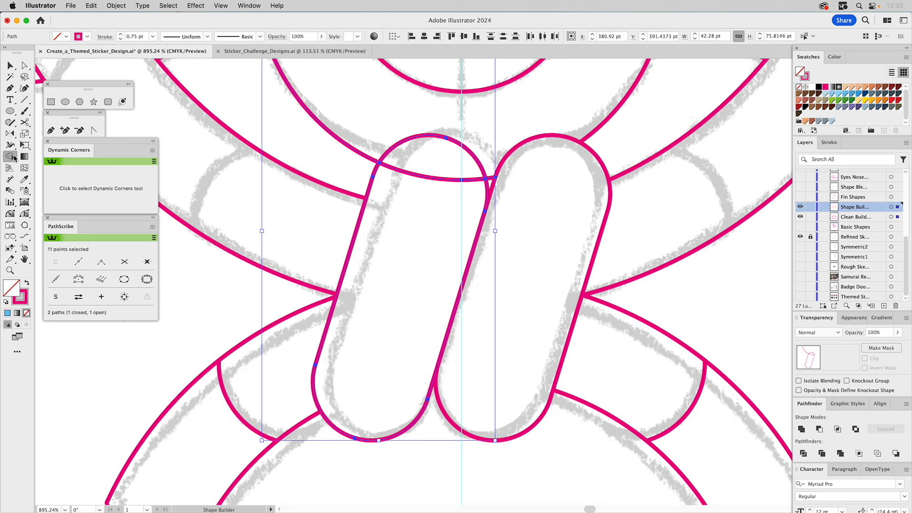
{"action": "left_click", "coordinate": [391, 168]}
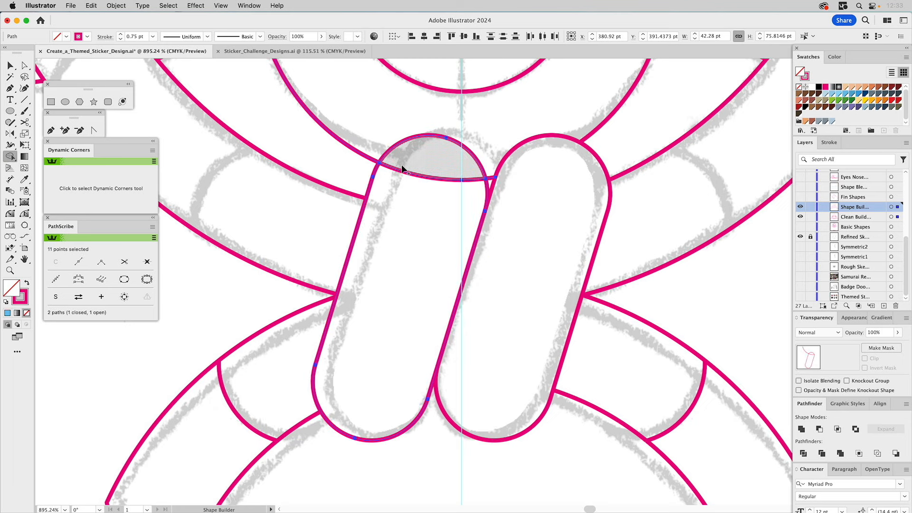
{"action": "key", "text": "v"}
{"action": "left_click", "coordinate": [410, 165]}
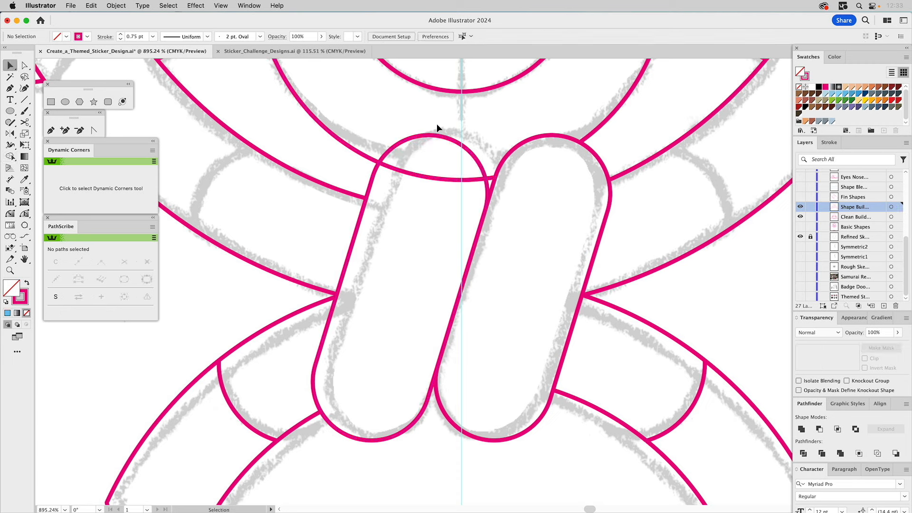
Step: Select the left knot capsule with the larger chin arc and trim the arc's segment inside the capsule with Shape Builder
{"action": "left_click", "coordinate": [426, 141]}
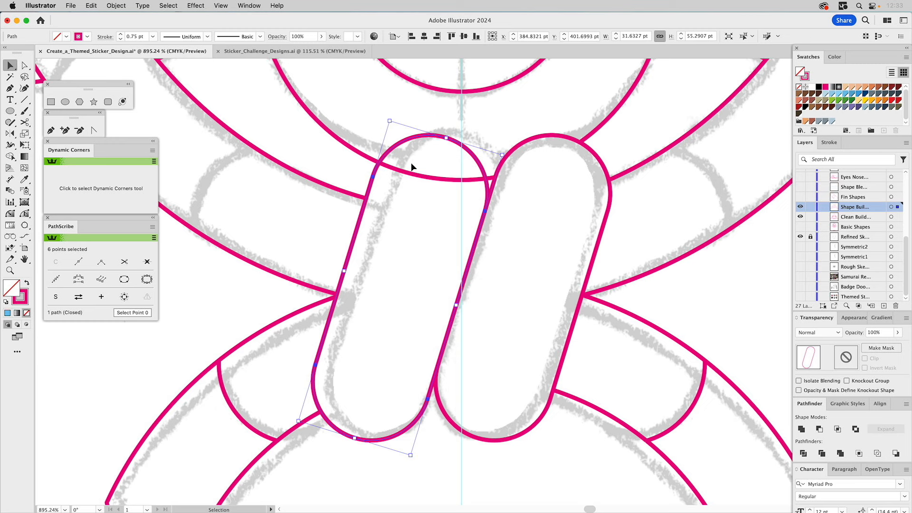
{"action": "left_click", "coordinate": [397, 172], "text": "shift"}
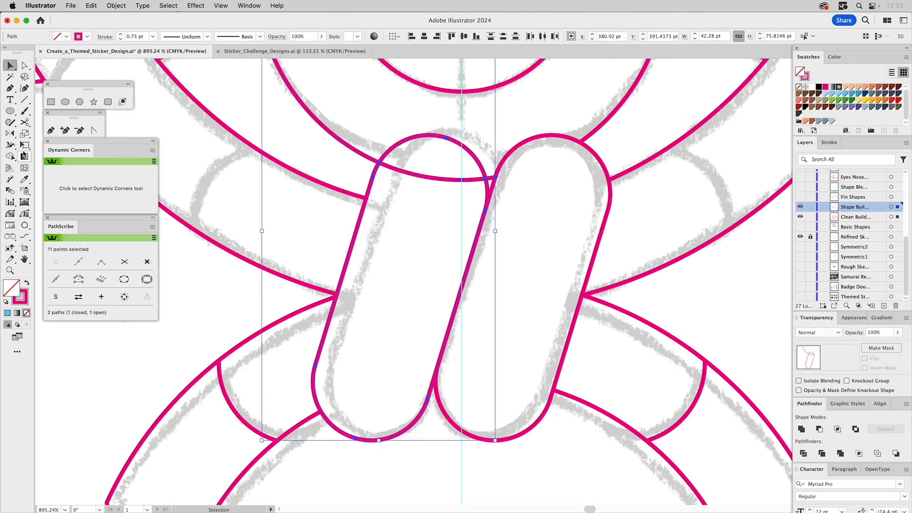
{"action": "left_click", "coordinate": [10, 156]}
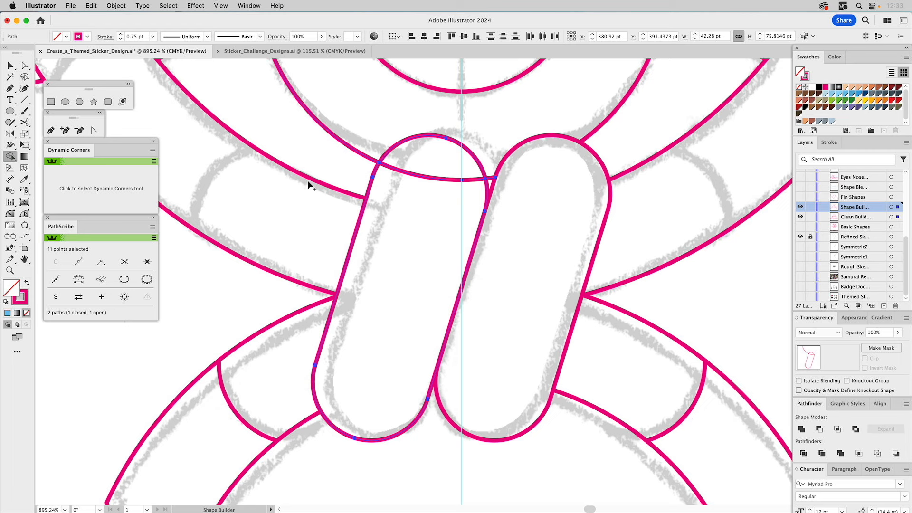
{"action": "key", "text": "alt"}
{"action": "left_click", "coordinate": [419, 178], "text": "alt"}
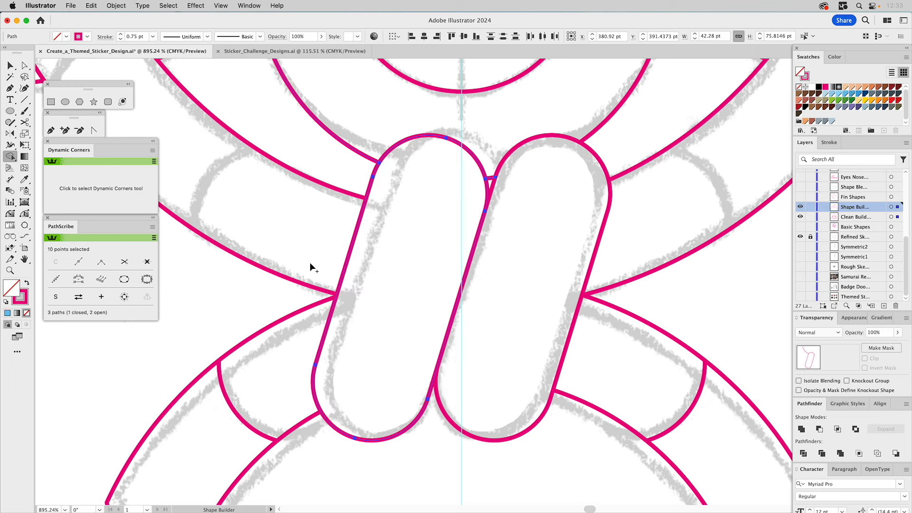
Step: Deselect the trimmed knot artwork and make the Fin Shapes layer visible
{"action": "left_click", "coordinate": [11, 271]}
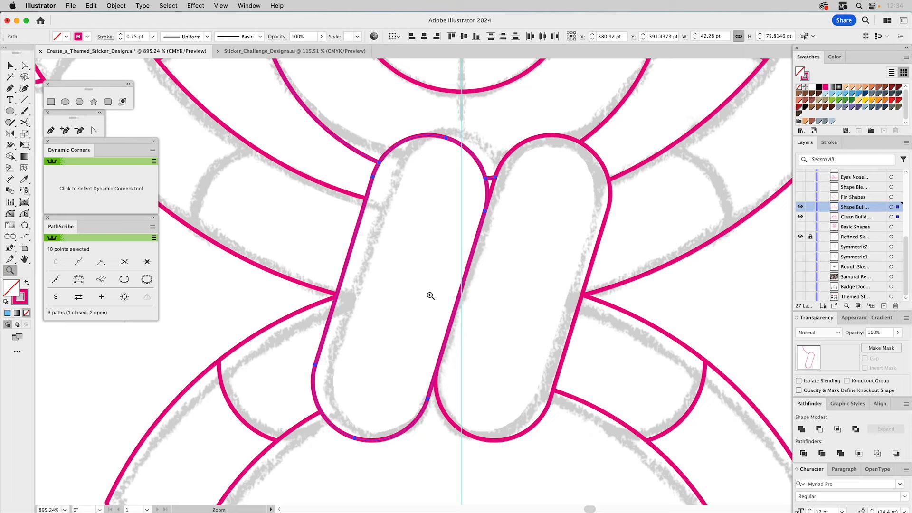
{"action": "left_click", "coordinate": [482, 305], "text": "alt"}
{"action": "left_click", "coordinate": [478, 301], "text": "alt"}
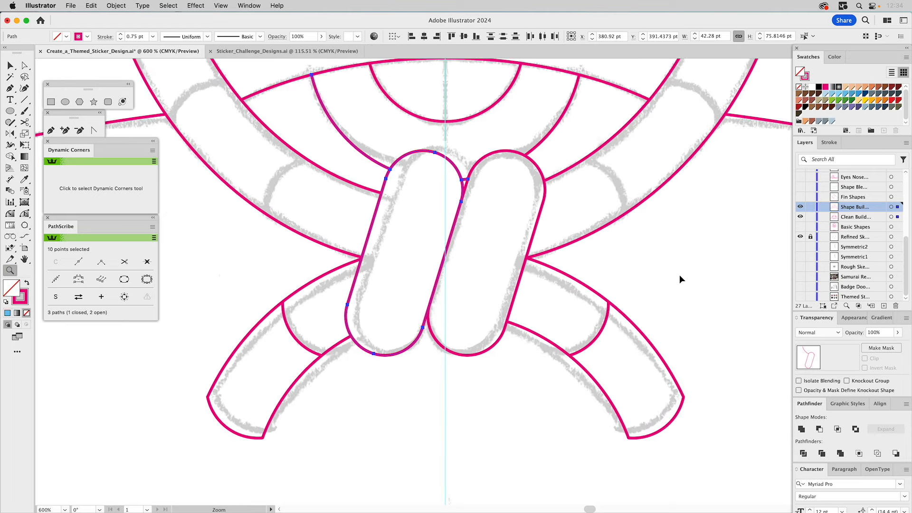
{"action": "key", "text": "super+shift+a"}
{"action": "left_click_drag", "start_coordinate": [570, 217], "coordinate": [582, 311]}
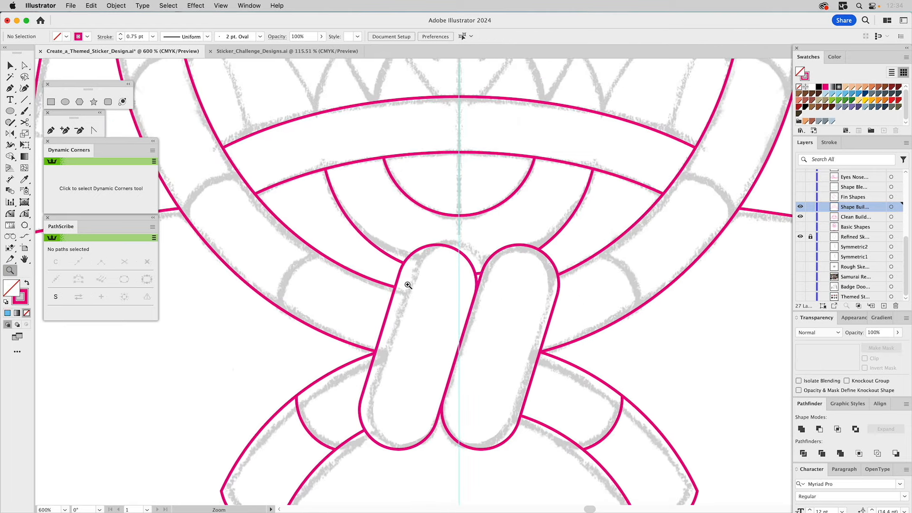
{"action": "left_click", "coordinate": [452, 313], "text": "alt"}
{"action": "left_click", "coordinate": [451, 313], "text": "alt"}
{"action": "left_click", "coordinate": [489, 295], "text": "alt"}
{"action": "left_click_drag", "start_coordinate": [501, 275], "coordinate": [468, 368]}
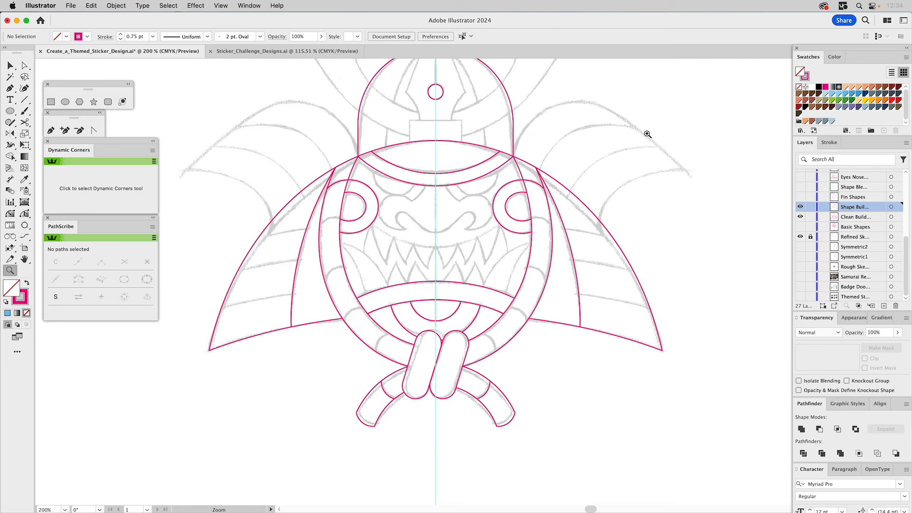
{"action": "scroll", "coordinate": [647, 133], "scroll_direction": "up", "scroll_amount": 3}
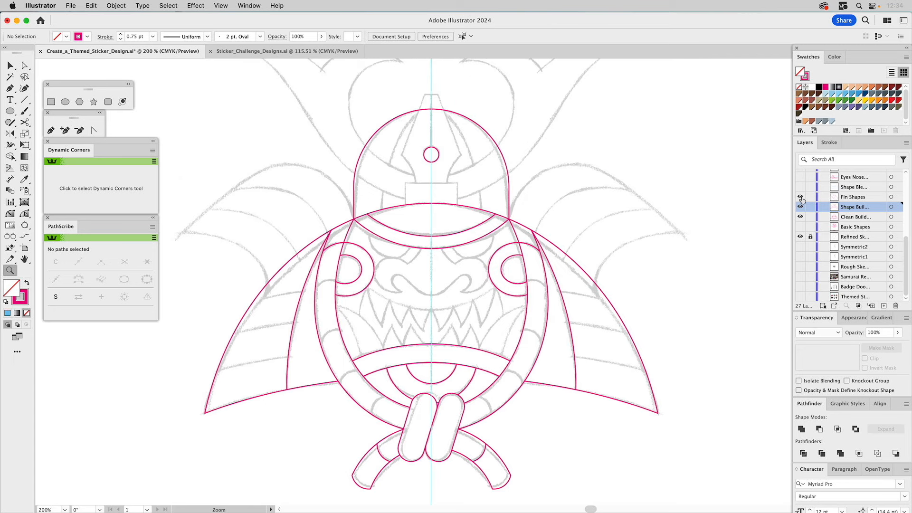
{"action": "left_click", "coordinate": [800, 197]}
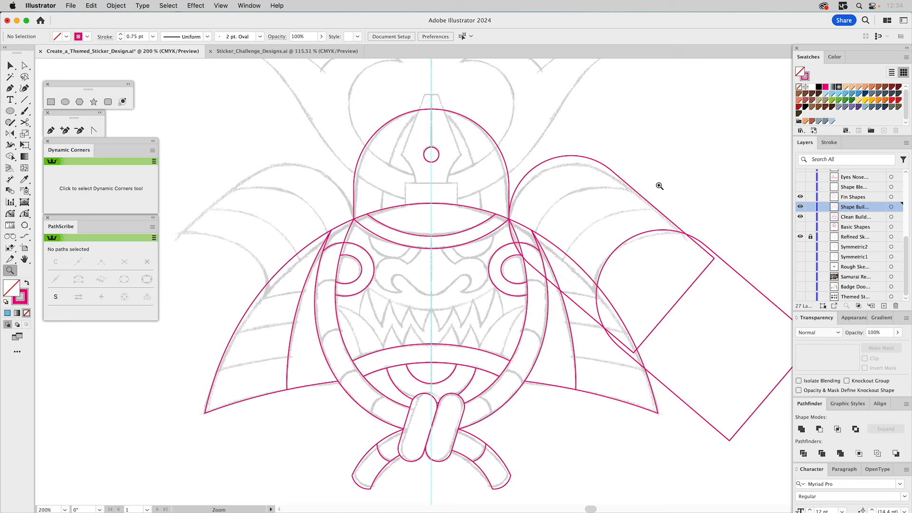
Step: Try to turn the upper fin shape's two rounded corners into sharp ones with Dynamic Corners, select both corner points, and undo it
{"action": "key", "text": "v"}
{"action": "left_click", "coordinate": [618, 180]}
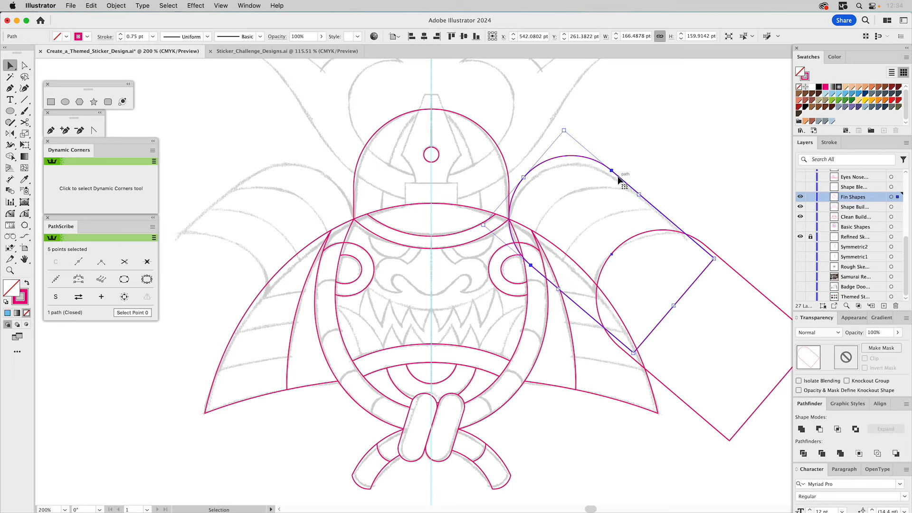
{"action": "left_click", "coordinate": [10, 213]}
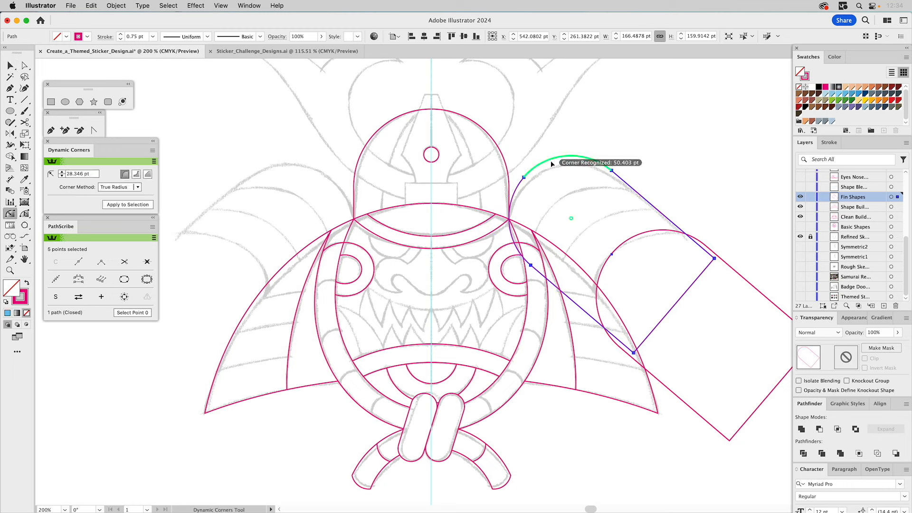
{"action": "left_click_drag", "start_coordinate": [546, 168], "coordinate": [525, 116]}
{"action": "left_click_drag", "start_coordinate": [516, 196], "coordinate": [451, 184]}
{"action": "key", "text": "a"}
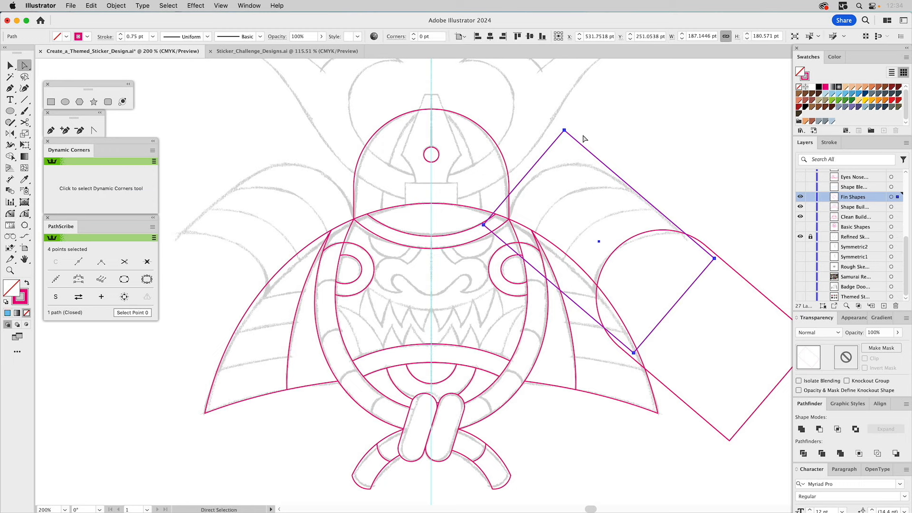
{"action": "left_click", "coordinate": [564, 130]}
{"action": "left_click", "coordinate": [483, 223], "text": "shift"}
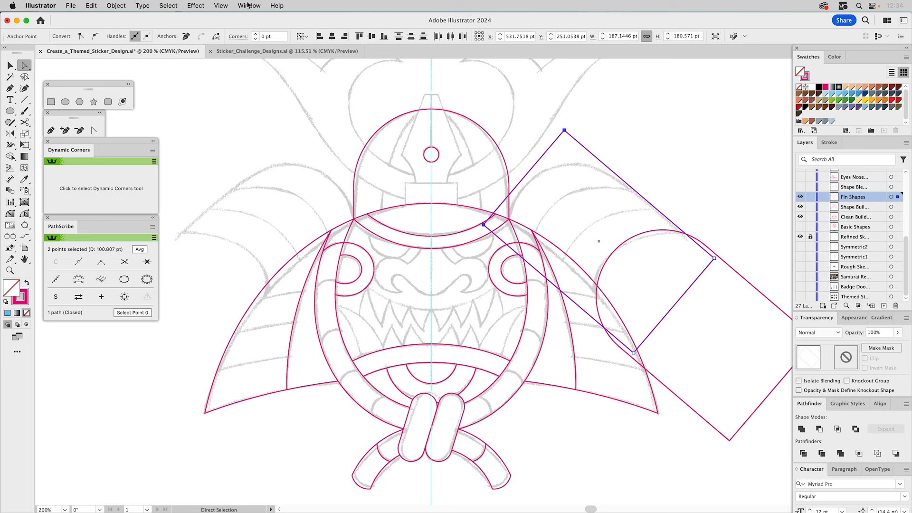
{"action": "key", "text": "F5"}
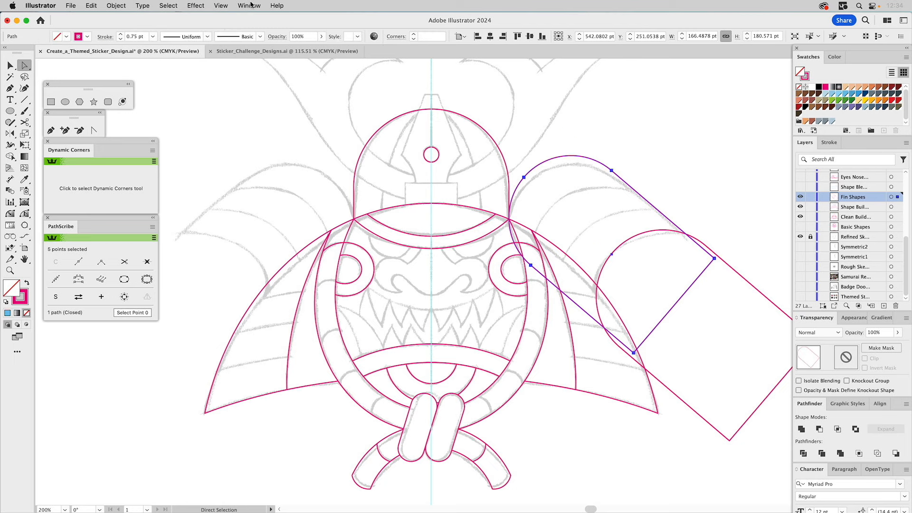
{"action": "key", "text": "v"}
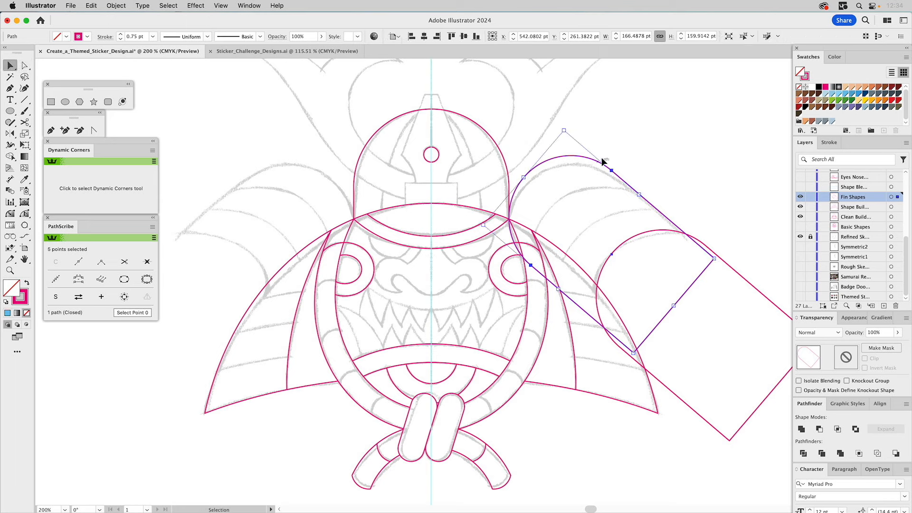
{"action": "left_click", "coordinate": [645, 147]}
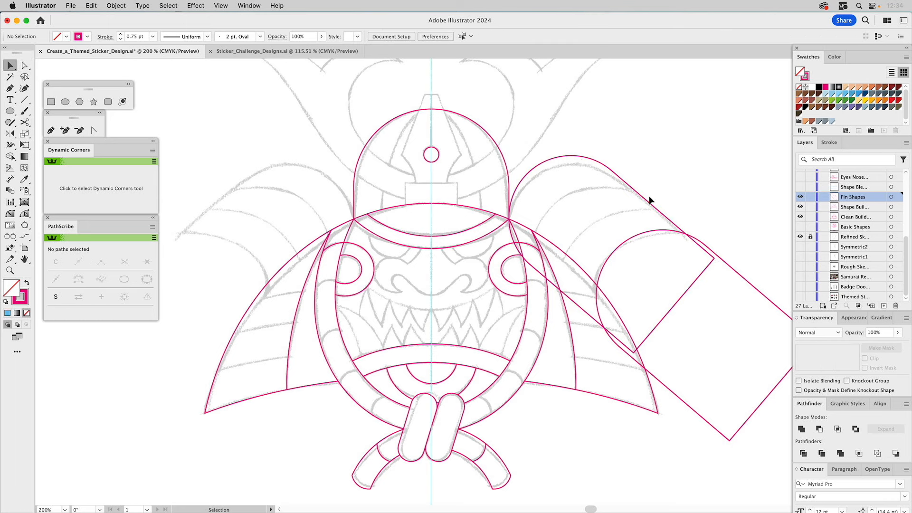
Step: Fill the lower fin shape with light blue and subtract it from the upper fin shape with Minus Front
{"action": "left_click", "coordinate": [665, 231]}
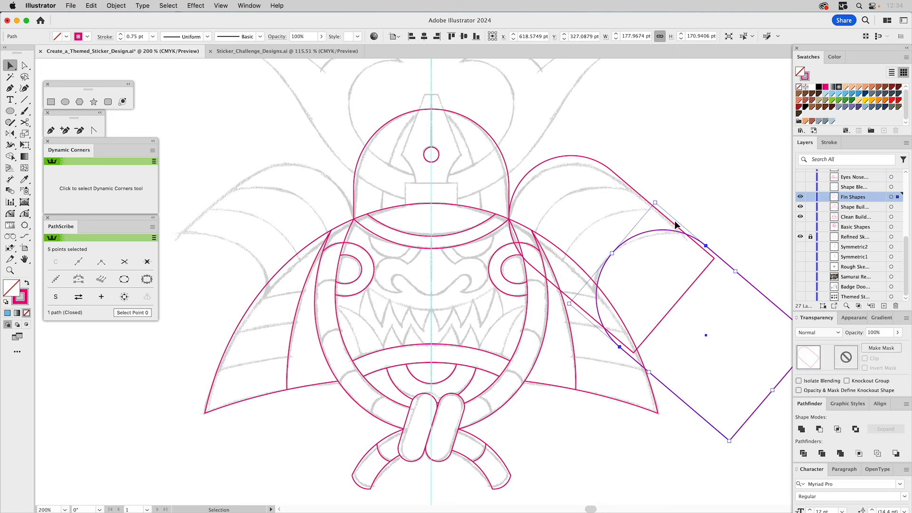
{"action": "left_click", "coordinate": [844, 94]}
{"action": "left_click_drag", "start_coordinate": [663, 241], "coordinate": [662, 245]}
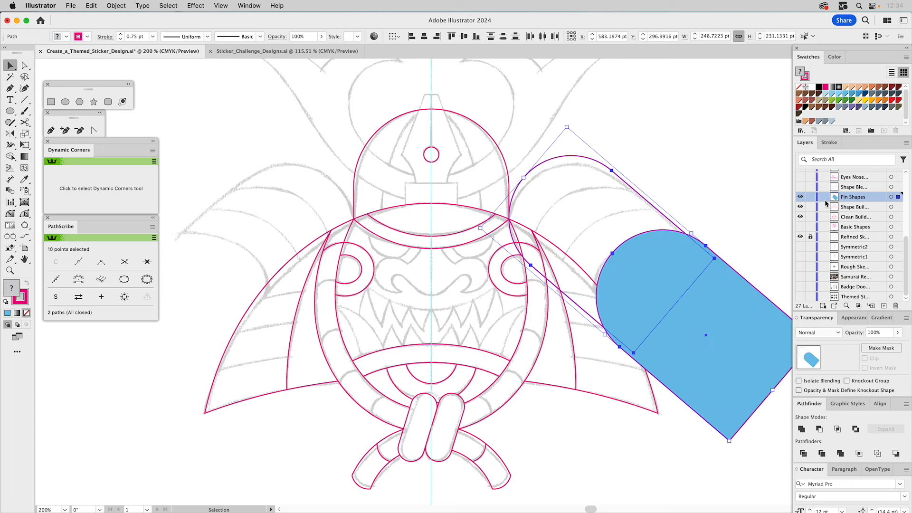
{"action": "left_click", "coordinate": [819, 429]}
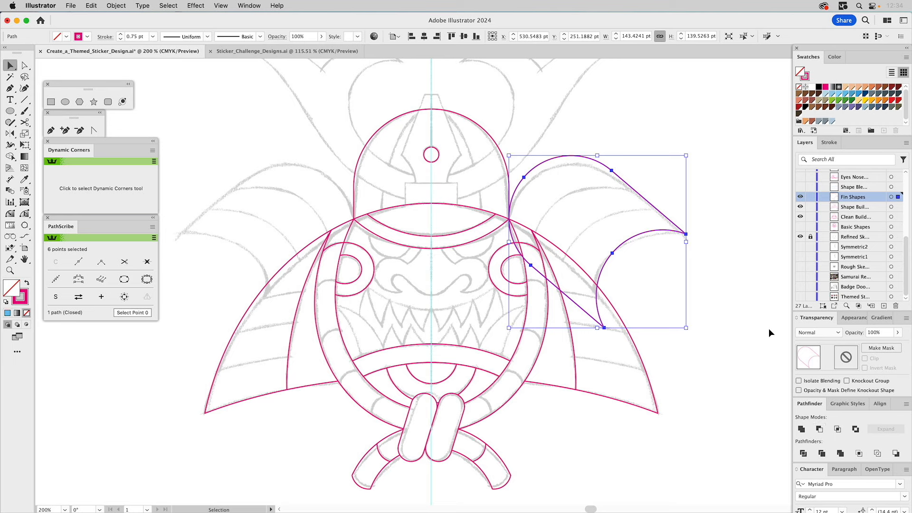
Step: Select the fin with the outer helmet flap outline and trim the fin area overlapping the flap with Shape Builder
{"action": "left_click", "coordinate": [608, 300], "text": "shift"}
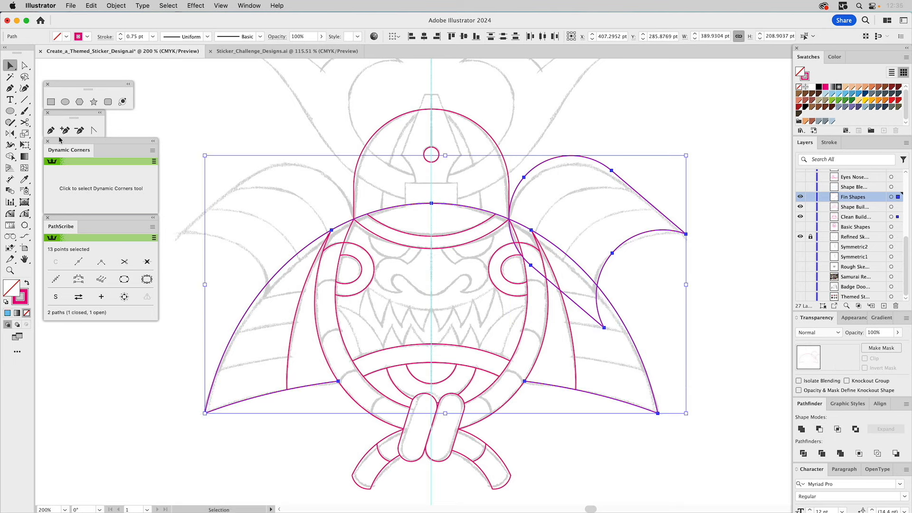
{"action": "left_click", "coordinate": [10, 156]}
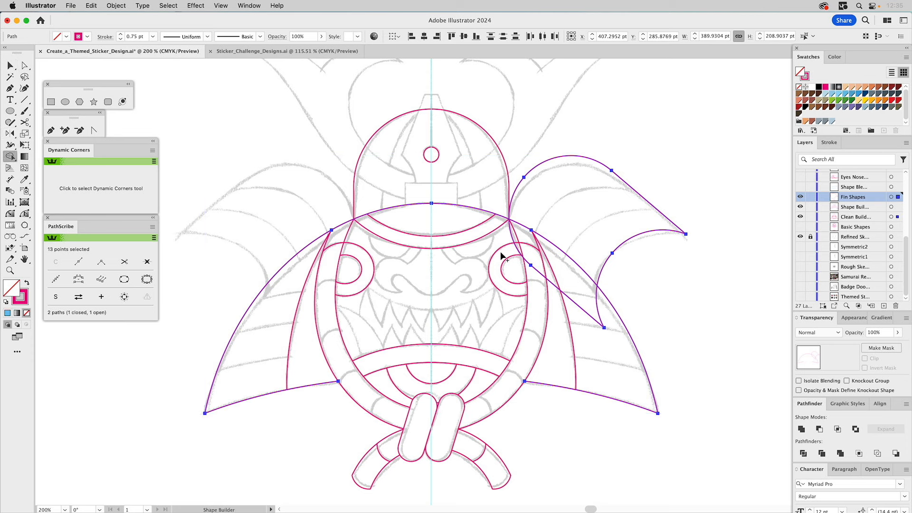
{"action": "left_click", "coordinate": [583, 309], "text": "alt"}
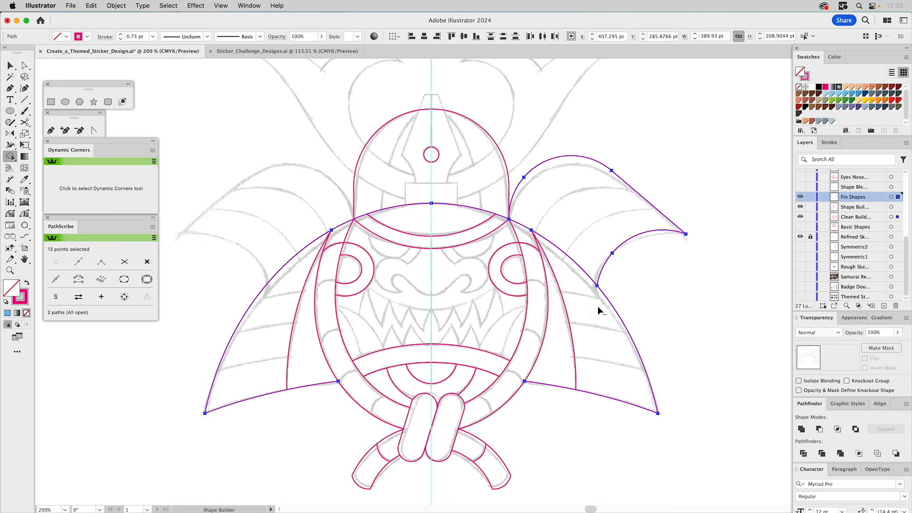
{"action": "key", "text": "v"}
{"action": "left_click", "coordinate": [659, 287]}
Step: Reflect a copy of the trimmed right fin across the vertical center guide onto the mask's left side
{"action": "left_click_drag", "start_coordinate": [621, 227], "coordinate": [647, 255]}
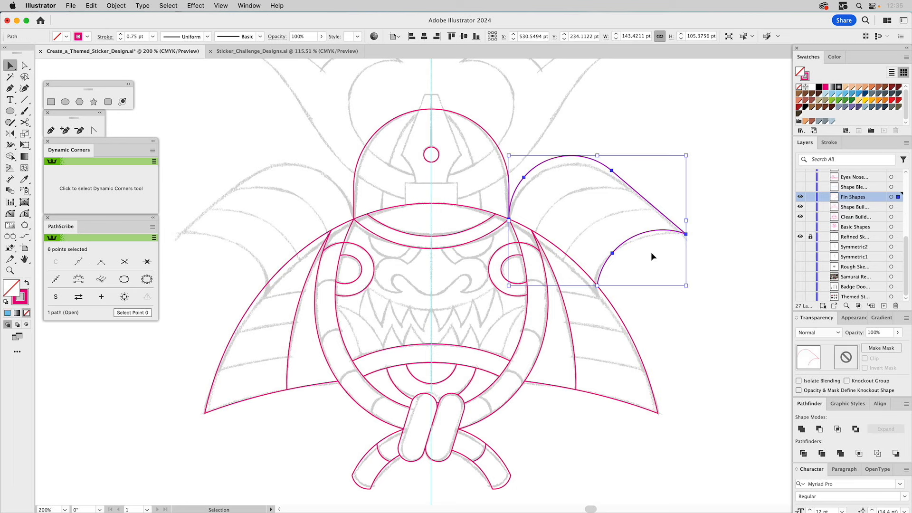
{"action": "left_click", "coordinate": [10, 134]}
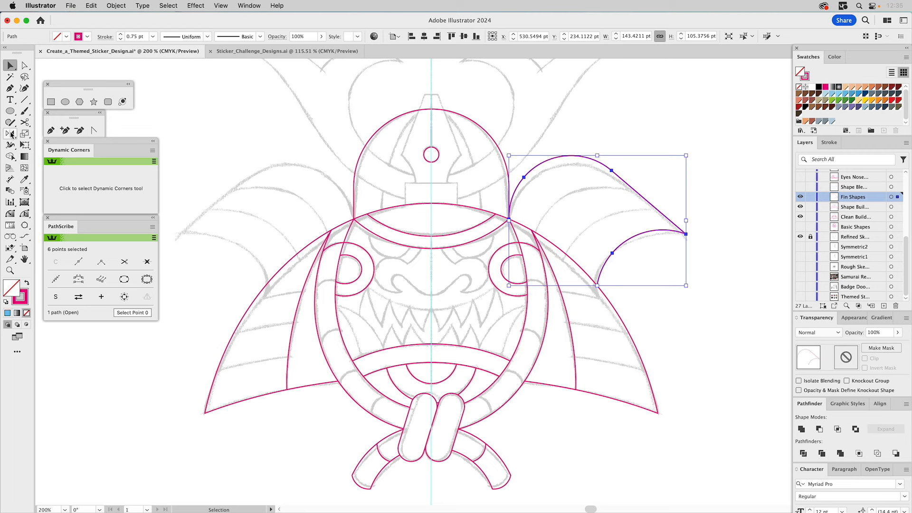
{"action": "left_click", "coordinate": [431, 204]}
{"action": "left_click_drag", "start_coordinate": [432, 214], "coordinate": [432, 225]}
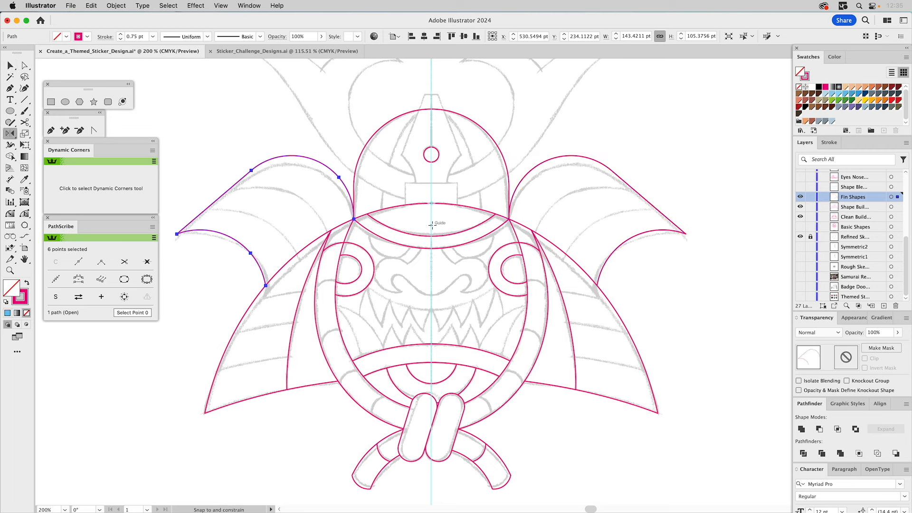
{"action": "left_click", "coordinate": [654, 136], "text": "super"}
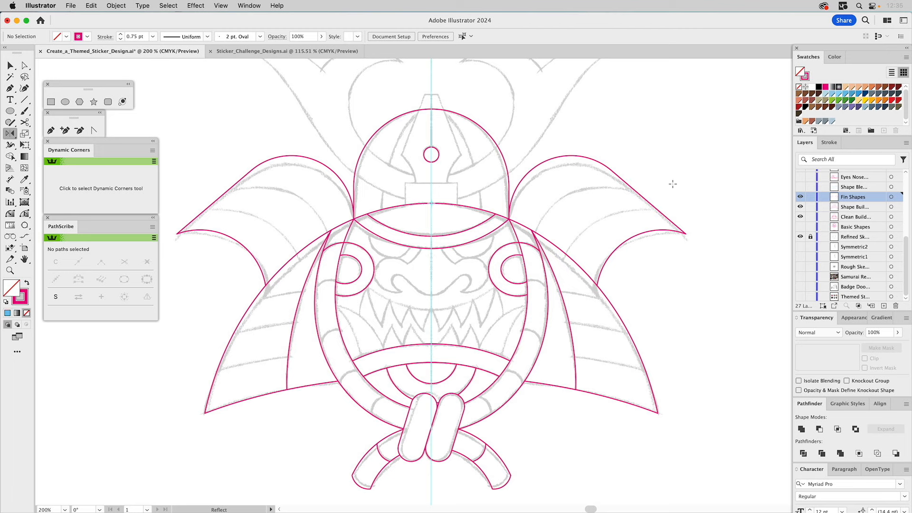
Step: Make the layer directly above Fin Shapes, containing the blue arcs across the helmet flaps, visible
{"action": "scroll", "coordinate": [869, 207], "scroll_direction": "up", "scroll_amount": 2}
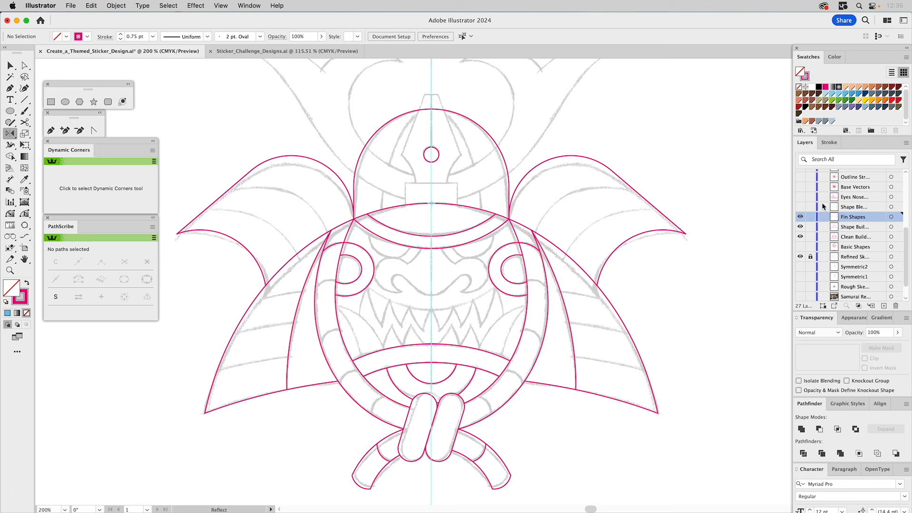
{"action": "left_click", "coordinate": [800, 206]}
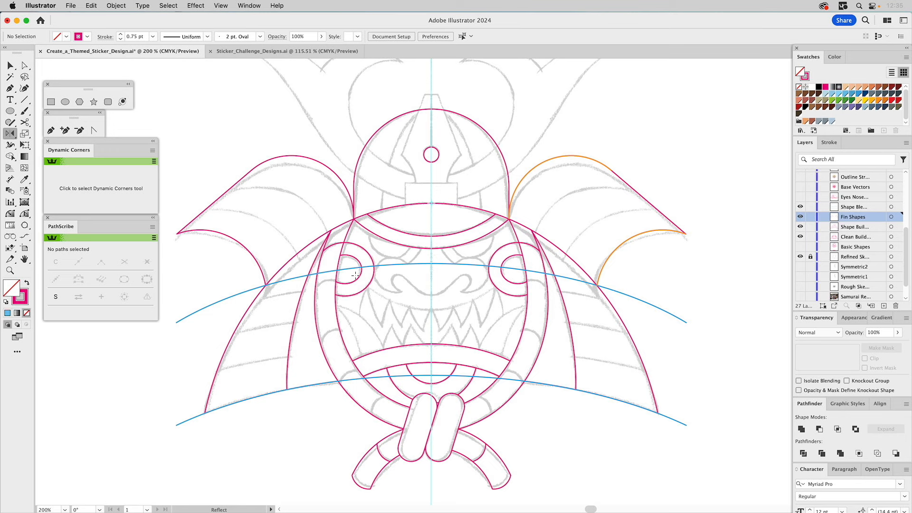
Step: Select the two blue arcs crossing the helmet flaps and blend them together
{"action": "key", "text": "v"}
{"action": "left_click", "coordinate": [618, 292]}
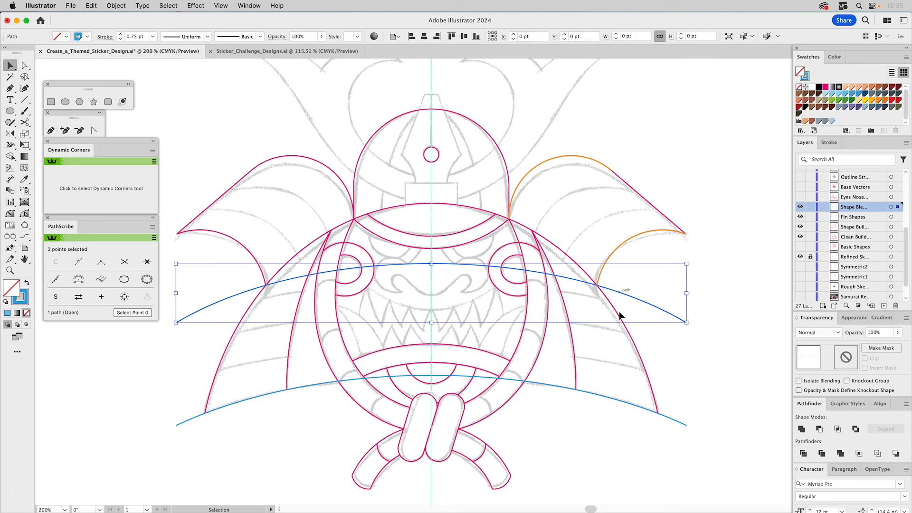
{"action": "left_click", "coordinate": [552, 385], "text": "shift"}
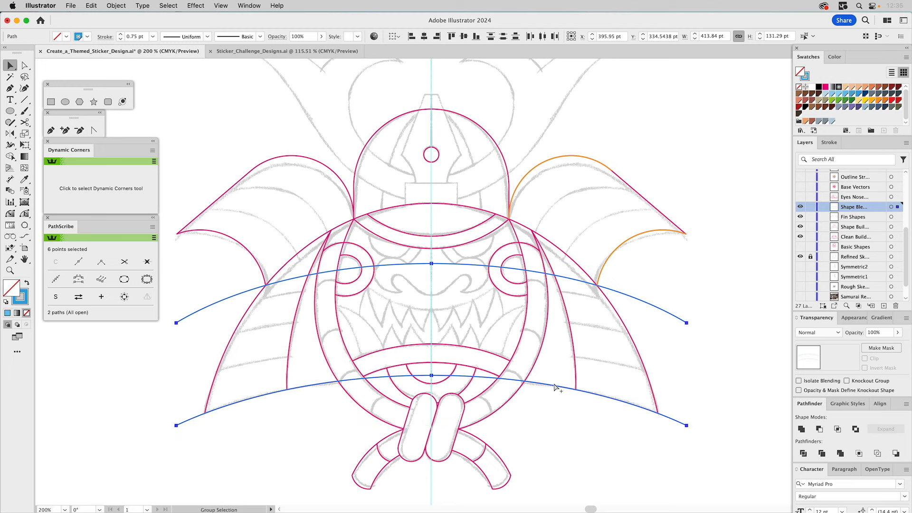
{"action": "key", "text": "super+alt+b"}
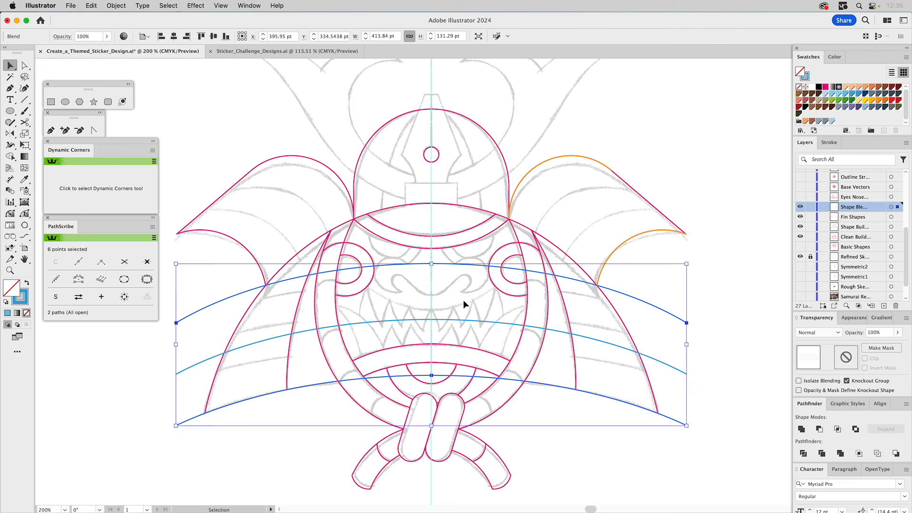
Step: Set the blue arc blend's spacing to Specified Steps with a value of 2
{"action": "double_click", "coordinate": [12, 192]}
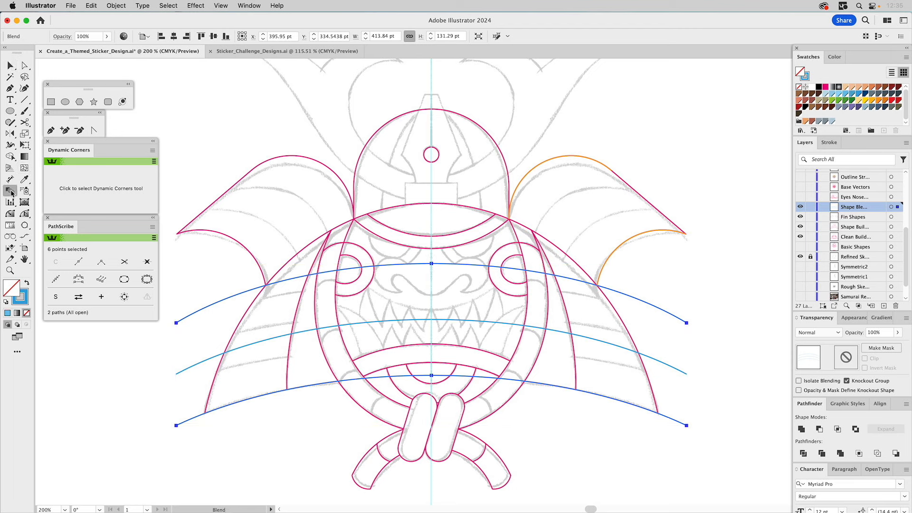
{"action": "left_click_drag", "start_coordinate": [437, 321], "coordinate": [652, 105]}
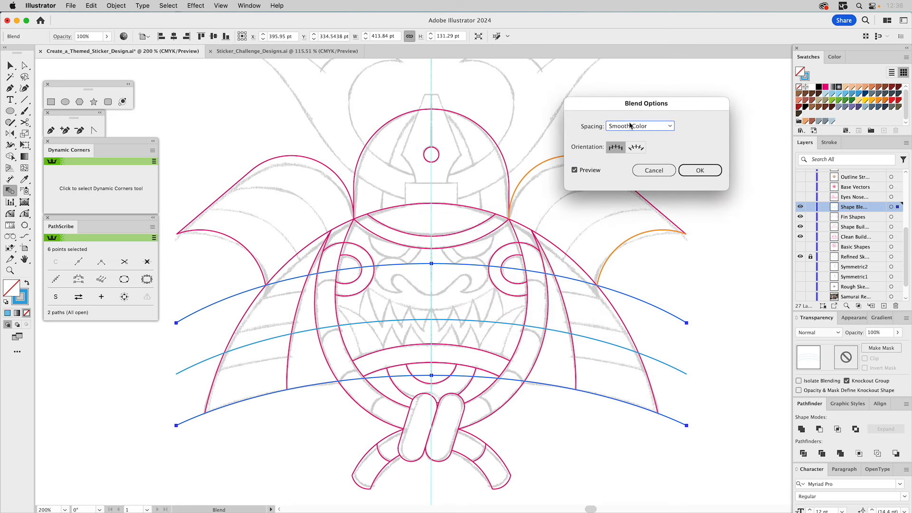
{"action": "left_click", "coordinate": [656, 128]}
{"action": "left_click", "coordinate": [654, 147]}
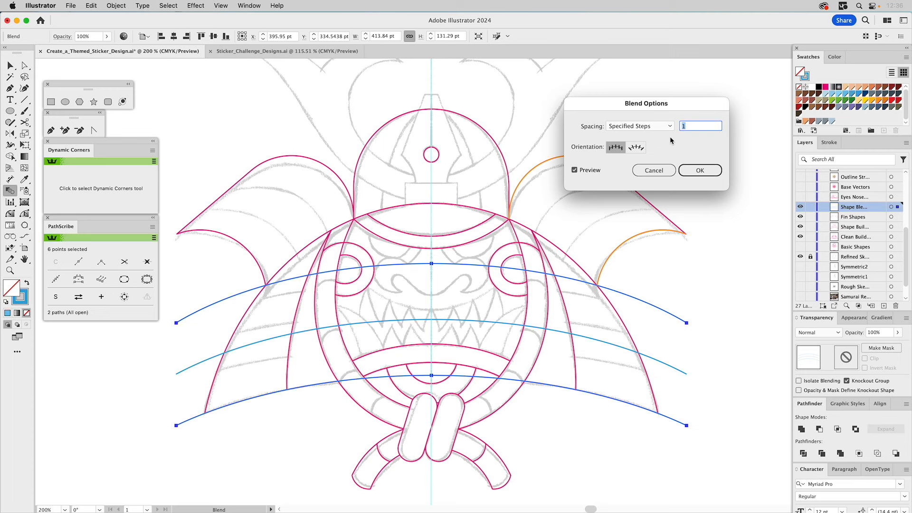
{"action": "type", "text": "2"}
{"action": "left_click", "coordinate": [701, 172]}
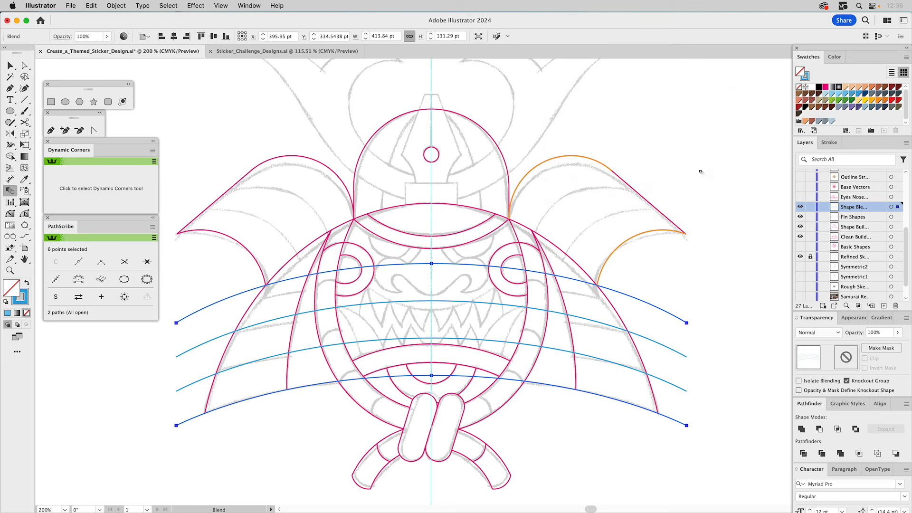
Step: Expand the blue arc blend into separate editable paths and deselect them
{"action": "left_click", "coordinate": [114, 5]}
{"action": "mouse_move", "coordinate": [92, 4]}
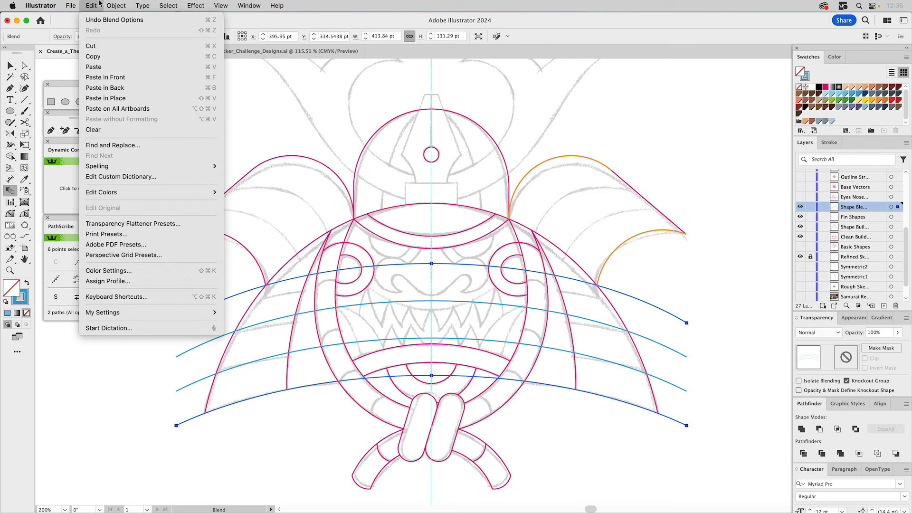
{"action": "left_click", "coordinate": [99, 5]}
{"action": "left_click", "coordinate": [117, 5]}
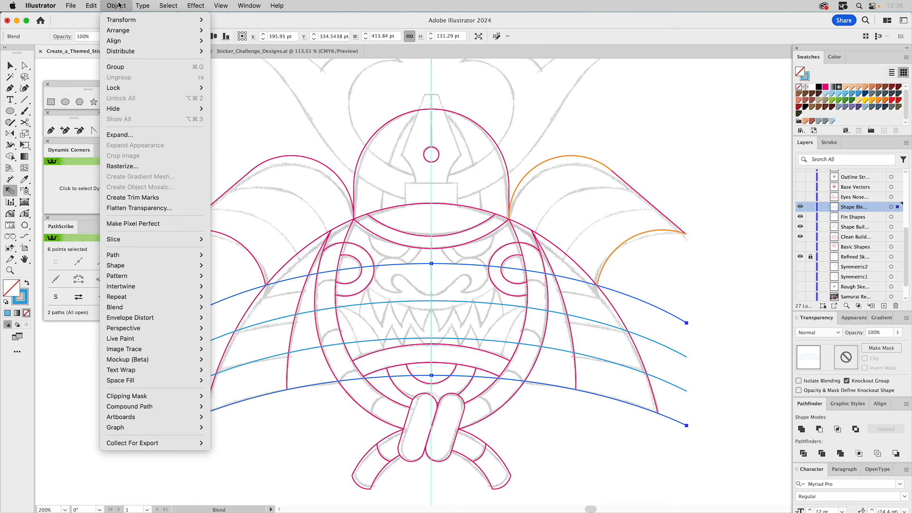
{"action": "left_click", "coordinate": [119, 135]}
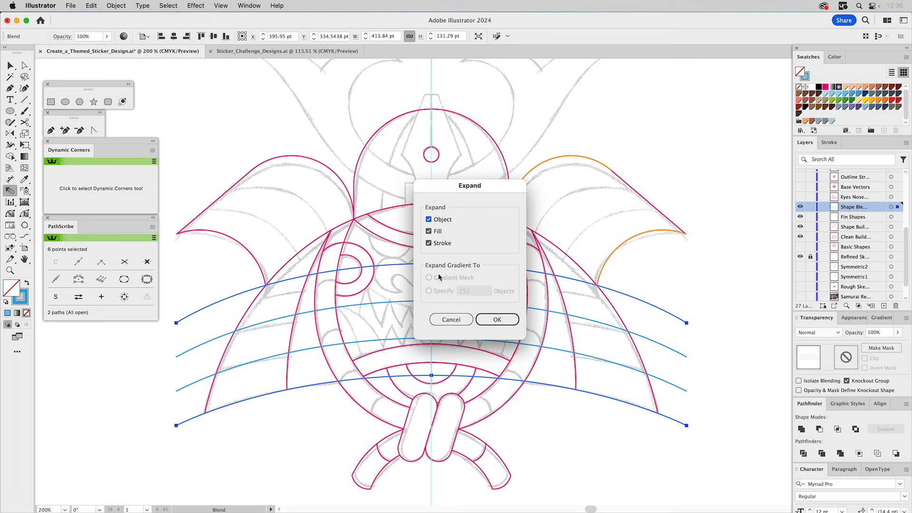
{"action": "left_click", "coordinate": [494, 321]}
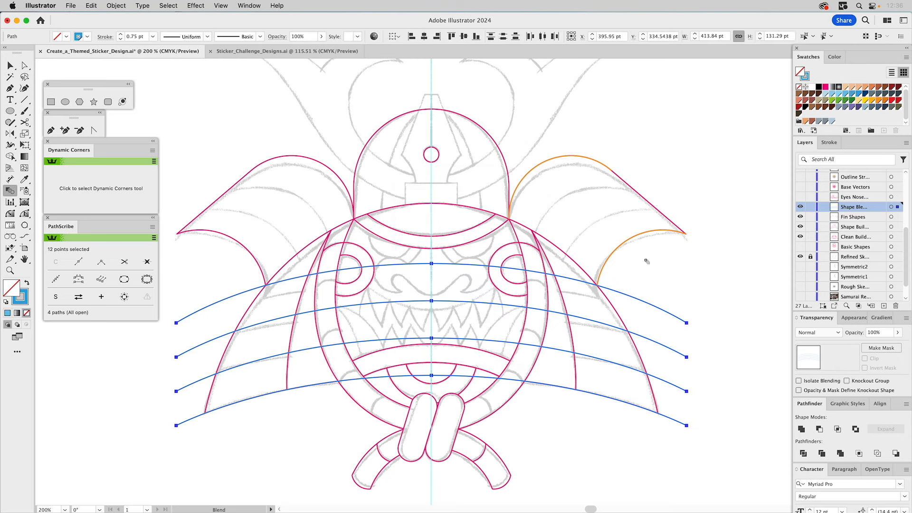
{"action": "key", "text": "v"}
{"action": "left_click", "coordinate": [657, 284]}
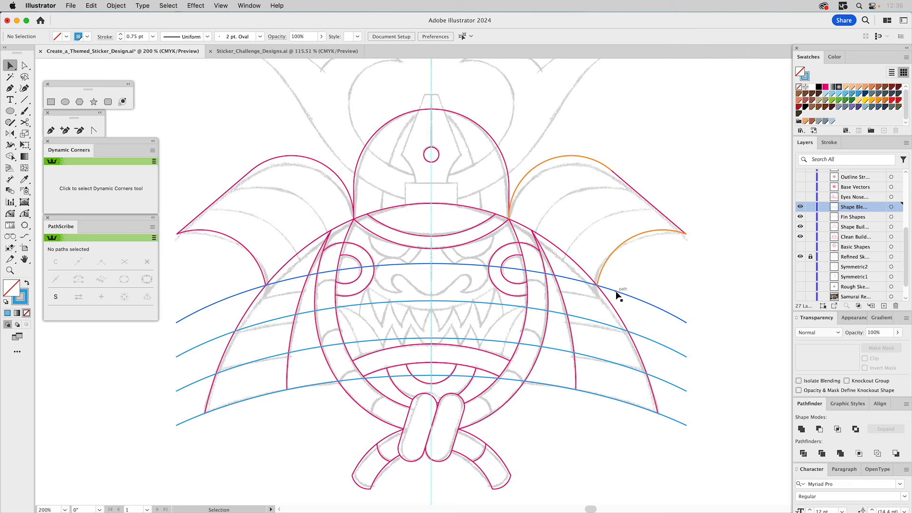
Step: Delete the lowest blue arc, which runs along the bottom edge of the helmet flaps
{"action": "left_click", "coordinate": [616, 292]}
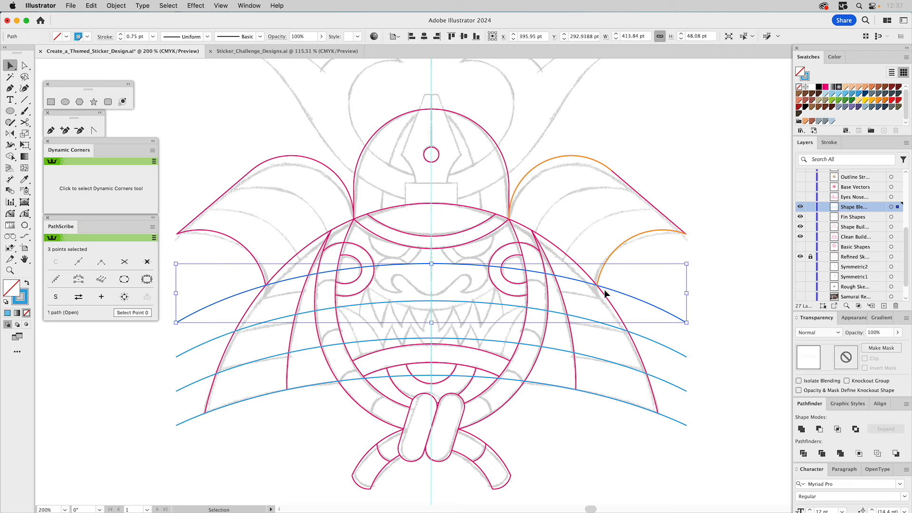
{"action": "left_click_drag", "start_coordinate": [675, 405], "coordinate": [669, 434]}
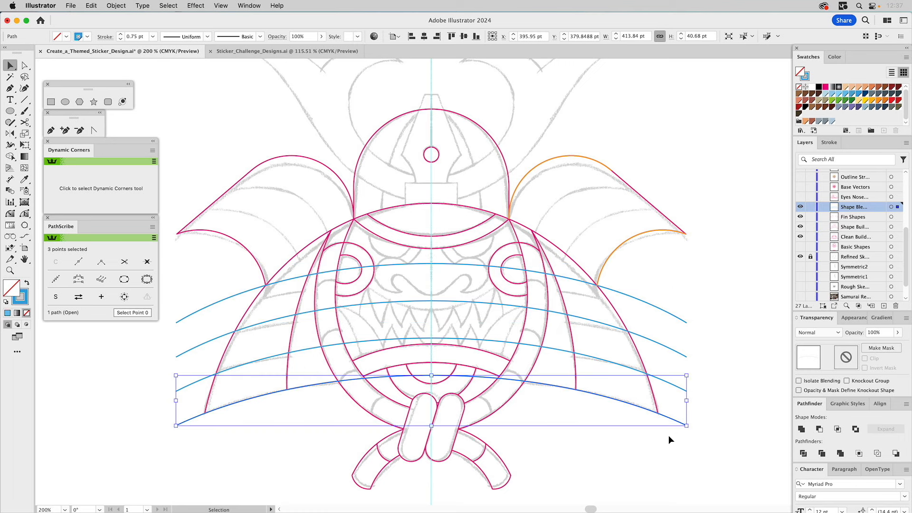
{"action": "key", "text": "Delete"}
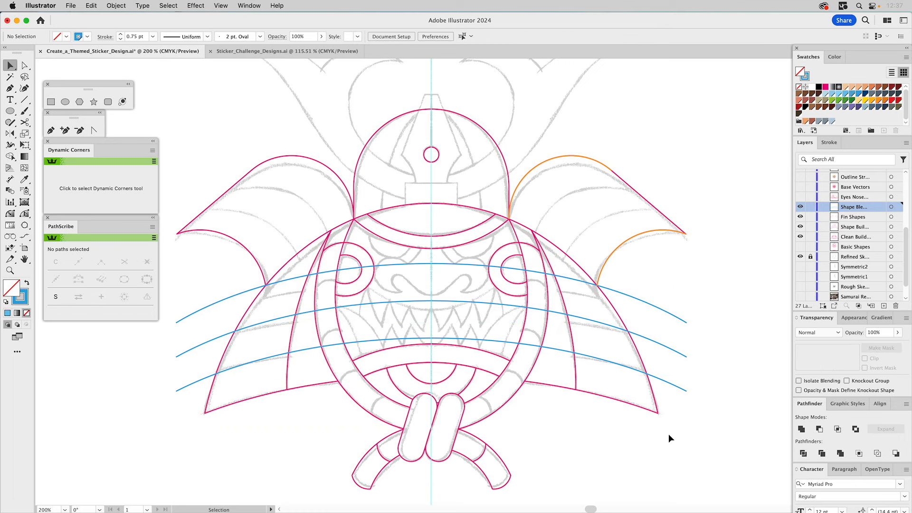
Step: Select the flap outline, right inner flap curve and three blue arcs, and split the arcs at the right flap's edges with Shape Builder
{"action": "left_click", "coordinate": [576, 363]}
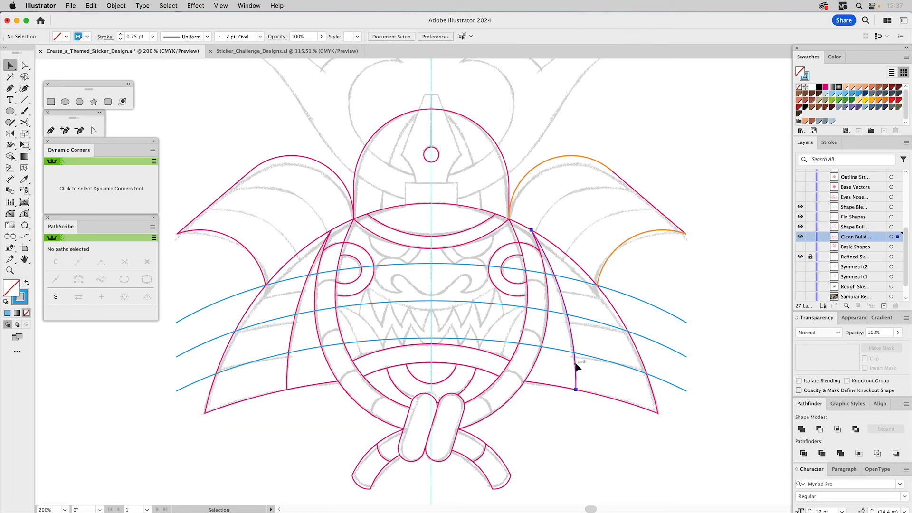
{"action": "left_click", "coordinate": [656, 401], "text": "shift"}
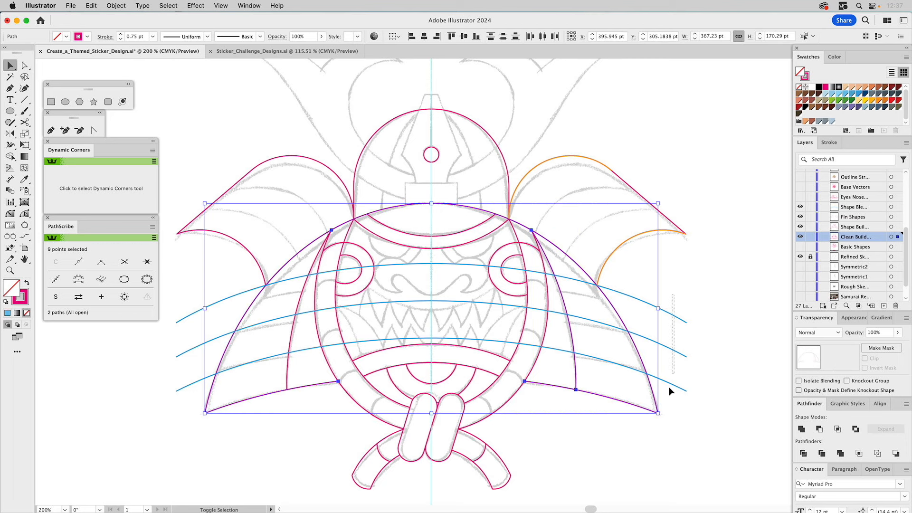
{"action": "left_click", "coordinate": [667, 392], "text": "shift"}
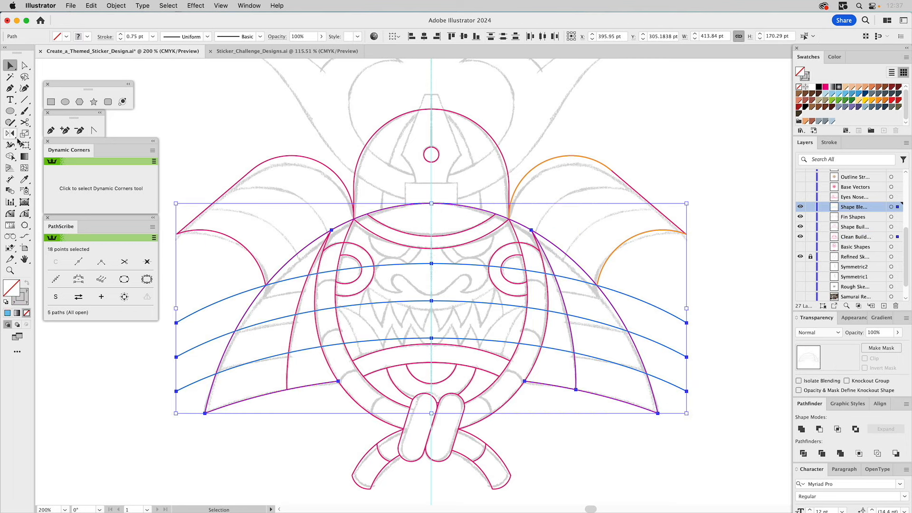
{"action": "left_click", "coordinate": [10, 156]}
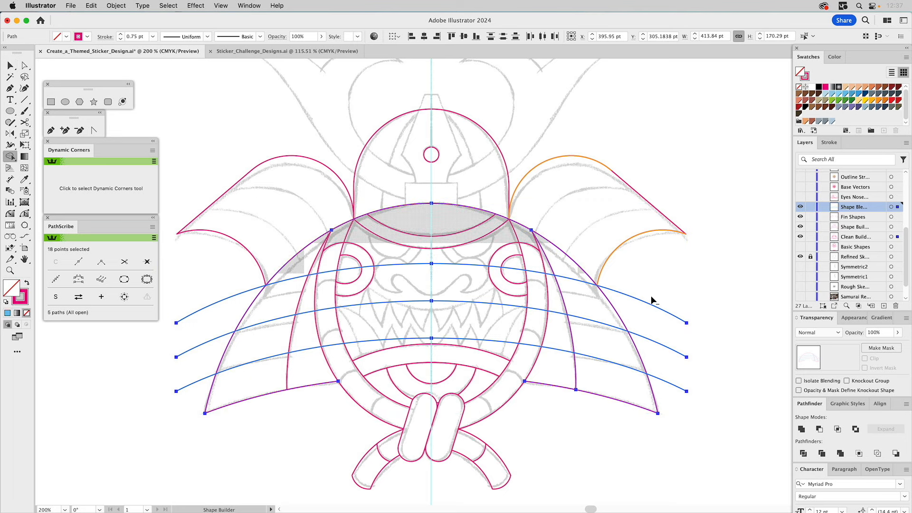
{"action": "left_click_drag", "start_coordinate": [638, 286], "coordinate": [678, 420]}
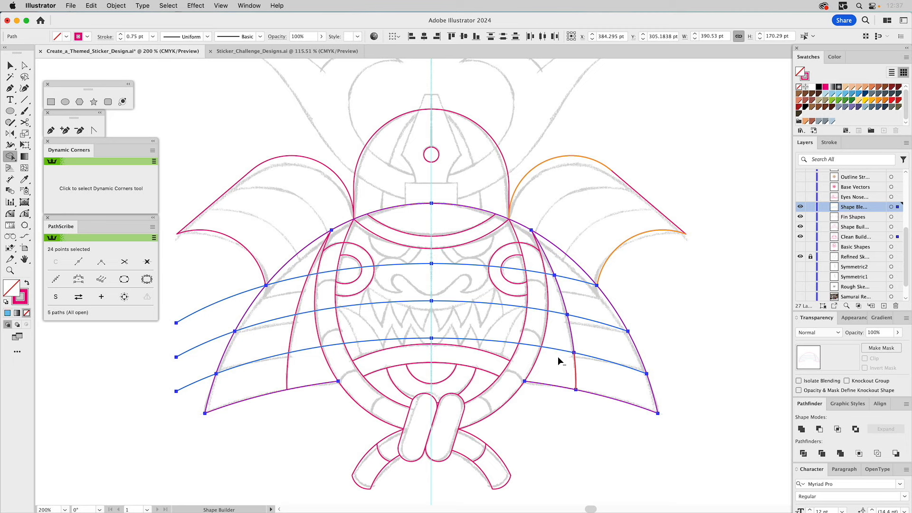
{"action": "left_click_drag", "start_coordinate": [558, 356], "coordinate": [553, 276]}
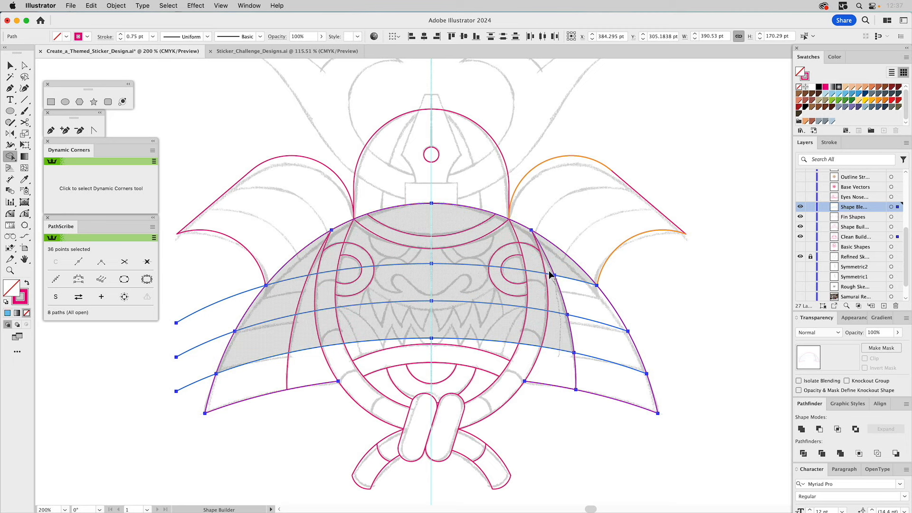
Step: Delete the leftover blue arc segments, keeping only the three lines inside the right helmet flap
{"action": "key", "text": "v"}
{"action": "left_click", "coordinate": [694, 295]}
{"action": "mouse_move", "coordinate": [199, 293]}
{"action": "left_mouse_down"}
{"action": "mouse_move", "coordinate": [165, 400]}
{"action": "mouse_move", "coordinate": [163, 391]}
{"action": "left_mouse_up"}
{"action": "key", "text": "Delete"}
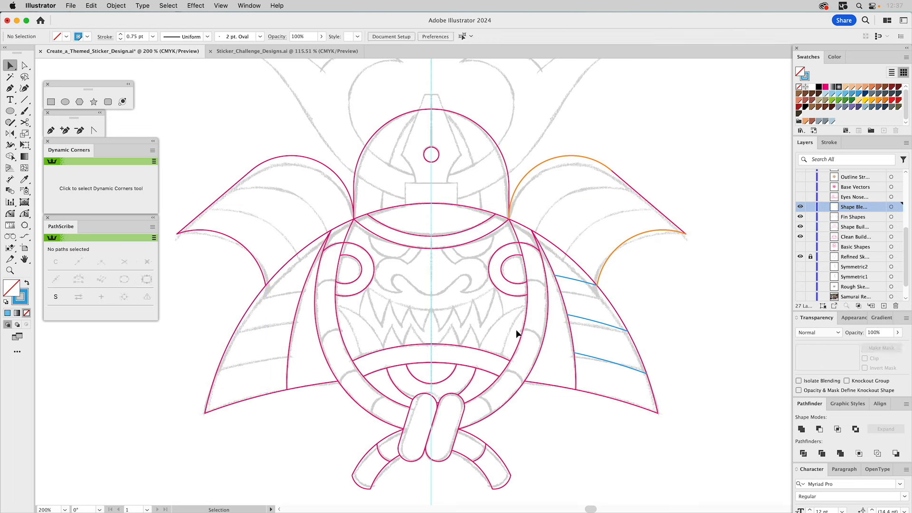
Step: Select the orange upper and lower curves of the right fin and join them with the Blend tool
{"action": "left_click", "coordinate": [641, 233]}
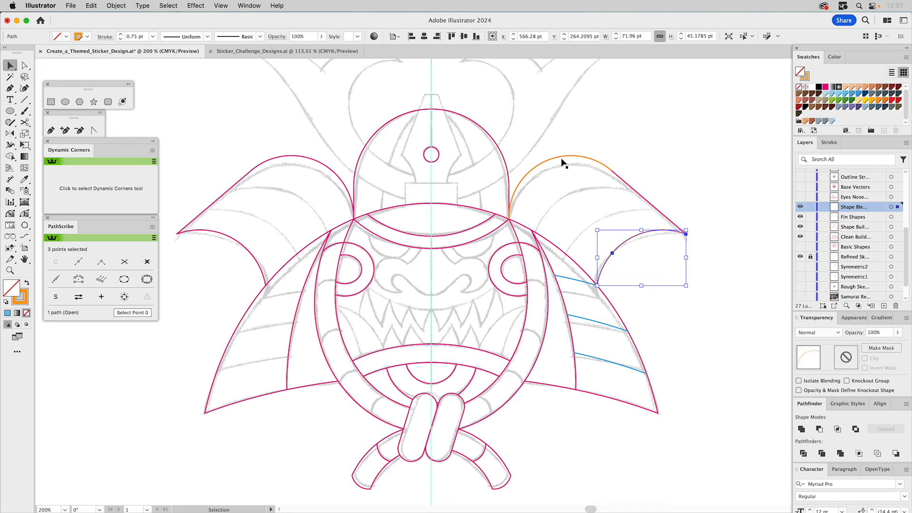
{"action": "left_click", "coordinate": [554, 158], "text": "shift"}
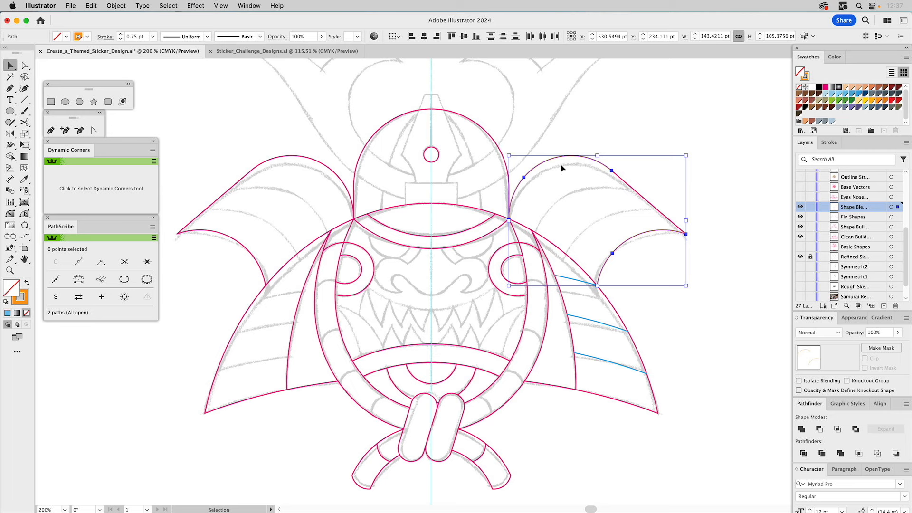
{"action": "left_click", "coordinate": [657, 220]}
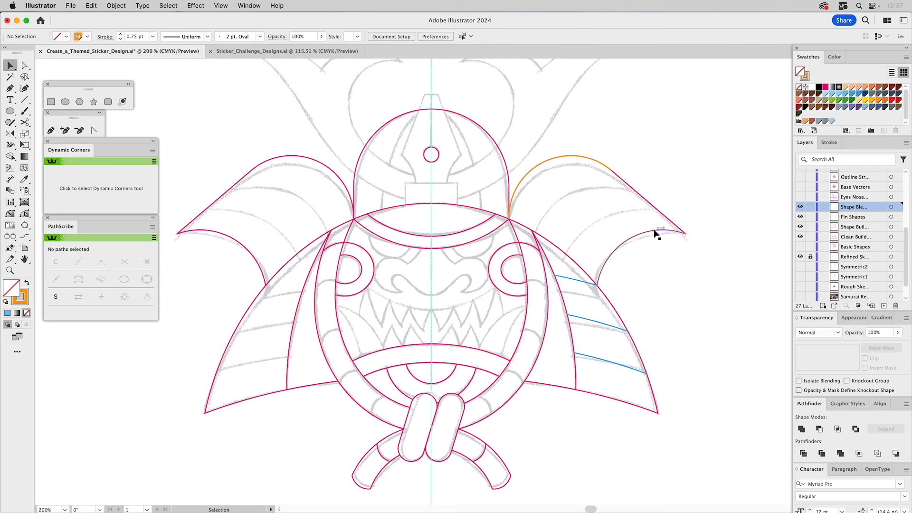
{"action": "left_click", "coordinate": [655, 234]}
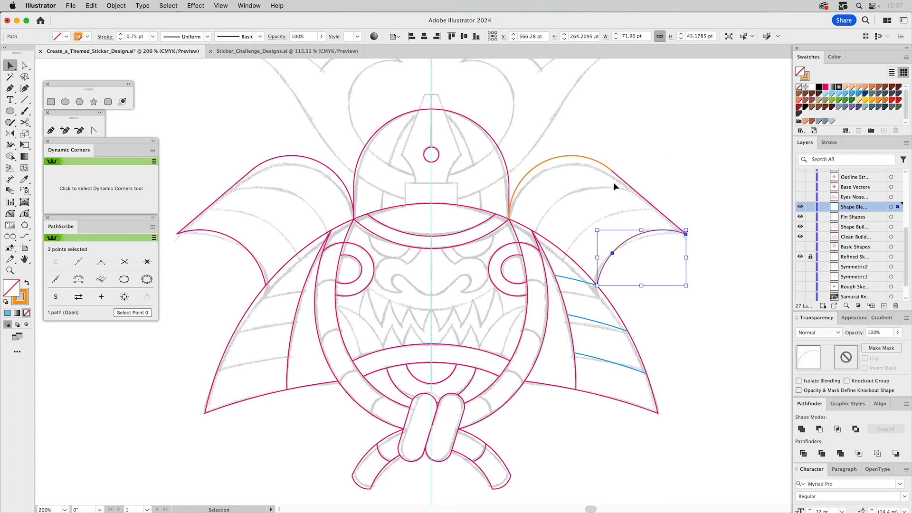
{"action": "left_click", "coordinate": [591, 158], "text": "shift"}
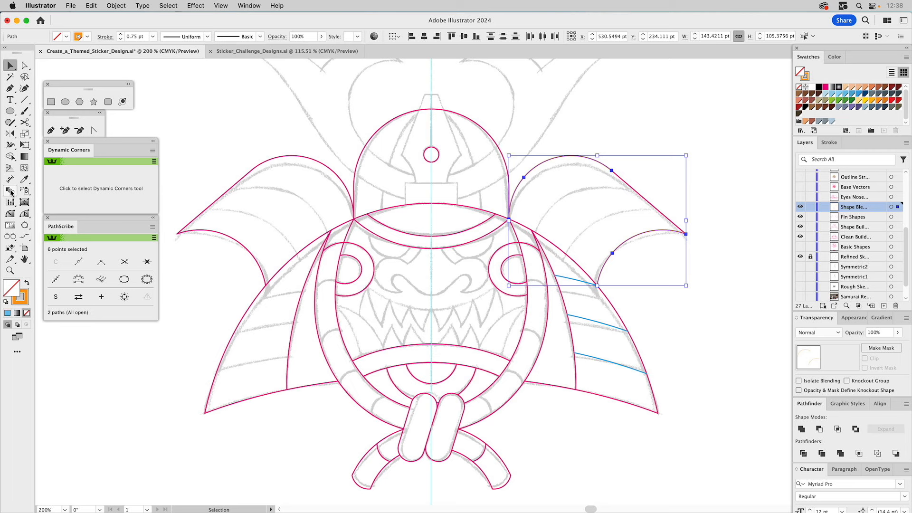
{"action": "left_click", "coordinate": [11, 191]}
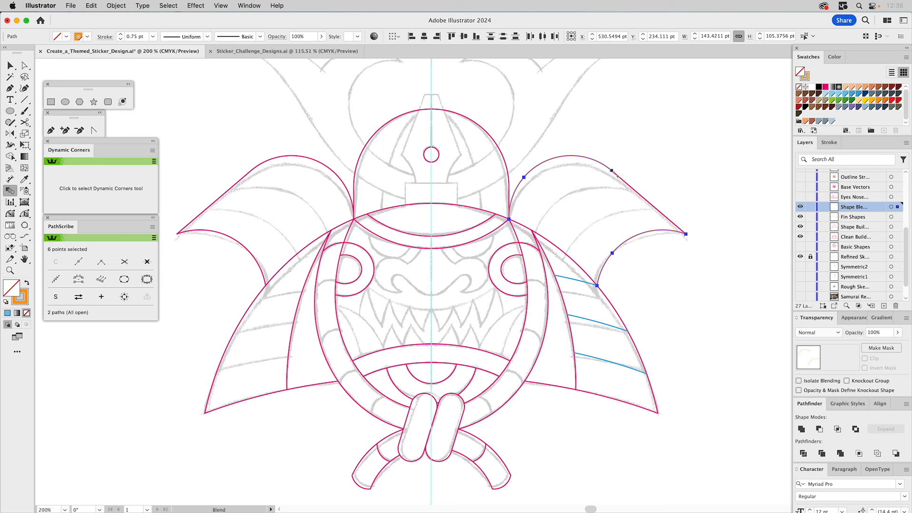
{"action": "left_click", "coordinate": [613, 171]}
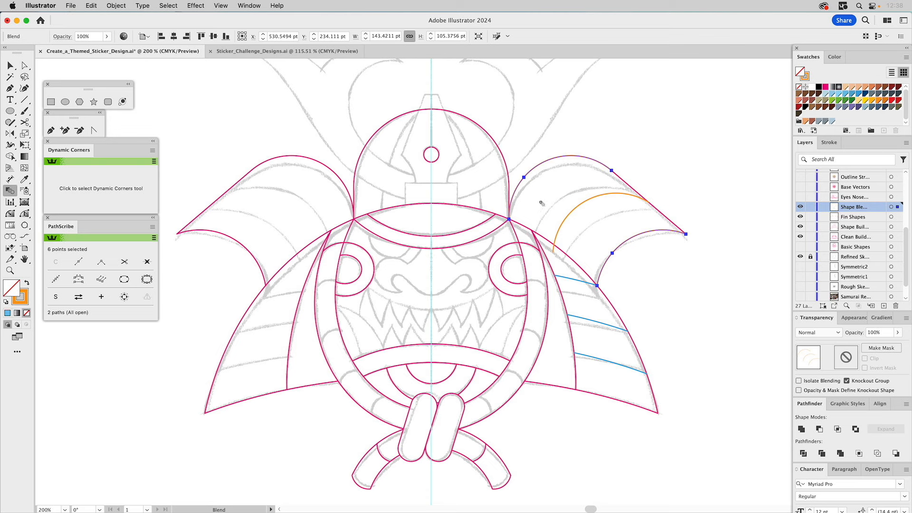
Step: Set the orange fin curve blend's spacing to Specified Steps with a value of 2
{"action": "double_click", "coordinate": [10, 190]}
{"action": "left_click", "coordinate": [660, 125]}
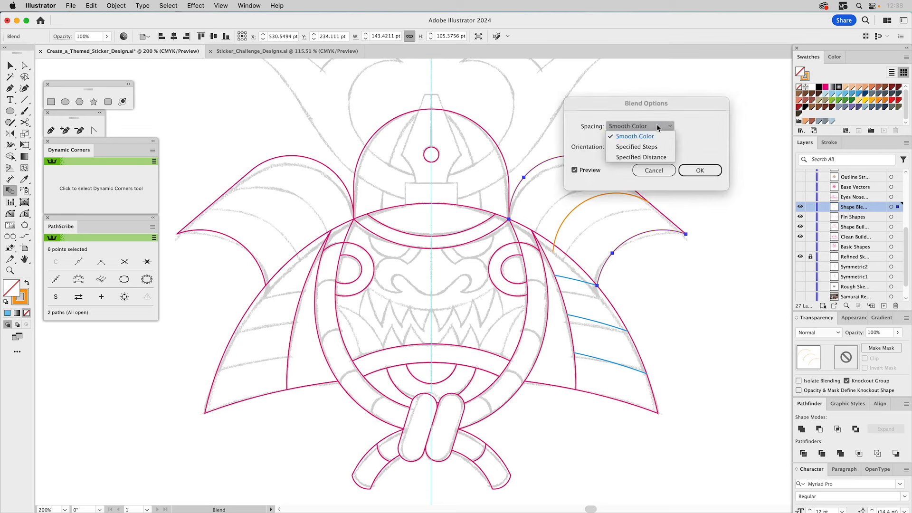
{"action": "left_click", "coordinate": [655, 147]}
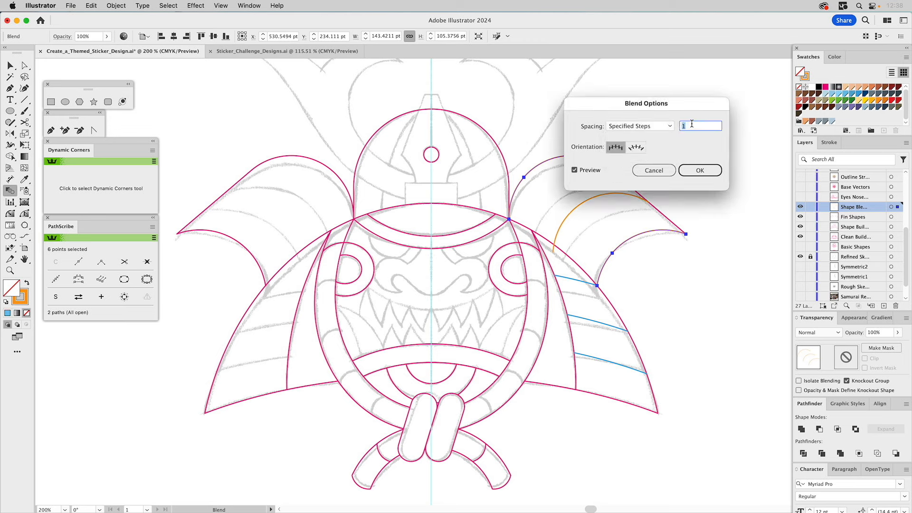
{"action": "type", "text": "2"}
{"action": "left_click", "coordinate": [696, 169]}
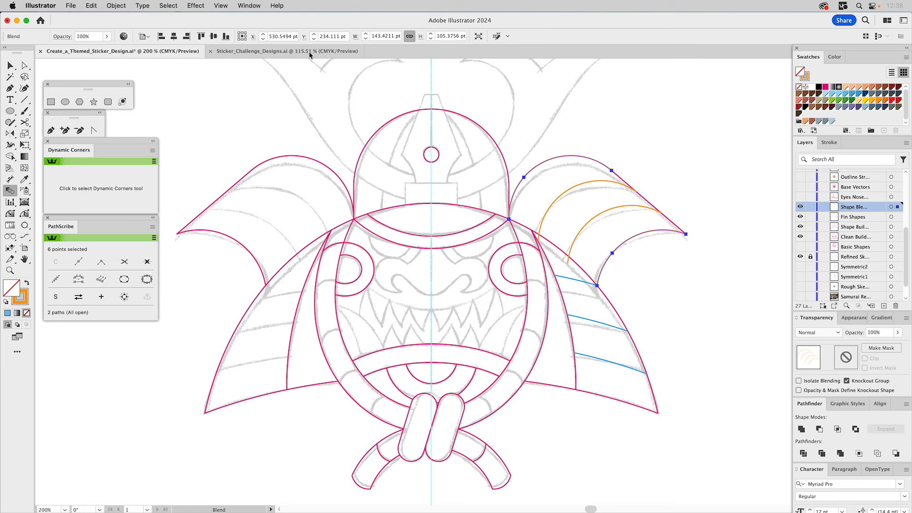
Step: Expand the orange fin blend, ungroup it into individual curves and deselect them
{"action": "left_click", "coordinate": [116, 5]}
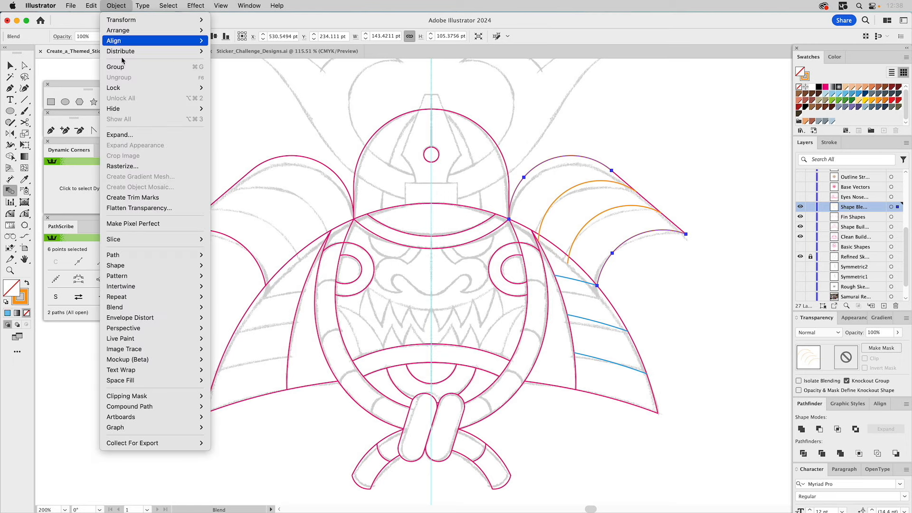
{"action": "left_click", "coordinate": [135, 135]}
{"action": "left_click", "coordinate": [505, 320]}
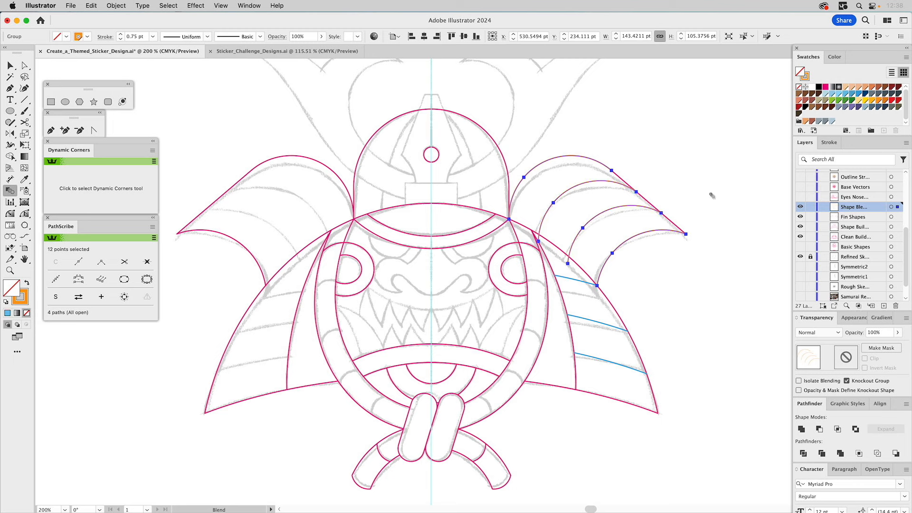
{"action": "key", "text": "shift+super+g"}
{"action": "key", "text": "v"}
{"action": "left_click", "coordinate": [700, 171]}
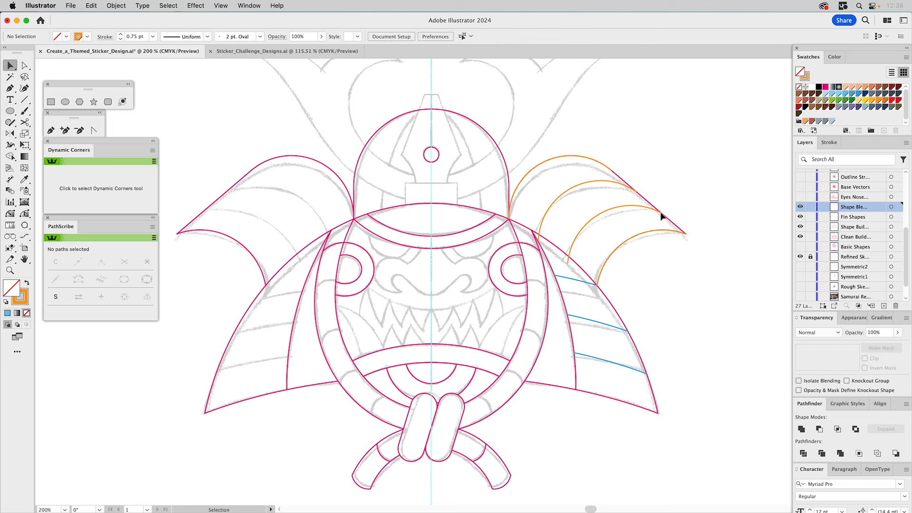
Step: Delete the lowest and uppermost orange fin curves, keeping only the two middle curves of the right fin
{"action": "left_click", "coordinate": [651, 230]}
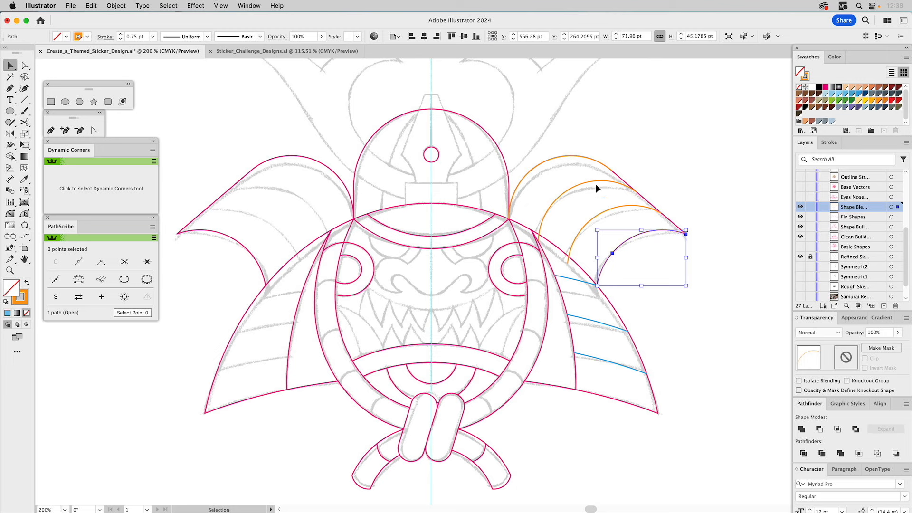
{"action": "left_click", "coordinate": [563, 162]}
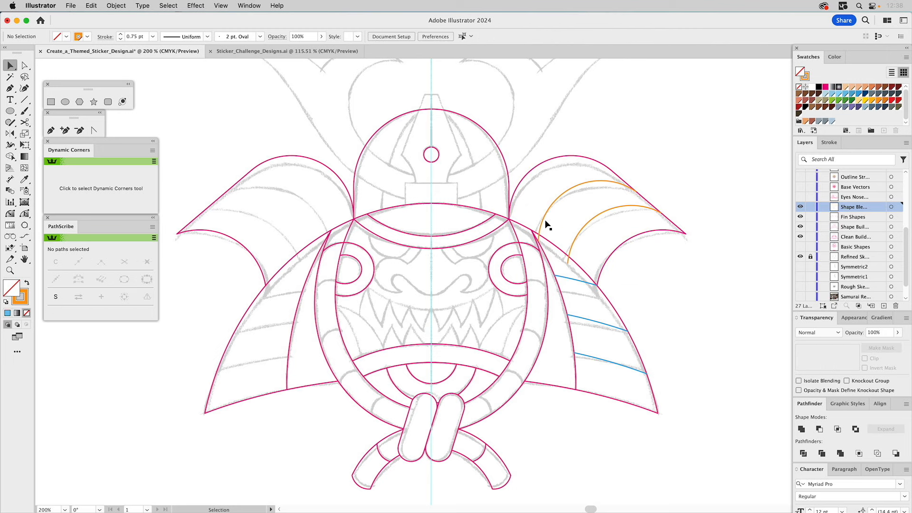
Step: Trim the lower ends of the two orange fin curves back to the helmet edge with Shape Builder and deselect them
{"action": "left_click", "coordinate": [550, 199]}
{"action": "left_click", "coordinate": [577, 238], "text": "shift"}
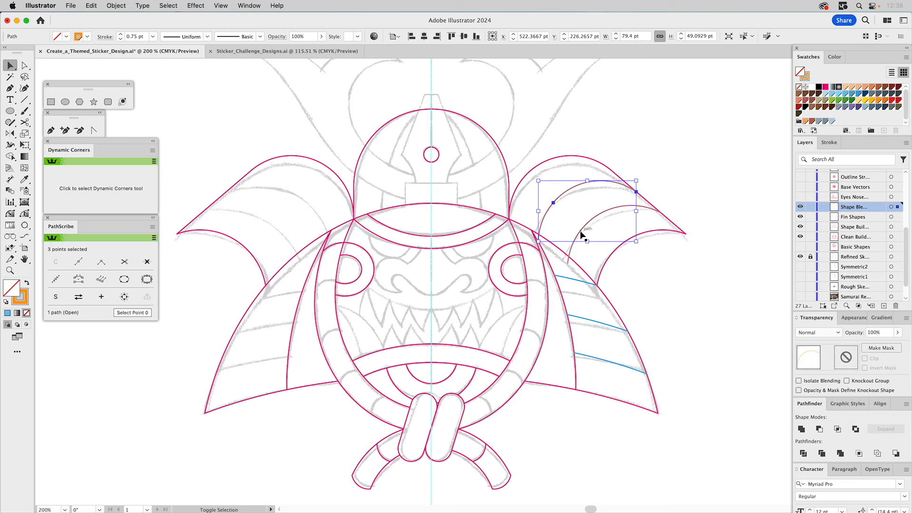
{"action": "left_click", "coordinate": [580, 266], "text": "shift"}
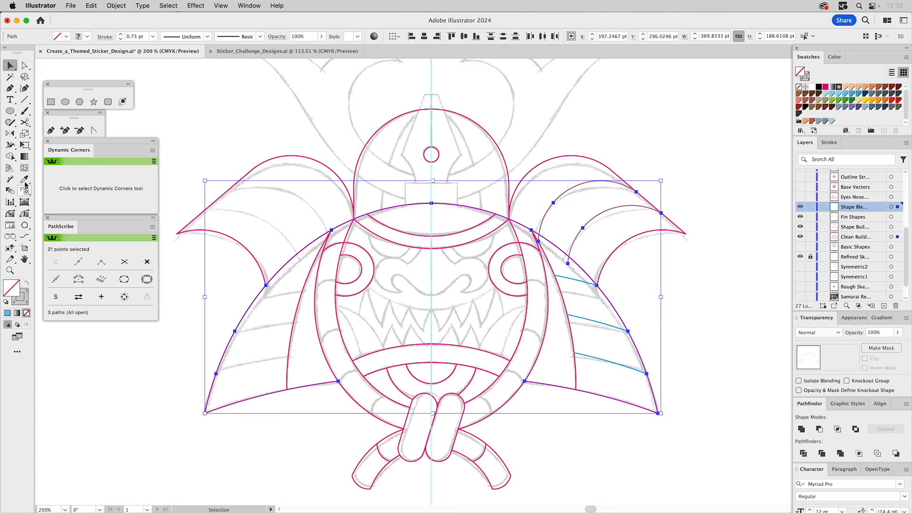
{"action": "key", "text": "z"}
{"action": "left_click_drag", "start_coordinate": [496, 201], "coordinate": [633, 337]}
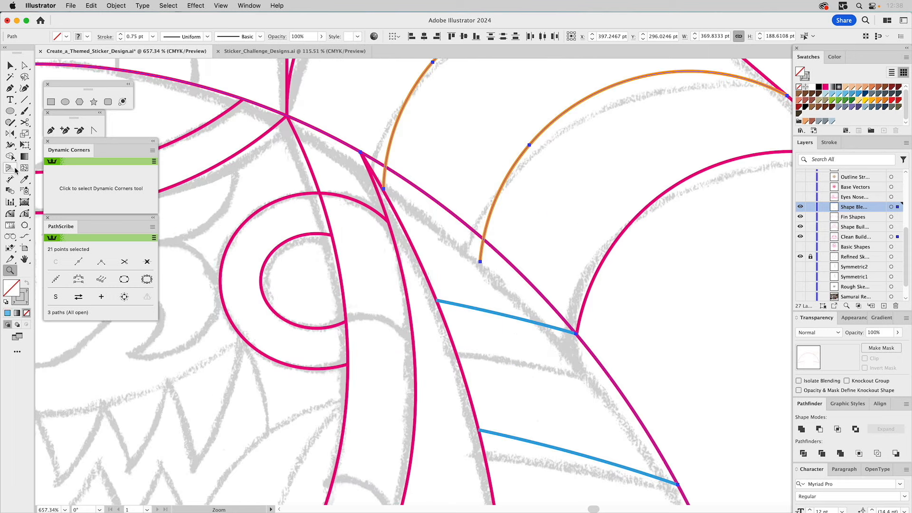
{"action": "left_click", "coordinate": [10, 156]}
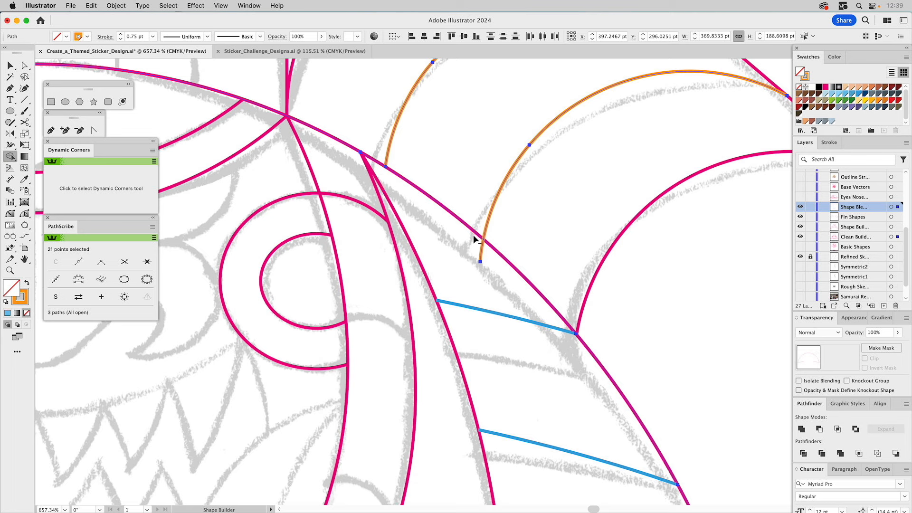
{"action": "key", "text": "v"}
{"action": "left_click", "coordinate": [497, 276]}
Step: Reflect copies of the two orange fin curves and three blue flap lines across the vertical centre guide, then deselect them
{"action": "key", "text": "super+0"}
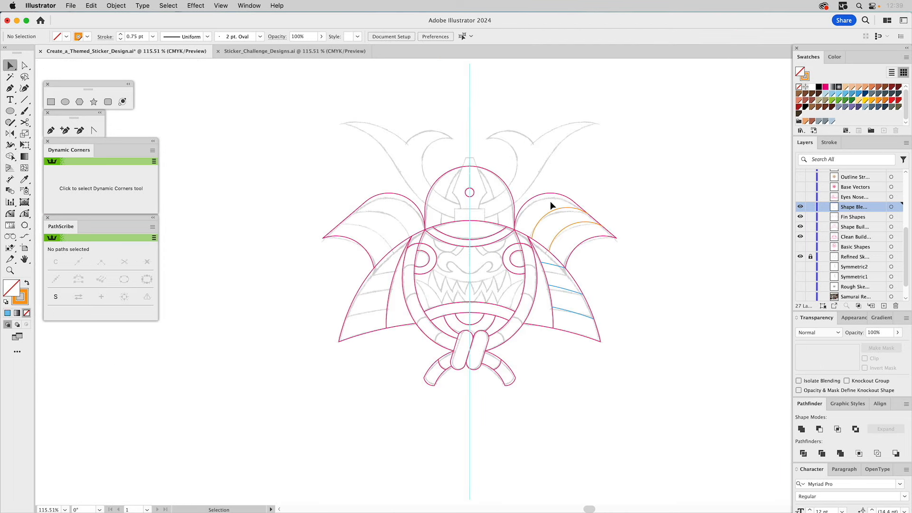
{"action": "key", "text": "alt+super+0"}
{"action": "left_click_drag", "start_coordinate": [549, 203], "coordinate": [566, 235]}
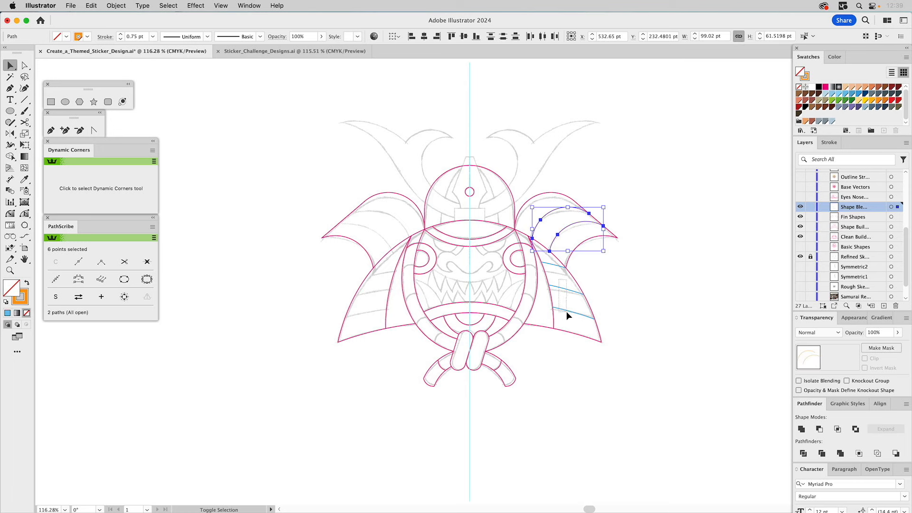
{"action": "left_click_drag", "start_coordinate": [567, 312], "coordinate": [566, 311], "text": "shift"}
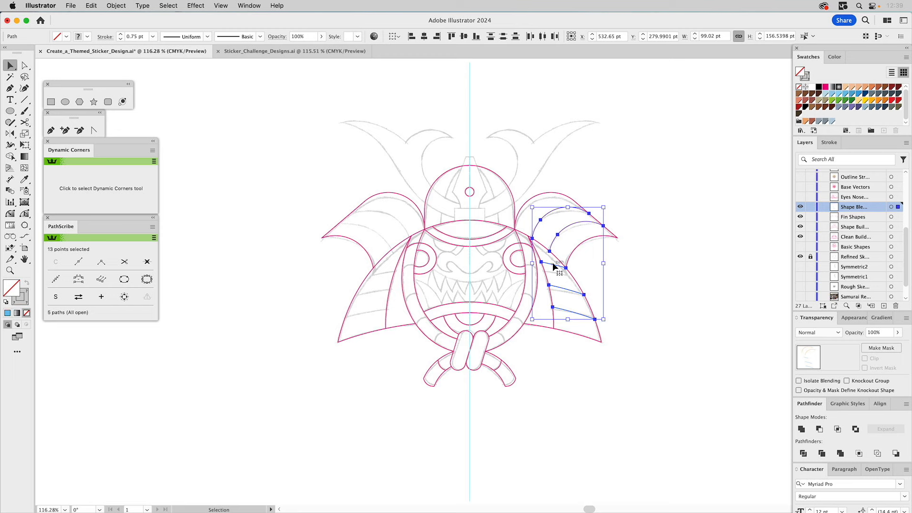
{"action": "left_click", "coordinate": [10, 134]}
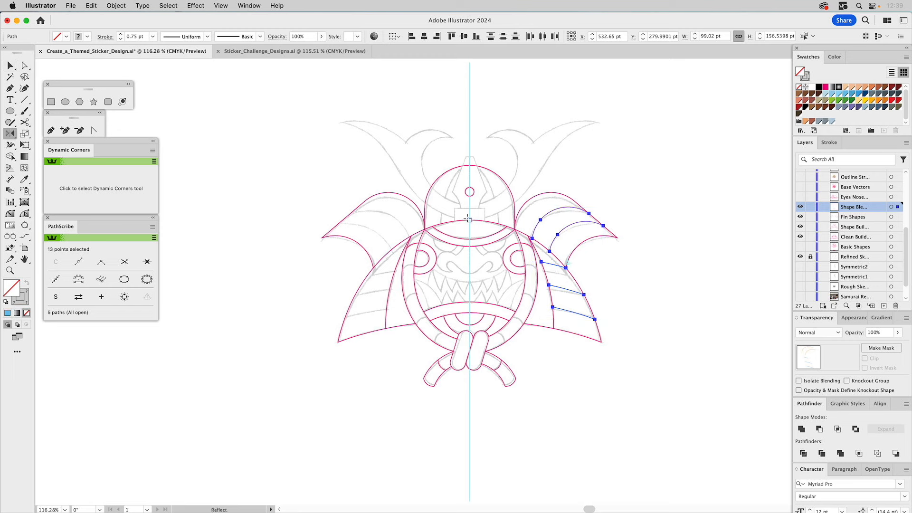
{"action": "left_click", "coordinate": [471, 248], "text": "alt+shift"}
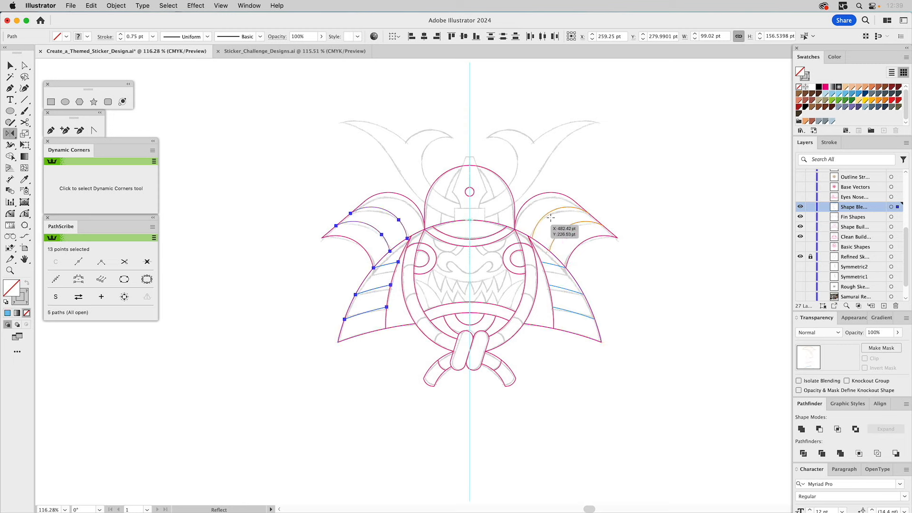
{"action": "left_click", "coordinate": [641, 175], "text": "super"}
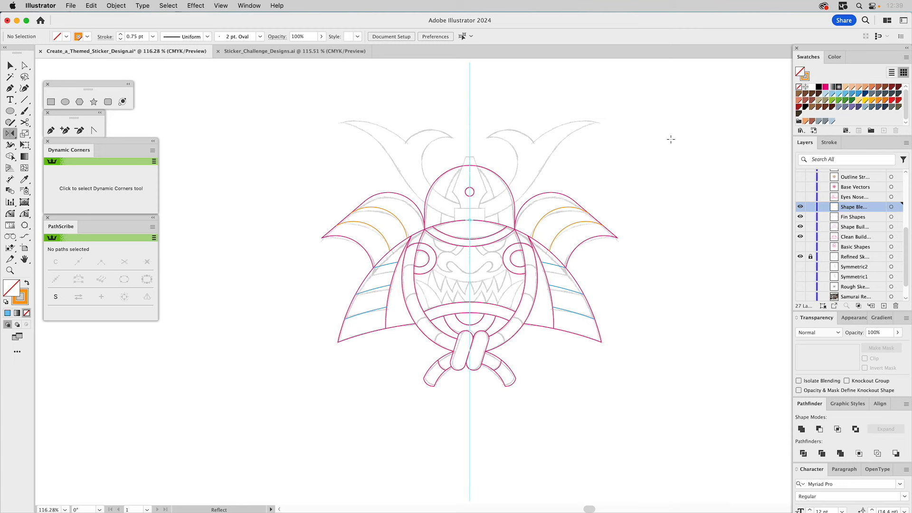
Step: Show the Eyes Nose layer and bring the mask's face into close view
{"action": "left_click", "coordinate": [800, 198]}
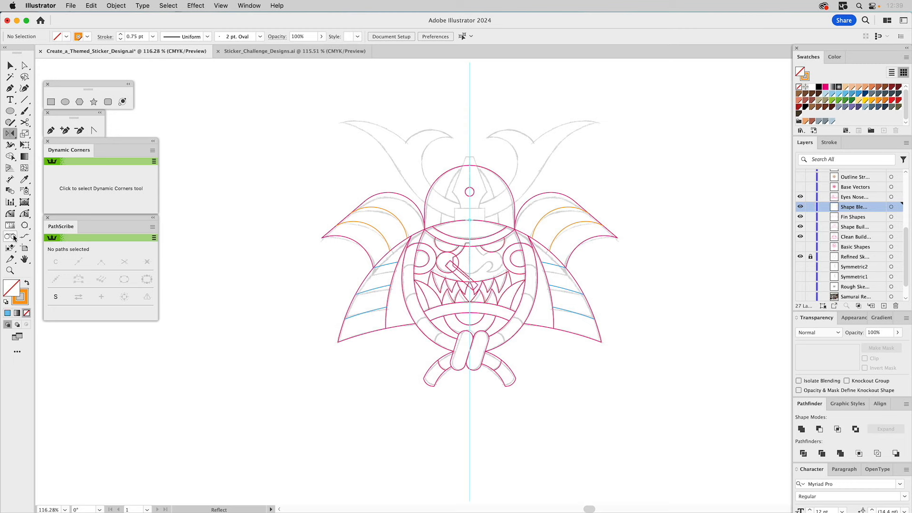
{"action": "left_click", "coordinate": [10, 270]}
{"action": "left_click_drag", "start_coordinate": [360, 188], "coordinate": [560, 331]}
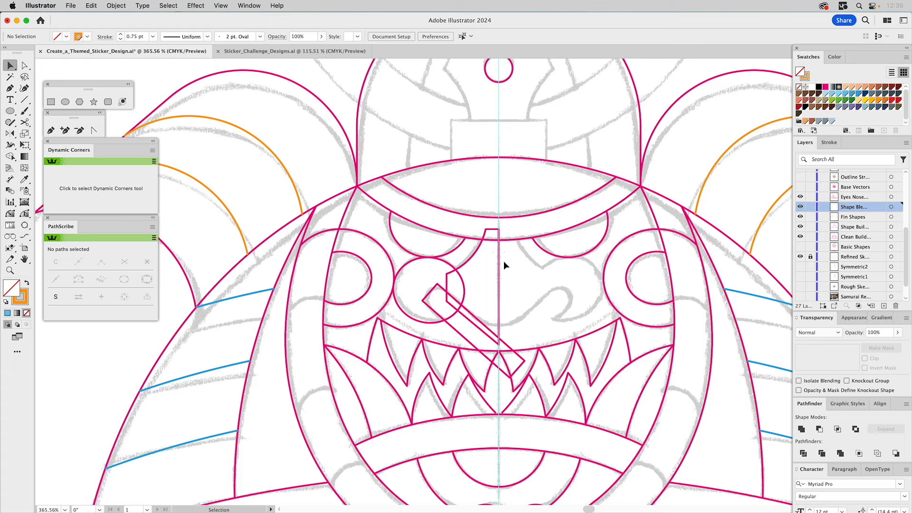
Step: Try moving the circle below the left eye toward the centre line, then undo the move
{"action": "left_click", "coordinate": [445, 258]}
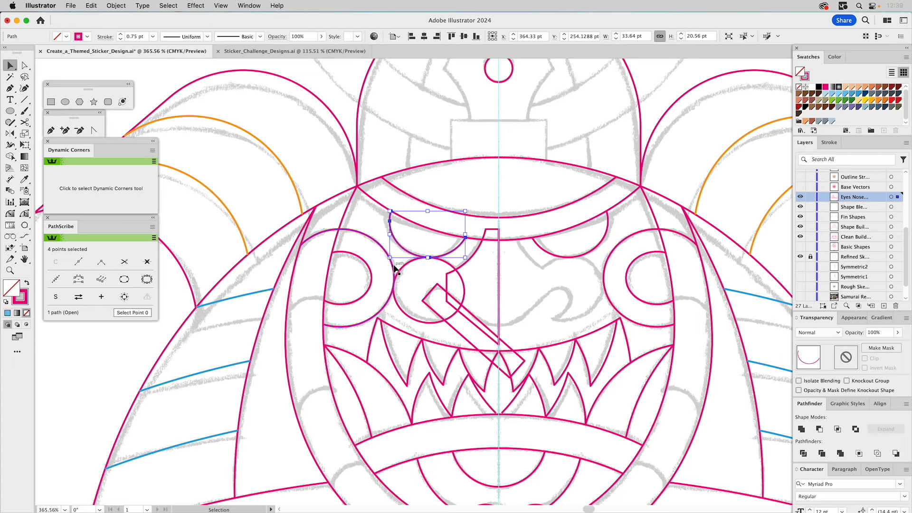
{"action": "left_click", "coordinate": [415, 270]}
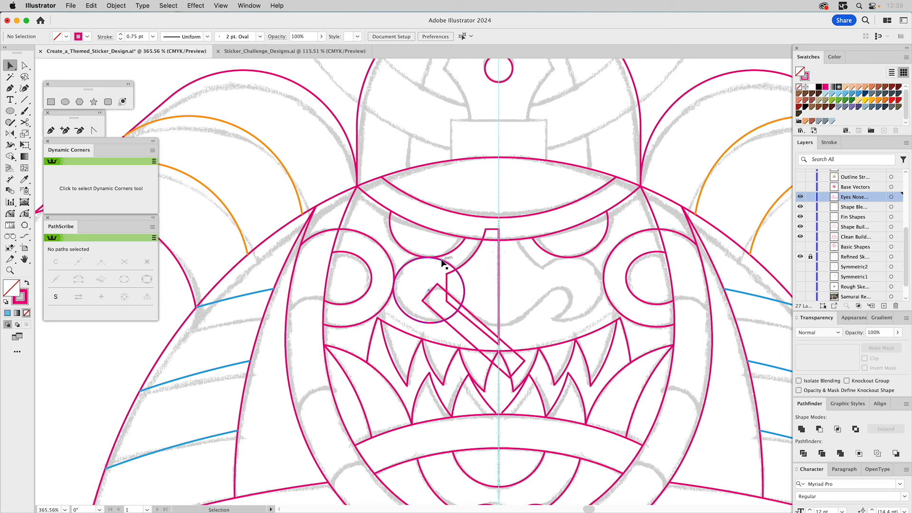
{"action": "left_click_drag", "start_coordinate": [442, 259], "coordinate": [468, 264]}
{"action": "key", "text": "super+z"}
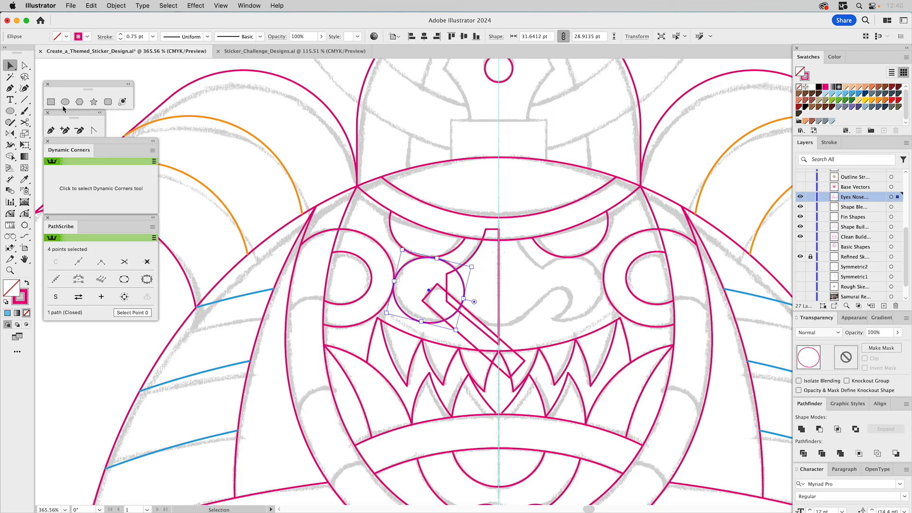
Step: Reflect a copy of the left nostril circle across the centre guide and move the copy inward, away from the right eye curves
{"action": "left_click", "coordinate": [10, 133]}
{"action": "left_click", "coordinate": [498, 229]}
{"action": "left_click_drag", "start_coordinate": [498, 230], "coordinate": [496, 267]}
{"action": "key", "text": "v"}
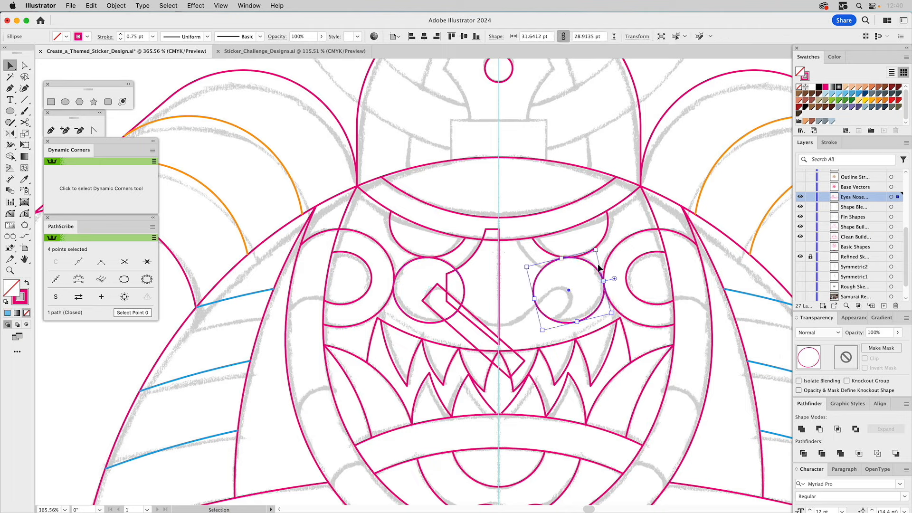
{"action": "left_click_drag", "start_coordinate": [593, 265], "coordinate": [561, 278]}
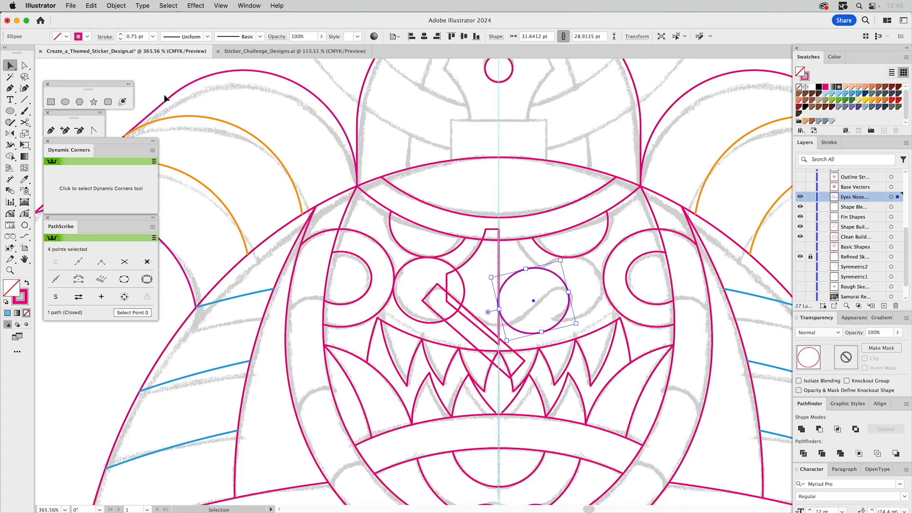
Step: Move the copied circle against the right eye arc and ear circle with the Snap To Collisions tool, then deselect it
{"action": "left_click", "coordinate": [25, 66]}
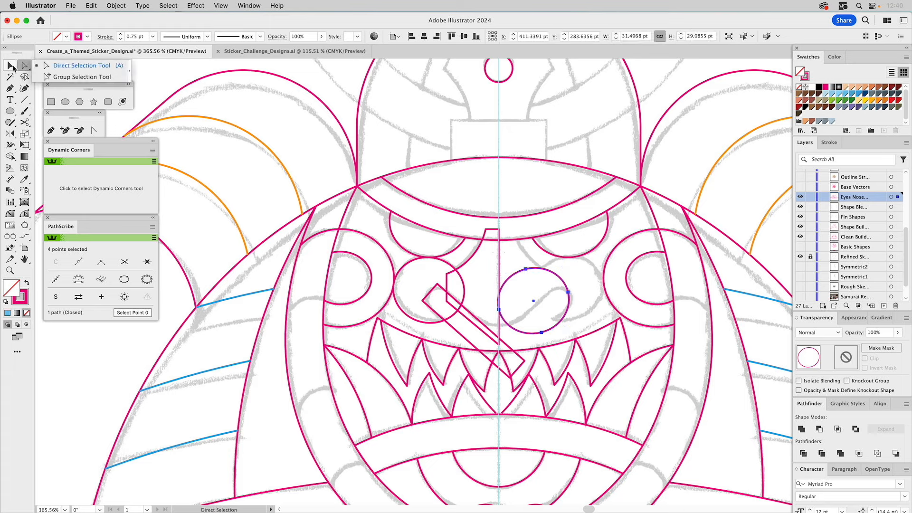
{"action": "left_click", "coordinate": [13, 66]}
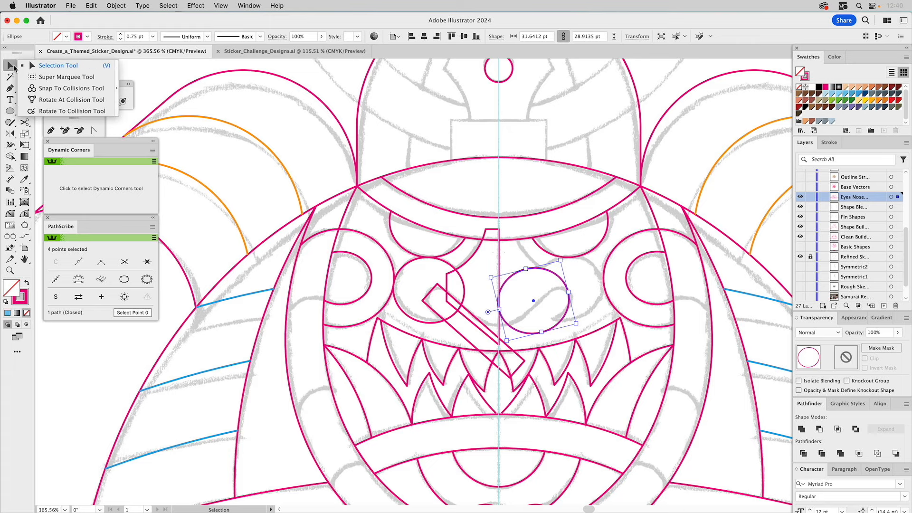
{"action": "left_click", "coordinate": [33, 89]}
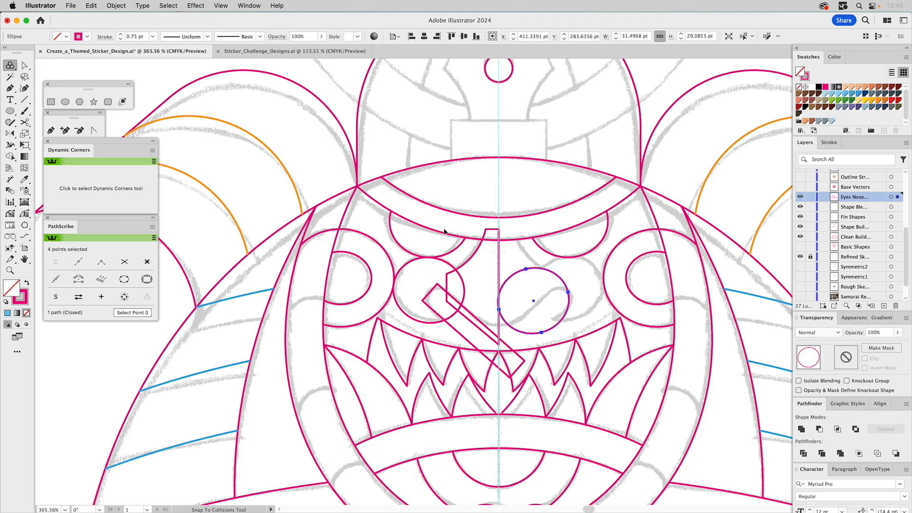
{"action": "left_click_drag", "start_coordinate": [536, 269], "coordinate": [565, 258]}
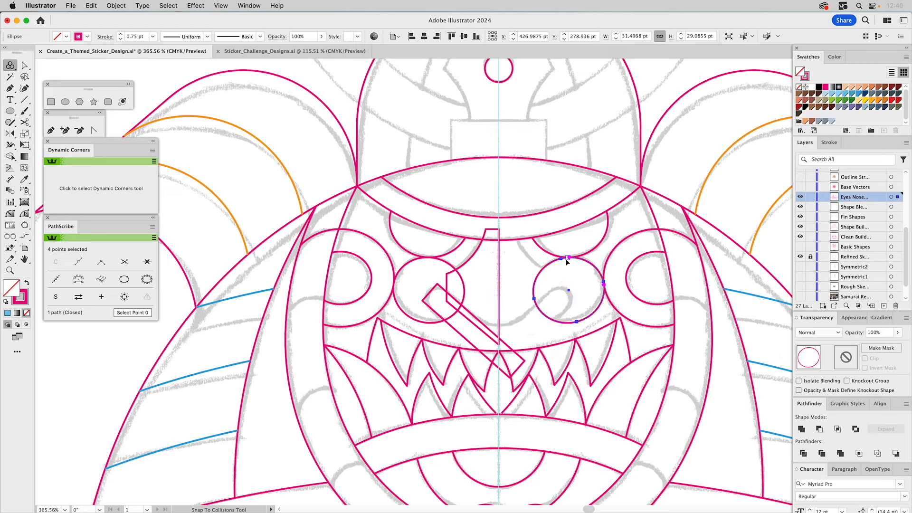
{"action": "key", "text": "v"}
{"action": "left_click", "coordinate": [521, 255]}
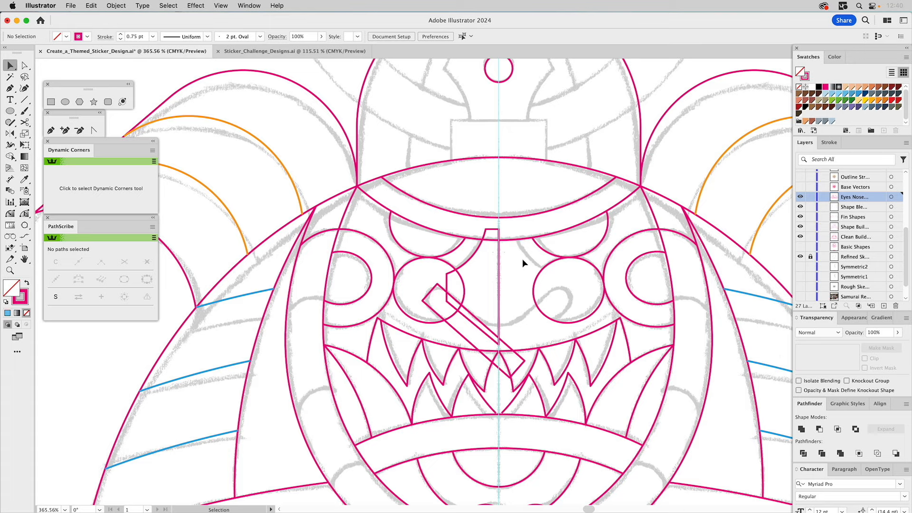
Step: Examine in Outline mode how the snapped circle touches the neighbouring eye arc and ear circle, then restore Preview mode
{"action": "key", "text": "z"}
{"action": "left_click_drag", "start_coordinate": [570, 249], "coordinate": [589, 272]}
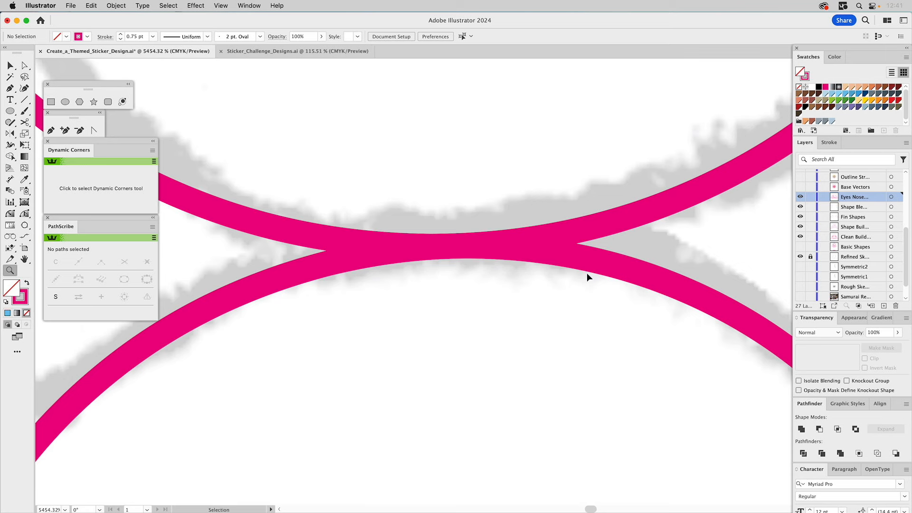
{"action": "key", "text": "super+y"}
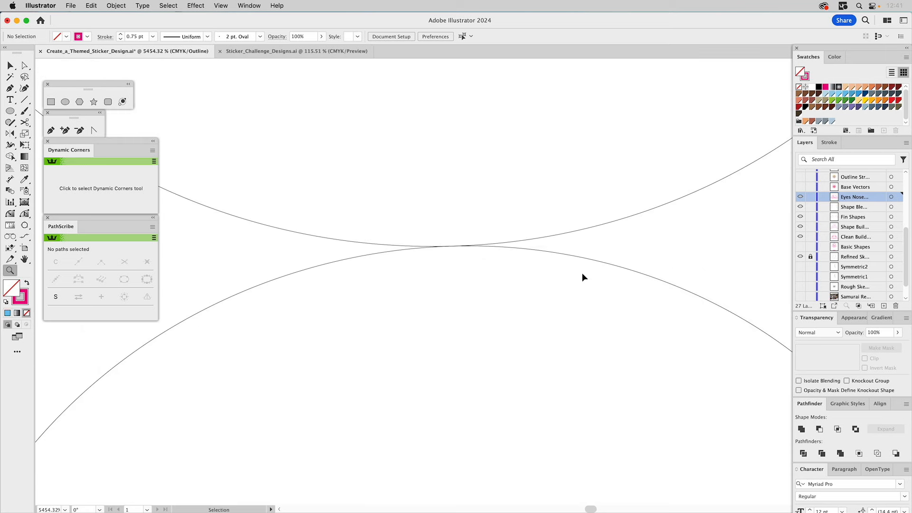
{"action": "left_click_drag", "start_coordinate": [644, 352], "coordinate": [495, 283]}
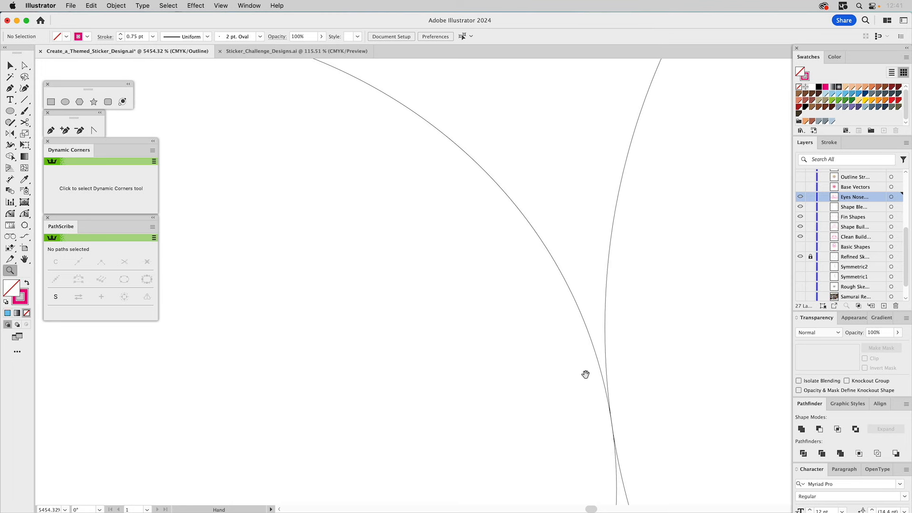
{"action": "key", "text": "super+0"}
{"action": "key", "text": "super+y"}
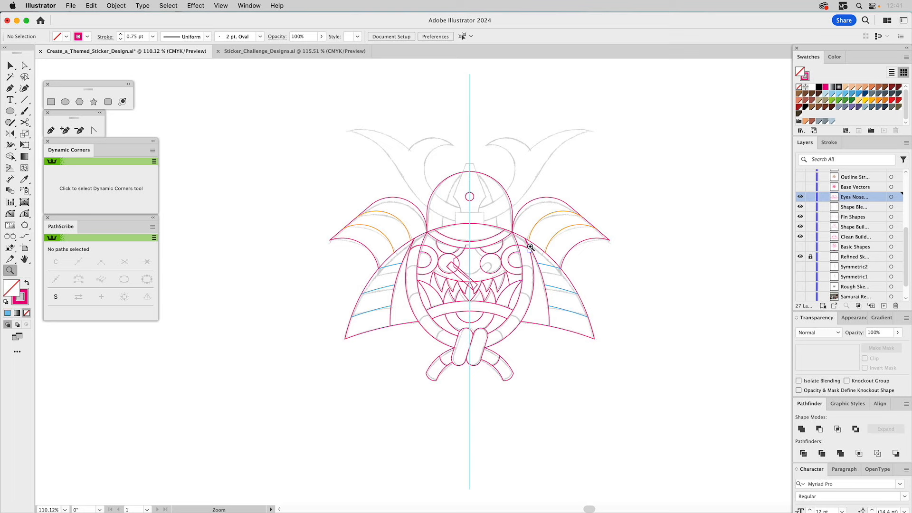
Step: Delete the copied nostril circle on the right side of the face
{"action": "left_click_drag", "start_coordinate": [377, 199], "coordinate": [501, 313]}
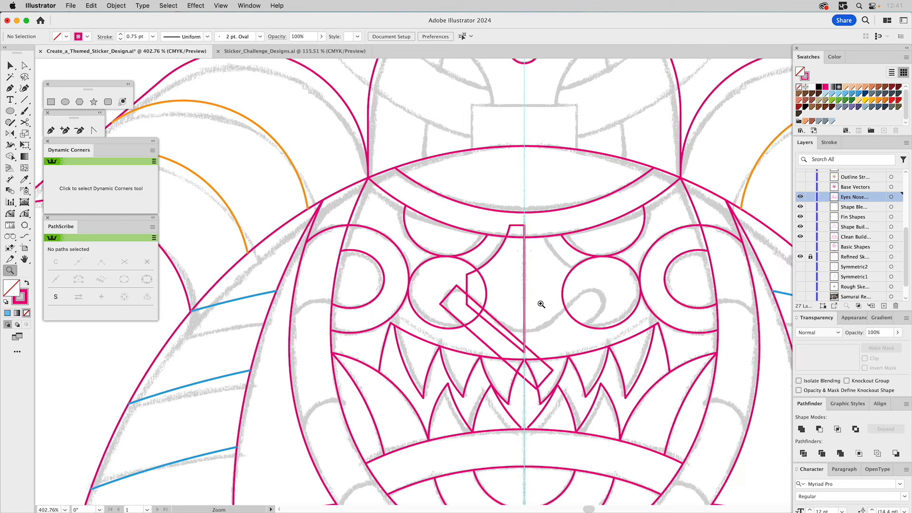
{"action": "key", "text": "v"}
{"action": "left_click", "coordinate": [562, 301]}
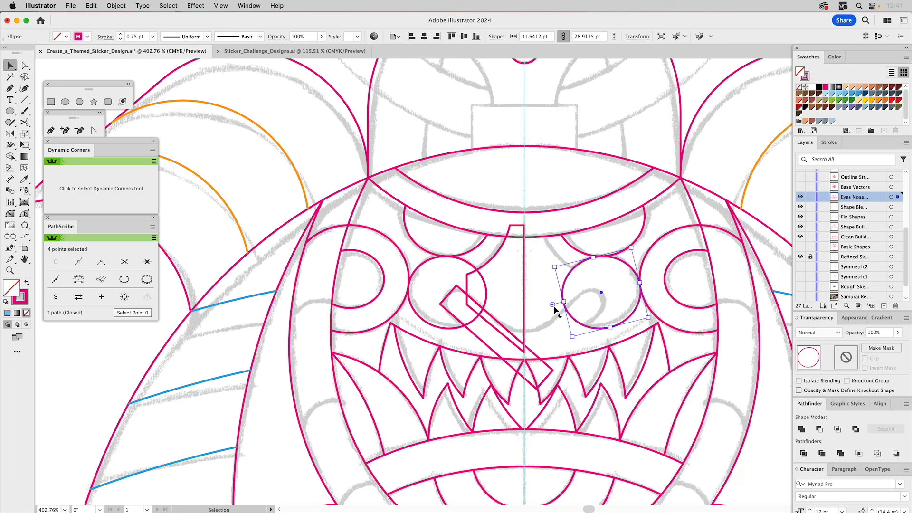
{"action": "key", "text": "Delete"}
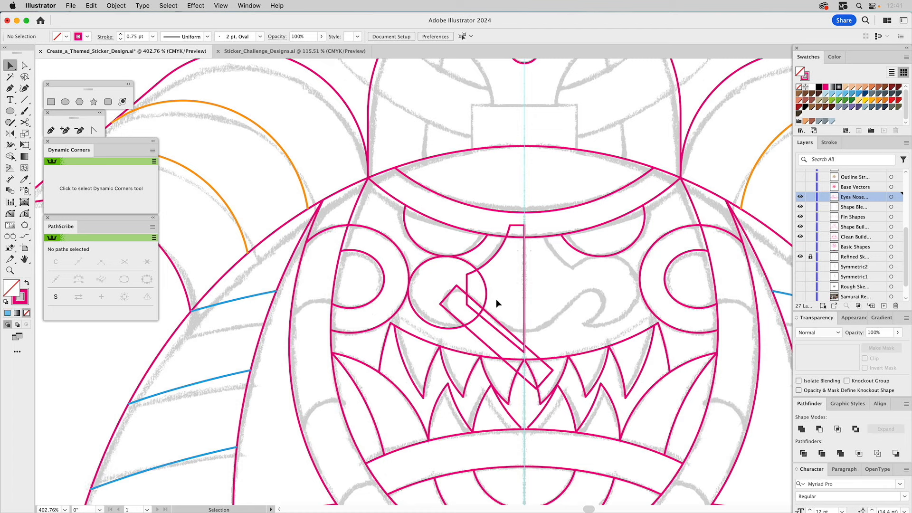
Step: Show the corner widgets and fully round the upper end of the slanted rectangle beneath the left nostril, with a corner radius of about 5 pt
{"action": "left_click", "coordinate": [474, 266]}
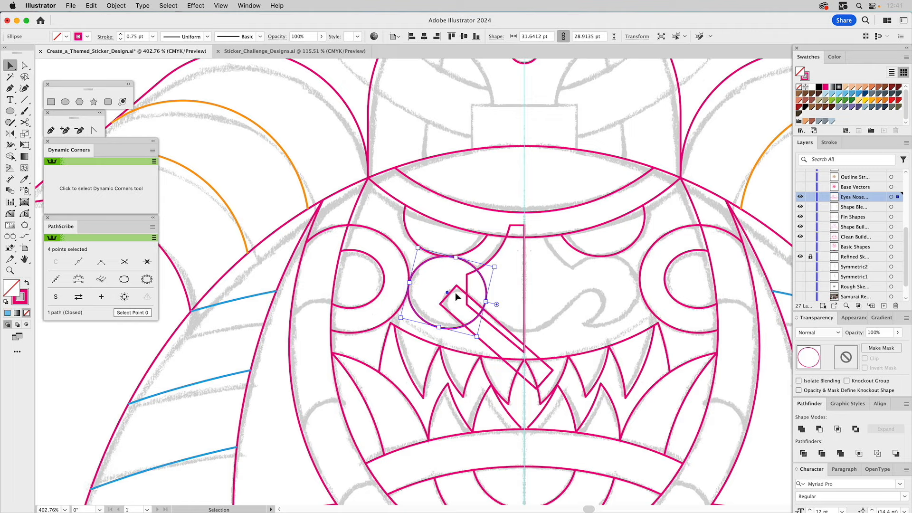
{"action": "key", "text": "a"}
{"action": "left_click_drag", "start_coordinate": [433, 278], "coordinate": [459, 310]}
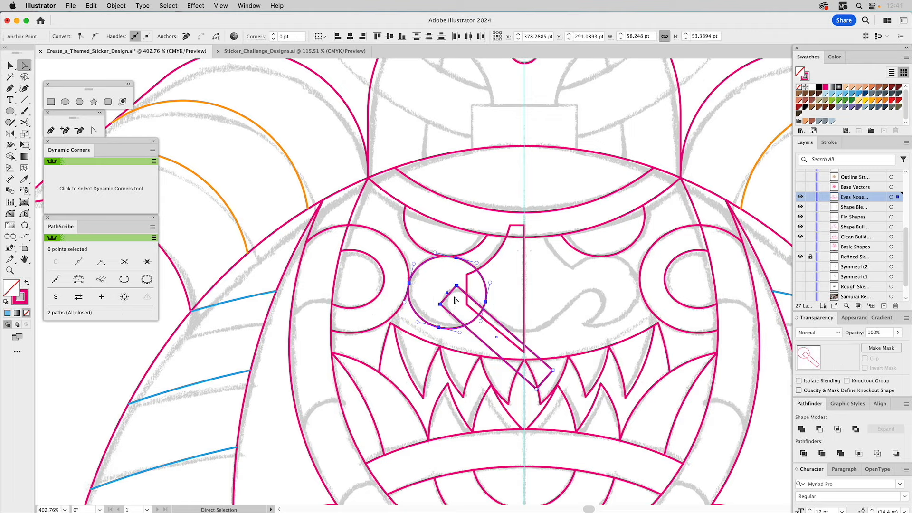
{"action": "left_click", "coordinate": [450, 284]}
{"action": "left_click", "coordinate": [456, 285]}
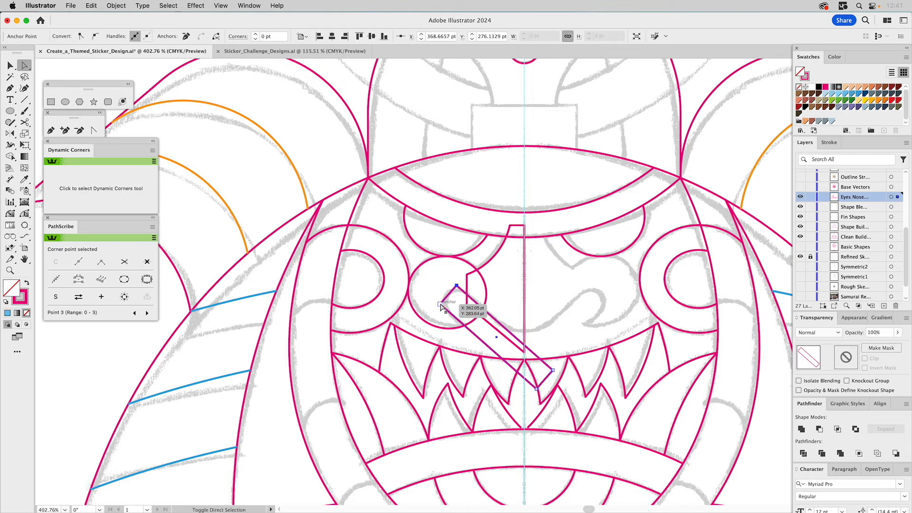
{"action": "left_click", "coordinate": [440, 304], "text": "shift"}
{"action": "left_click", "coordinate": [245, 6]}
{"action": "mouse_move", "coordinate": [218, 6]}
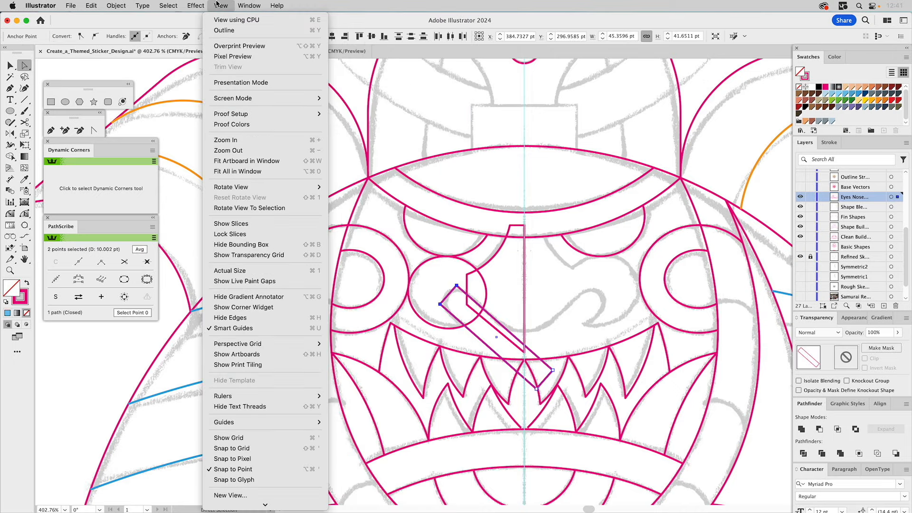
{"action": "left_click", "coordinate": [243, 307]}
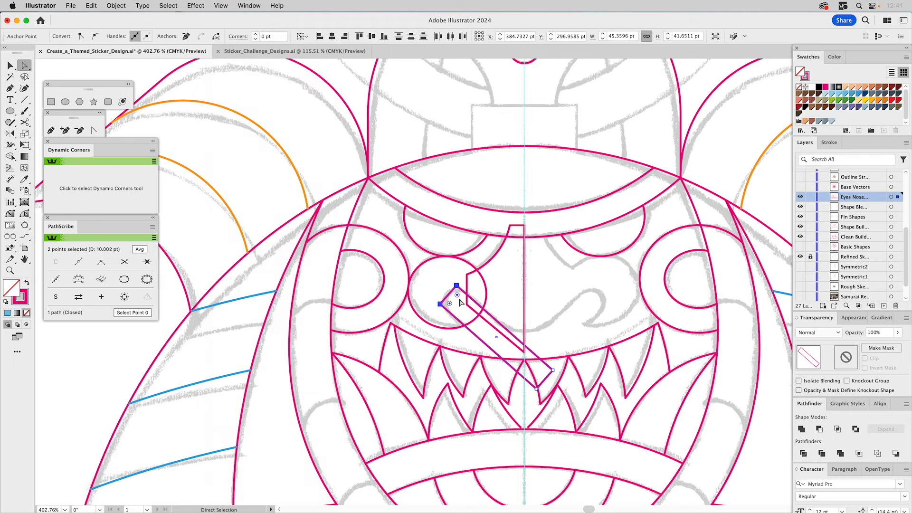
{"action": "left_click_drag", "start_coordinate": [457, 295], "coordinate": [482, 327]}
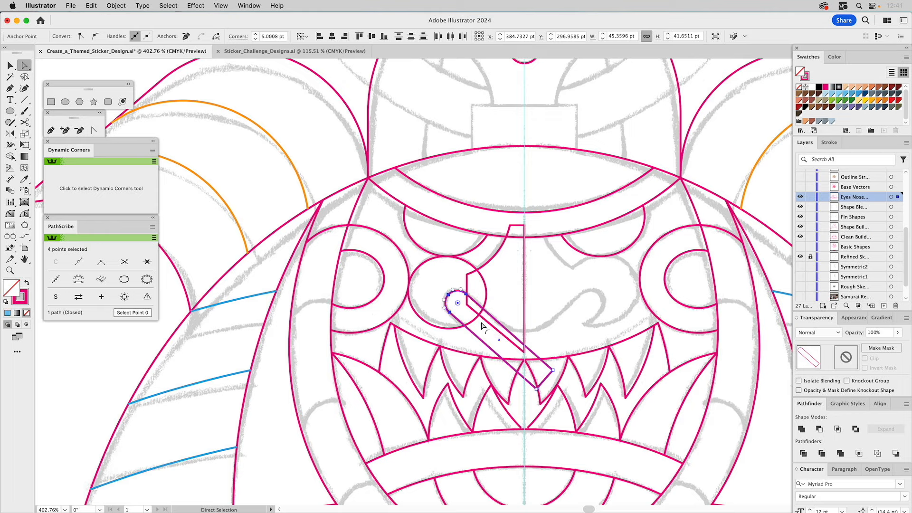
{"action": "left_click", "coordinate": [507, 295]}
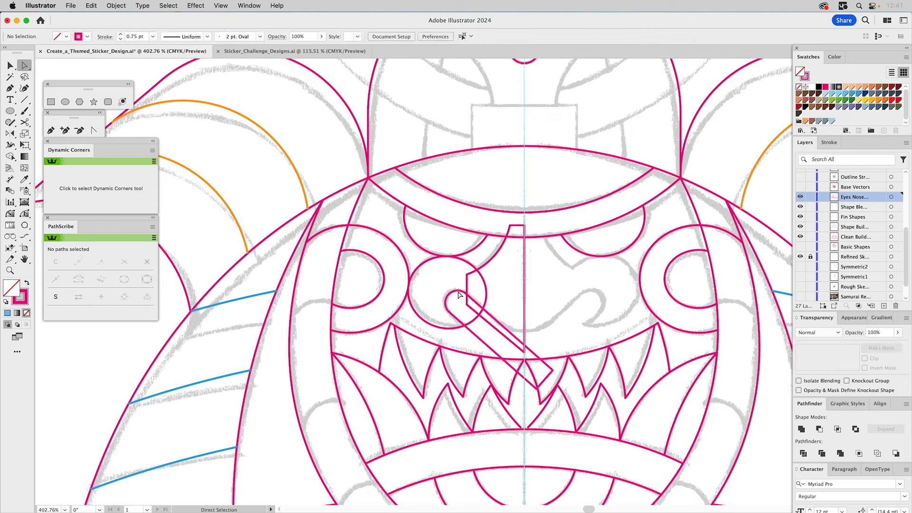
Step: Unite the half-nose shape with the left nostril circle into one path
{"action": "key", "text": "v"}
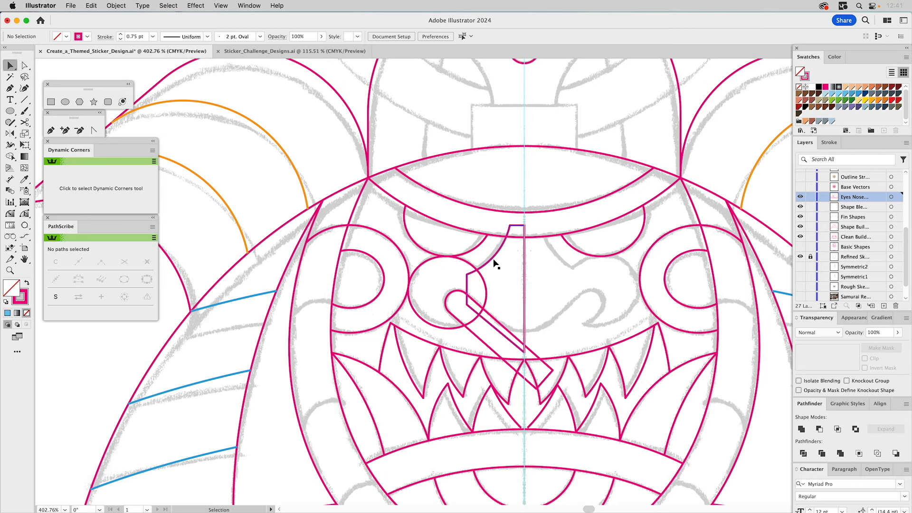
{"action": "left_click", "coordinate": [495, 258]}
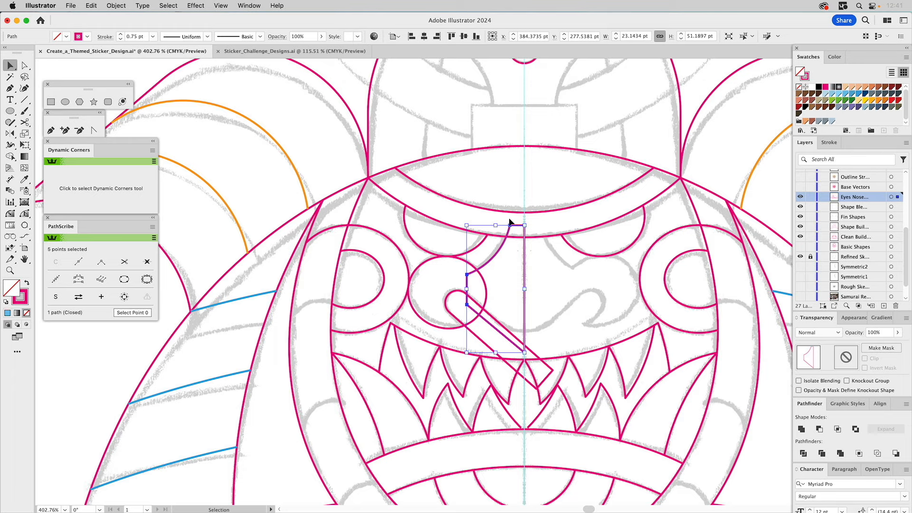
{"action": "left_click", "coordinate": [408, 235]}
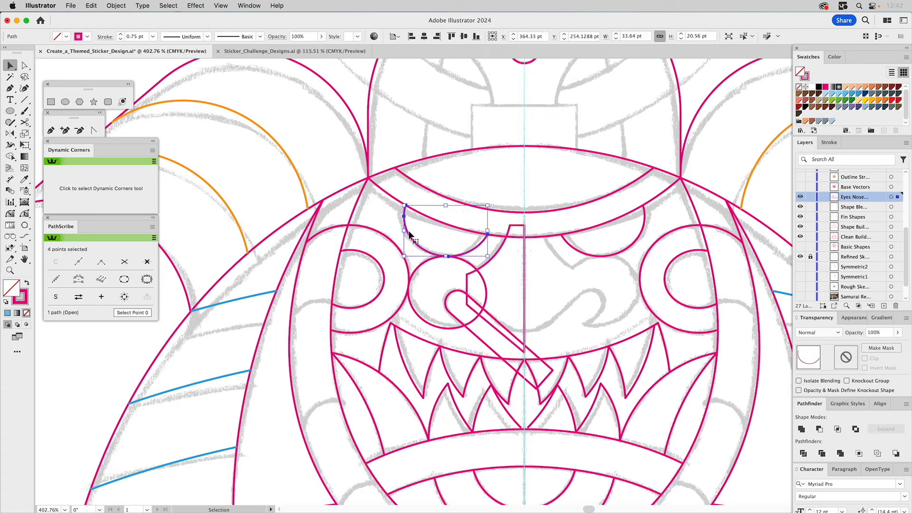
{"action": "left_click", "coordinate": [496, 255]}
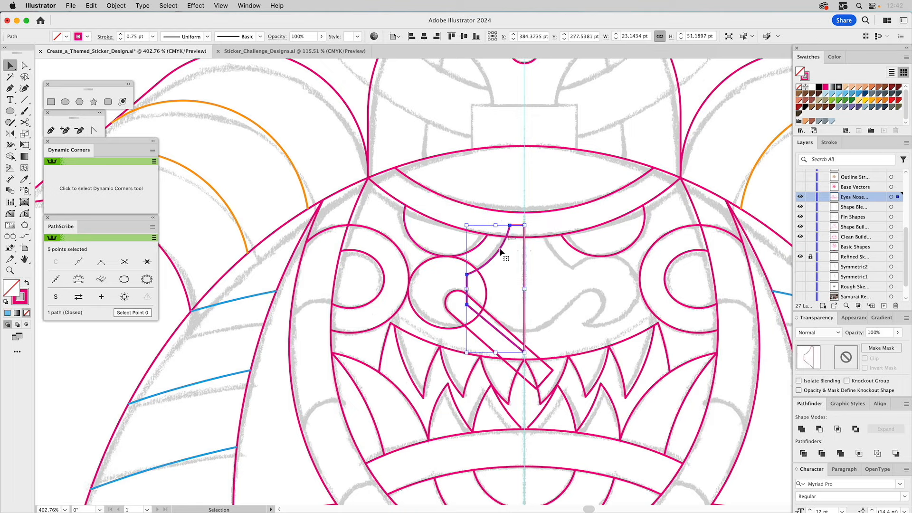
{"action": "left_click", "coordinate": [484, 285], "text": "shift"}
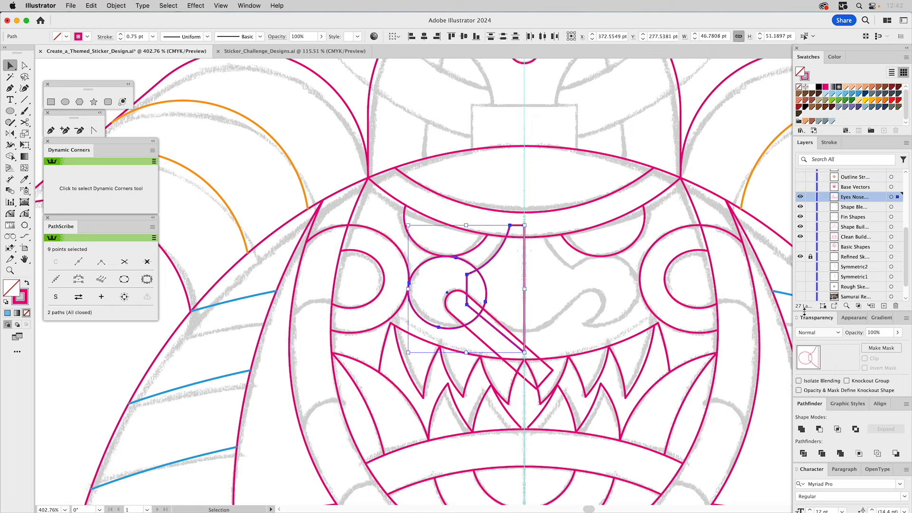
{"action": "left_click", "coordinate": [801, 430]}
Step: Fill the rounded slanted bar with light blue and subtract it from the half-nose shape with Minus Front
{"action": "left_click", "coordinate": [466, 295]}
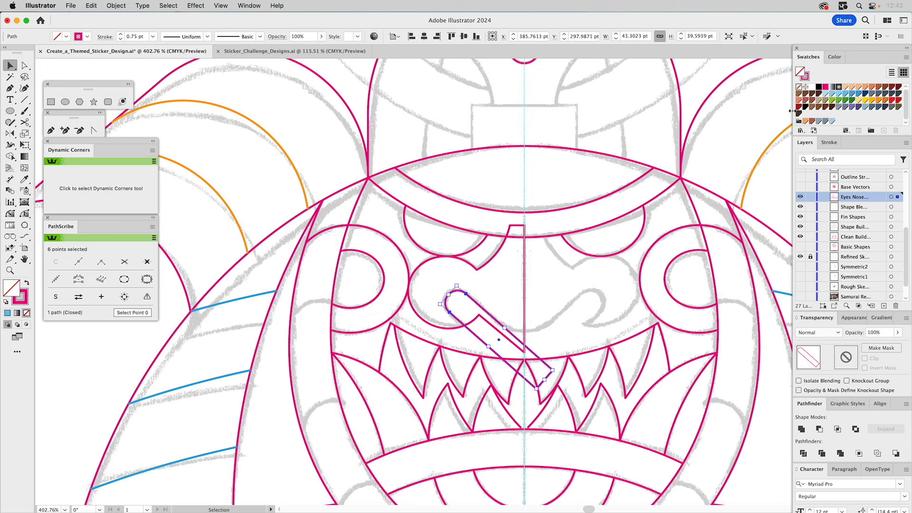
{"action": "left_click", "coordinate": [846, 94]}
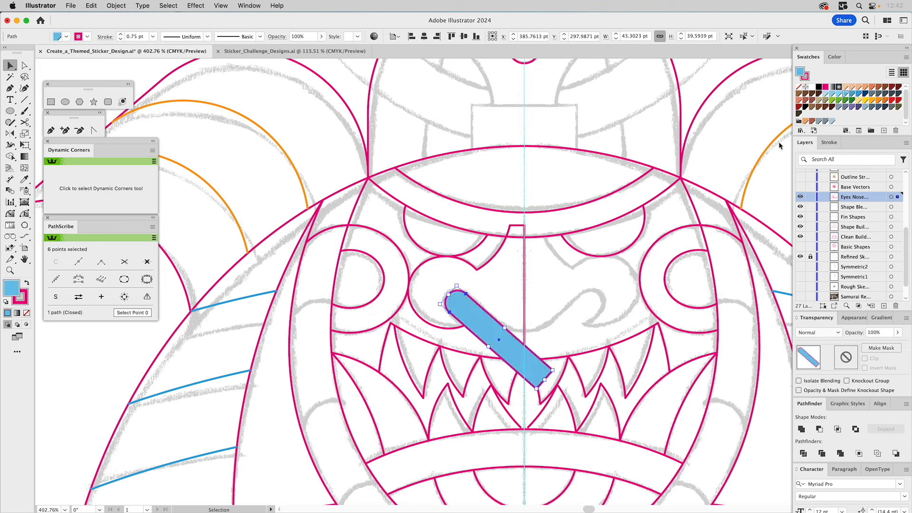
{"action": "left_click", "coordinate": [498, 253], "text": "shift"}
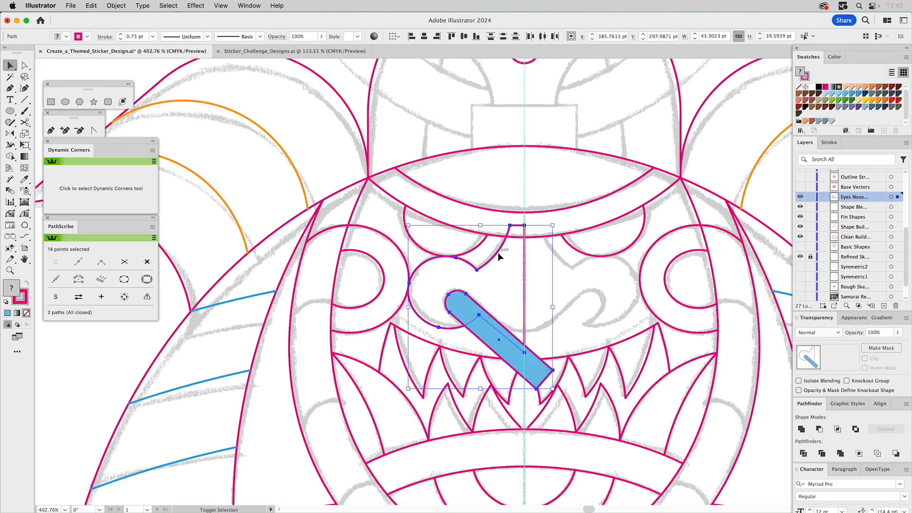
{"action": "left_click", "coordinate": [820, 429]}
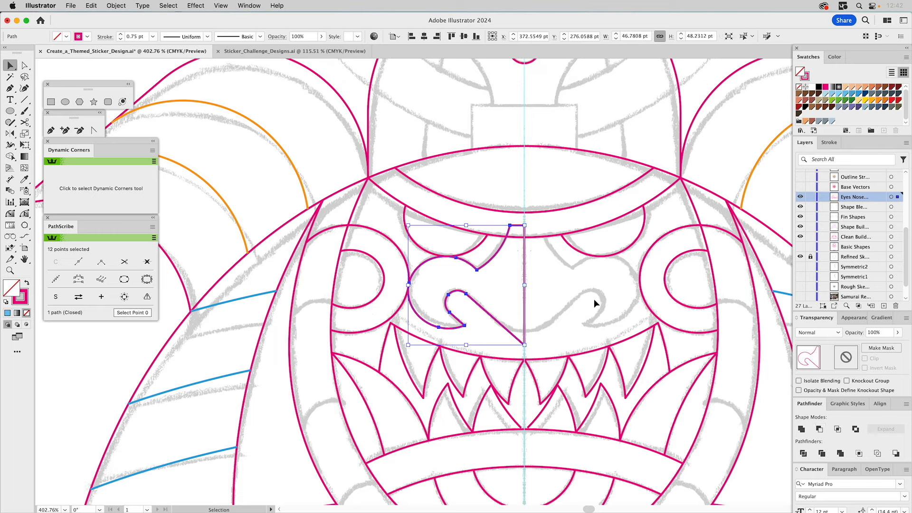
{"action": "left_click", "coordinate": [560, 291]}
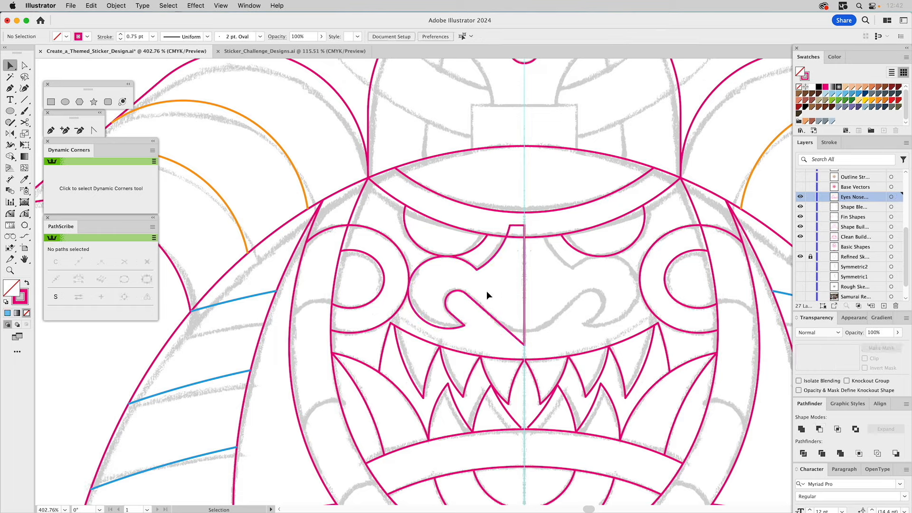
Step: Try moving the stacked anchor point at the nostril's inner curve upward, and undo the move
{"action": "left_click", "coordinate": [464, 292]}
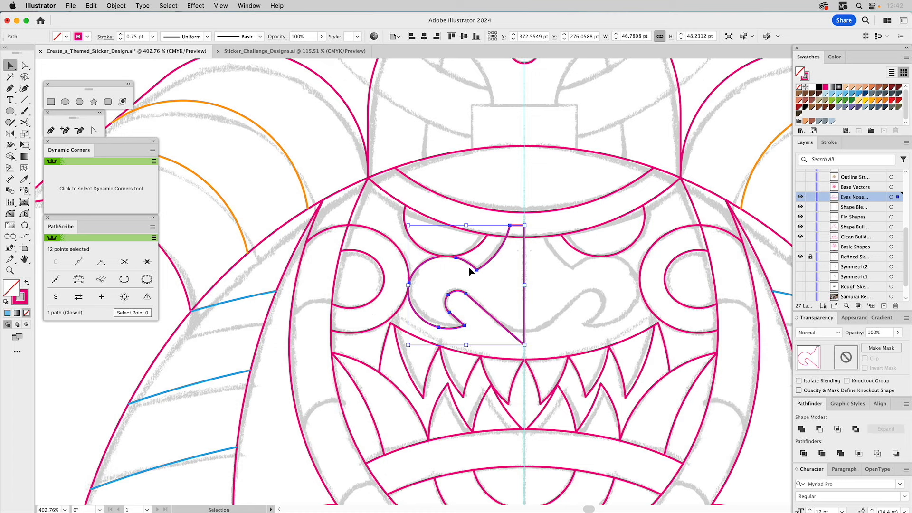
{"action": "key", "text": "a"}
{"action": "left_click", "coordinate": [449, 286]}
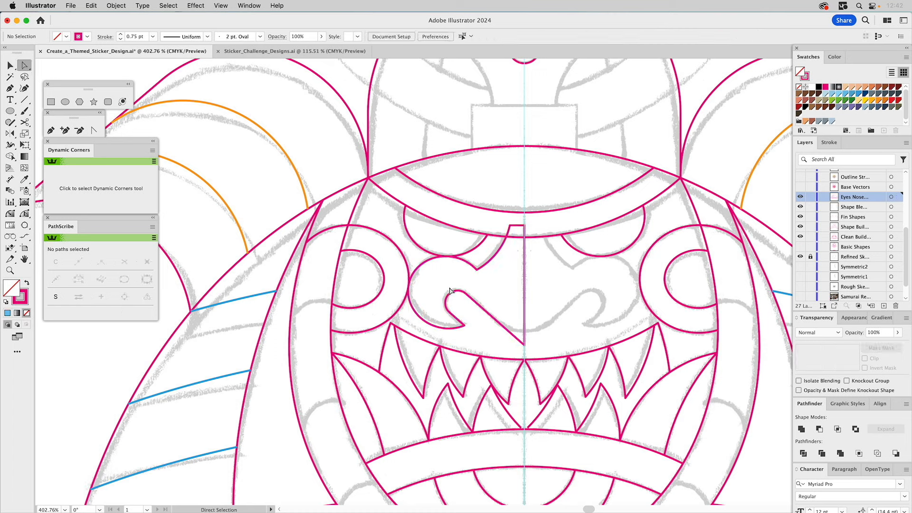
{"action": "left_click", "coordinate": [448, 295]}
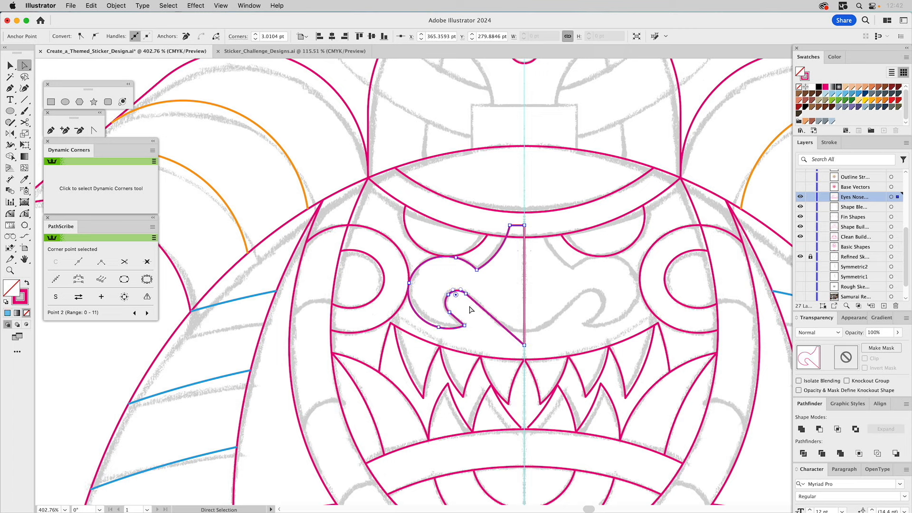
{"action": "left_click_drag", "start_coordinate": [449, 297], "coordinate": [449, 285]}
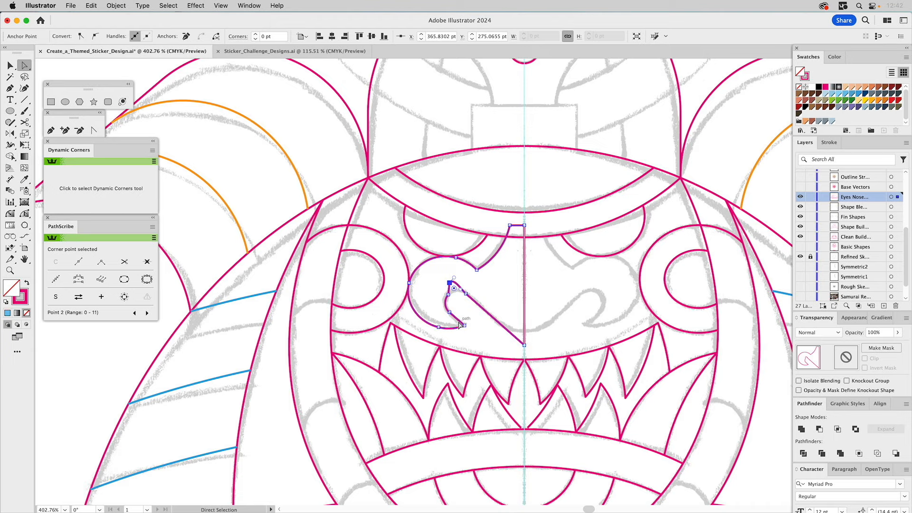
{"action": "key", "text": "ctrl+z"}
{"action": "left_click", "coordinate": [481, 295]}
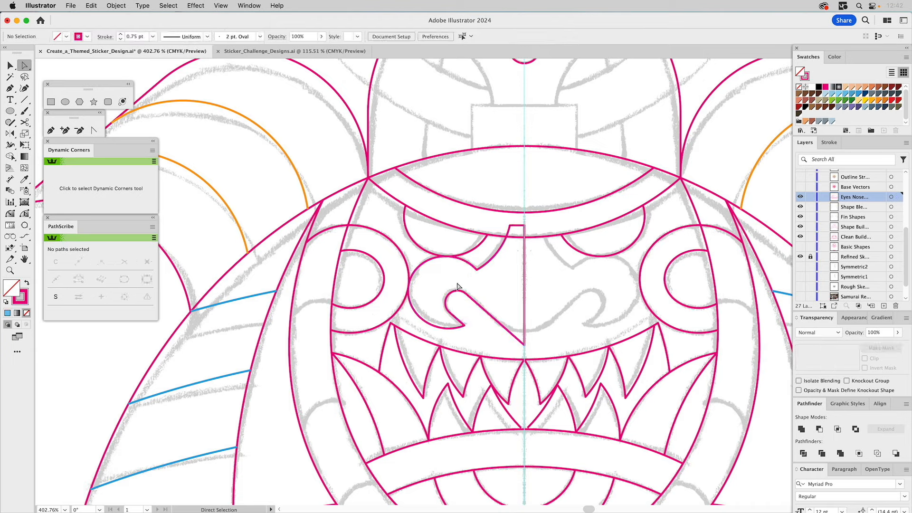
Step: Remove the redundant anchor point from the half-nose shape with PathScribe and check the point at the nostril's inner curve
{"action": "key", "text": "v"}
{"action": "left_click", "coordinate": [477, 314]}
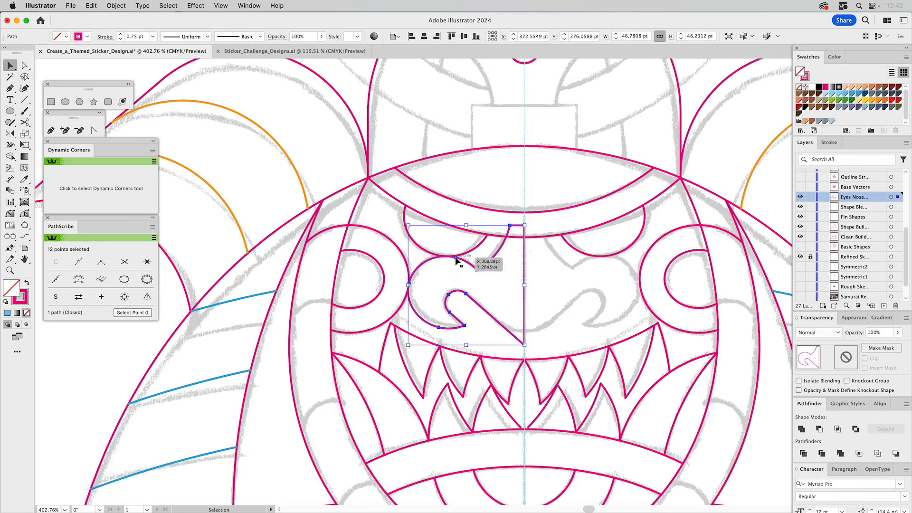
{"action": "left_click", "coordinate": [147, 296]}
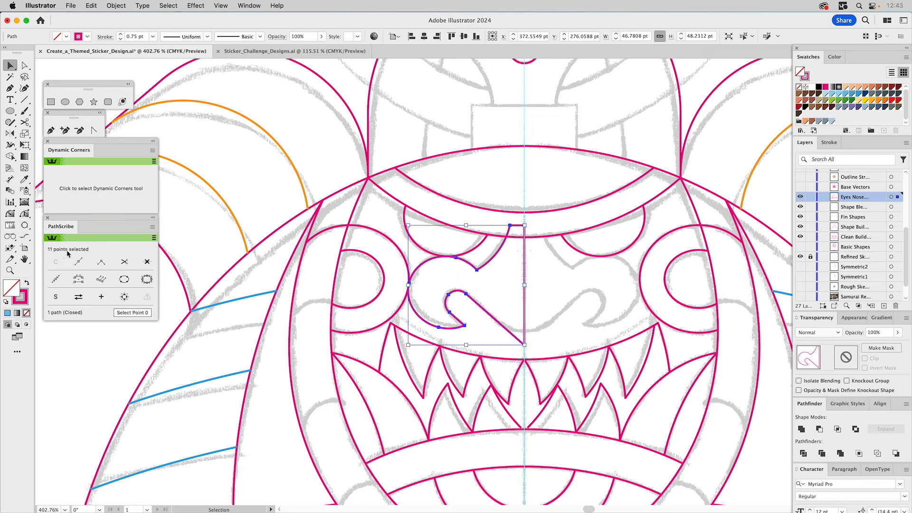
{"action": "left_click", "coordinate": [475, 292]}
{"action": "key", "text": "a"}
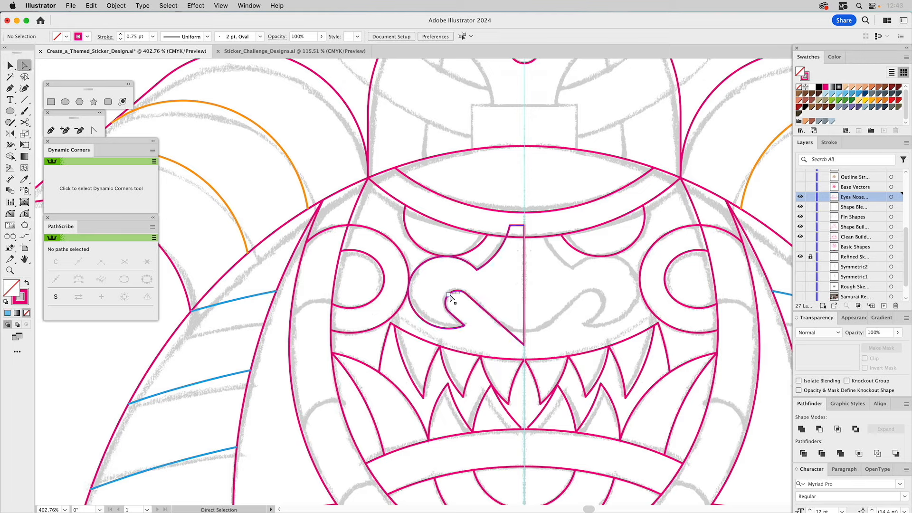
{"action": "left_click", "coordinate": [448, 295]}
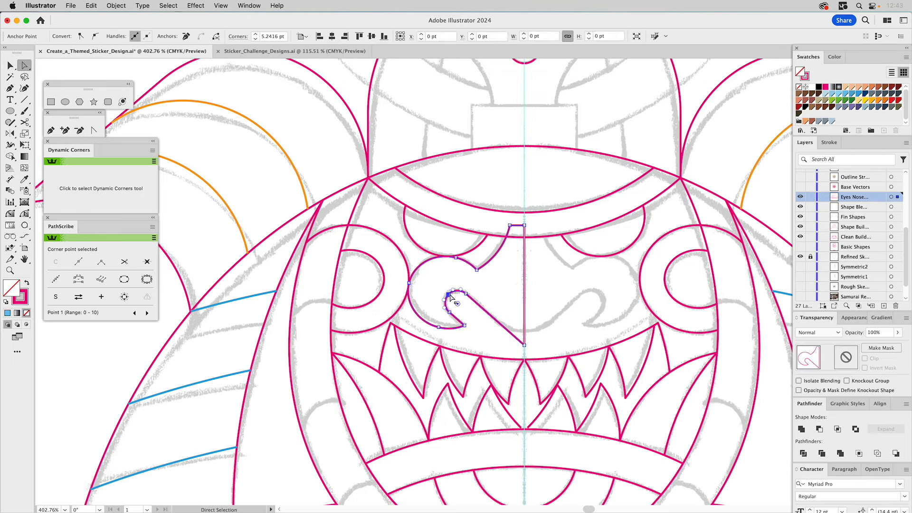
{"action": "left_click", "coordinate": [513, 290]}
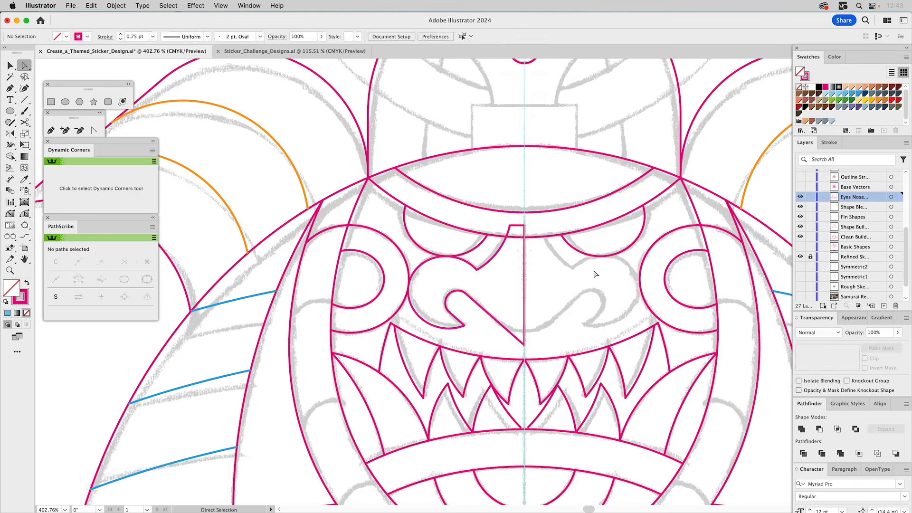
Step: Add an anchor point midway along the half-nose's vertical edge and move it about 1.2 pt beyond the centre guide
{"action": "left_click", "coordinate": [65, 130]}
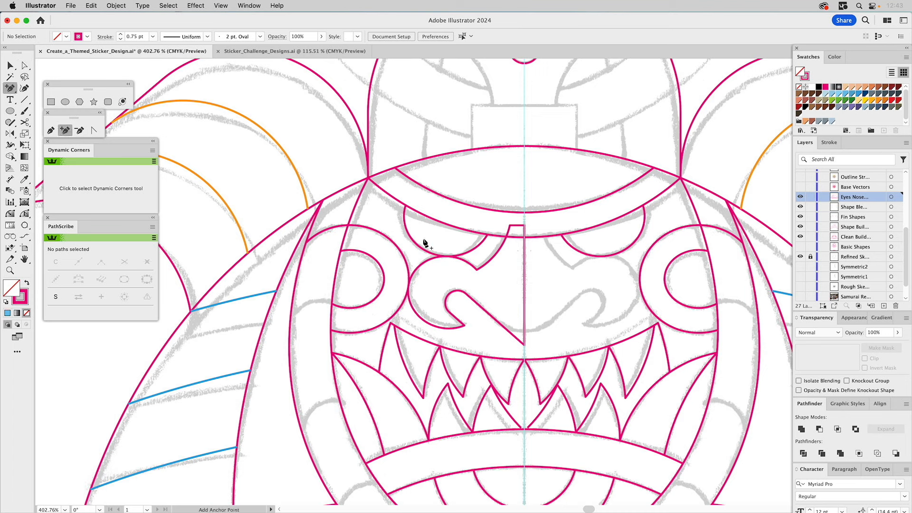
{"action": "left_click", "coordinate": [524, 284]}
{"action": "key", "text": "a"}
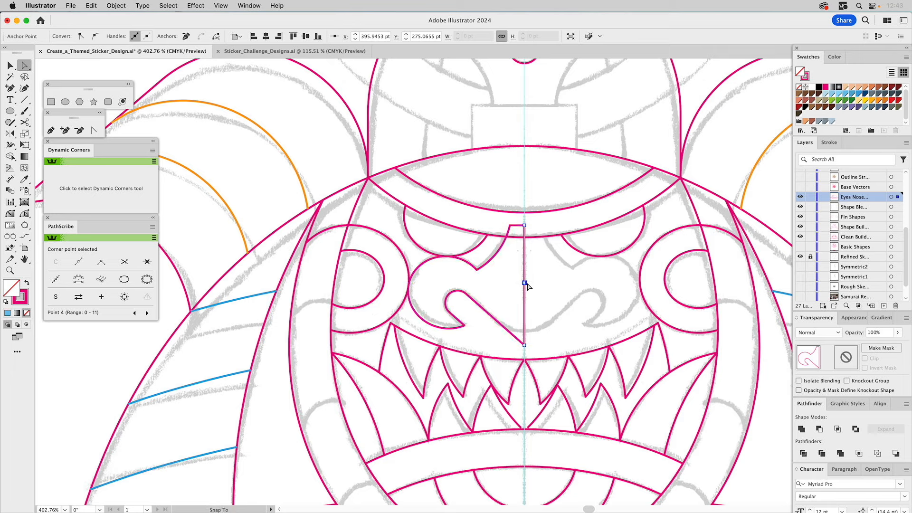
{"action": "left_click_drag", "start_coordinate": [525, 283], "coordinate": [528, 284]}
{"action": "key", "text": "v"}
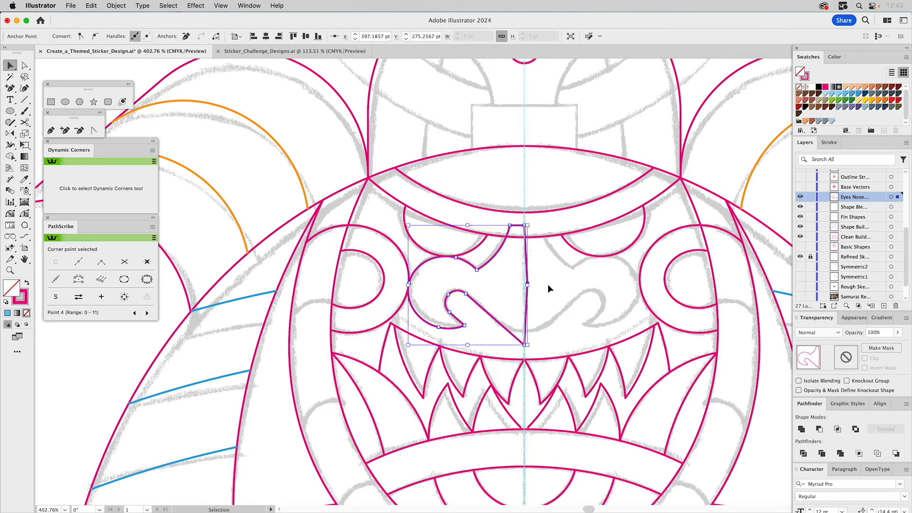
{"action": "left_click", "coordinate": [547, 285]}
{"action": "left_click_drag", "start_coordinate": [486, 324], "coordinate": [487, 327]}
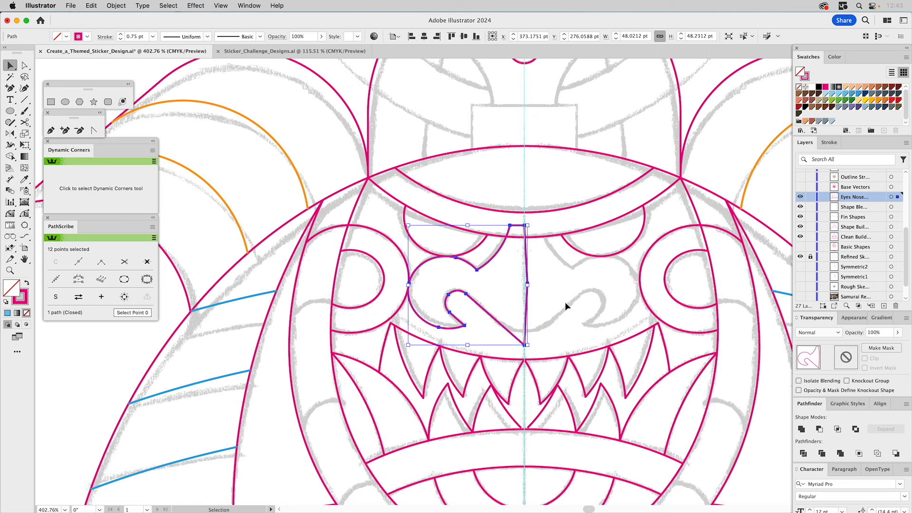
{"action": "left_click", "coordinate": [574, 286]}
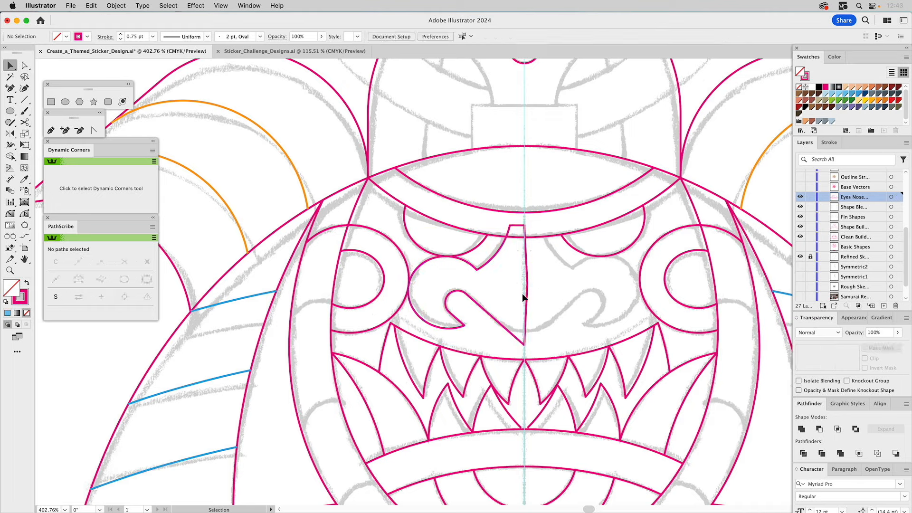
{"action": "left_click", "coordinate": [482, 307]}
{"action": "left_click_drag", "start_coordinate": [480, 305], "coordinate": [496, 298]}
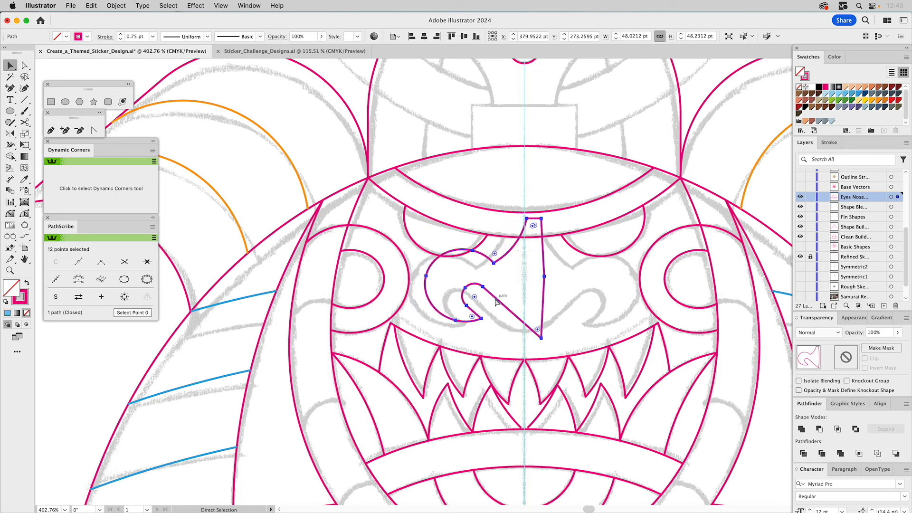
{"action": "key", "text": "super+z"}
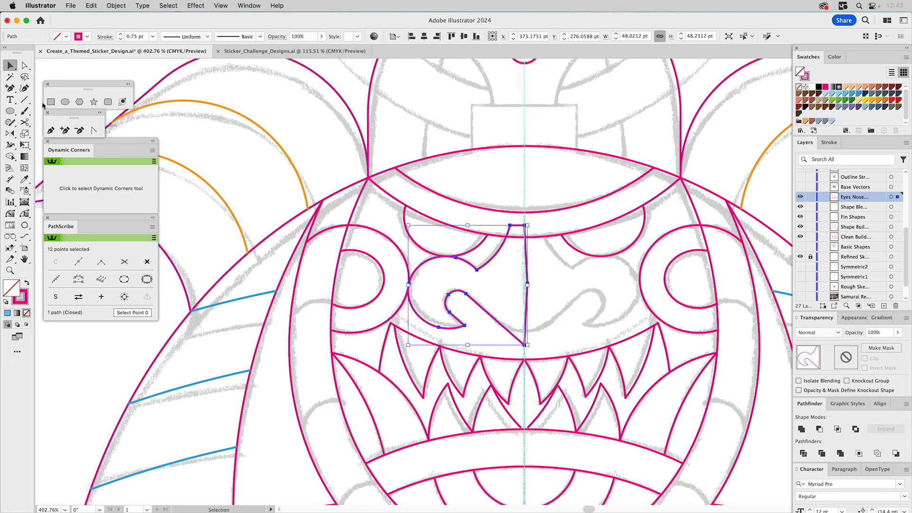
Step: Reflect a copy of the half-nose across the vertical centre guide and unite both halves into one nose shape
{"action": "left_click", "coordinate": [13, 134]}
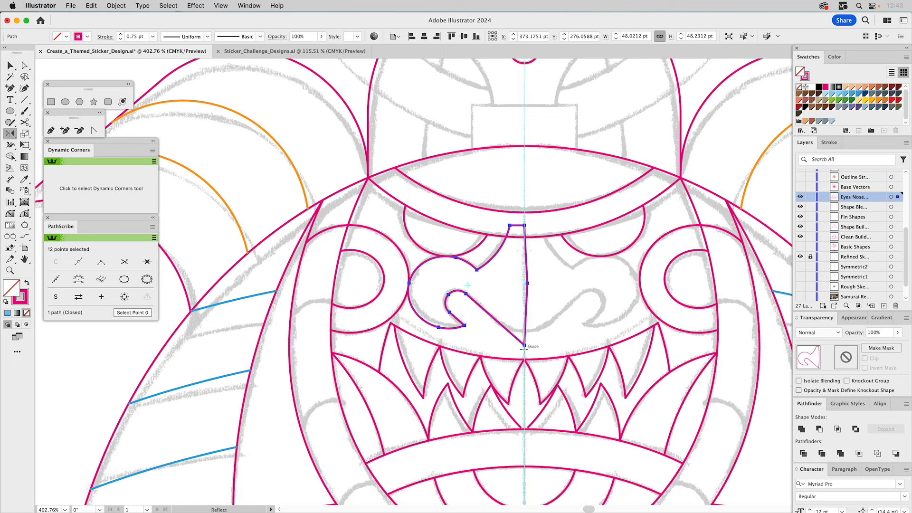
{"action": "left_click", "coordinate": [525, 345]}
{"action": "left_click", "coordinate": [524, 387], "text": "alt+shift"}
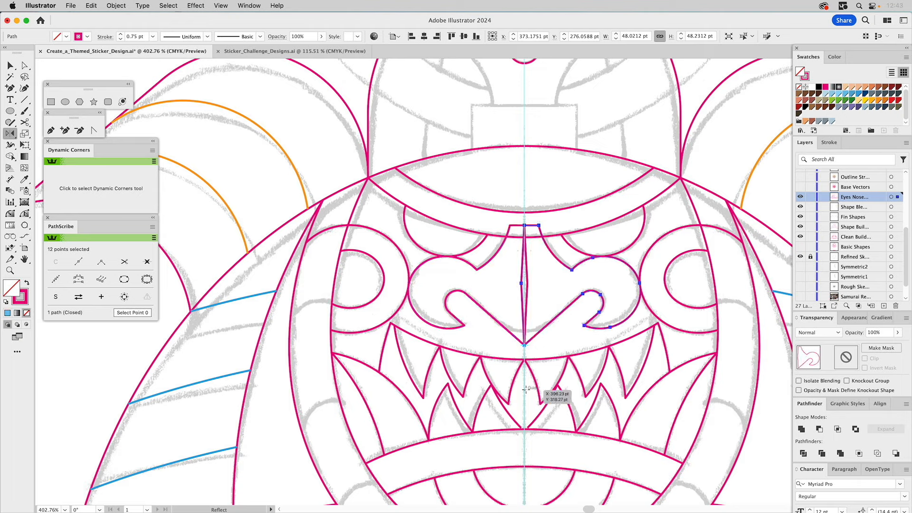
{"action": "key", "text": "v"}
{"action": "left_click", "coordinate": [486, 333], "text": "shift"}
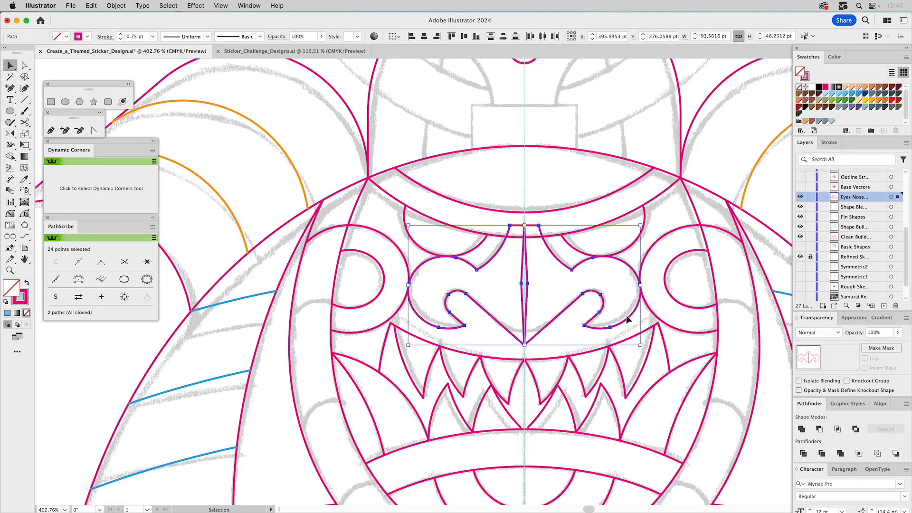
{"action": "left_click", "coordinate": [802, 430]}
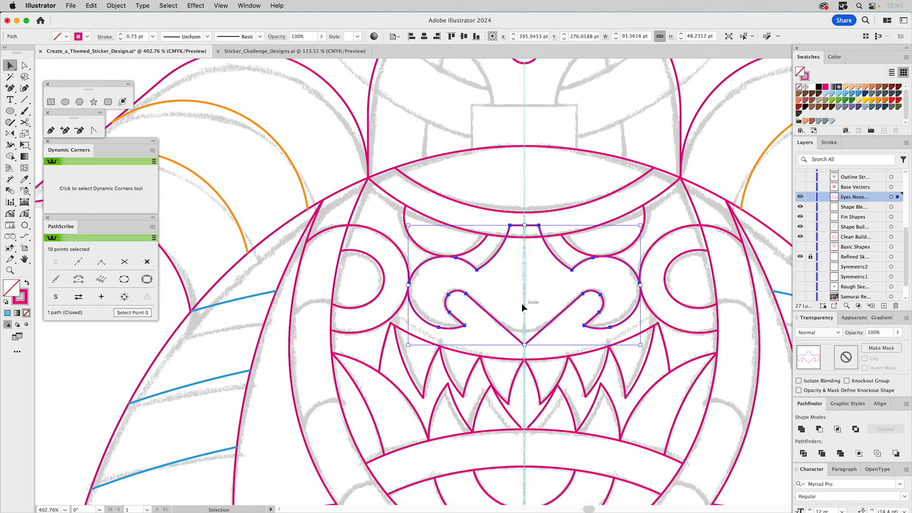
Step: Round the pointed lower tip of the nose shape with a corner radius of about 16.1 pt
{"action": "left_click", "coordinate": [530, 315]}
{"action": "key", "text": "a"}
{"action": "left_click", "coordinate": [524, 343]}
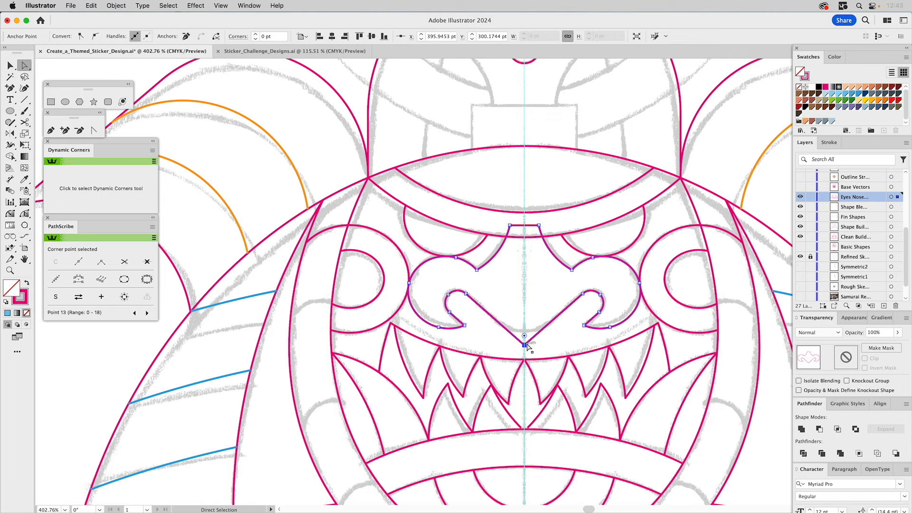
{"action": "left_click_drag", "start_coordinate": [524, 335], "coordinate": [528, 295]}
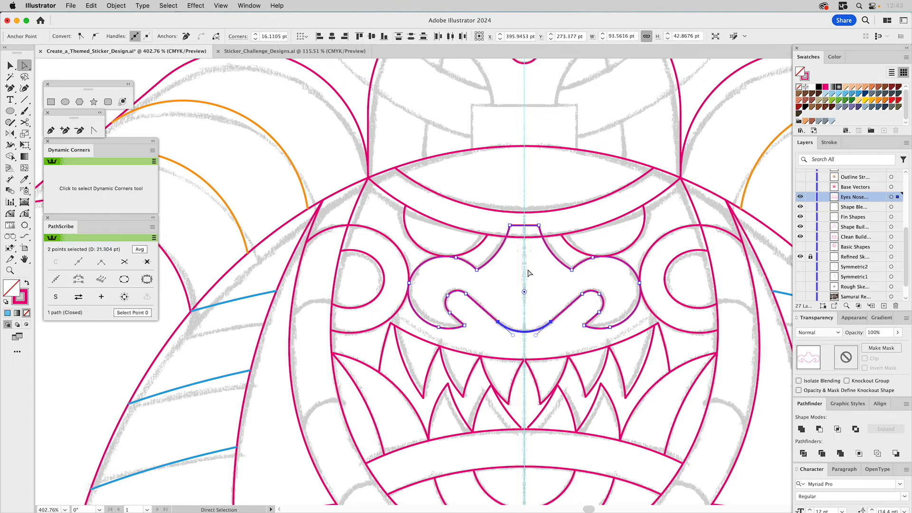
{"action": "left_click", "coordinate": [535, 273]}
Step: Trim away the part of the nose that extends above the lower brow curve with Shape Builder, and deselect the artwork
{"action": "key", "text": "v"}
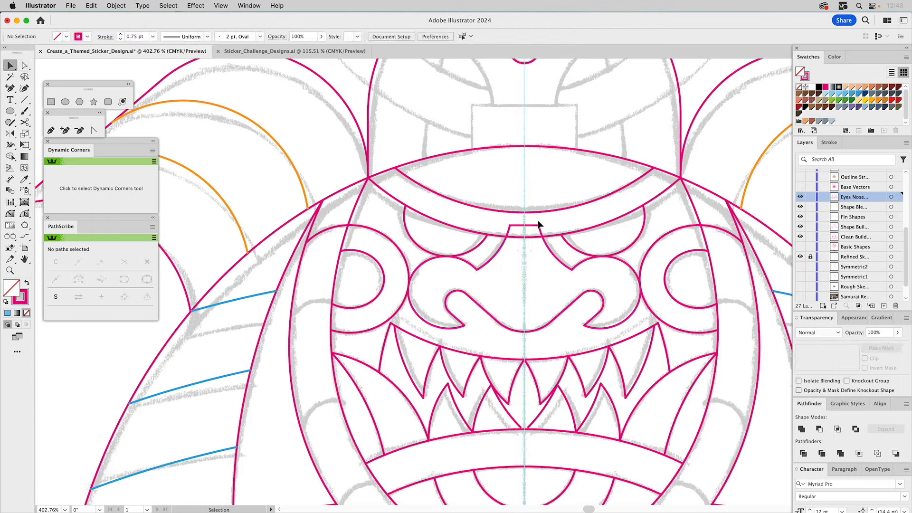
{"action": "left_click", "coordinate": [533, 234]}
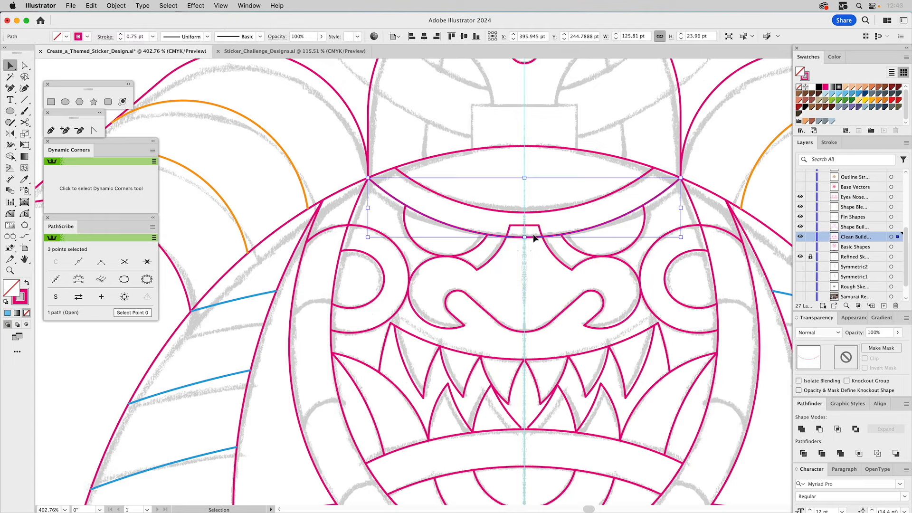
{"action": "left_click", "coordinate": [537, 229], "text": "shift"}
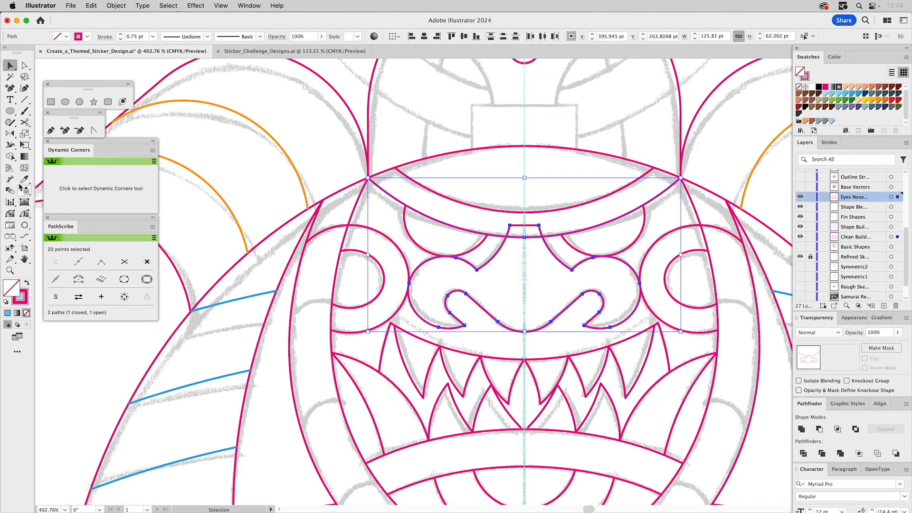
{"action": "left_click", "coordinate": [9, 156]}
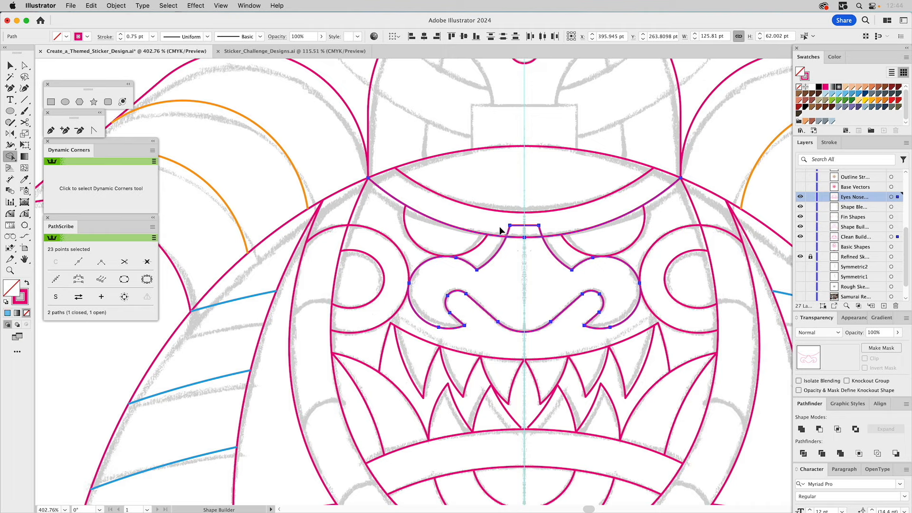
{"action": "left_click", "coordinate": [539, 231]}
{"action": "key", "text": "super+shift+a"}
{"action": "key", "text": "v"}
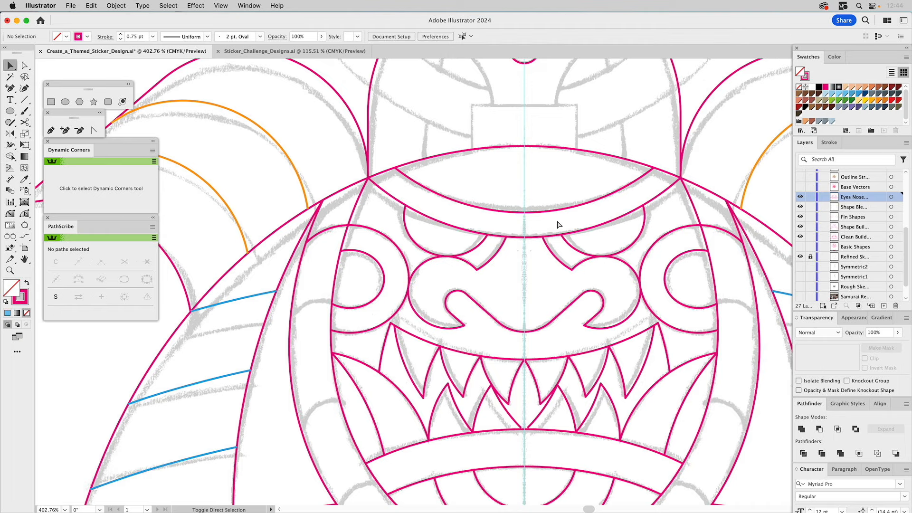
Step: Show the Base Vectors layer and hide the shape-building layers and the refined sketch layer, with the whole artboard in view
{"action": "key", "text": "super+0"}
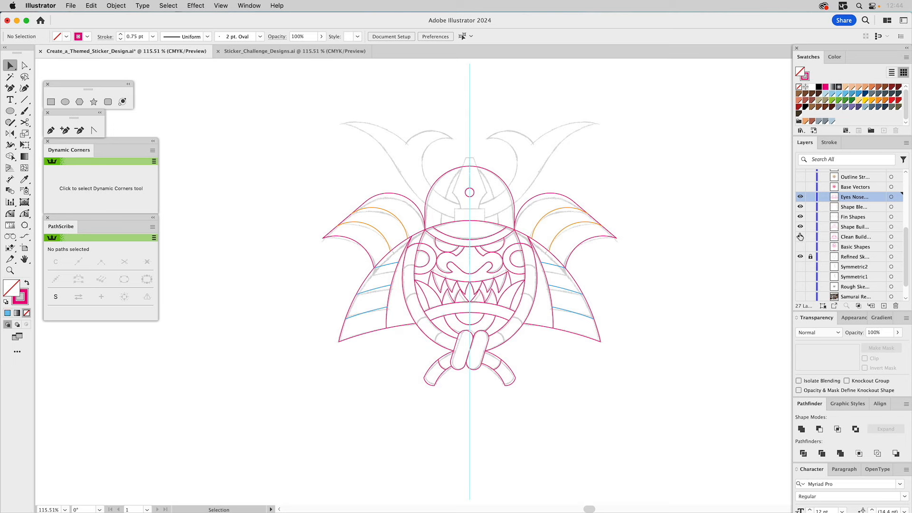
{"action": "left_click_drag", "start_coordinate": [801, 236], "coordinate": [800, 197]}
{"action": "left_click", "coordinate": [800, 188]}
{"action": "left_click", "coordinate": [801, 256]}
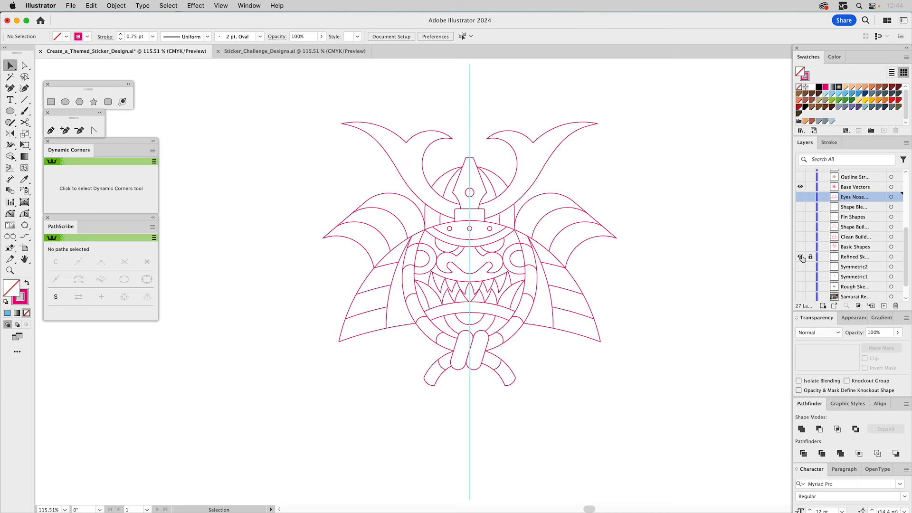
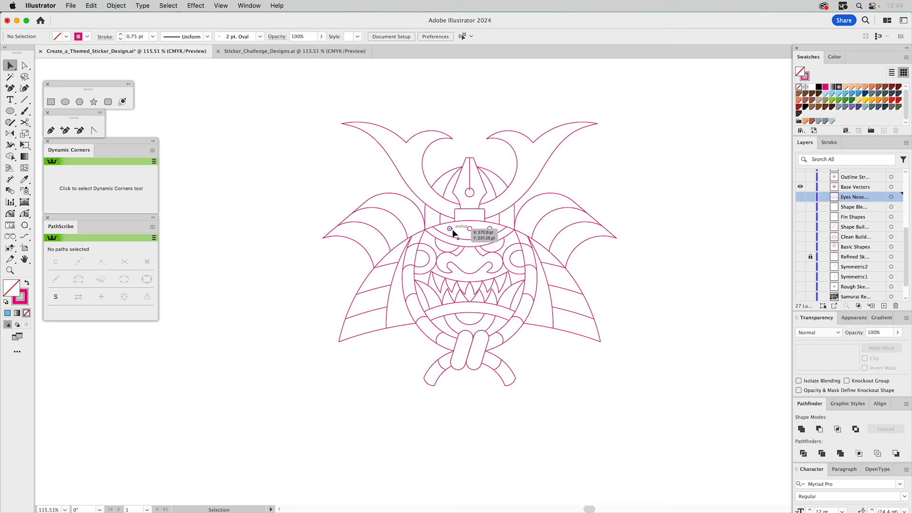
Step: Fill the three brow-band circles and the pen-nib circle with black and remove their strokes
{"action": "left_click", "coordinate": [452, 230]}
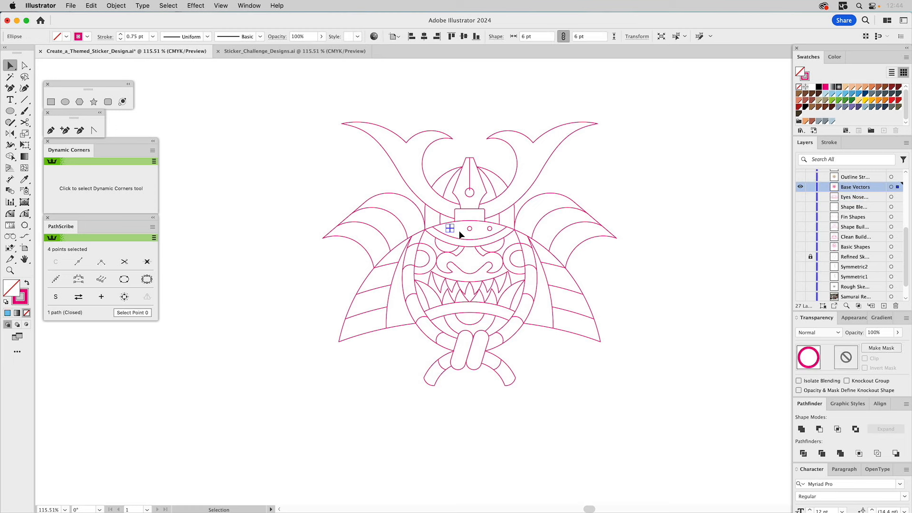
{"action": "left_click", "coordinate": [469, 229], "text": "shift"}
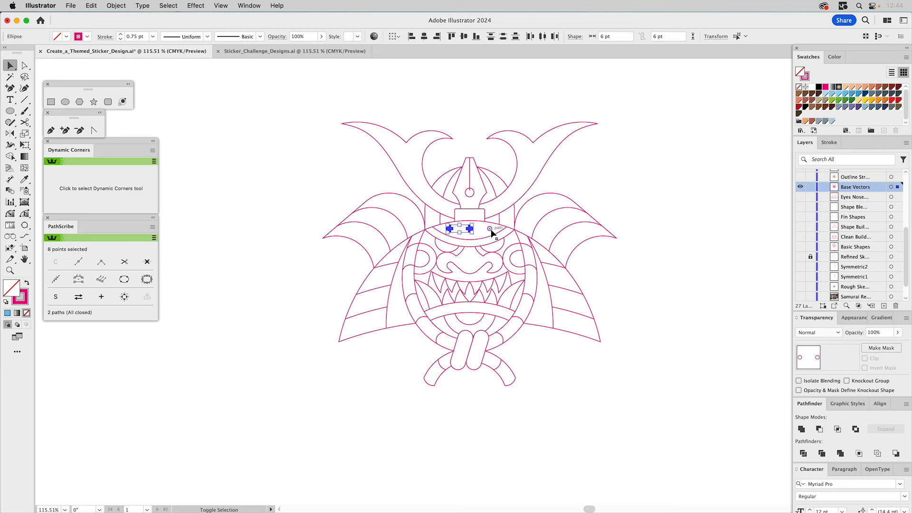
{"action": "left_click", "coordinate": [489, 229], "text": "shift"}
{"action": "left_click", "coordinate": [472, 193], "text": "shift"}
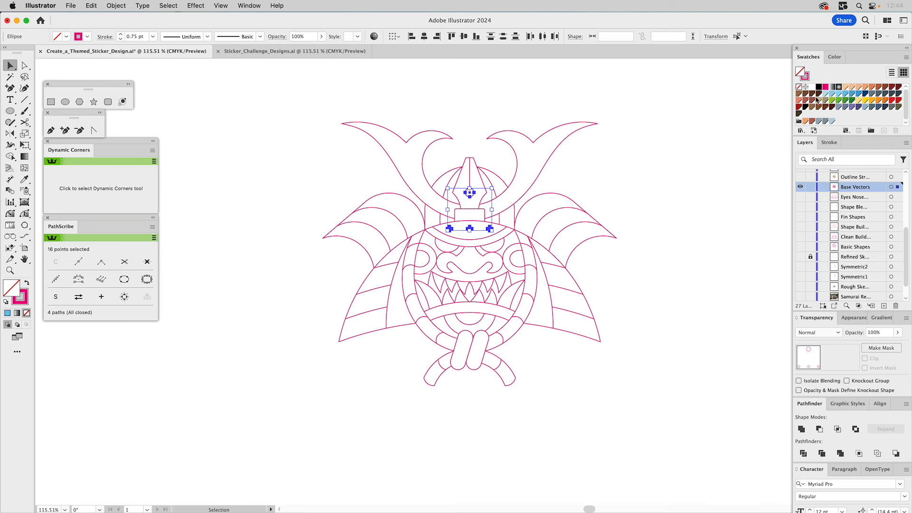
{"action": "left_click", "coordinate": [805, 107]}
{"action": "left_click", "coordinate": [807, 78]}
{"action": "left_click", "coordinate": [798, 87]}
{"action": "left_click", "coordinate": [641, 163]}
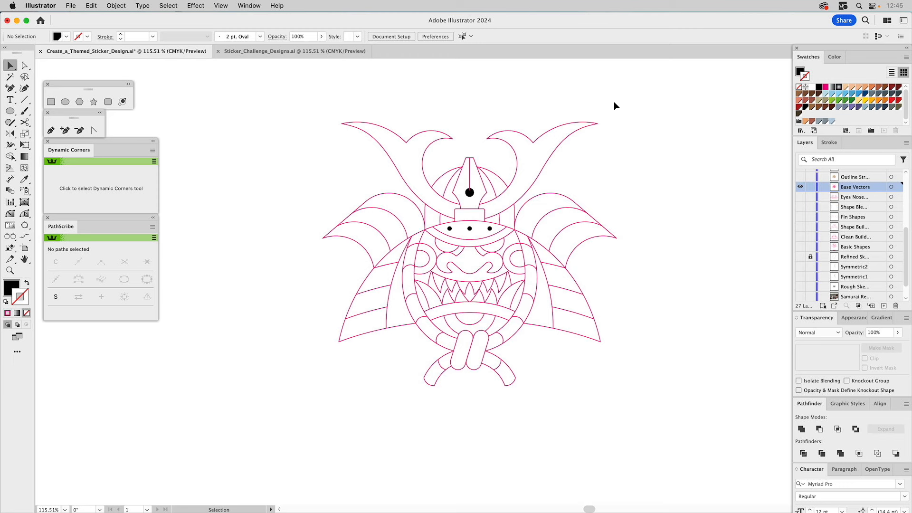
Step: Group the black pen-nib circle with the three black brow-band circles
{"action": "left_click", "coordinate": [467, 196]}
{"action": "left_click", "coordinate": [450, 229], "text": "shift"}
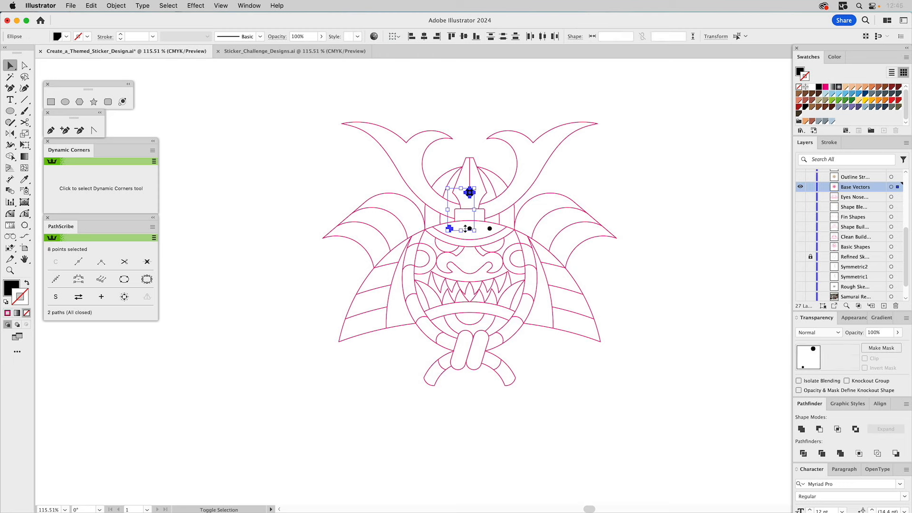
{"action": "left_click", "coordinate": [469, 229], "text": "shift"}
{"action": "left_click", "coordinate": [490, 229], "text": "shift"}
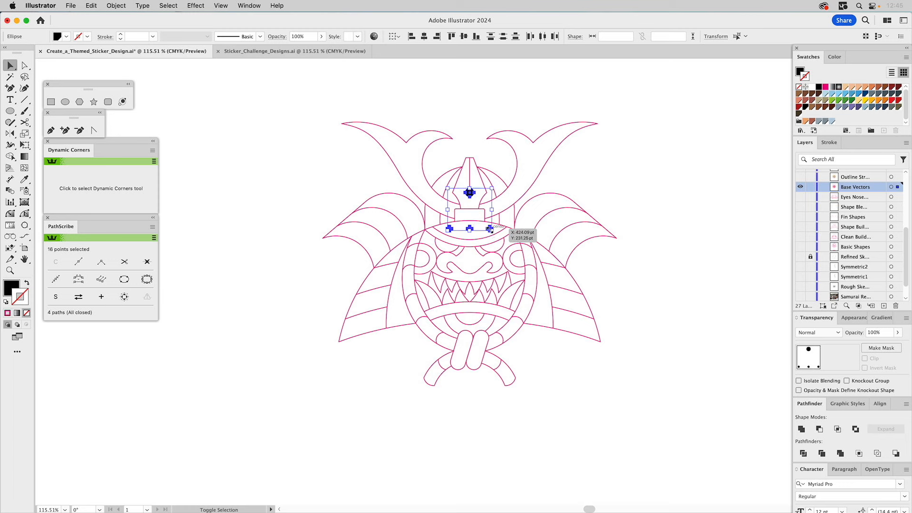
{"action": "key", "text": "super+g"}
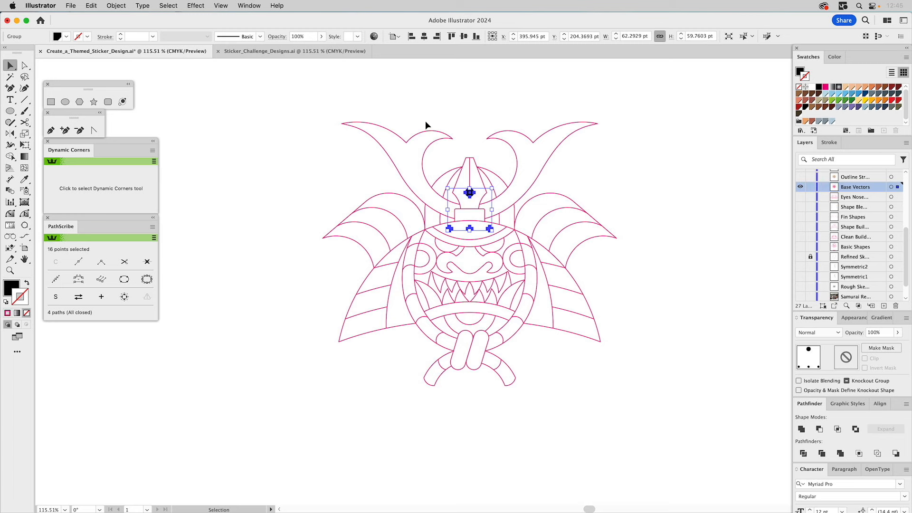
{"action": "left_click", "coordinate": [120, 5]}
{"action": "mouse_move", "coordinate": [131, 31]}
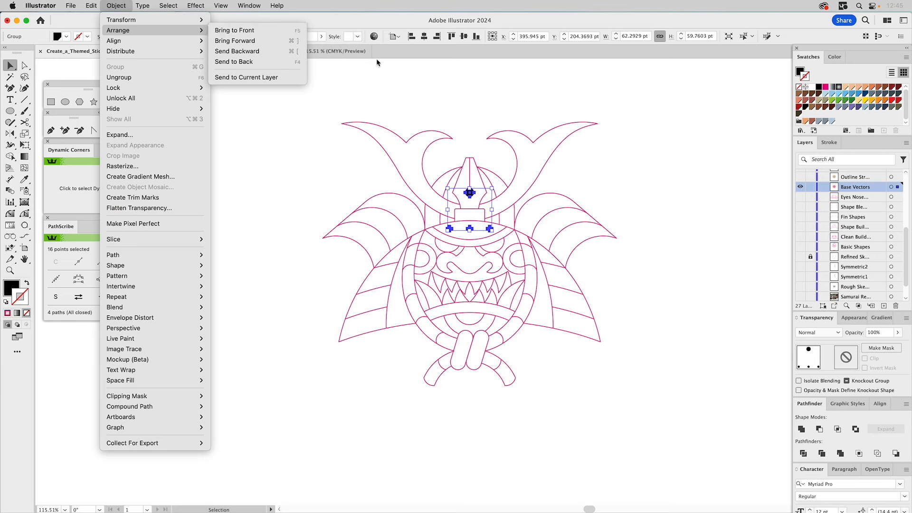
{"action": "left_click", "coordinate": [397, 82]}
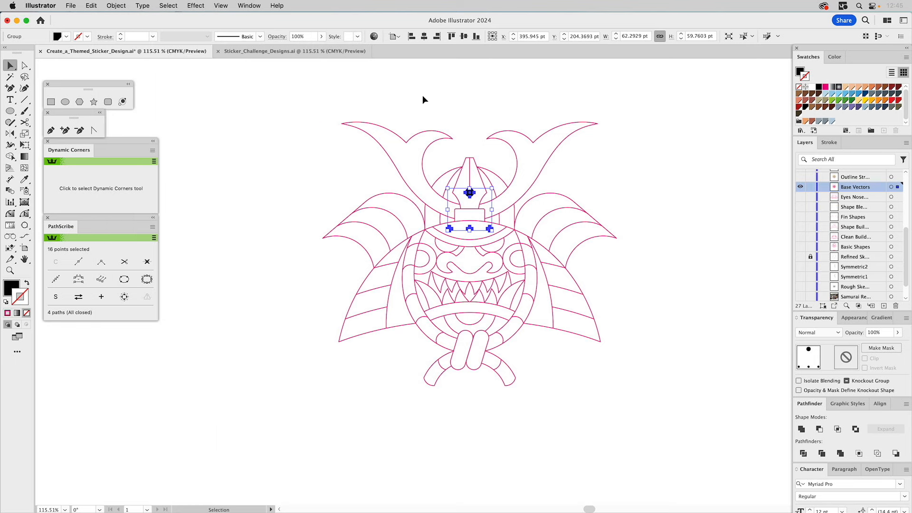
Step: Select all of the mask line work, leaving the group of black circles out of the selection
{"action": "key", "text": "super+a"}
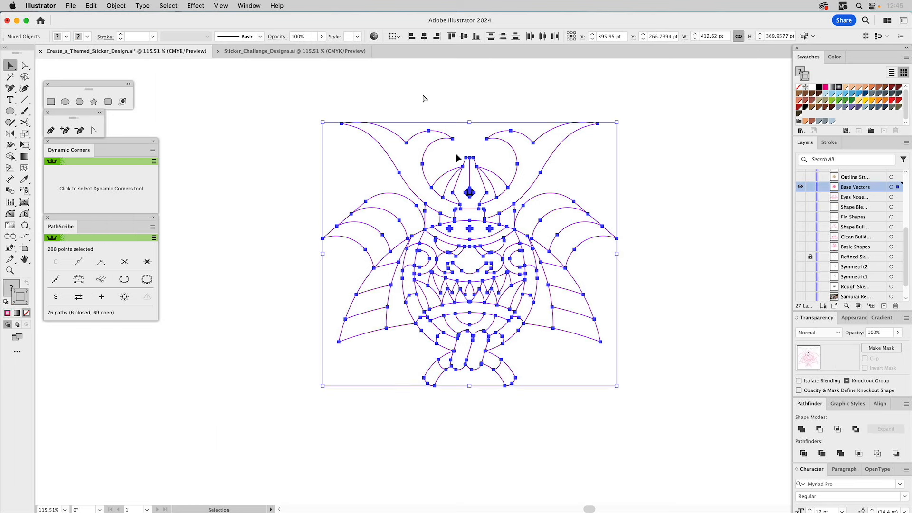
{"action": "left_click", "coordinate": [471, 193], "text": "shift"}
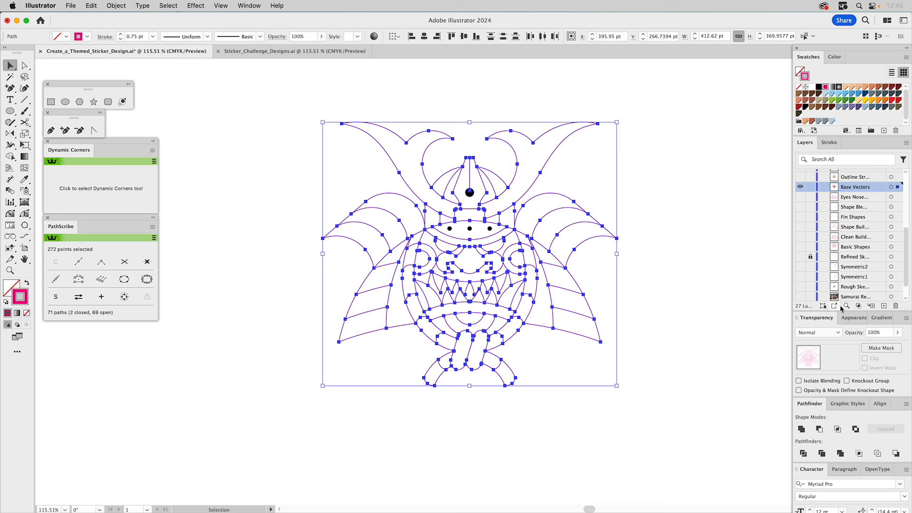
Step: Recolor the strokes of all selected artwork paths to black and hide the selection edges
{"action": "left_click", "coordinate": [830, 142]}
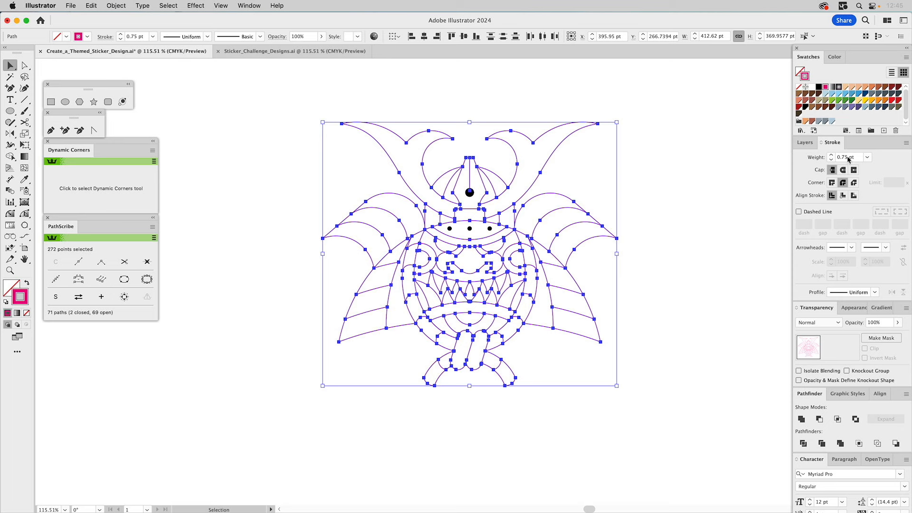
{"action": "left_click", "coordinate": [805, 108]}
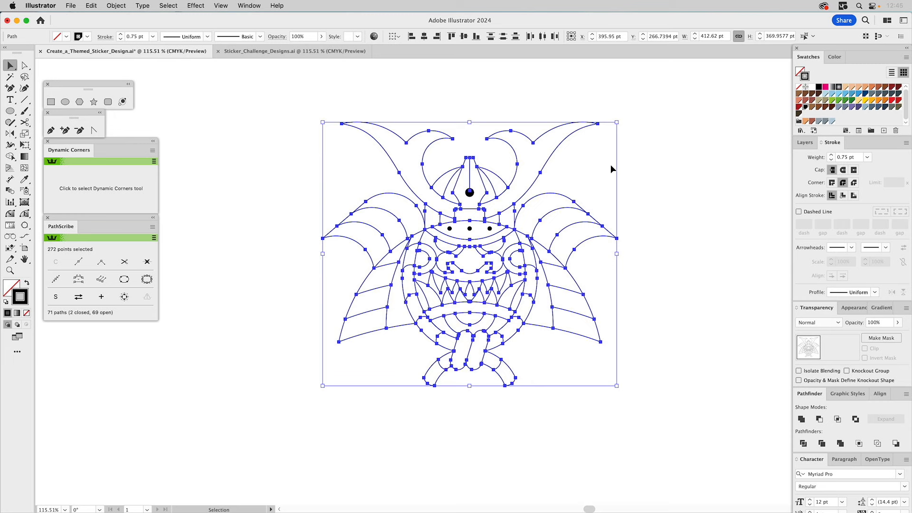
{"action": "key", "text": "a"}
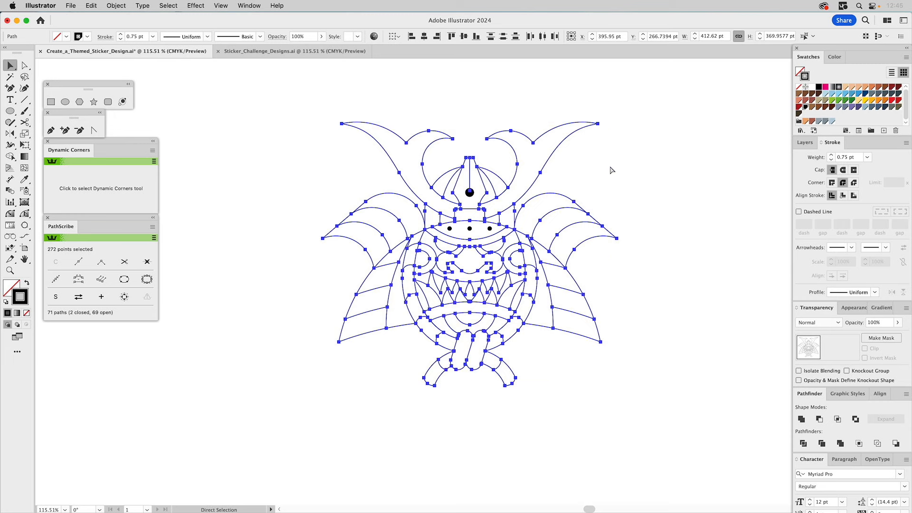
{"action": "key", "text": "super+h"}
{"action": "key", "text": "v"}
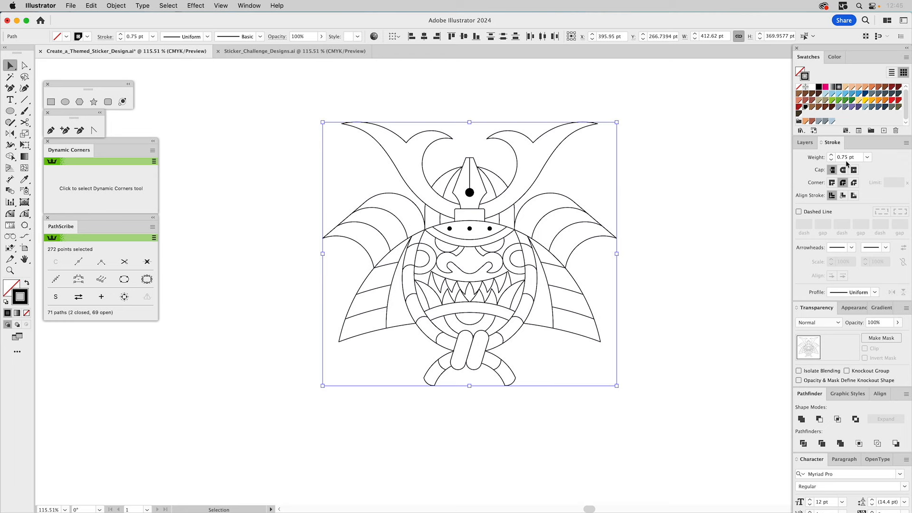
Step: Set the stroke weight of the selected paths to 4 pt, then deselect the artwork
{"action": "left_click", "coordinate": [831, 155]}
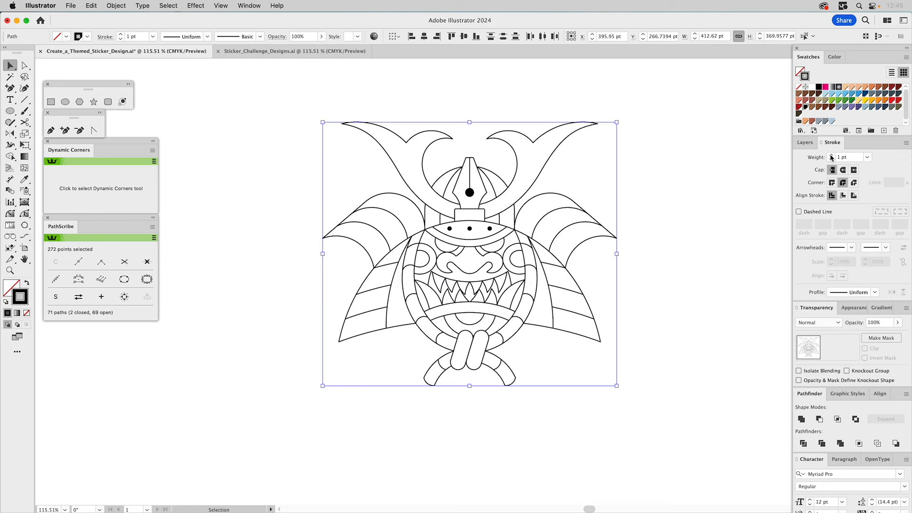
{"action": "left_click", "coordinate": [831, 155]}
{"action": "left_click", "coordinate": [831, 155]}
{"action": "left_click", "coordinate": [831, 155]}
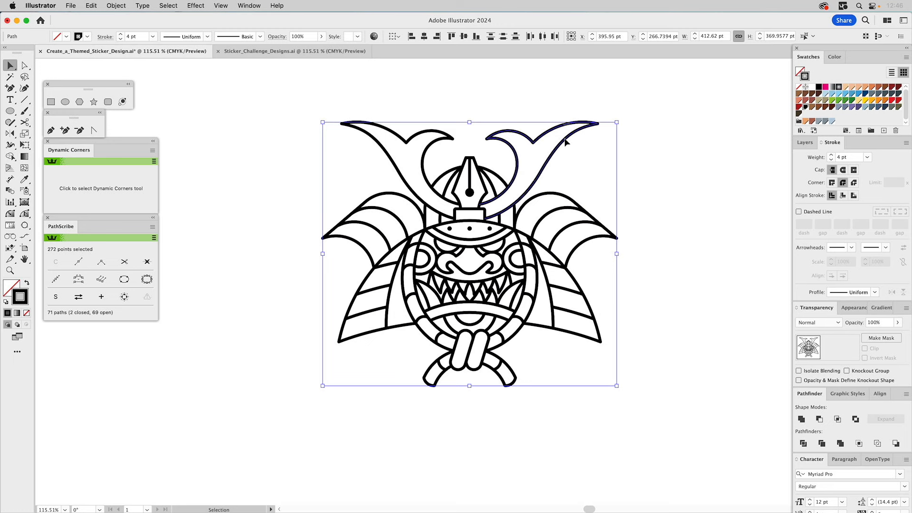
{"action": "key", "text": "shift+super+b"}
{"action": "key", "text": "super+h"}
{"action": "key", "text": "shift+super+b"}
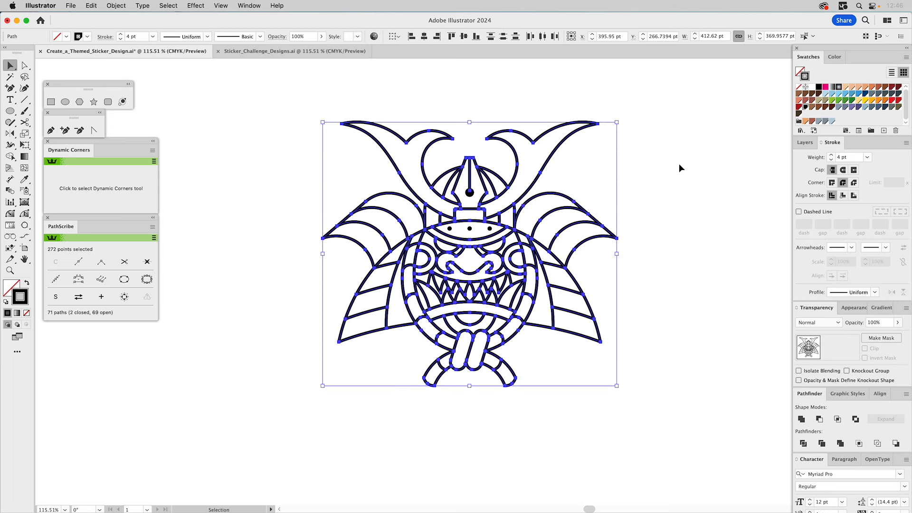
{"action": "key", "text": "shift+super+a"}
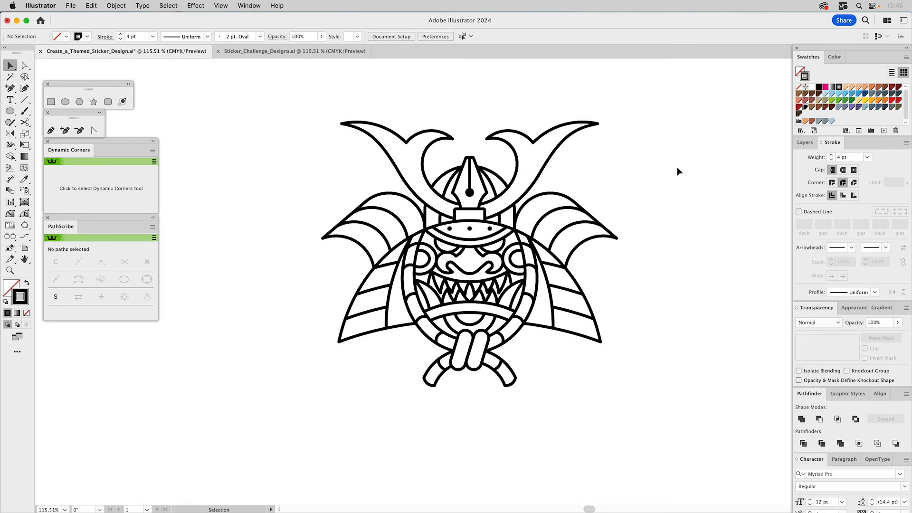
Step: Clear the selection and show the color-coded Outline Str... layer in place of Base Vectors
{"action": "left_click_drag", "start_coordinate": [556, 118], "coordinate": [566, 134]}
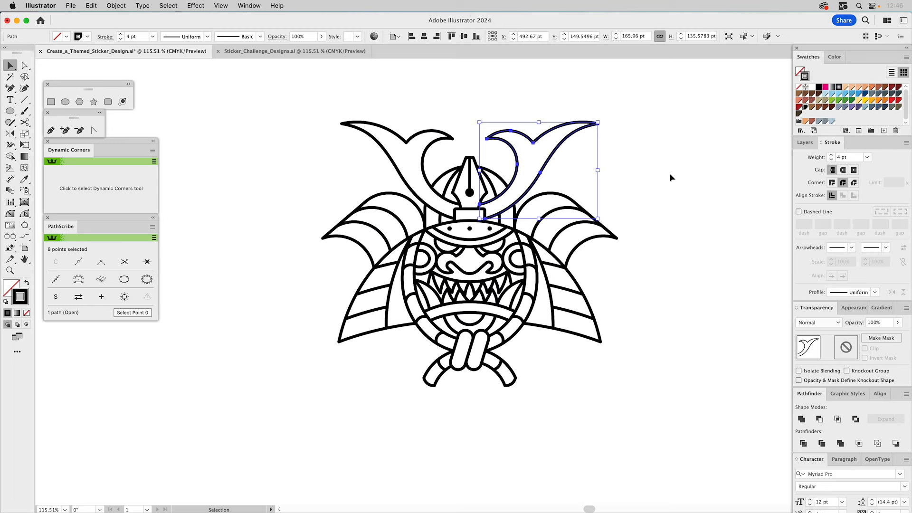
{"action": "left_click", "coordinate": [803, 144]}
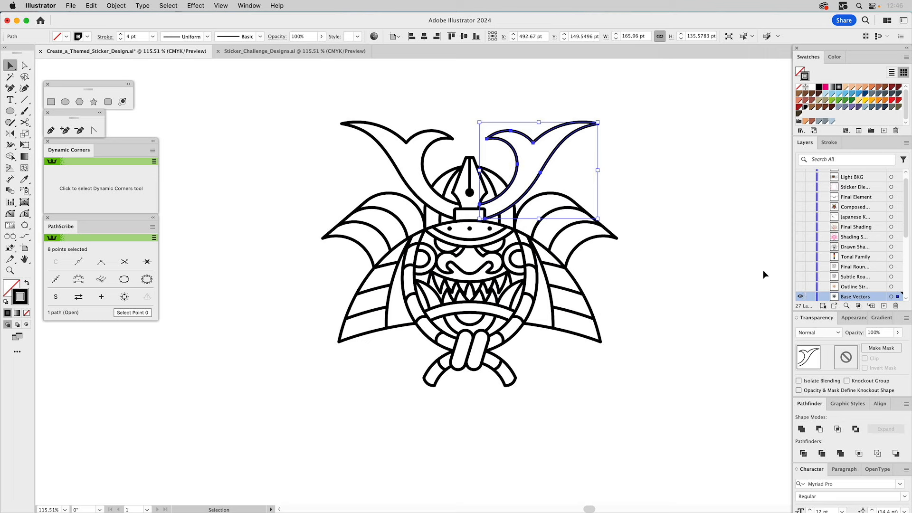
{"action": "left_click", "coordinate": [739, 263]}
{"action": "left_click", "coordinate": [800, 286]}
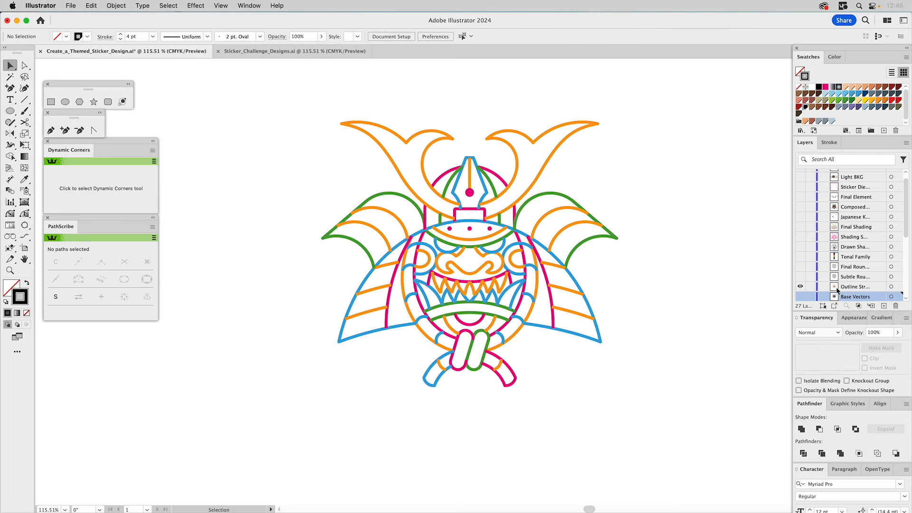
Step: Convert the two green outer fin paths on either side of the helmet into filled shapes with Outline Stroke
{"action": "key", "text": "z"}
{"action": "left_click_drag", "start_coordinate": [326, 134], "coordinate": [594, 390]}
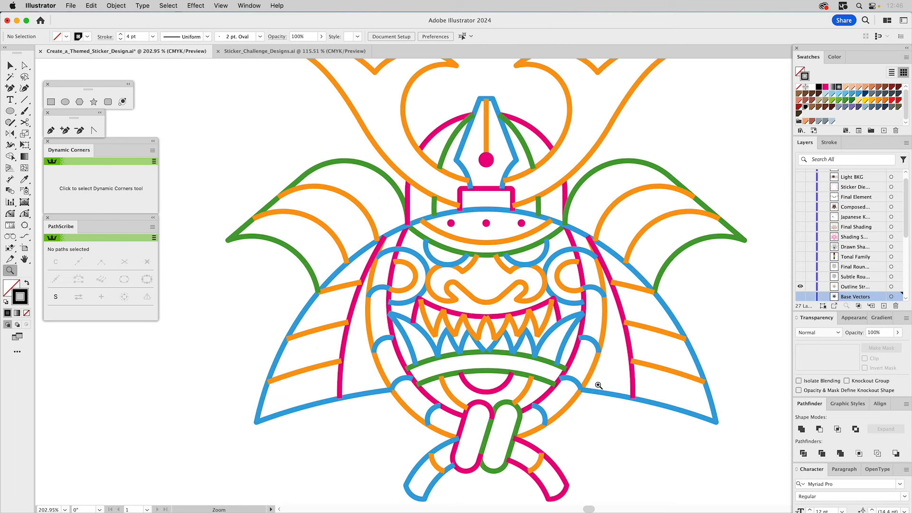
{"action": "key", "text": "v"}
{"action": "left_click", "coordinate": [573, 203]}
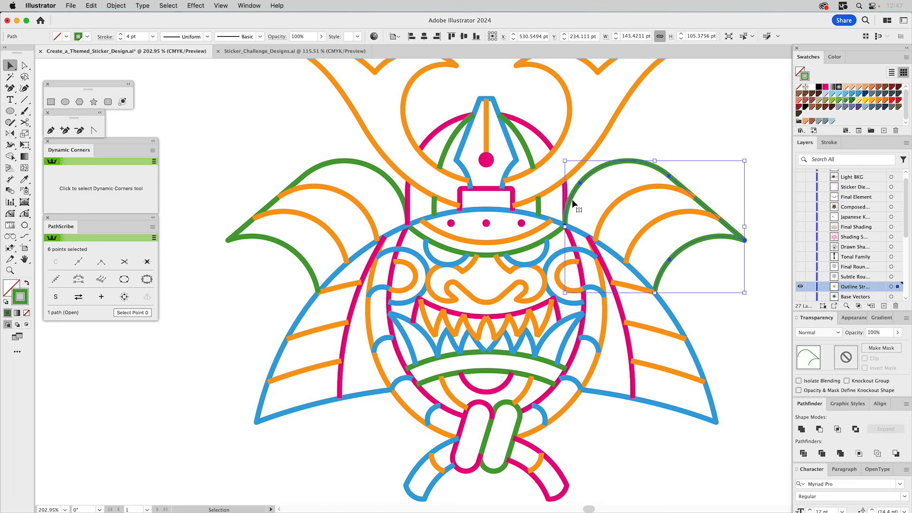
{"action": "left_click", "coordinate": [391, 188], "text": "shift"}
{"action": "left_click", "coordinate": [117, 5]}
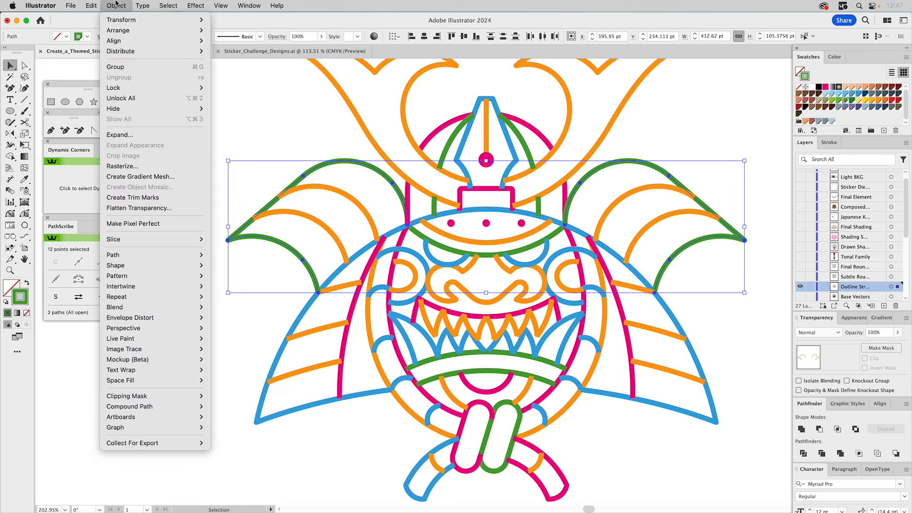
{"action": "mouse_move", "coordinate": [120, 258]}
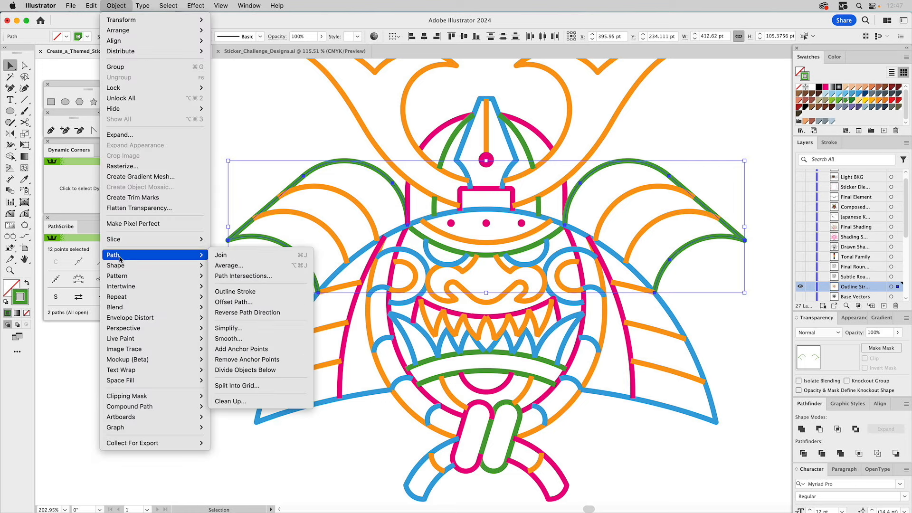
{"action": "left_click", "coordinate": [251, 291]}
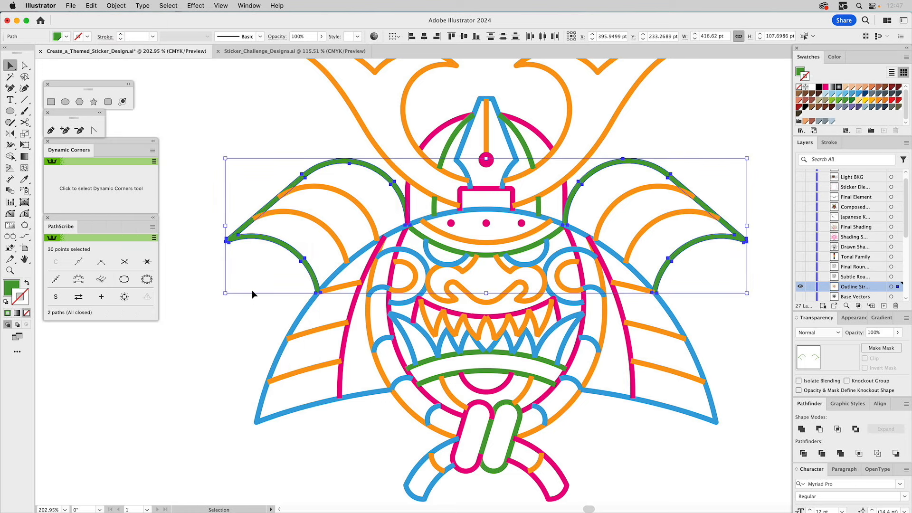
{"action": "left_click", "coordinate": [421, 206]}
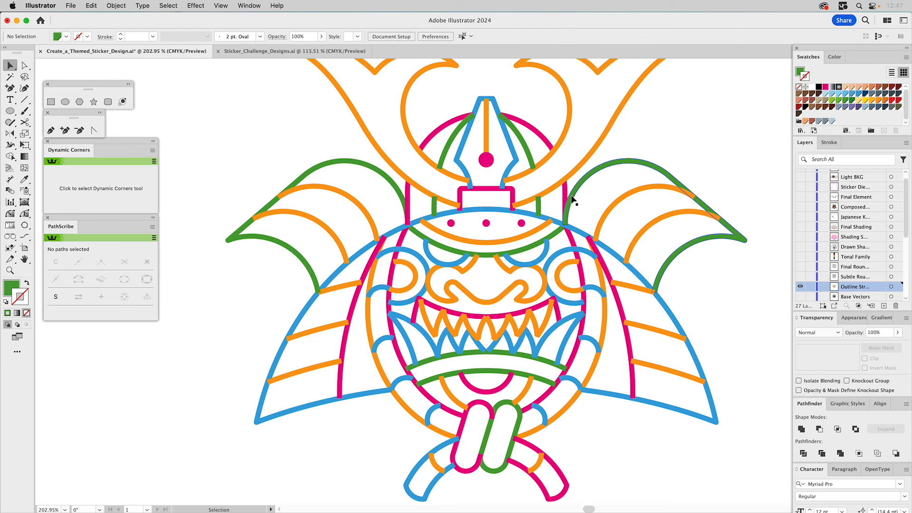
{"action": "left_click", "coordinate": [572, 199]}
{"action": "left_click_drag", "start_coordinate": [321, 159], "coordinate": [277, 227]}
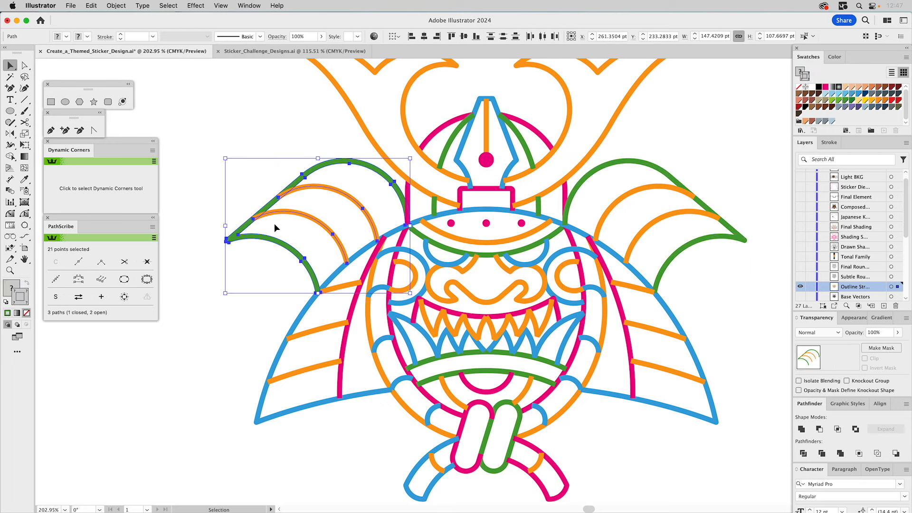
{"action": "left_click", "coordinate": [373, 181]}
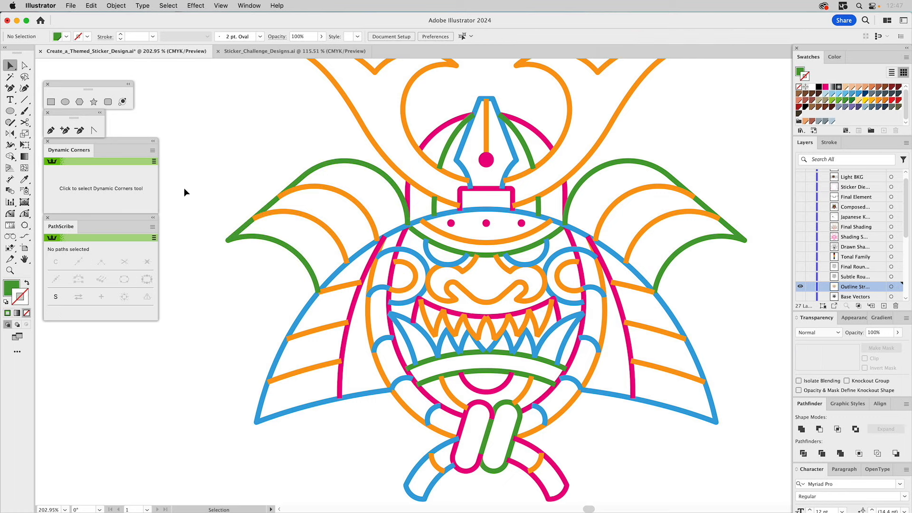
Step: Trim the inner lower end of the left green fin shape by subtracting a rectangle placed over its overlap with the magenta line
{"action": "left_click", "coordinate": [10, 271]}
{"action": "left_click_drag", "start_coordinate": [354, 148], "coordinate": [707, 342]}
{"action": "scroll", "coordinate": [218, 243], "scroll_direction": "left", "scroll_amount": 5}
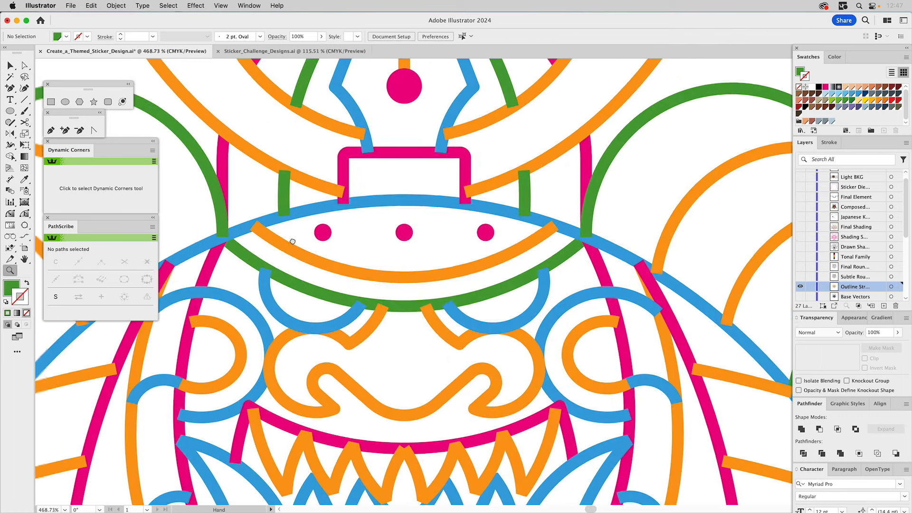
{"action": "left_click", "coordinate": [51, 102]}
{"action": "left_click_drag", "start_coordinate": [319, 173], "coordinate": [290, 251]}
{"action": "key", "text": "v"}
{"action": "left_click", "coordinate": [267, 152], "text": "shift"}
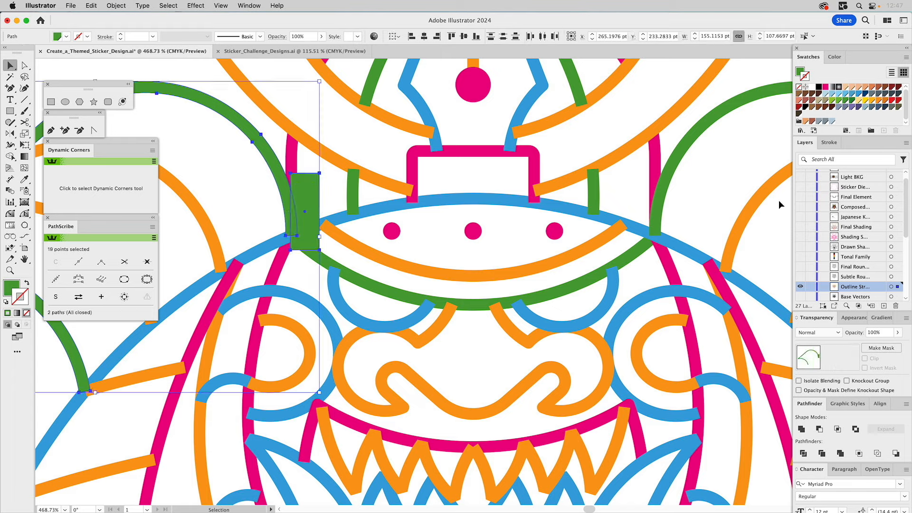
{"action": "left_click", "coordinate": [820, 429]}
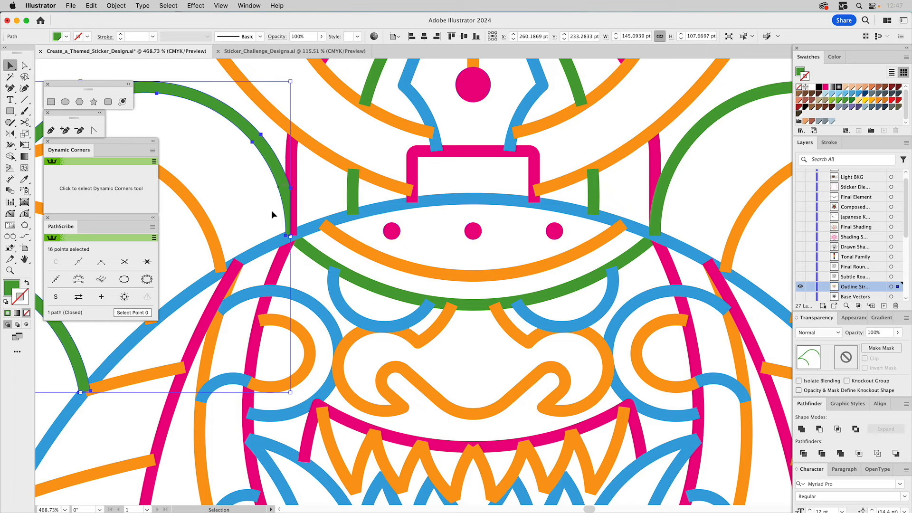
Step: Trim the inner end of the right green fin shape by subtracting a rectangle about 9.5 × 36.8 pt
{"action": "left_click", "coordinate": [55, 102]}
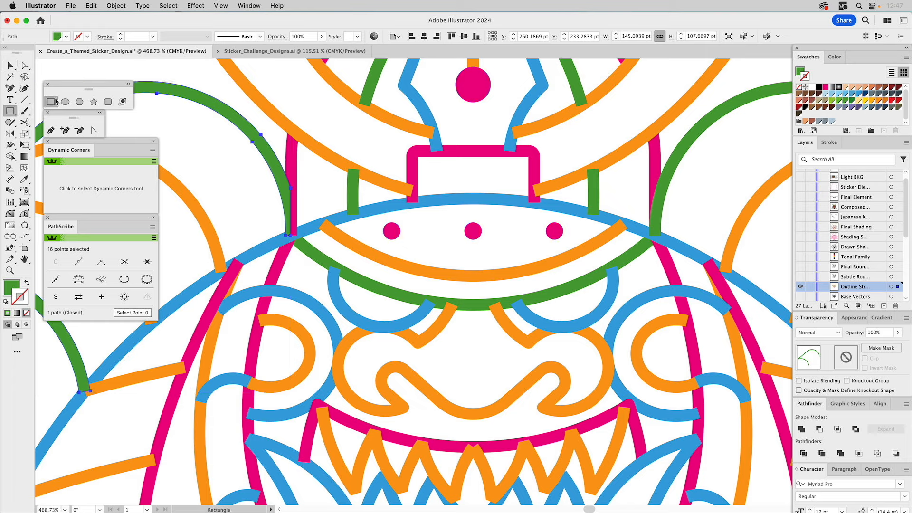
{"action": "mouse_move", "coordinate": [629, 151]}
{"action": "left_mouse_down"}
{"action": "mouse_move", "coordinate": [656, 228]}
{"action": "mouse_move", "coordinate": [656, 258]}
{"action": "left_mouse_up"}
{"action": "key", "text": "v"}
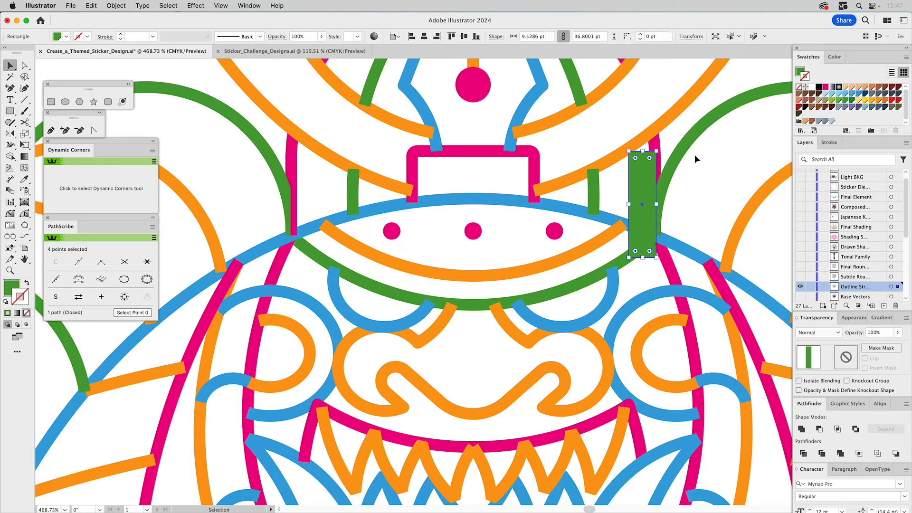
{"action": "left_click", "coordinate": [682, 155], "text": "shift"}
{"action": "left_click", "coordinate": [820, 429]}
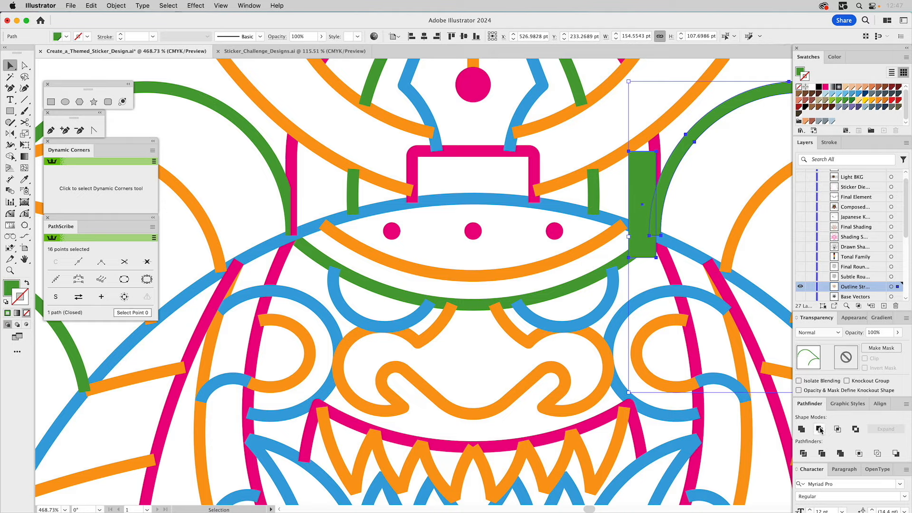
Step: Convert the two blue eye arcs above the nose into filled shapes with Outline Stroke
{"action": "left_click_drag", "start_coordinate": [627, 313], "coordinate": [642, 180]}
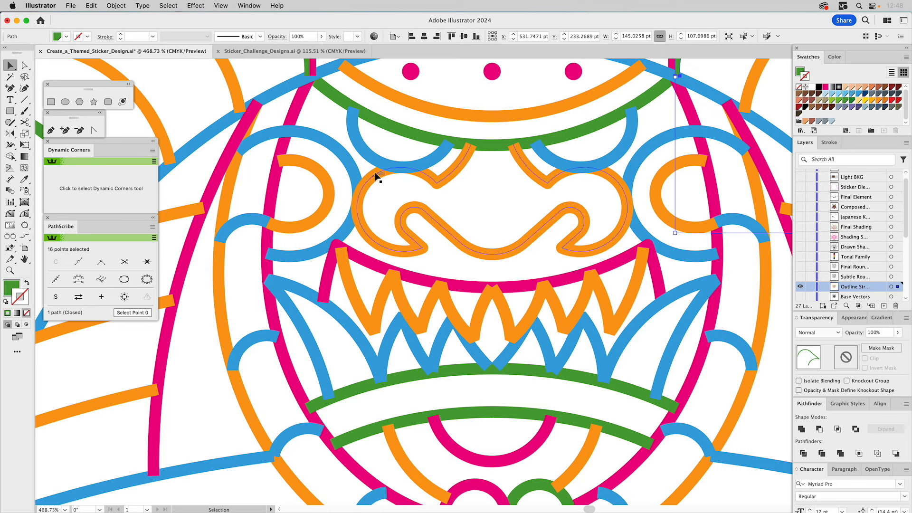
{"action": "left_click_drag", "start_coordinate": [395, 153], "coordinate": [352, 134]}
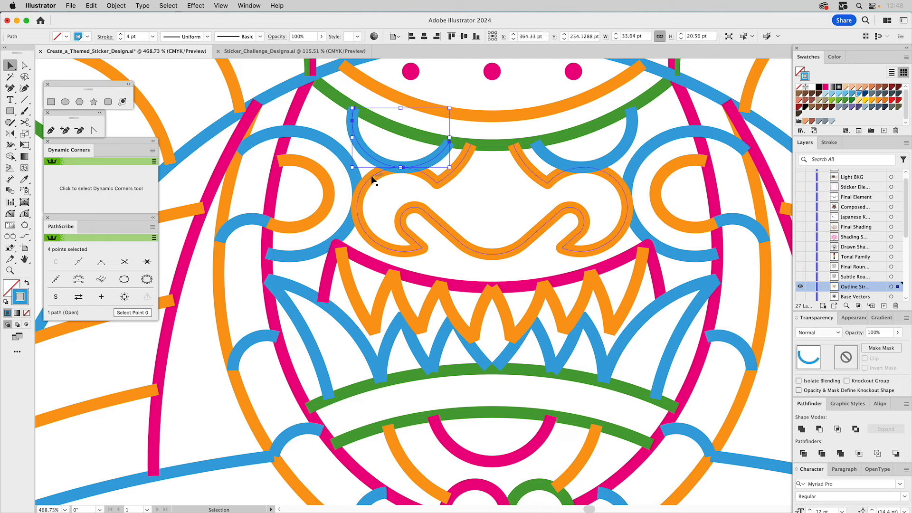
{"action": "left_click", "coordinate": [549, 157], "text": "shift"}
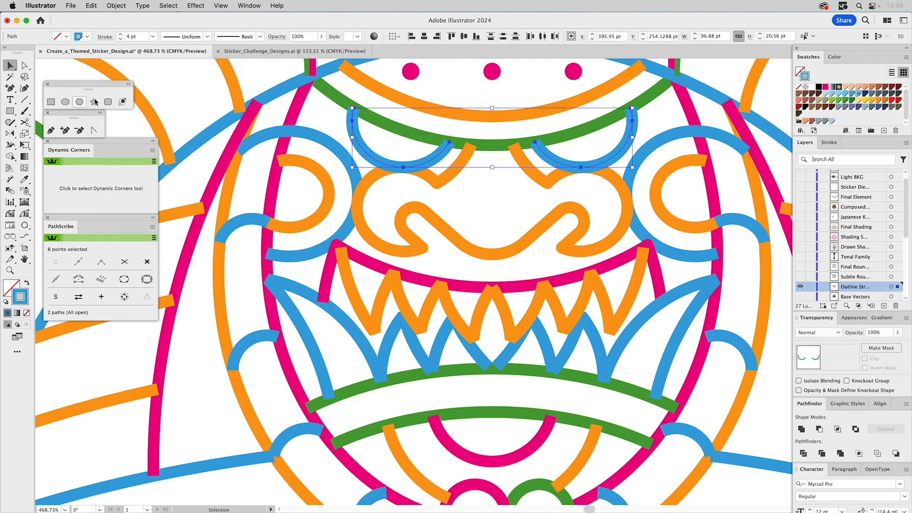
{"action": "left_click", "coordinate": [110, 6]}
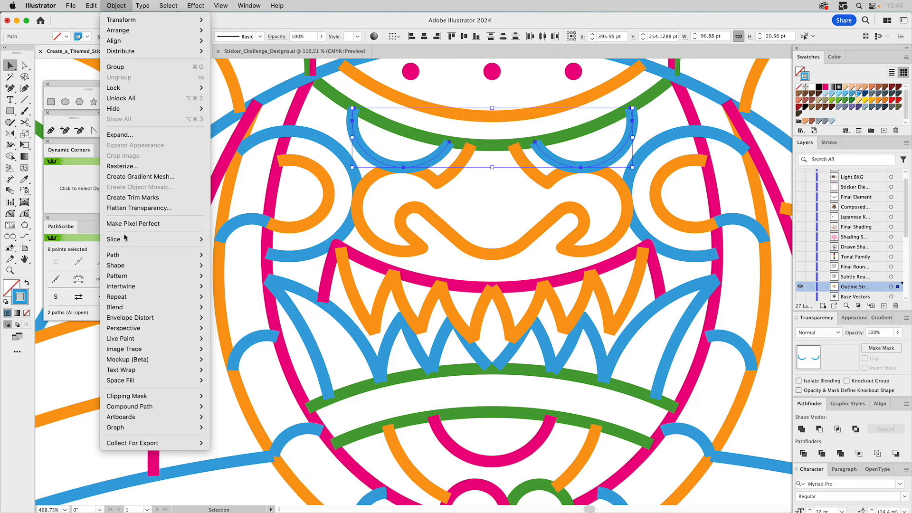
{"action": "mouse_move", "coordinate": [127, 257]}
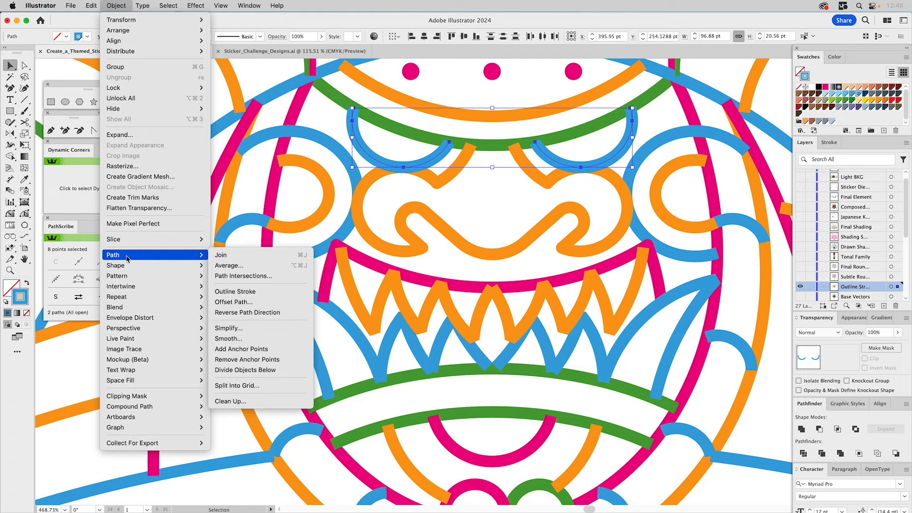
{"action": "left_click", "coordinate": [241, 293]}
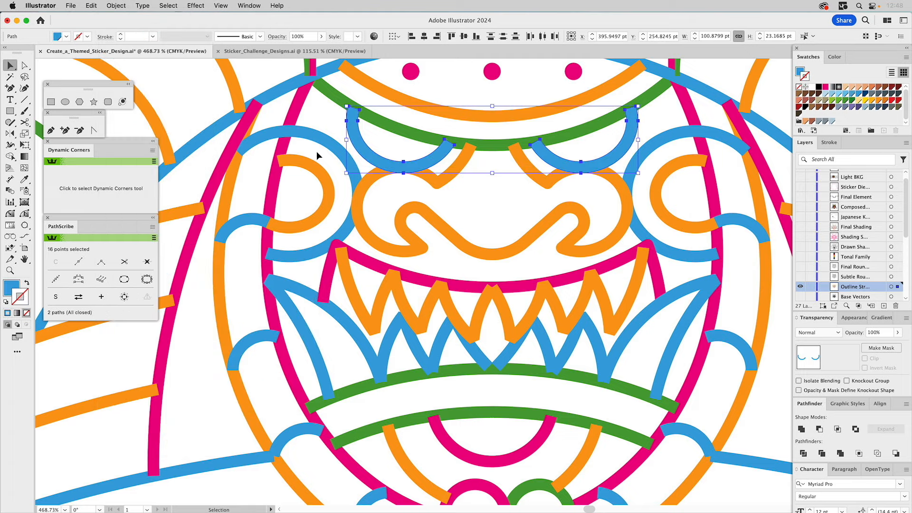
Step: Draw a rectangle about 96.5 × 6.3 pt across the bottoms of the eye arcs and subtract it from the right arc
{"action": "left_click", "coordinate": [51, 101]}
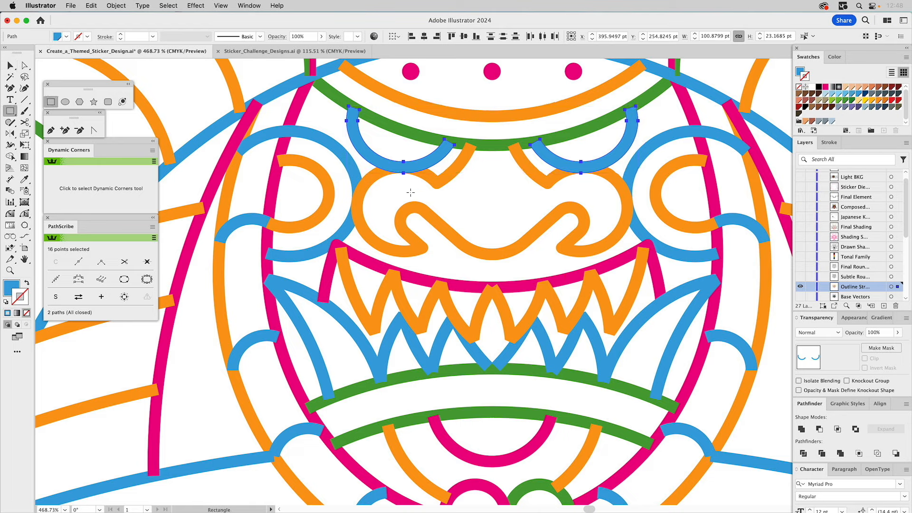
{"action": "left_click_drag", "start_coordinate": [358, 182], "coordinate": [637, 169]}
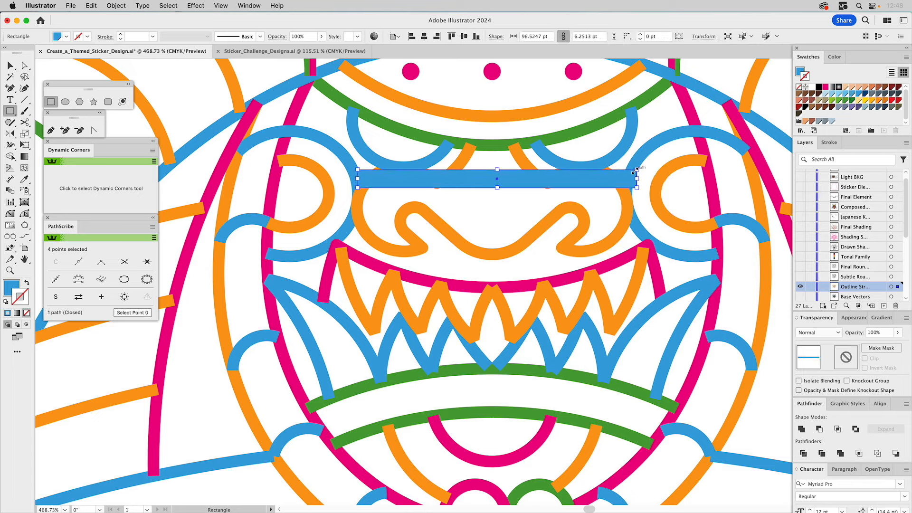
{"action": "key", "text": "v"}
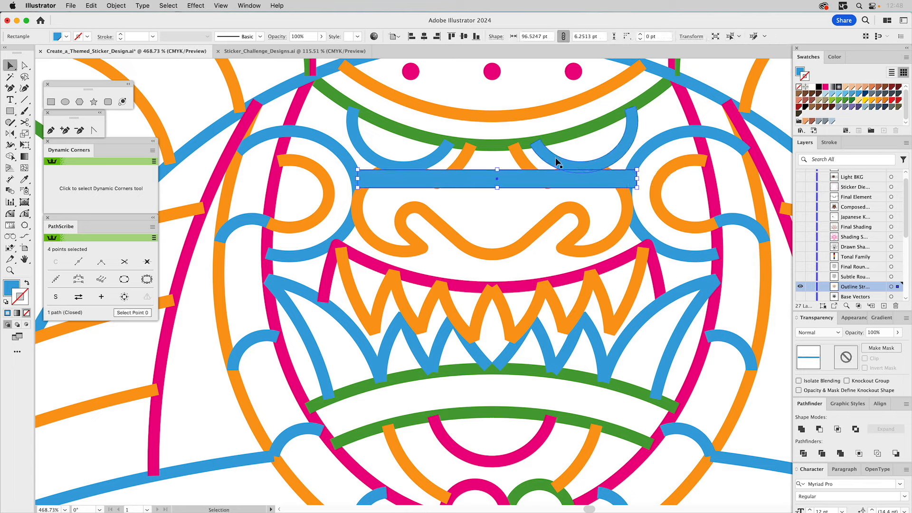
{"action": "left_click", "coordinate": [556, 164], "text": "shift"}
{"action": "left_click", "coordinate": [819, 429]}
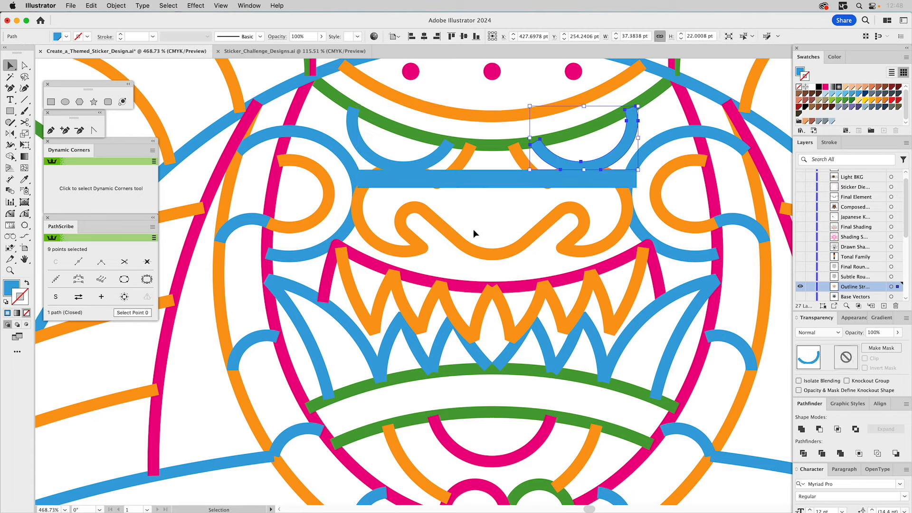
Step: Trim the bottom of the left blue eye arc by subtracting the rectangle that overlaps it, and deselect the artwork
{"action": "left_click", "coordinate": [442, 177]}
{"action": "left_click", "coordinate": [428, 166], "text": "shift"}
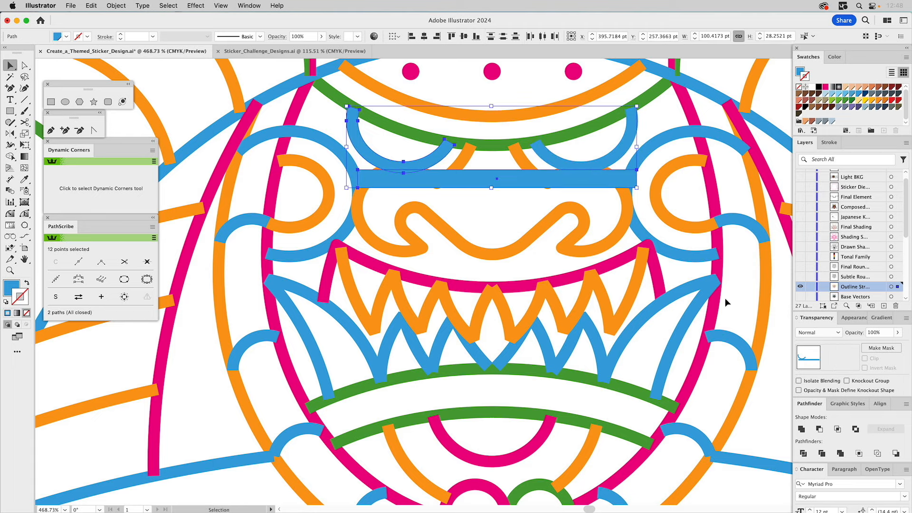
{"action": "left_click", "coordinate": [819, 429]}
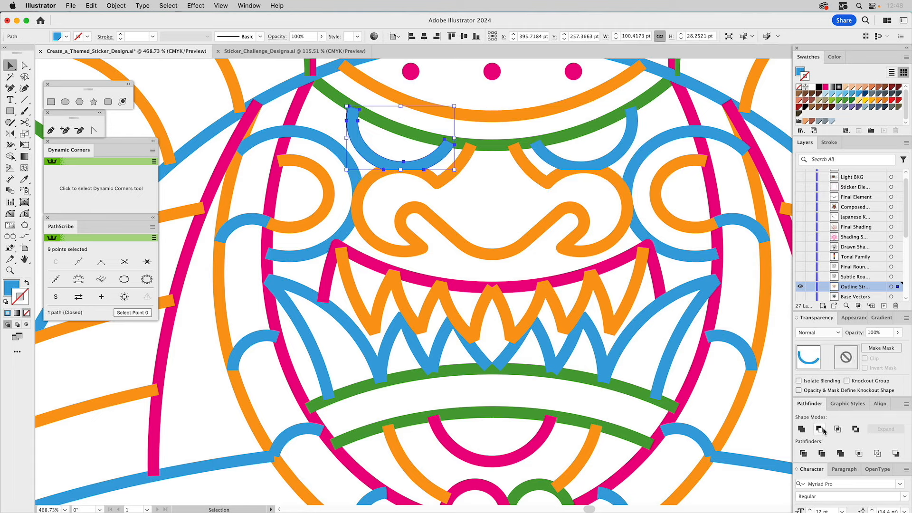
{"action": "left_click", "coordinate": [503, 213]}
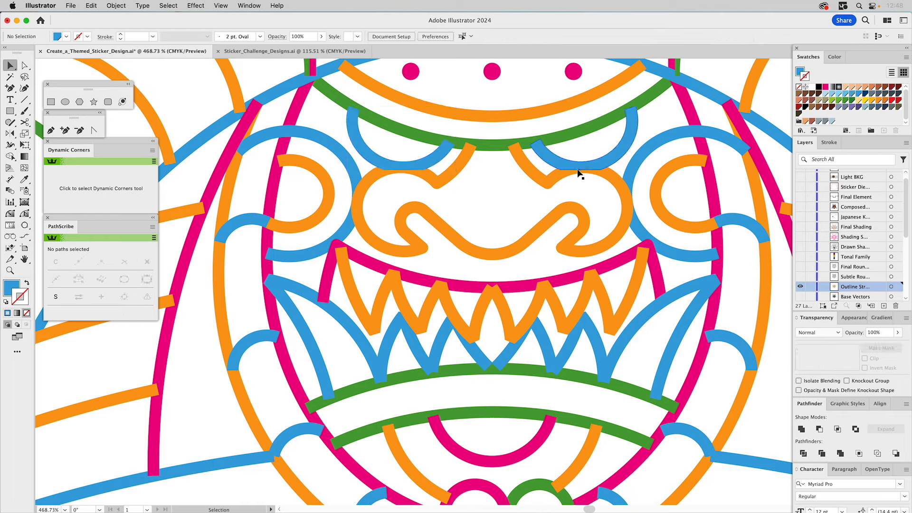
Step: Convert the orange nose line into a filled shape with Outline Stroke
{"action": "left_click", "coordinate": [562, 179]}
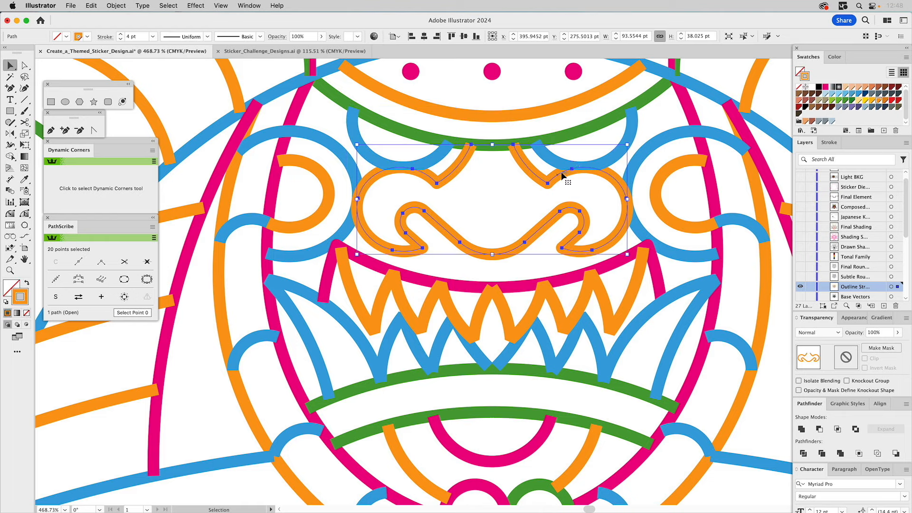
{"action": "left_click", "coordinate": [117, 6]}
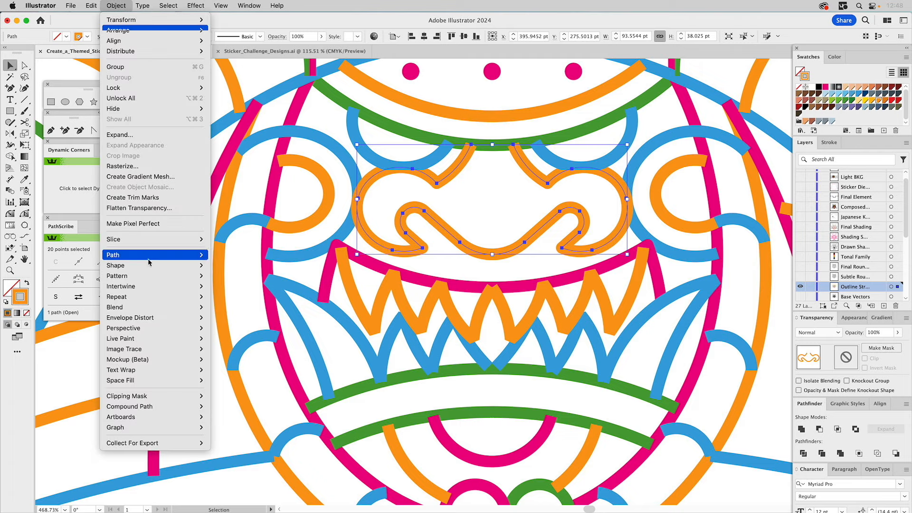
{"action": "mouse_move", "coordinate": [150, 256]}
{"action": "left_click", "coordinate": [234, 292]}
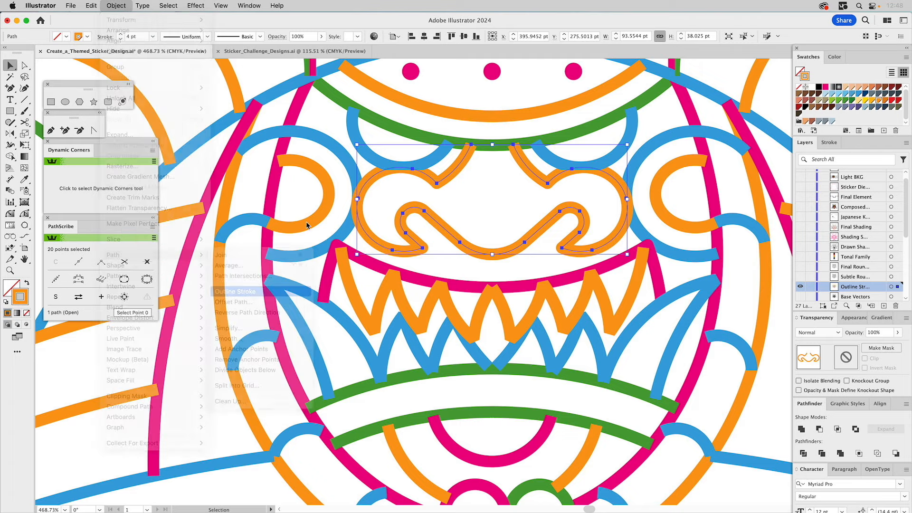
Step: Convert the two large blue cheek circles on either side of the nose into filled shapes with Outline Stroke
{"action": "left_click", "coordinate": [323, 143]}
{"action": "left_click", "coordinate": [646, 153], "text": "shift"}
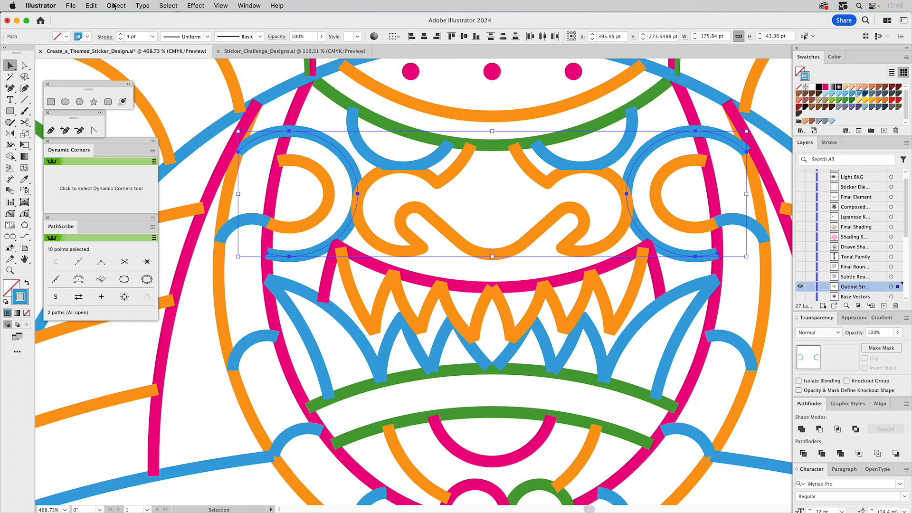
{"action": "left_click", "coordinate": [112, 5]}
{"action": "mouse_move", "coordinate": [123, 254]}
{"action": "left_click", "coordinate": [237, 291]}
{"action": "left_click", "coordinate": [392, 197]}
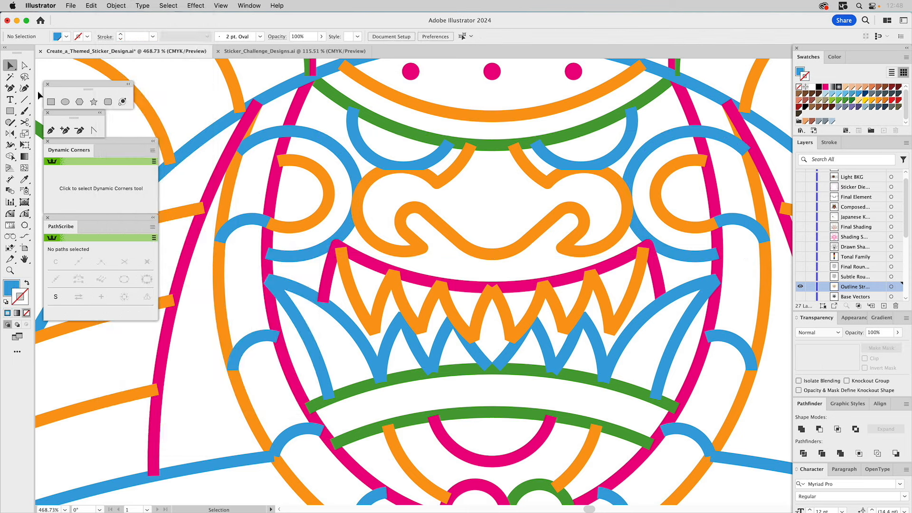
{"action": "left_click", "coordinate": [51, 102]}
{"action": "left_click_drag", "start_coordinate": [331, 168], "coordinate": [350, 226]}
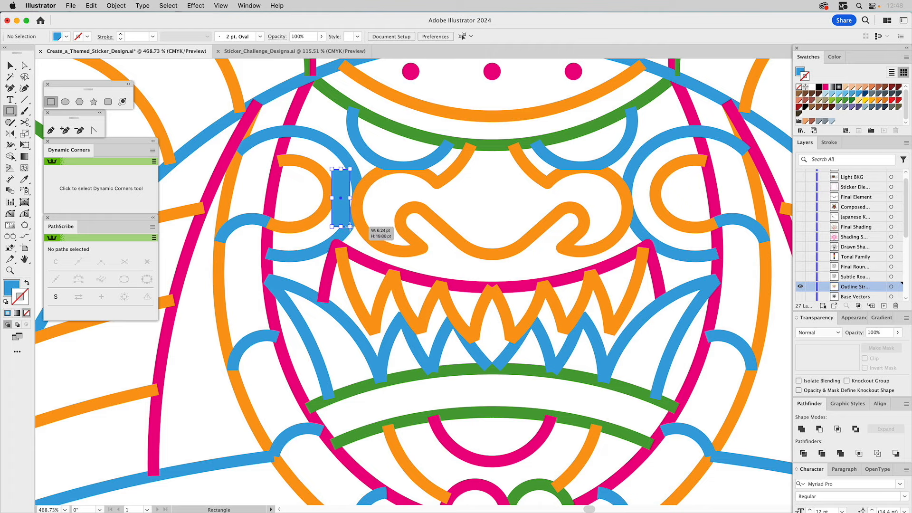
{"action": "key", "text": "super+z"}
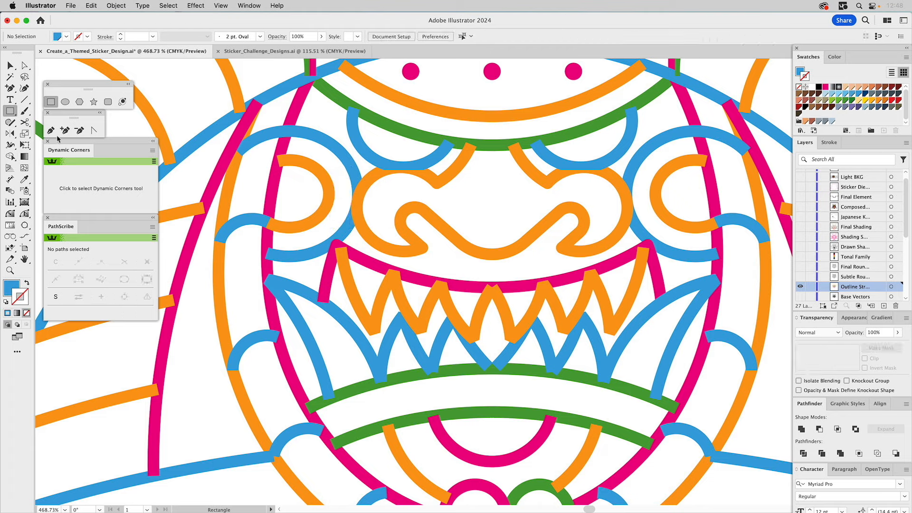
Step: Draw a closed four-sided cutting shape with the Pen tool over the left cheek circle where it meets the nose
{"action": "left_click", "coordinate": [51, 130]}
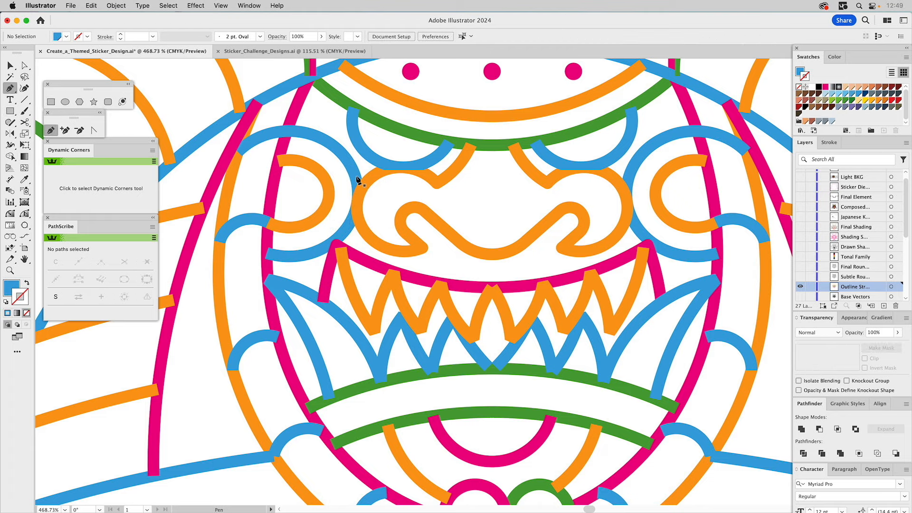
{"action": "left_click_drag", "start_coordinate": [357, 177], "coordinate": [332, 229]}
{"action": "left_click", "coordinate": [329, 224]}
{"action": "left_click", "coordinate": [334, 180]}
{"action": "left_click", "coordinate": [356, 177]}
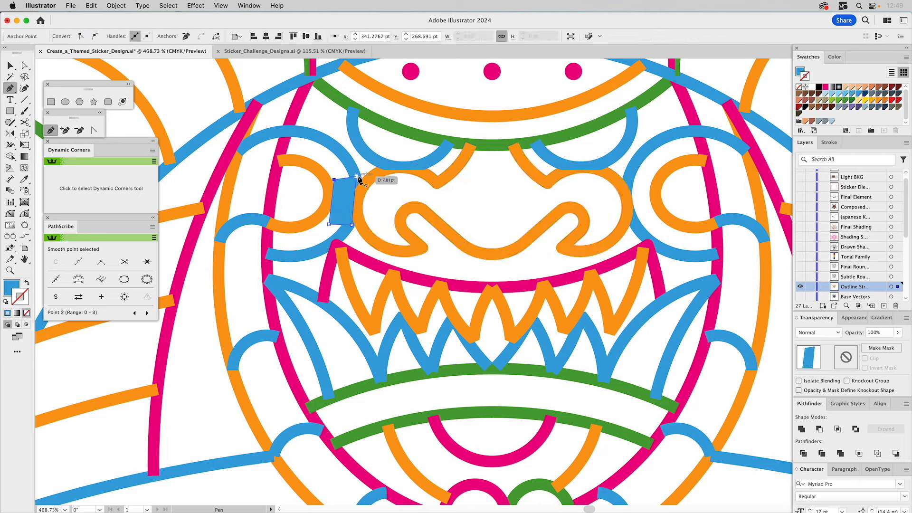
Step: Draw a matching closed four-sided cutting shape over the right cheek circle where it meets the nose
{"action": "left_click", "coordinate": [626, 176]}
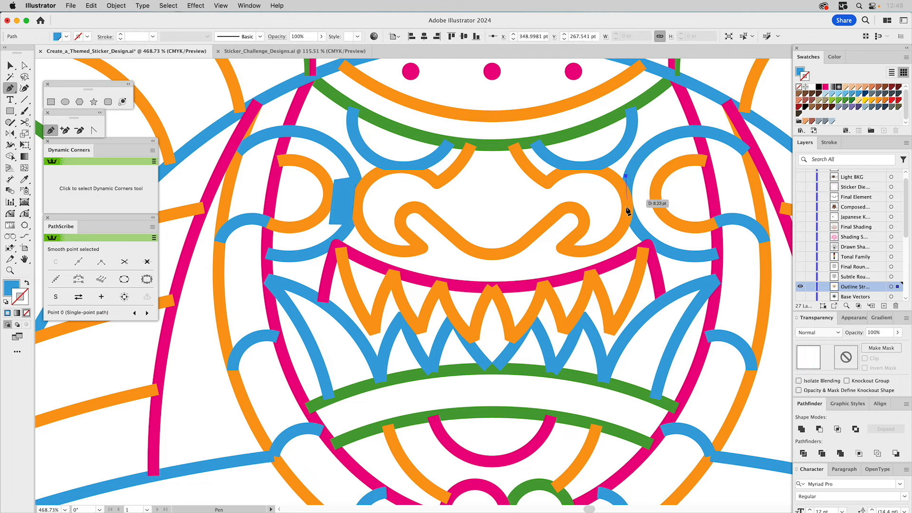
{"action": "left_click_drag", "start_coordinate": [634, 223], "coordinate": [640, 226]}
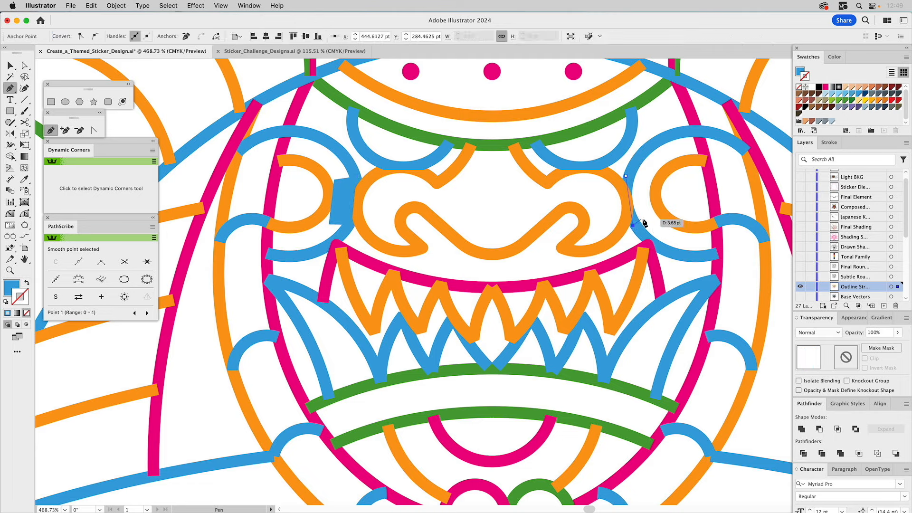
{"action": "left_click", "coordinate": [647, 217]}
{"action": "left_click", "coordinate": [643, 180]}
{"action": "left_click", "coordinate": [626, 176]}
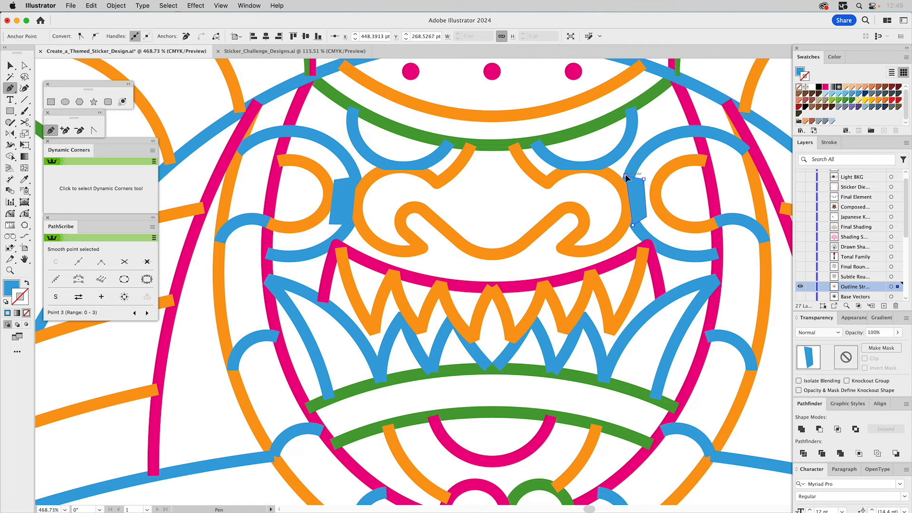
Step: Unite the two four-sided cutting shapes and subtract them from the orange nose outline
{"action": "key", "text": "v"}
{"action": "left_click", "coordinate": [349, 203]}
{"action": "left_click", "coordinate": [639, 195], "text": "shift"}
{"action": "left_click", "coordinate": [801, 428]}
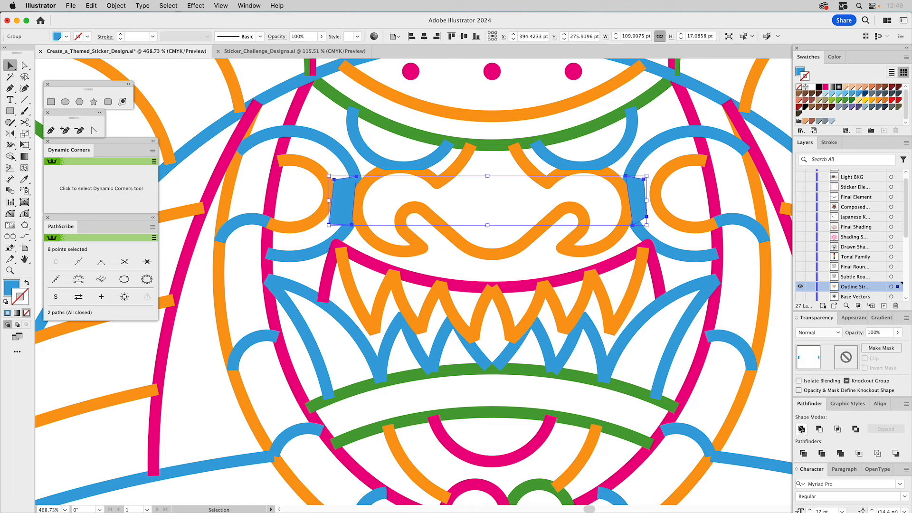
{"action": "left_click", "coordinate": [627, 230], "text": "shift"}
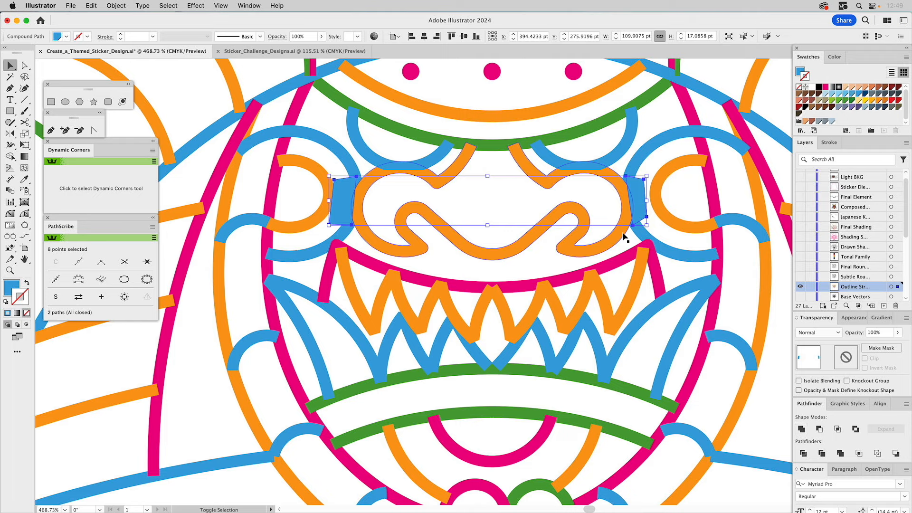
{"action": "left_click", "coordinate": [819, 429]}
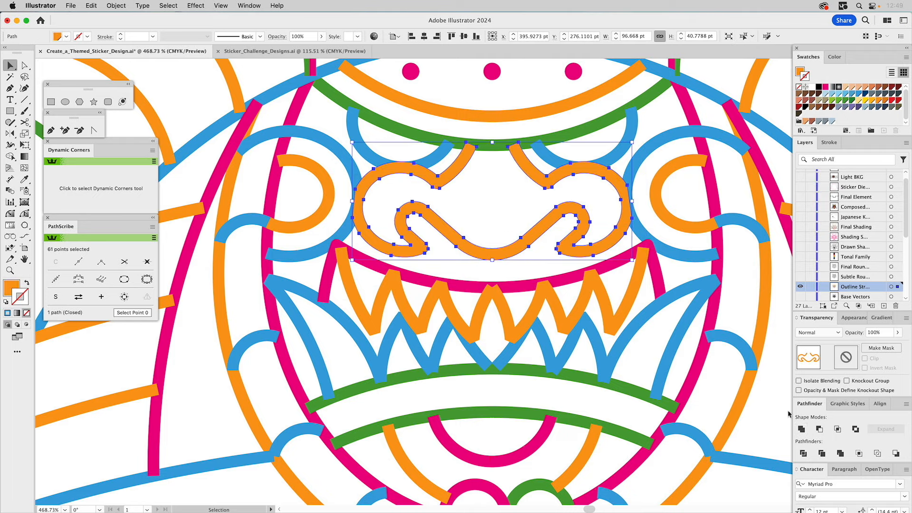
{"action": "left_click", "coordinate": [346, 164]}
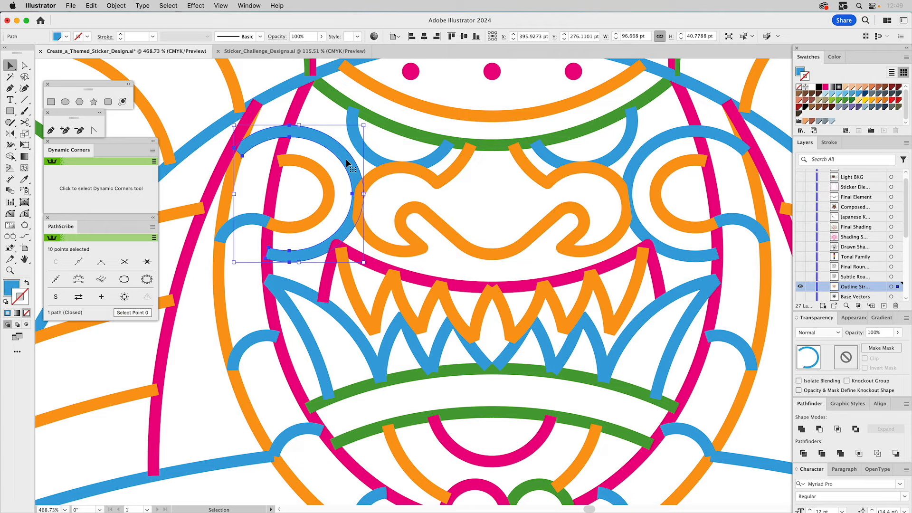
{"action": "left_click", "coordinate": [50, 101]}
{"action": "left_click_drag", "start_coordinate": [400, 150], "coordinate": [374, 223]}
{"action": "key", "text": "Delete"}
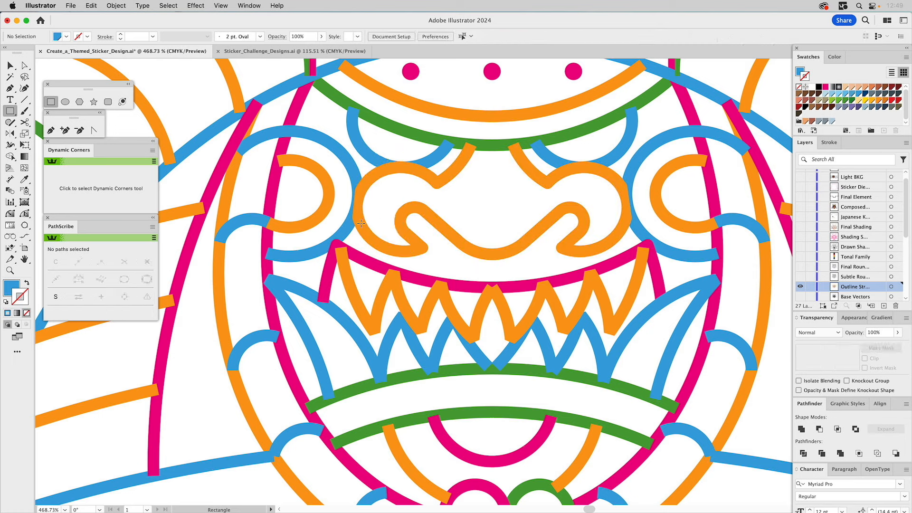
Step: Draw an ellipse about 9.5 × 14.8 pt inside the left curve of the nose, near the left cheek circle
{"action": "left_click", "coordinate": [64, 102]}
{"action": "left_click_drag", "start_coordinate": [376, 208], "coordinate": [390, 229]}
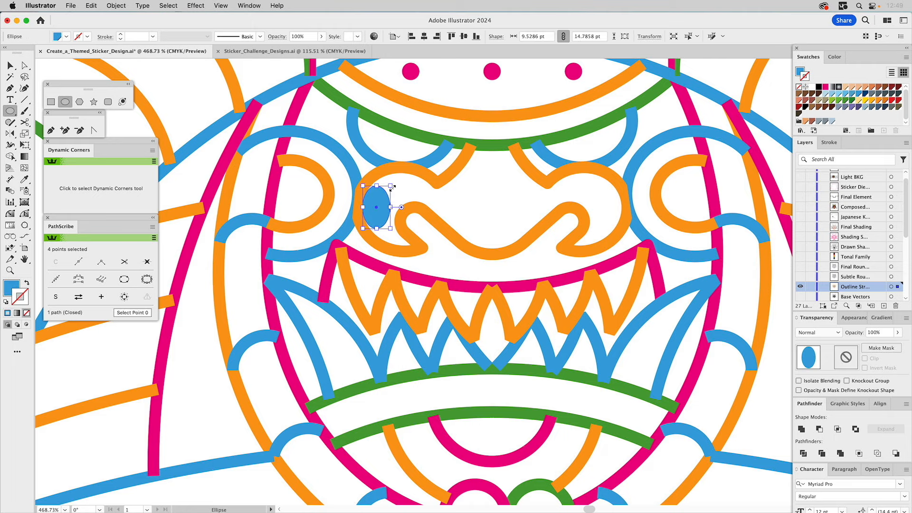
{"action": "key", "text": "v"}
Step: Copy the ellipse about 82 pt across to the nose's right curve and subtract the copy from the right cheek circle
{"action": "left_click_drag", "start_coordinate": [380, 205], "coordinate": [616, 201]}
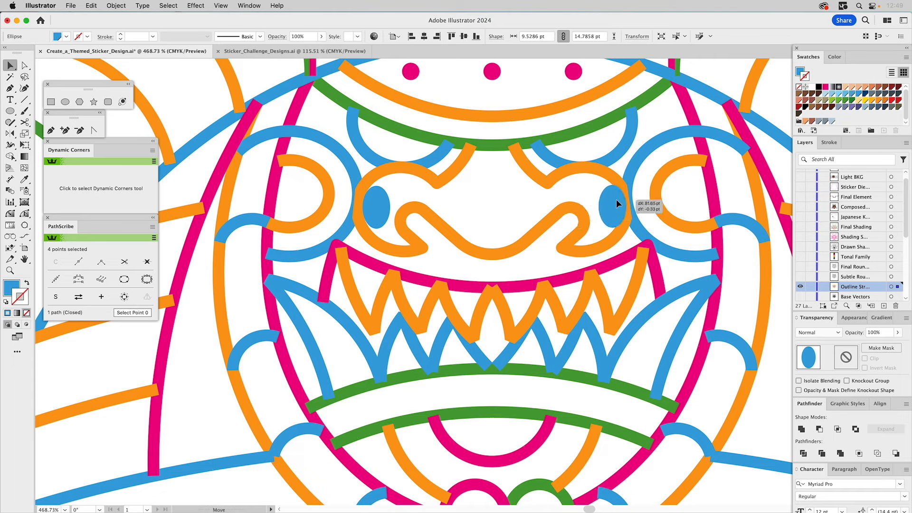
{"action": "left_click", "coordinate": [633, 166], "text": "shift"}
{"action": "left_click", "coordinate": [820, 429]}
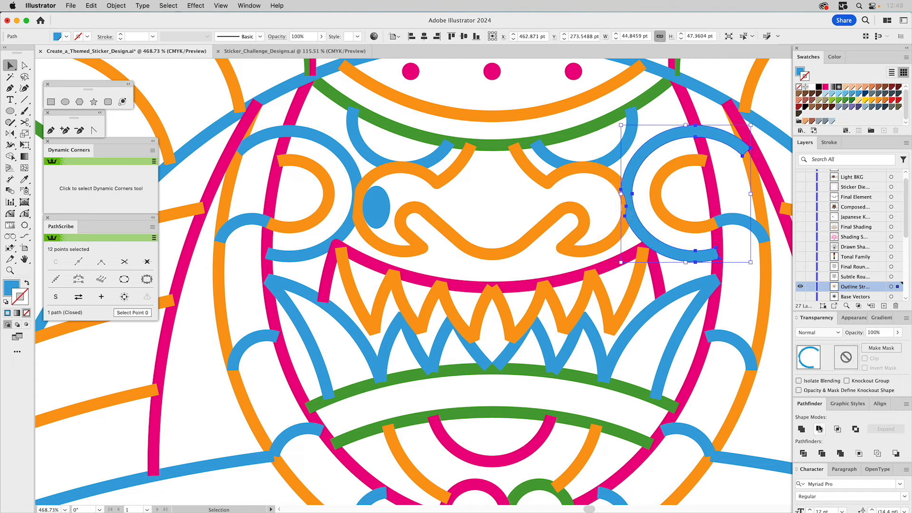
Step: Shift the remaining ellipse about 1.8 pt toward the left cheek circle, subtract it from that circle, and deselect the artwork
{"action": "left_click_drag", "start_coordinate": [375, 205], "coordinate": [372, 208]}
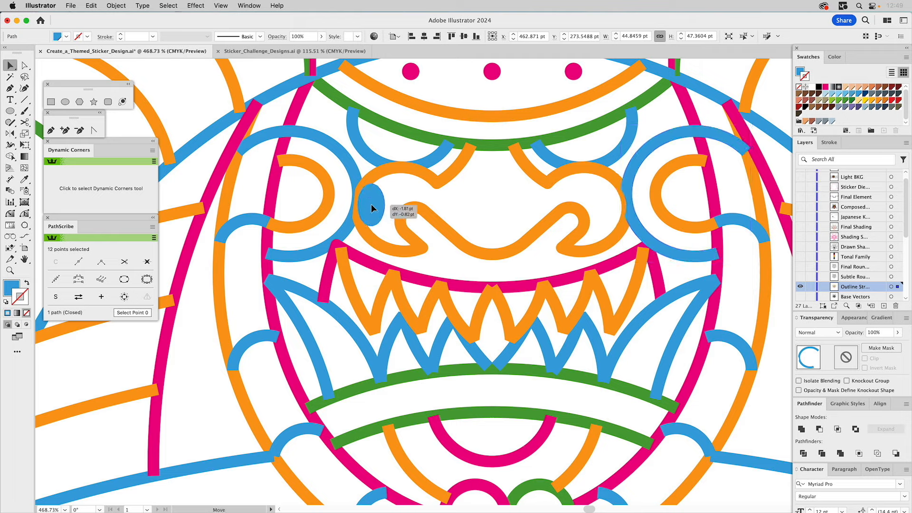
{"action": "left_click", "coordinate": [389, 174], "text": "shift"}
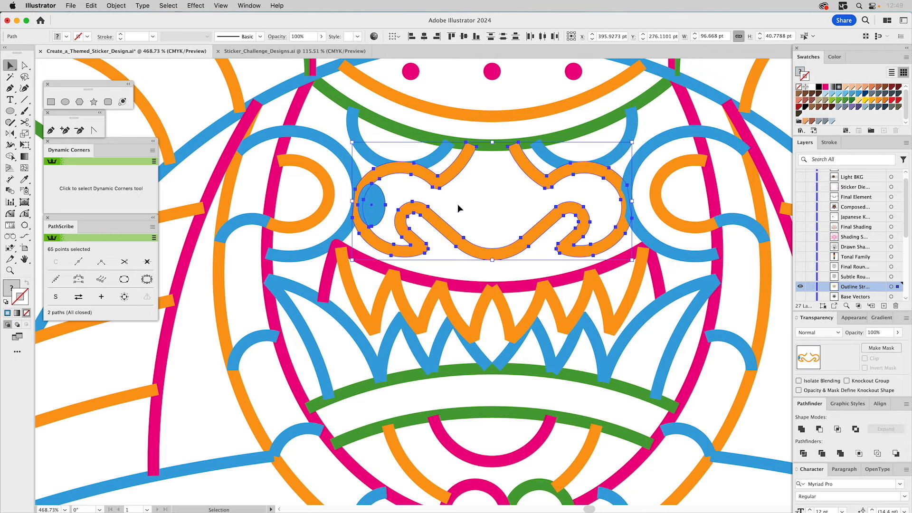
{"action": "left_click", "coordinate": [383, 203]}
{"action": "left_click", "coordinate": [353, 164], "text": "shift"}
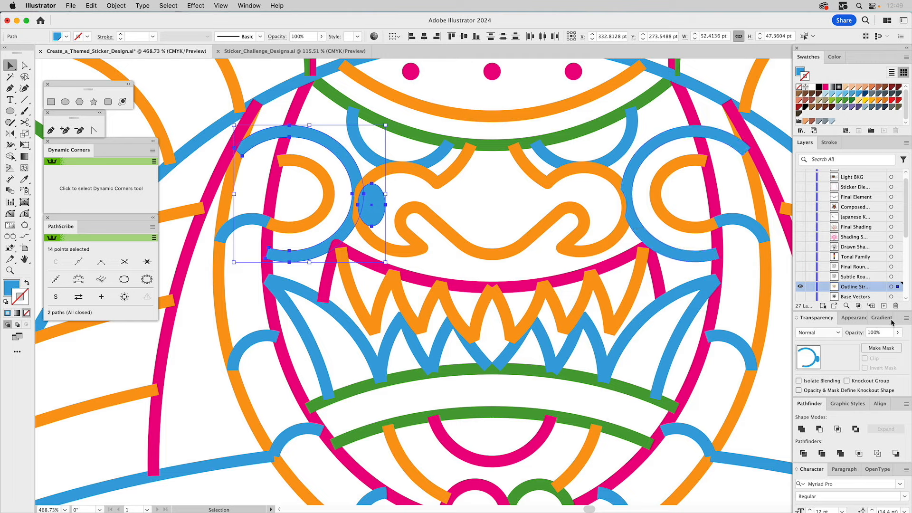
{"action": "left_click", "coordinate": [819, 429]}
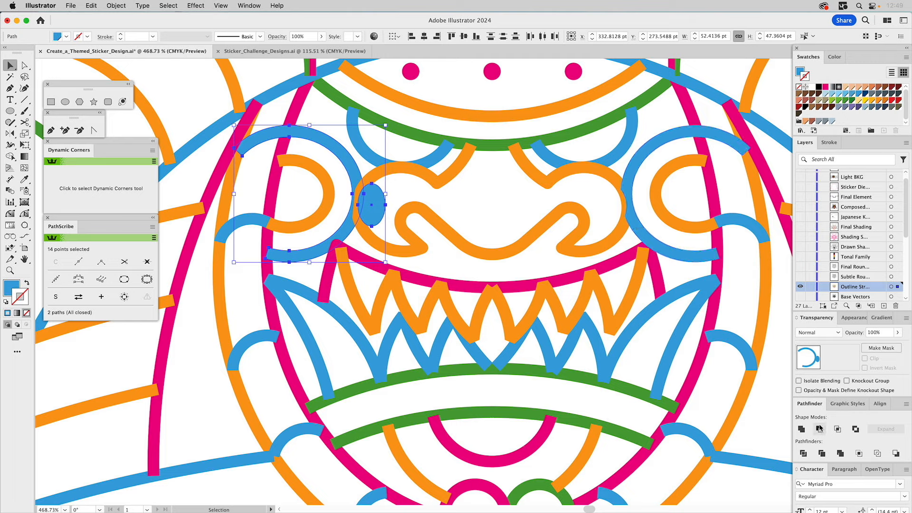
{"action": "left_click", "coordinate": [485, 197]}
{"action": "left_click_drag", "start_coordinate": [340, 193], "coordinate": [371, 209]}
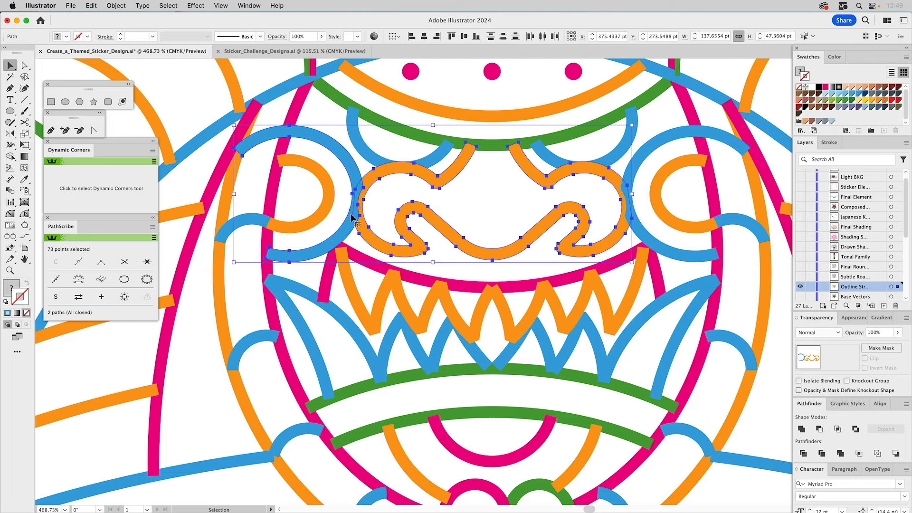
{"action": "left_click", "coordinate": [376, 194]}
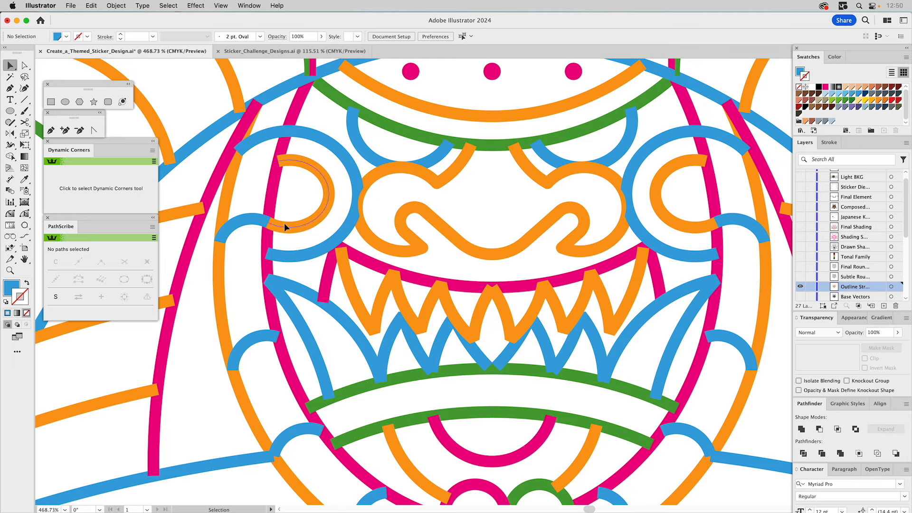
Step: Select all the artwork except the four pink dots and convert the remaining strokes to filled shapes with Outline Stroke
{"action": "key", "text": "super+0"}
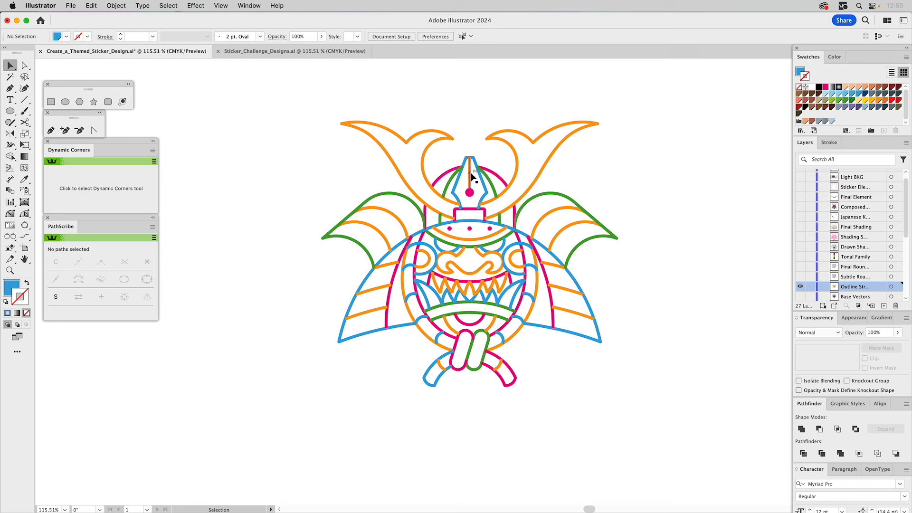
{"action": "key", "text": "super+a"}
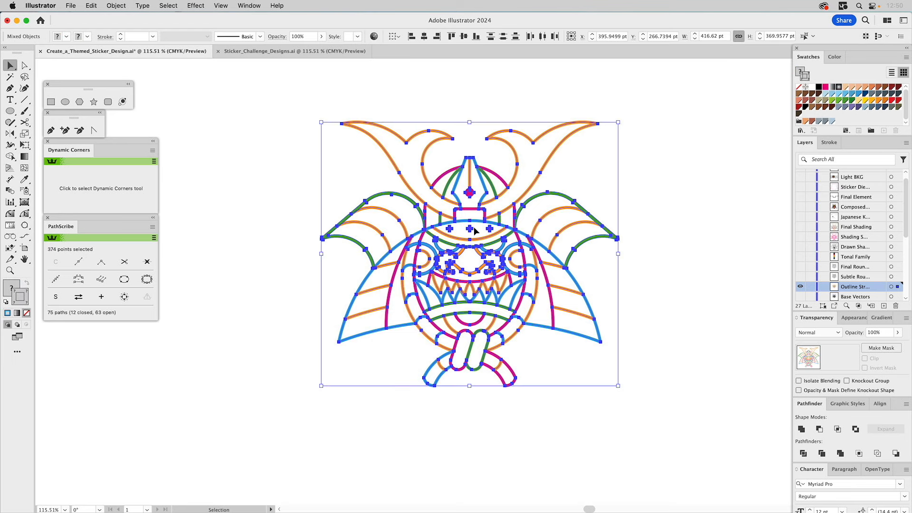
{"action": "left_click", "coordinate": [469, 229], "text": "shift"}
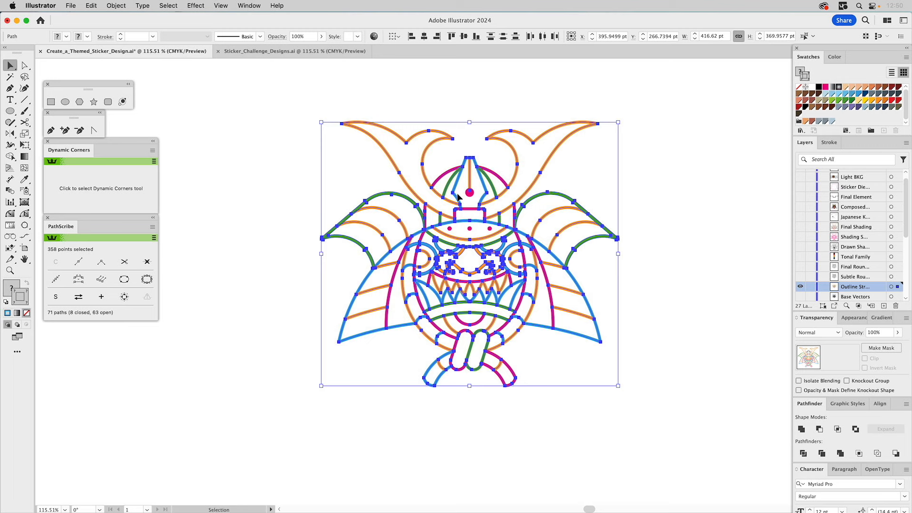
{"action": "left_click", "coordinate": [118, 5]}
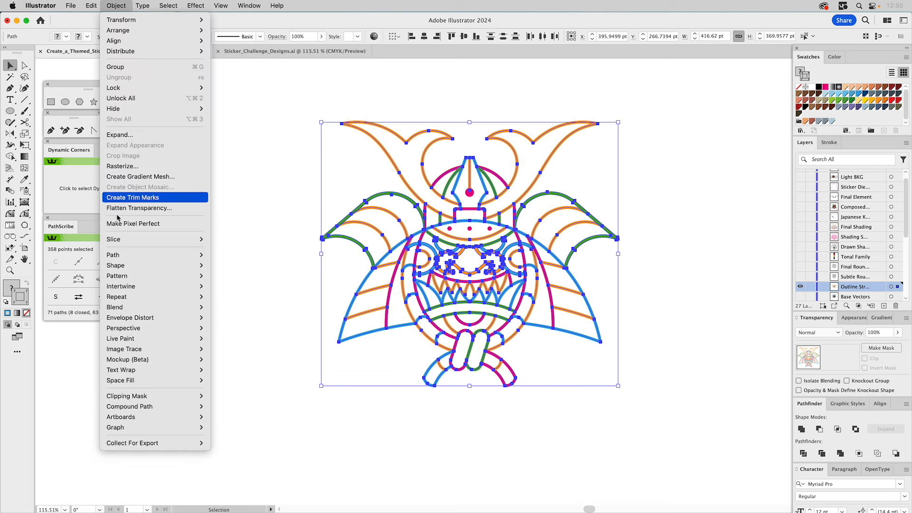
{"action": "mouse_move", "coordinate": [116, 254]}
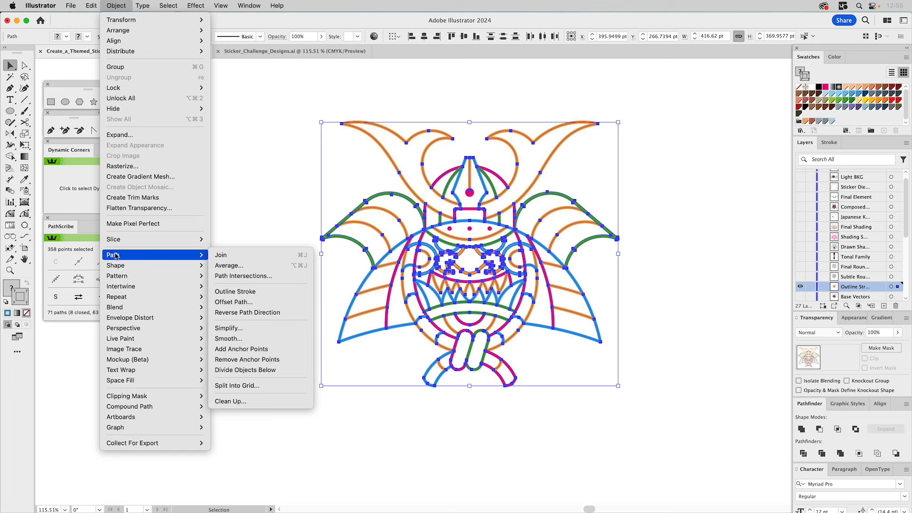
{"action": "left_click", "coordinate": [260, 291]}
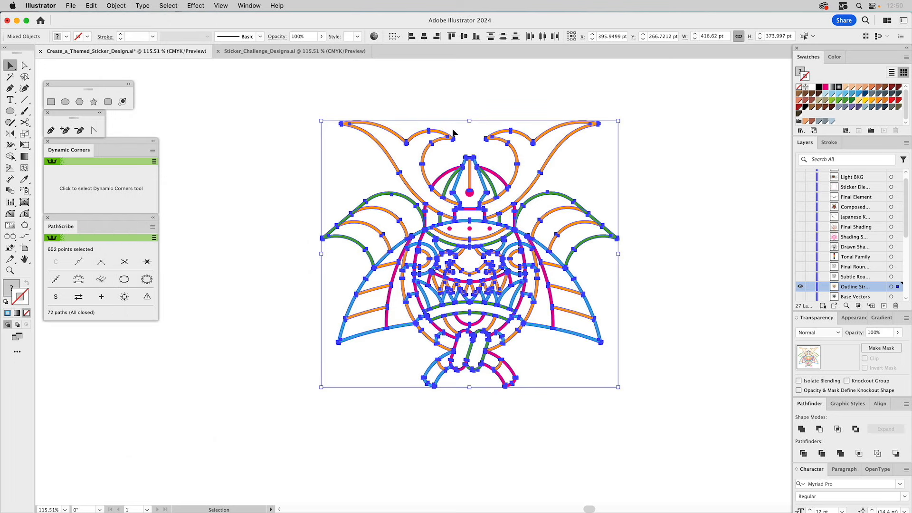
Step: Select all the artwork, including the small dots, merge it into a single shape with Unite, and deselect it
{"action": "key", "text": "a"}
{"action": "key", "text": "super+a"}
{"action": "key", "text": "v"}
{"action": "left_click", "coordinate": [801, 429]}
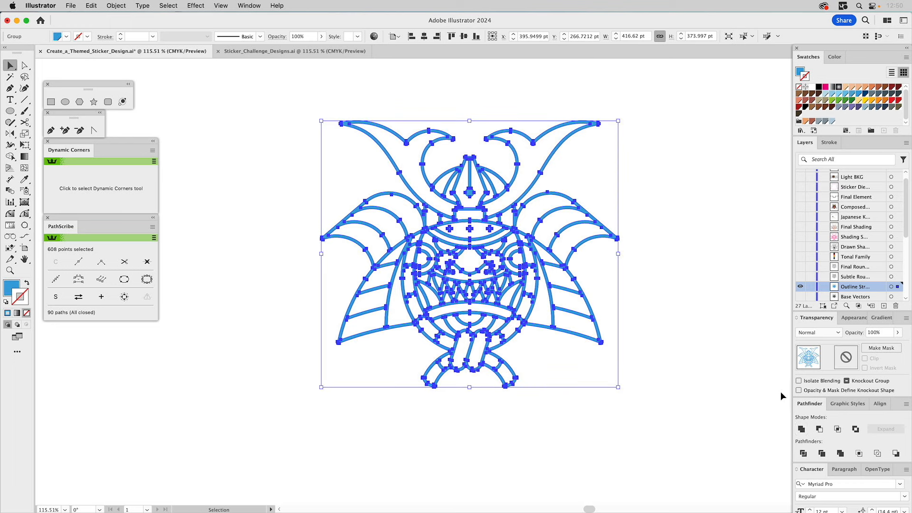
{"action": "key", "text": "super+z"}
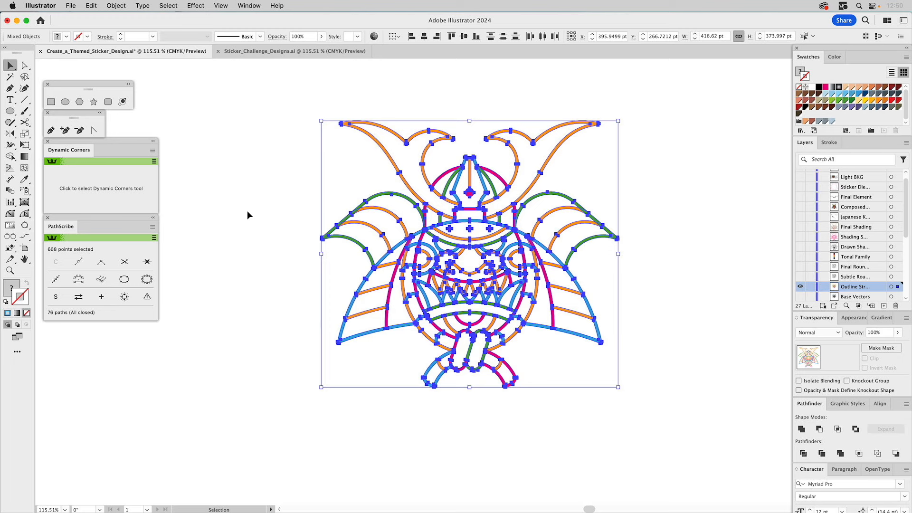
{"action": "left_click", "coordinate": [802, 430]}
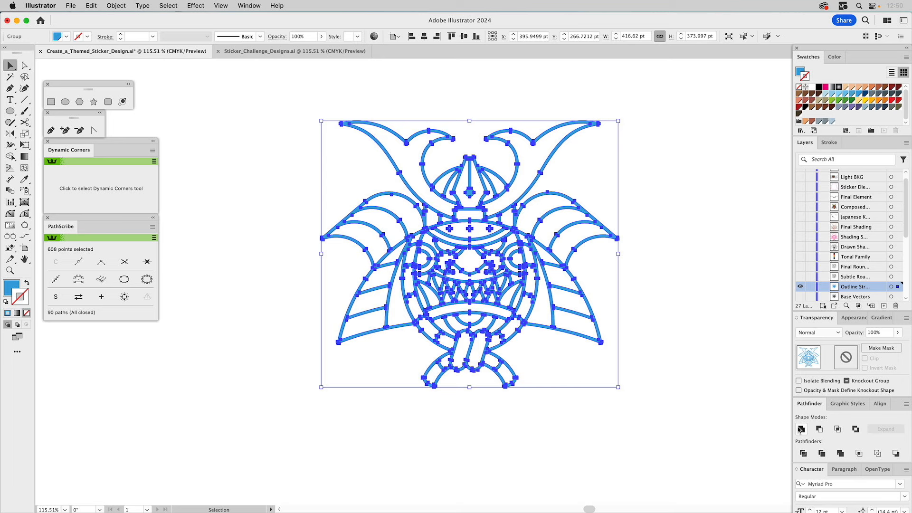
{"action": "left_click", "coordinate": [275, 165]}
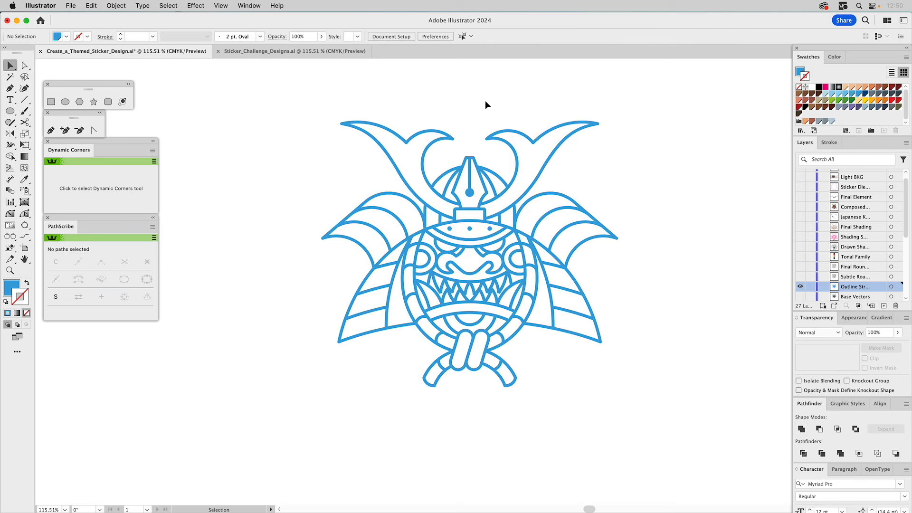
Step: Fill the merged mask artwork with black and ungroup it
{"action": "left_click", "coordinate": [373, 138]}
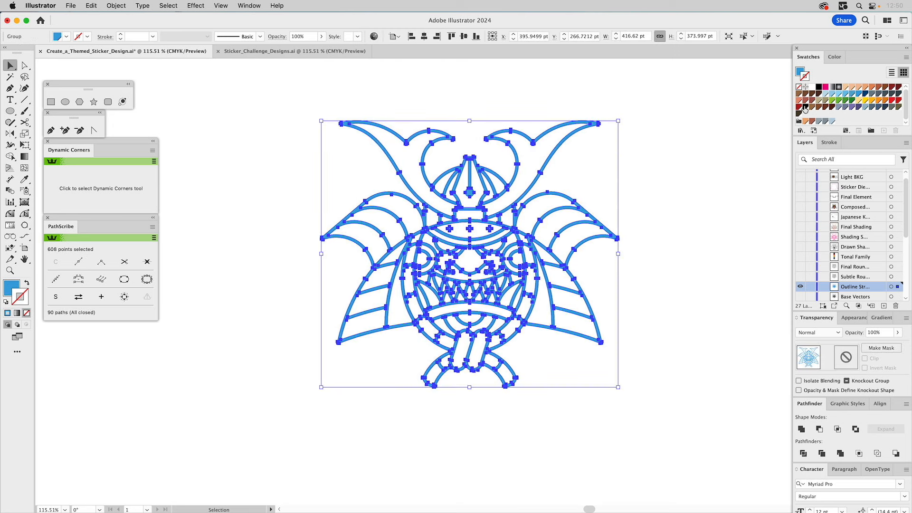
{"action": "left_click_drag", "start_coordinate": [805, 107], "coordinate": [800, 71]}
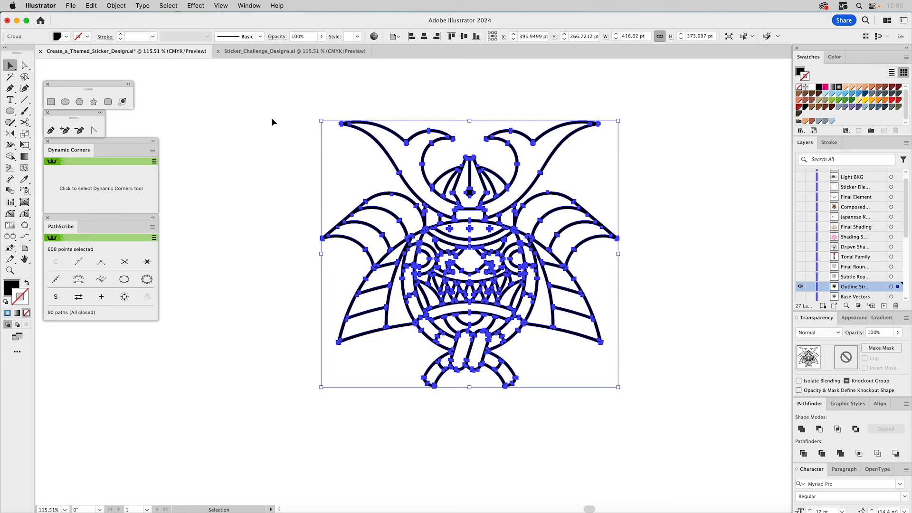
{"action": "left_click", "coordinate": [116, 5]}
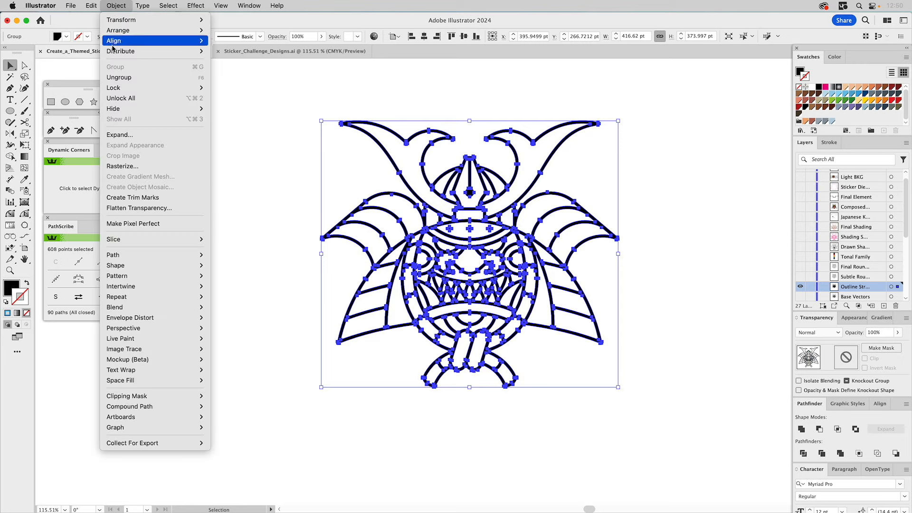
{"action": "left_click", "coordinate": [114, 77]}
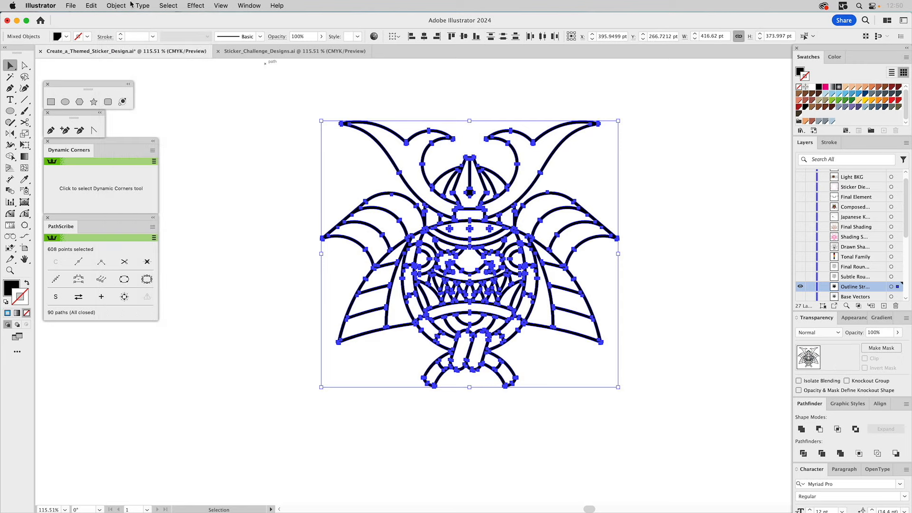
Step: Release the compound paths of the mask artwork into separate closed shapes
{"action": "left_click", "coordinate": [116, 5]}
{"action": "left_click", "coordinate": [220, 155]}
{"action": "left_click", "coordinate": [111, 5]}
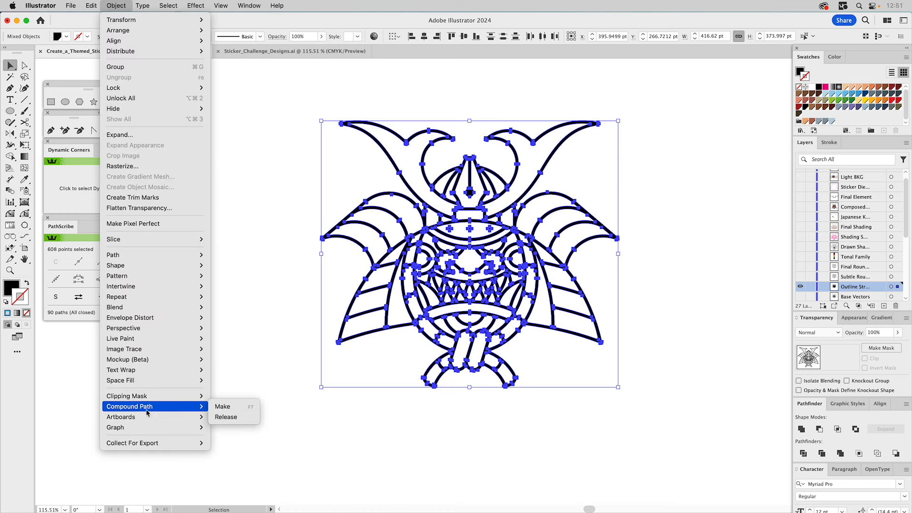
{"action": "left_click", "coordinate": [237, 419]}
{"action": "left_click", "coordinate": [114, 5]}
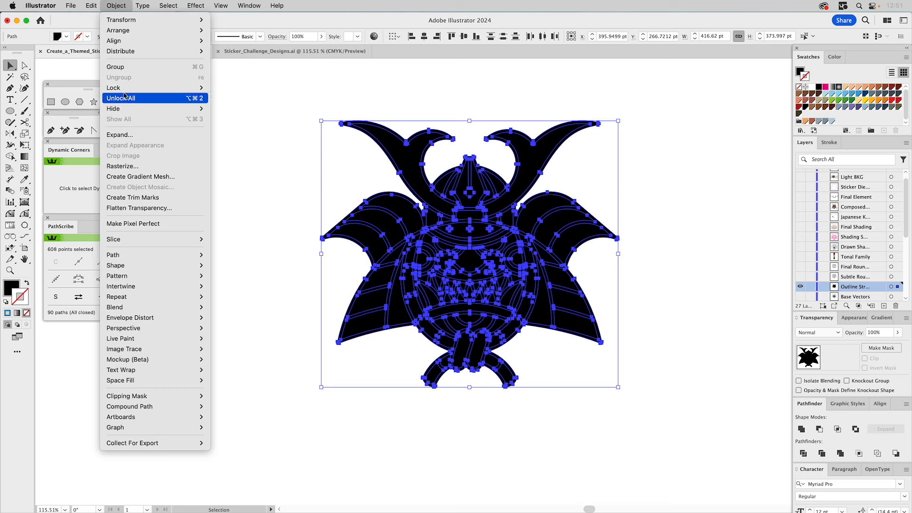
{"action": "left_click", "coordinate": [323, 89]}
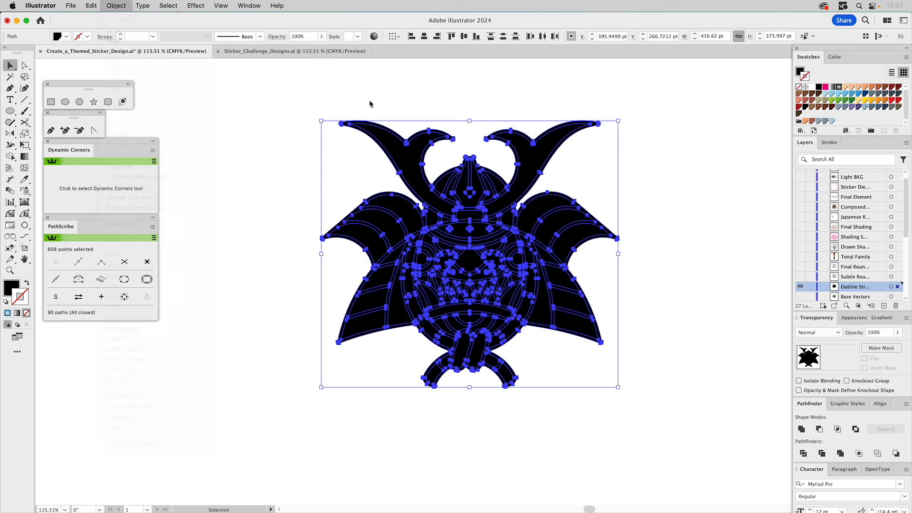
Step: Fill every released shape except the outer silhouette with white and deselect the artwork
{"action": "left_click", "coordinate": [377, 126], "text": "shift"}
{"action": "left_click", "coordinate": [800, 71]}
{"action": "left_click", "coordinate": [812, 88]}
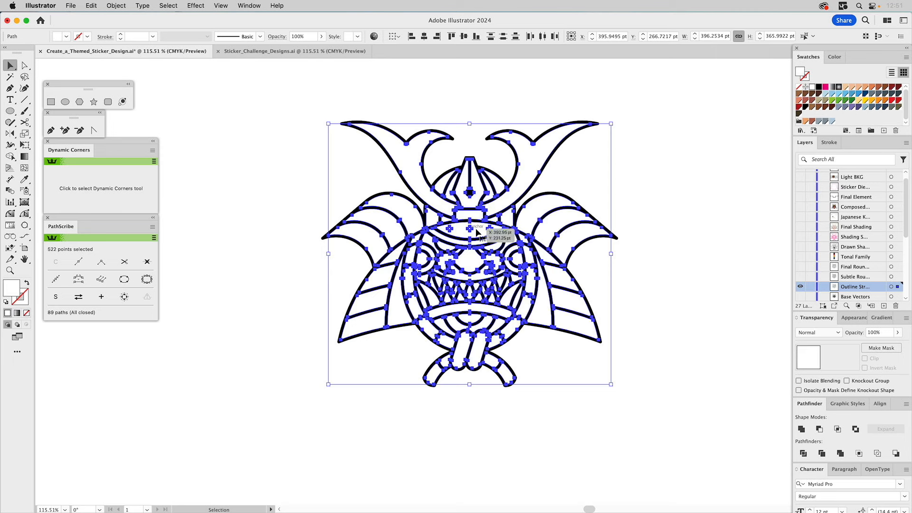
{"action": "left_click", "coordinate": [563, 173]}
Step: Check that the white horn and shoulder shapes can be selected separately from the black silhouette
{"action": "left_click", "coordinate": [548, 165]}
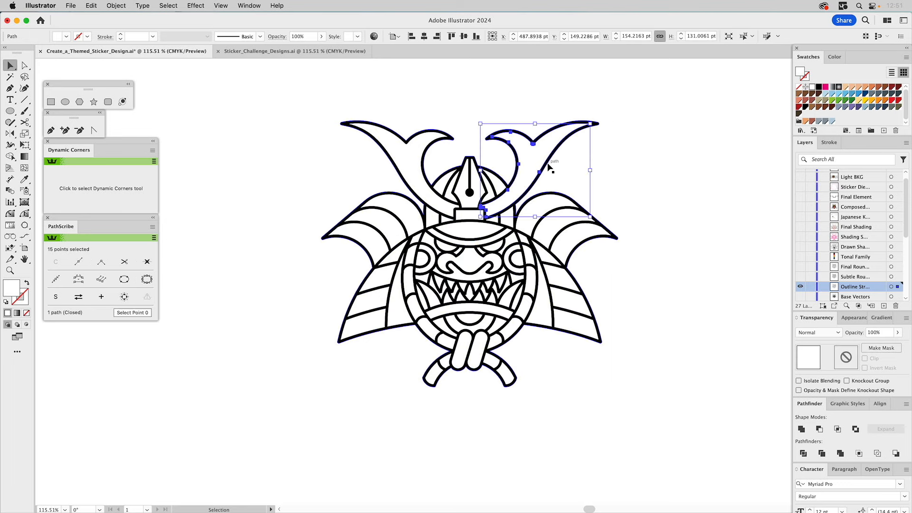
{"action": "left_click", "coordinate": [524, 135]}
{"action": "left_click_drag", "start_coordinate": [525, 135], "coordinate": [533, 123]}
{"action": "key", "text": "super+z"}
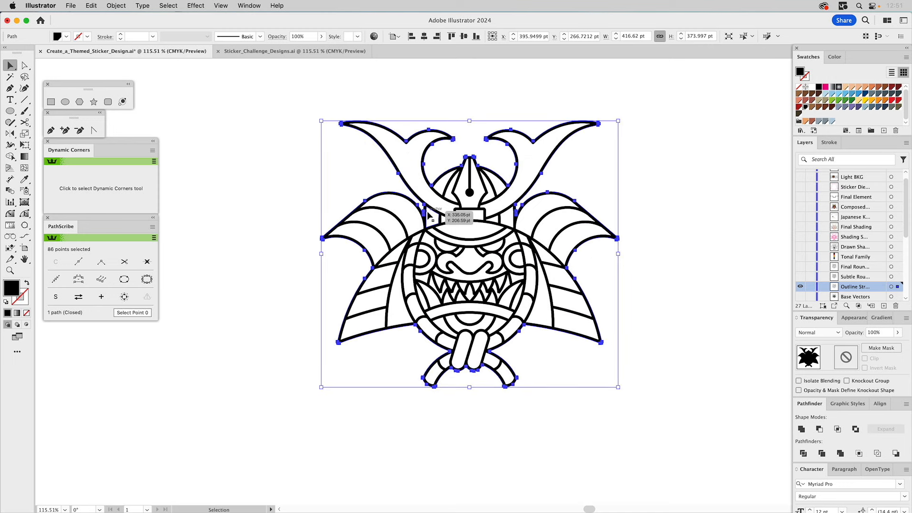
{"action": "left_click", "coordinate": [397, 223]}
{"action": "left_click_drag", "start_coordinate": [360, 236], "coordinate": [343, 252]}
{"action": "left_click", "coordinate": [687, 196]}
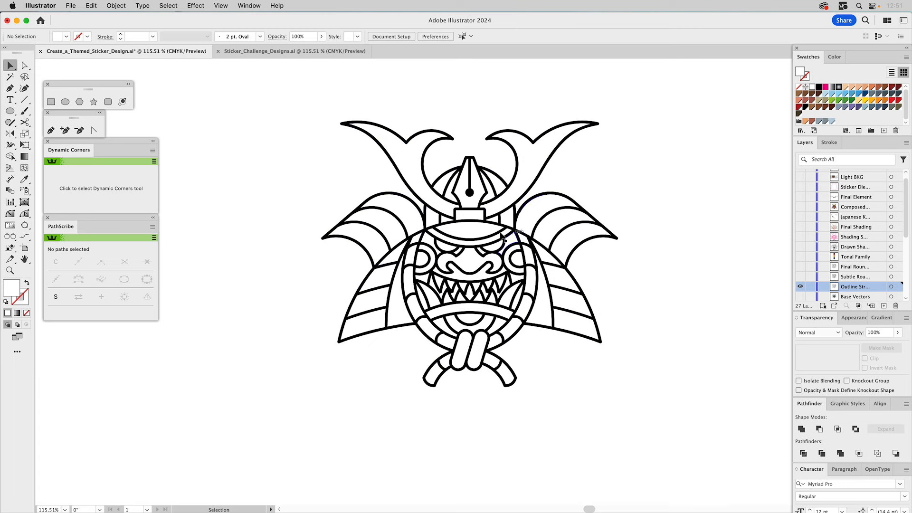
Step: Fill the helmet's brow band shape with orange and send it behind the other shapes
{"action": "left_click", "coordinate": [457, 233]}
{"action": "left_click", "coordinate": [873, 101]}
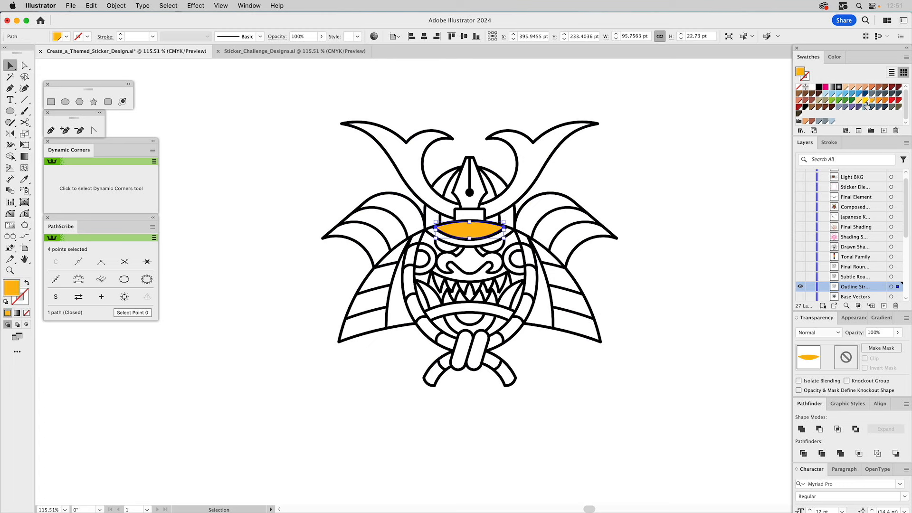
{"action": "key", "text": "Delete"}
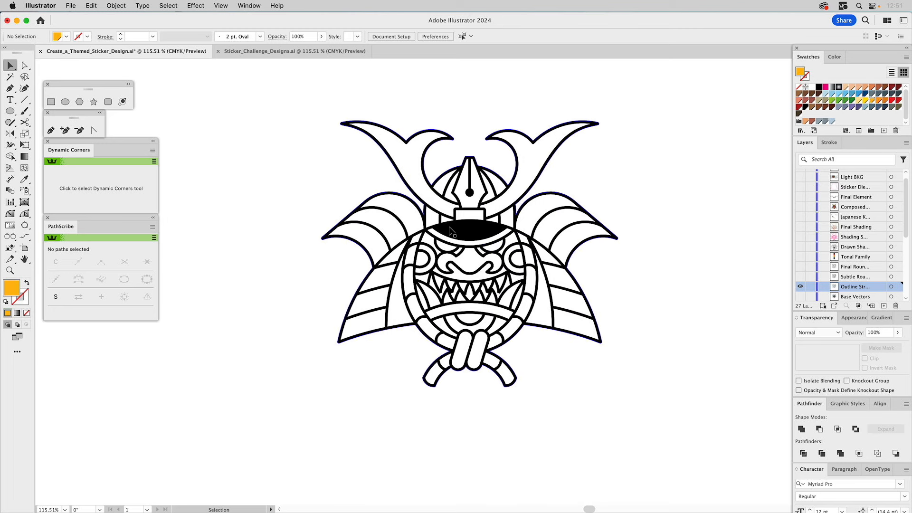
Step: Examine the brow band and its three small dots in outline view by selecting them, and return to the preview
{"action": "key", "text": "super+y"}
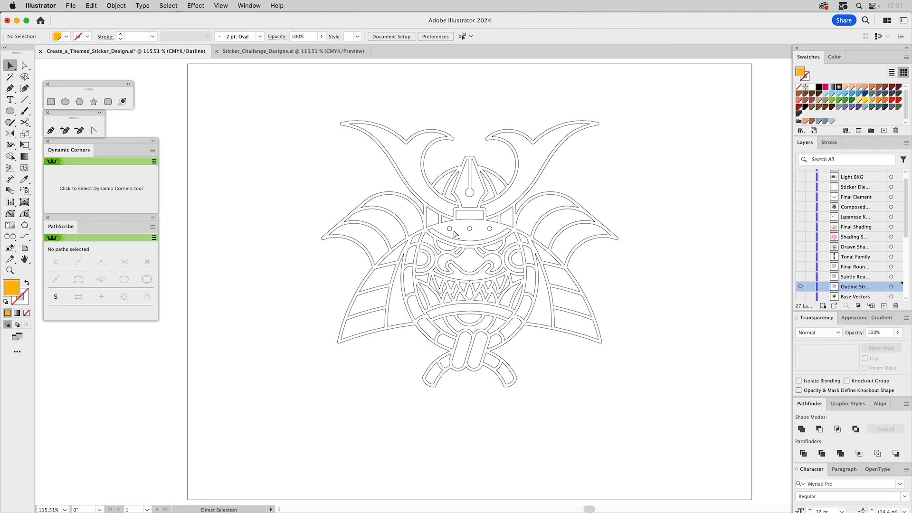
{"action": "left_click", "coordinate": [470, 230]}
{"action": "left_click", "coordinate": [470, 229], "text": "shift"}
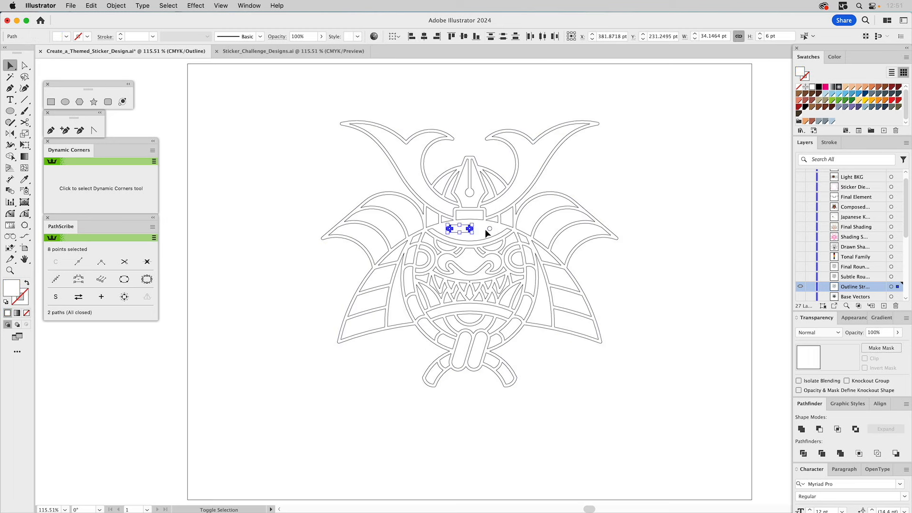
{"action": "left_click", "coordinate": [490, 229], "text": "shift"}
{"action": "left_click", "coordinate": [491, 229]}
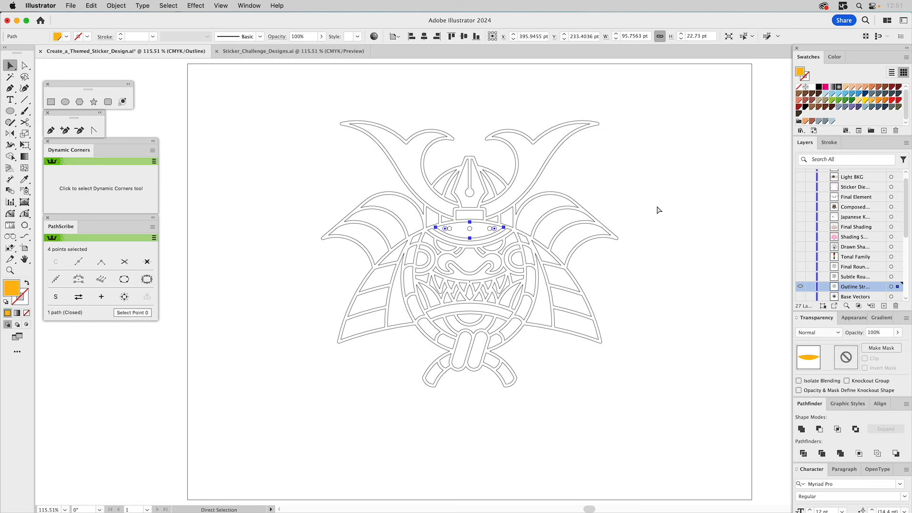
{"action": "key", "text": "super+y"}
{"action": "left_click", "coordinate": [660, 197]}
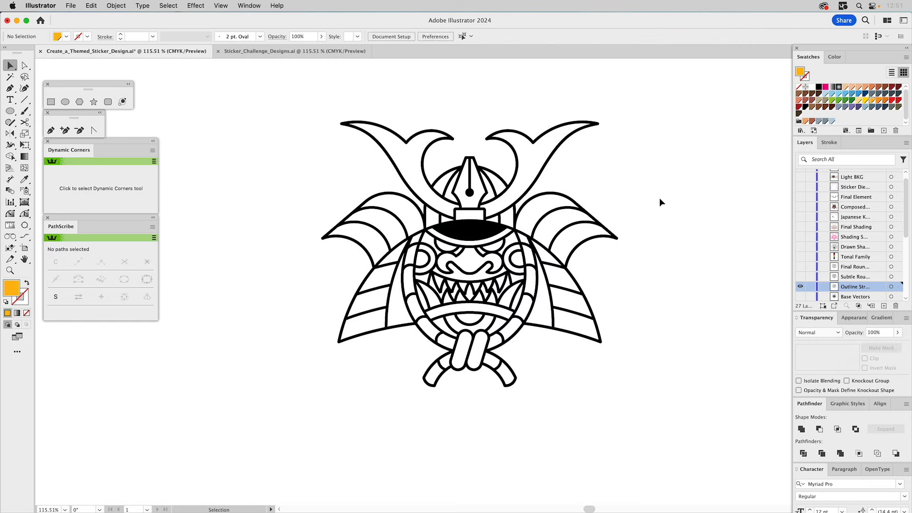
Step: Move the black silhouette behind the orange brow band and all the white shapes
{"action": "left_click", "coordinate": [494, 231]}
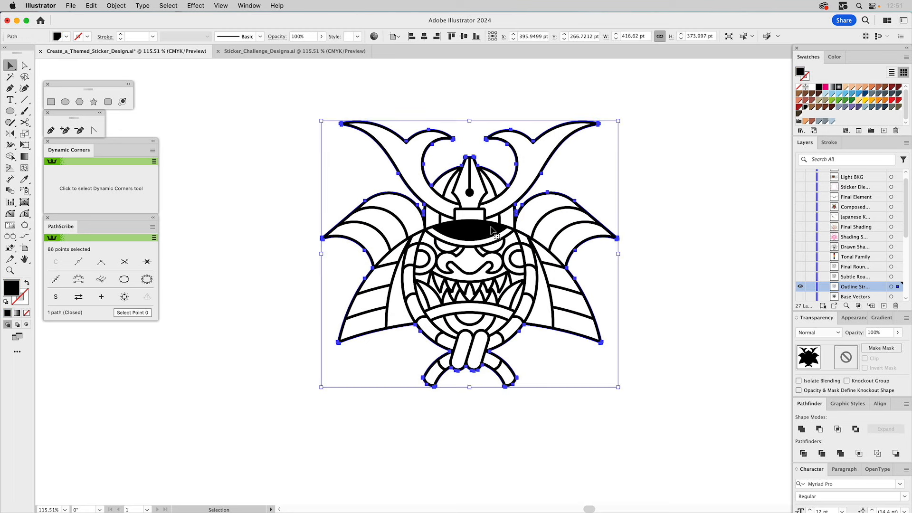
{"action": "key", "text": "Delete"}
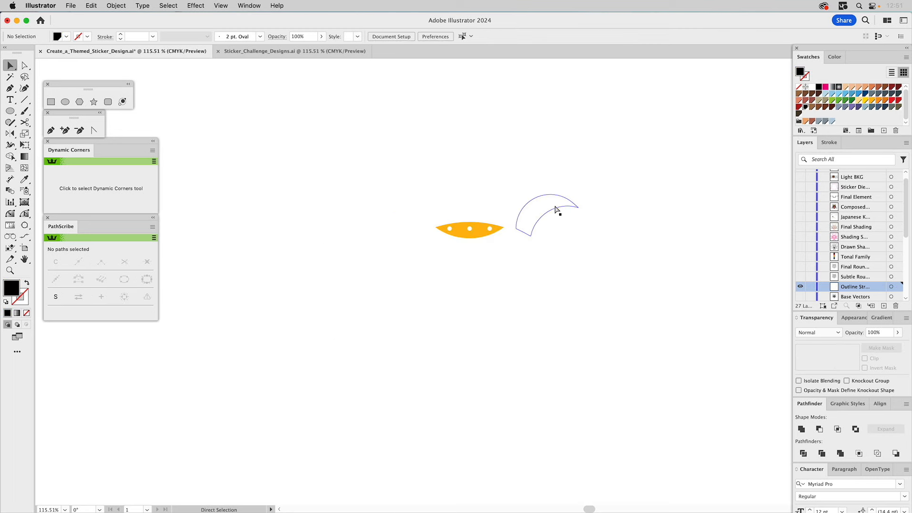
{"action": "key", "text": "super+z"}
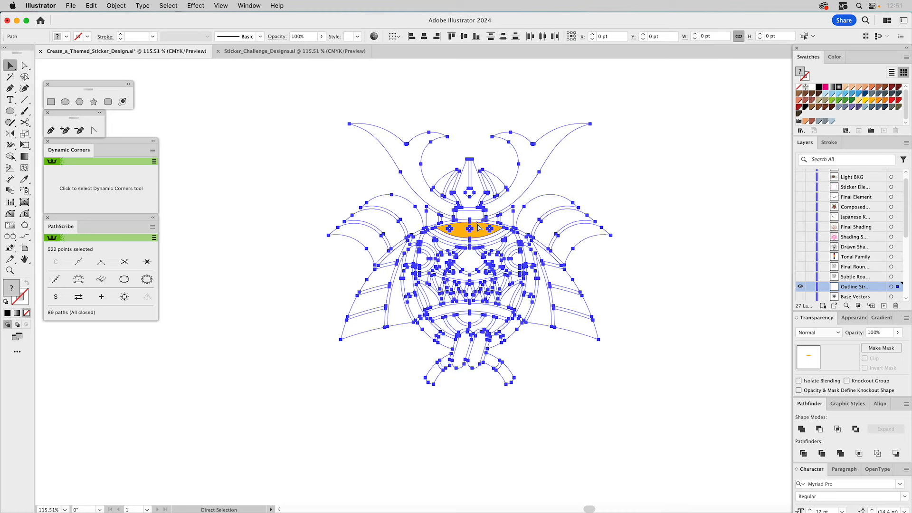
{"action": "left_click", "coordinate": [667, 178]}
Step: Unite the three brow band dots and subtract them from the orange band with Minus Front
{"action": "left_click", "coordinate": [448, 229]}
{"action": "left_click", "coordinate": [469, 229], "text": "shift"}
{"action": "left_click", "coordinate": [490, 229], "text": "shift"}
{"action": "left_click", "coordinate": [801, 429]}
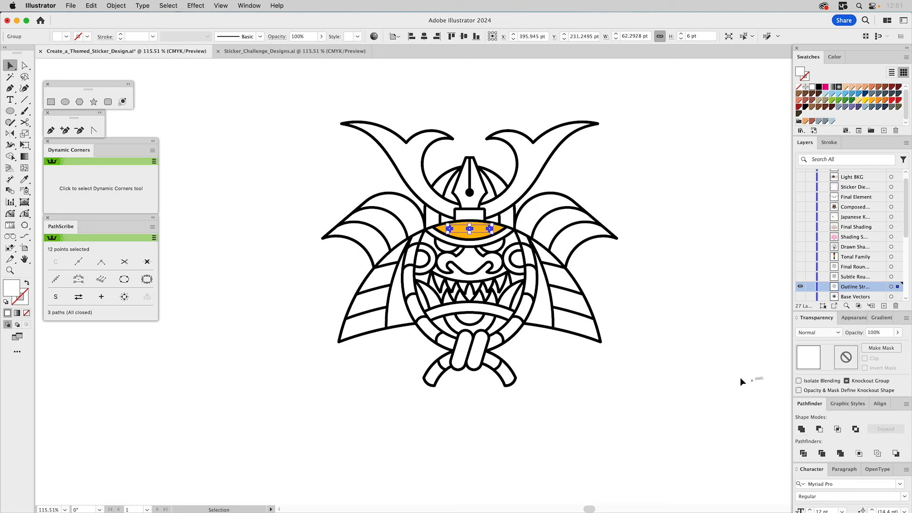
{"action": "left_click", "coordinate": [480, 235], "text": "shift"}
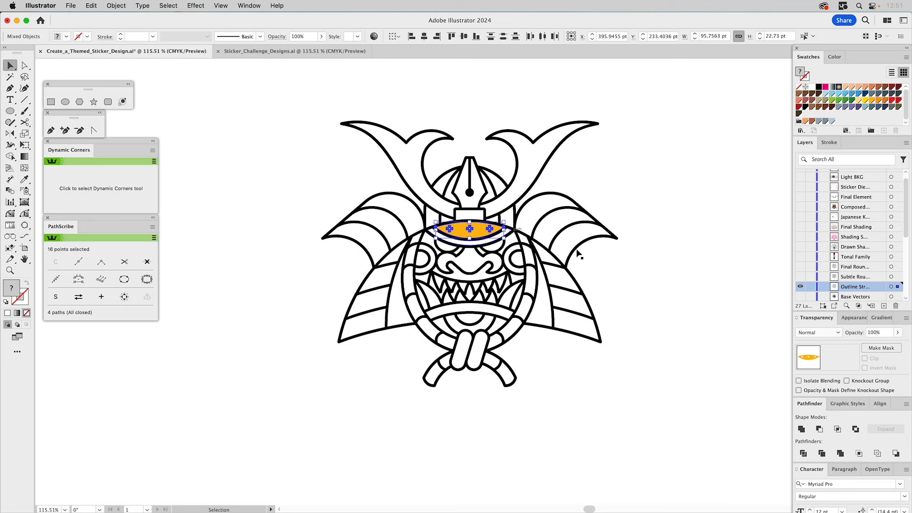
{"action": "left_click", "coordinate": [818, 430]}
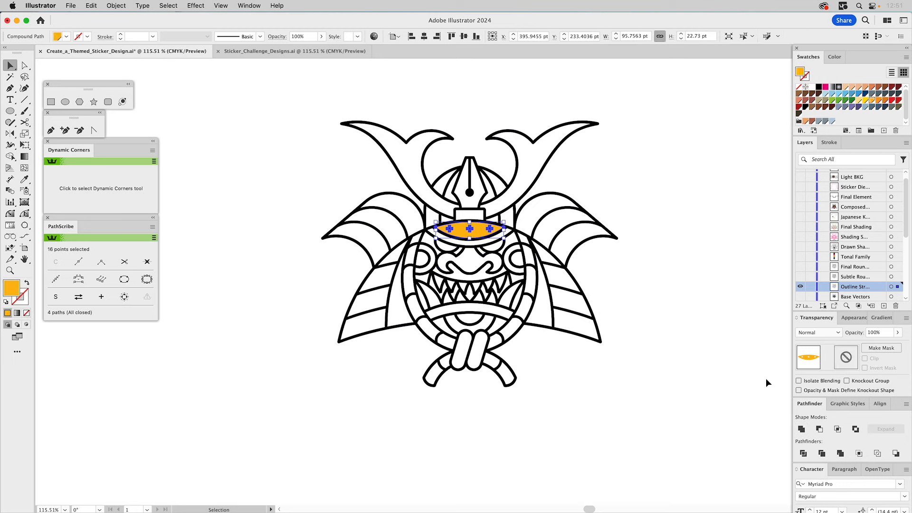
Step: Match the brow band's fill to a white shoulder plate with the Eyedropper and deselect it
{"action": "key", "text": "i"}
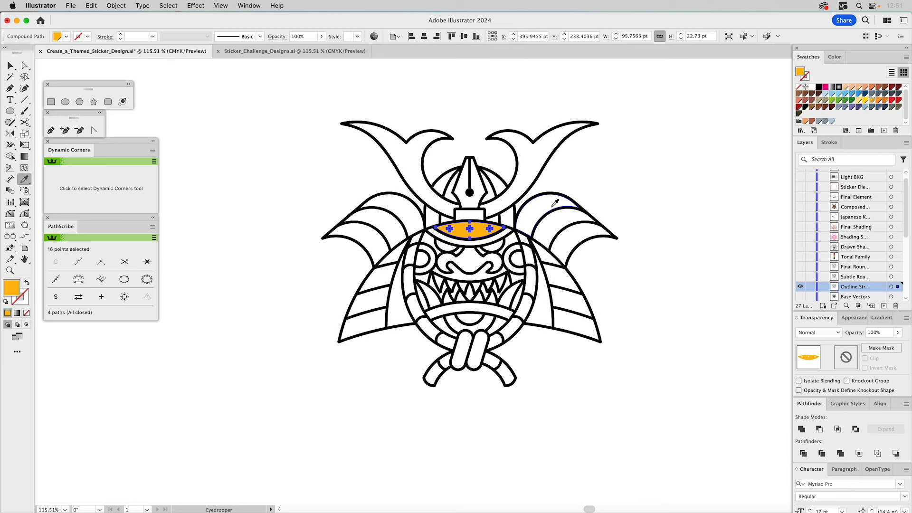
{"action": "left_click", "coordinate": [552, 211]}
{"action": "left_click", "coordinate": [657, 168], "text": "super"}
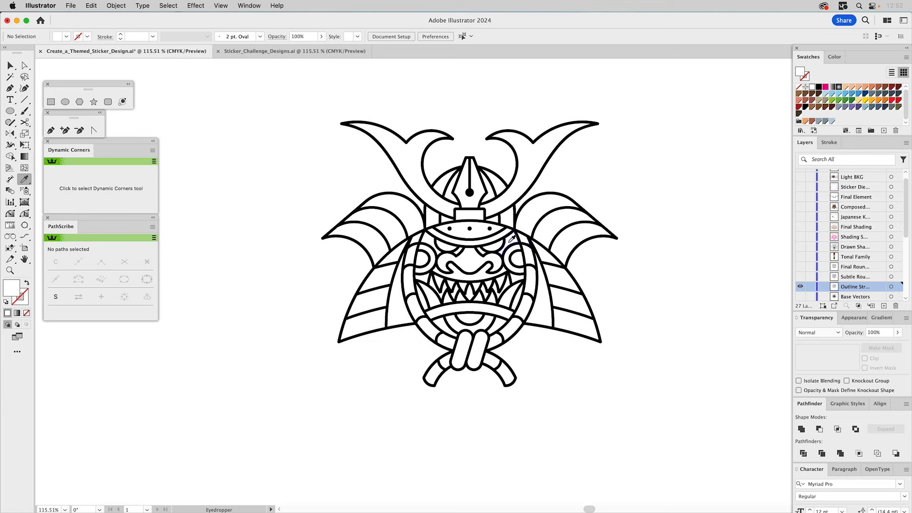
Step: Delete the five white gap shapes between the upper and lower teeth
{"action": "key", "text": "z"}
{"action": "left_click_drag", "start_coordinate": [395, 225], "coordinate": [598, 369]}
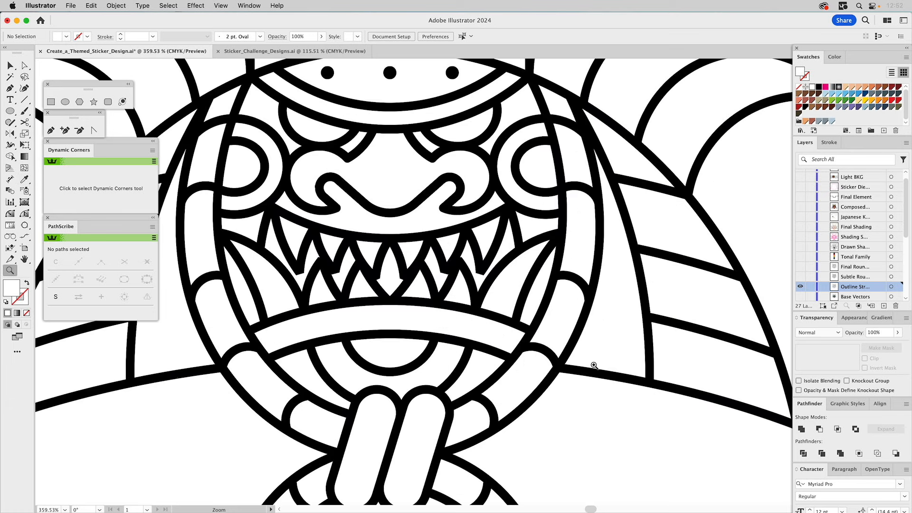
{"action": "key", "text": "v"}
{"action": "left_click", "coordinate": [507, 255]}
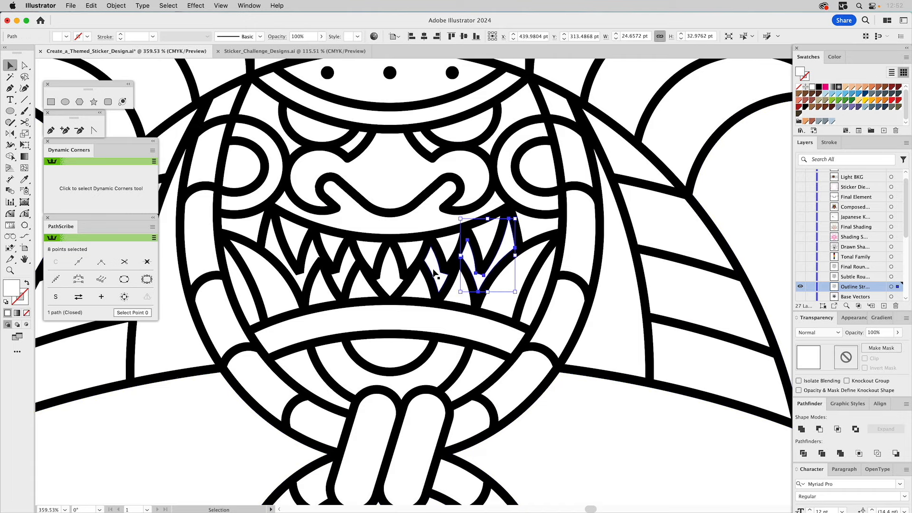
{"action": "left_click", "coordinate": [440, 271], "text": "shift"}
{"action": "left_click", "coordinate": [398, 265], "text": "shift"}
{"action": "left_click", "coordinate": [353, 268], "text": "shift"}
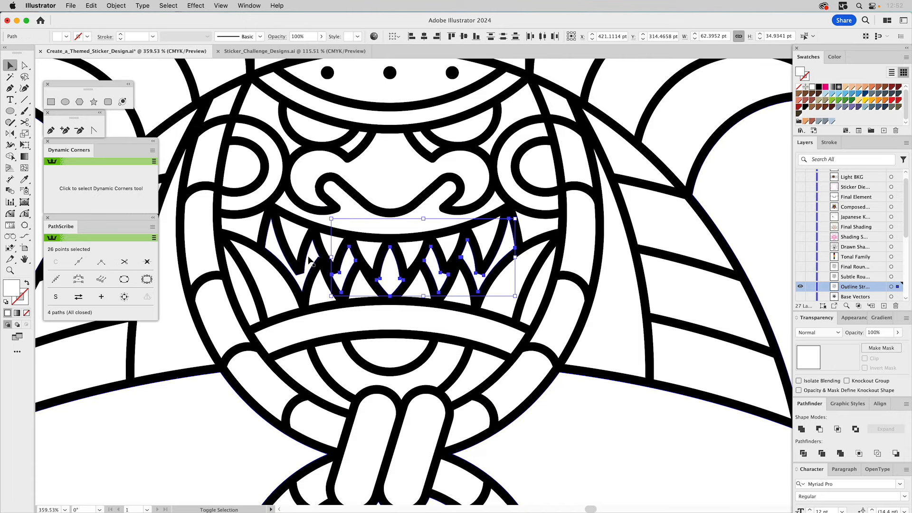
{"action": "left_click", "coordinate": [268, 234], "text": "shift"}
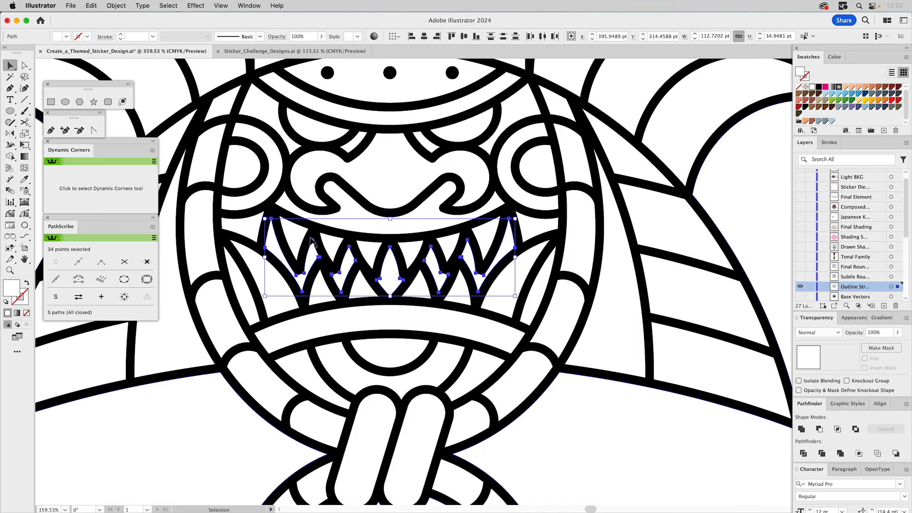
{"action": "key", "text": "Delete"}
{"action": "key", "text": "super+0"}
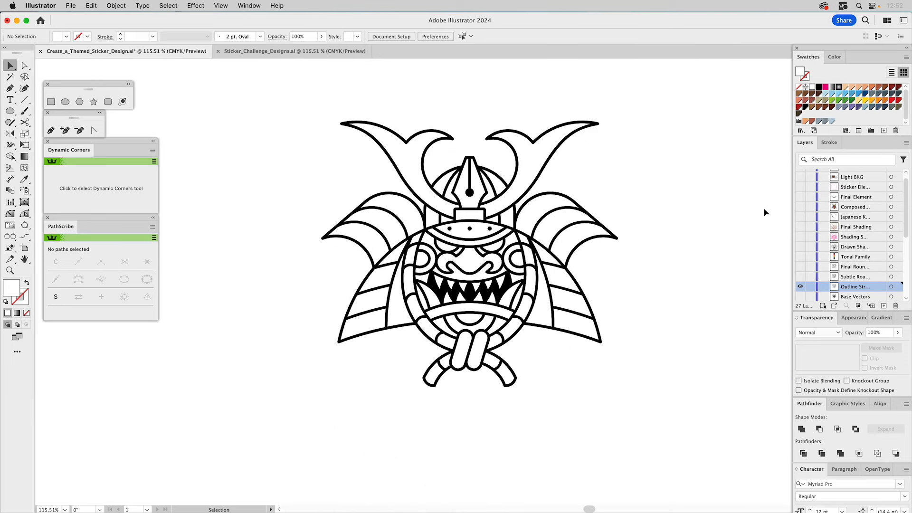
Step: Show the subtle rounding layer and hide the outline strokes layer, focusing on the face and left shoulder
{"action": "left_click", "coordinate": [799, 278]}
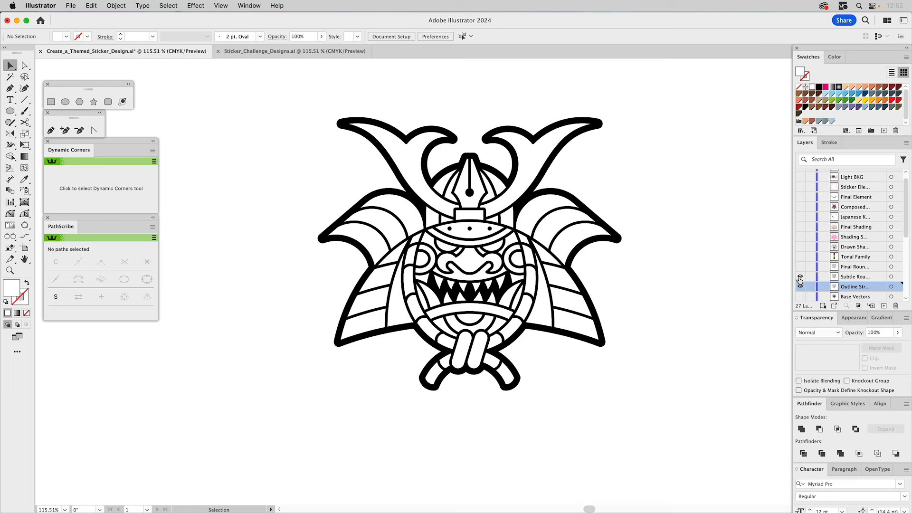
{"action": "left_click", "coordinate": [800, 278]}
{"action": "left_click", "coordinate": [800, 277]}
{"action": "key", "text": "z"}
{"action": "left_click_drag", "start_coordinate": [388, 223], "coordinate": [465, 342]}
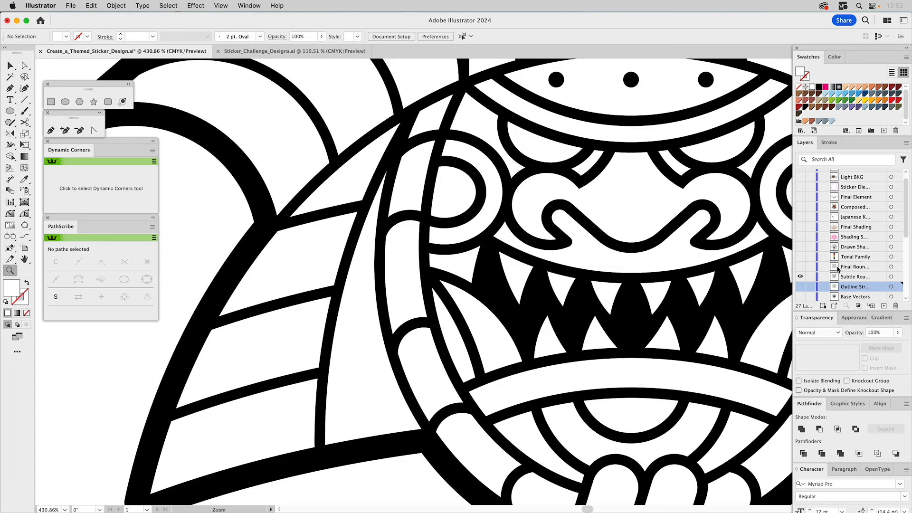
Step: Compare the artwork with and without the final rounding layer on the shoulder plates, teeth and brow, leaving that layer hidden
{"action": "left_click", "coordinate": [800, 267]}
{"action": "left_click", "coordinate": [801, 267]}
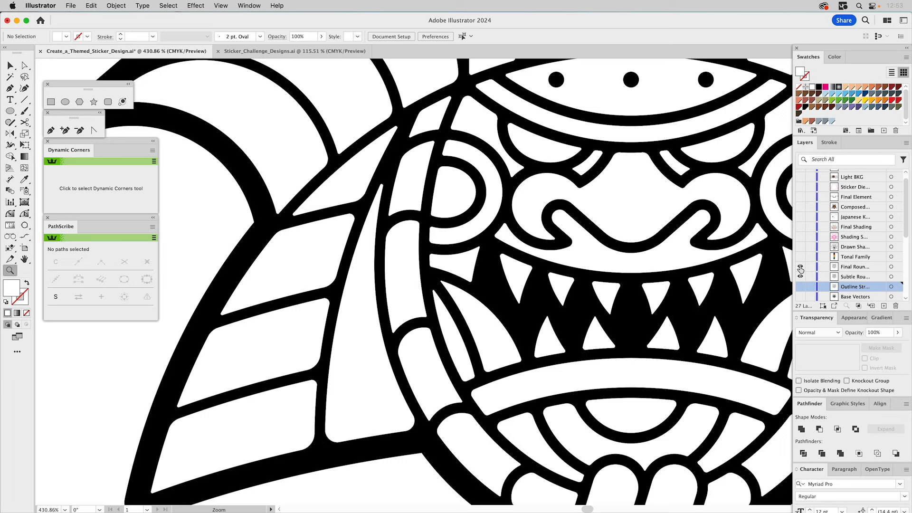
{"action": "left_click", "coordinate": [801, 268]}
{"action": "left_click", "coordinate": [801, 268]}
{"action": "left_click", "coordinate": [801, 268]}
{"action": "left_click", "coordinate": [800, 268]}
{"action": "left_click", "coordinate": [800, 268]}
{"action": "left_click", "coordinate": [800, 268]}
{"action": "left_click_drag", "start_coordinate": [589, 125], "coordinate": [526, 208]}
{"action": "key", "text": "v"}
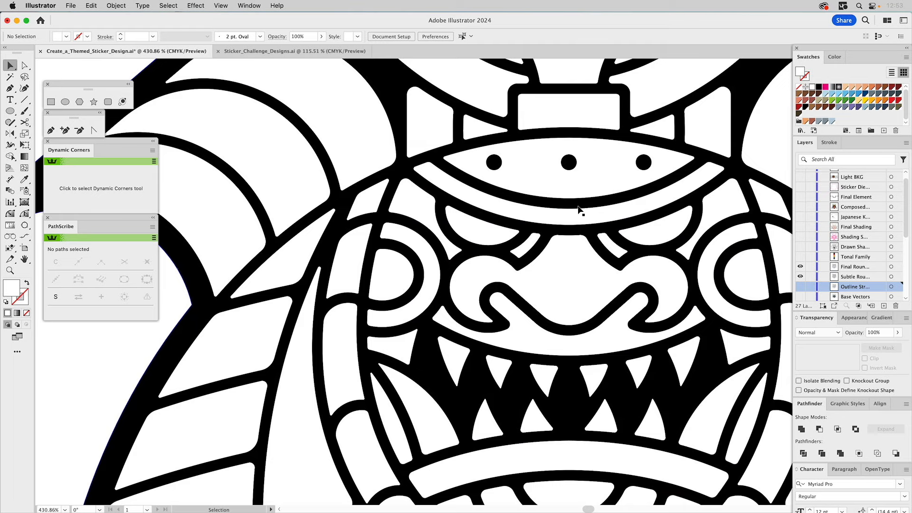
{"action": "left_click", "coordinate": [801, 266]}
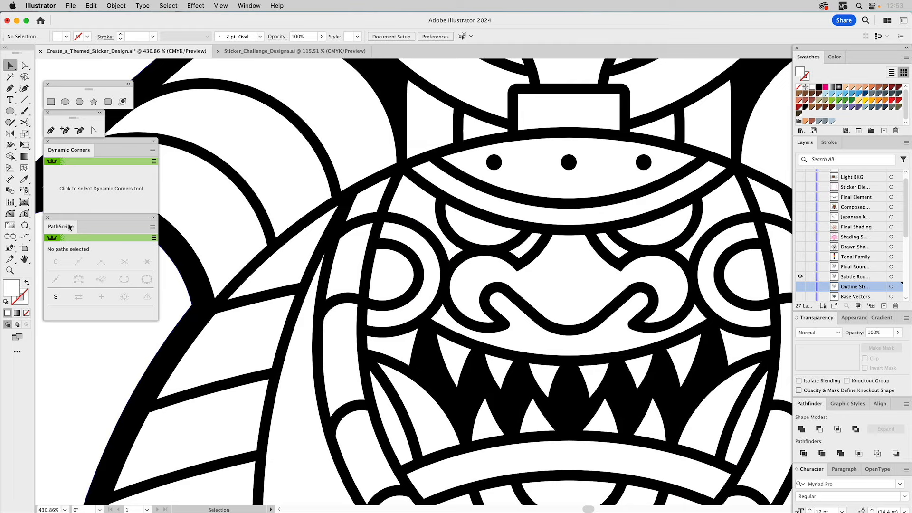
Step: Round the two upper corners of the white face shape left of the left eye, giving the topmost corner a radius of about 4.42 pt
{"action": "left_click", "coordinate": [10, 270]}
{"action": "left_click_drag", "start_coordinate": [358, 147], "coordinate": [658, 353]}
{"action": "left_click_drag", "start_coordinate": [470, 240], "coordinate": [529, 274]}
{"action": "left_click", "coordinate": [25, 65]}
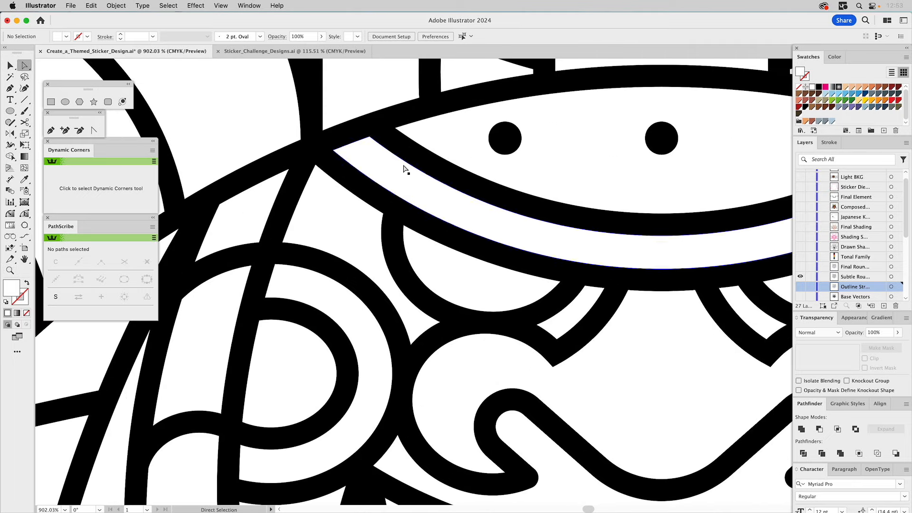
{"action": "left_click", "coordinate": [317, 165]}
{"action": "left_click_drag", "start_coordinate": [320, 179], "coordinate": [326, 202]}
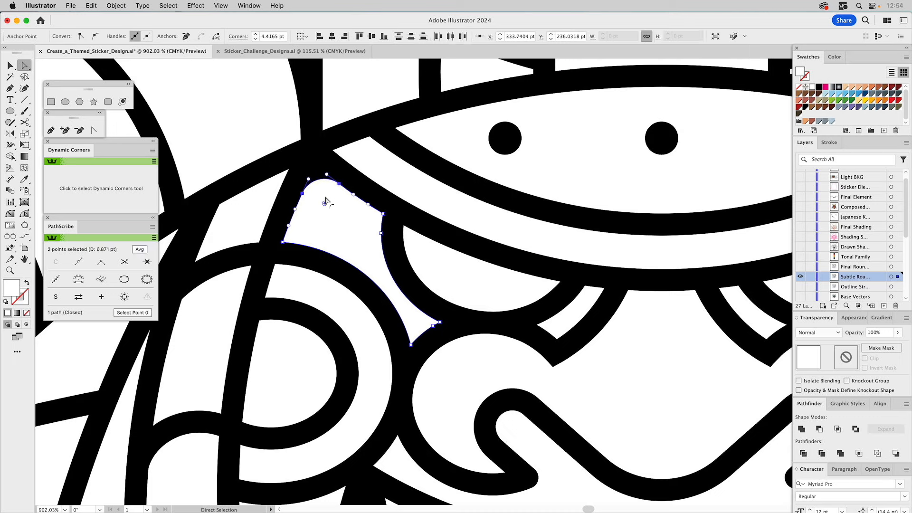
{"action": "left_click", "coordinate": [383, 215]}
{"action": "left_click_drag", "start_coordinate": [378, 219], "coordinate": [368, 219]}
Step: Round the left eye's inner corner to about 1.29 pt and its outer corner to about 0.96 pt
{"action": "left_click", "coordinate": [560, 283]}
{"action": "left_click_drag", "start_coordinate": [547, 291], "coordinate": [546, 288]}
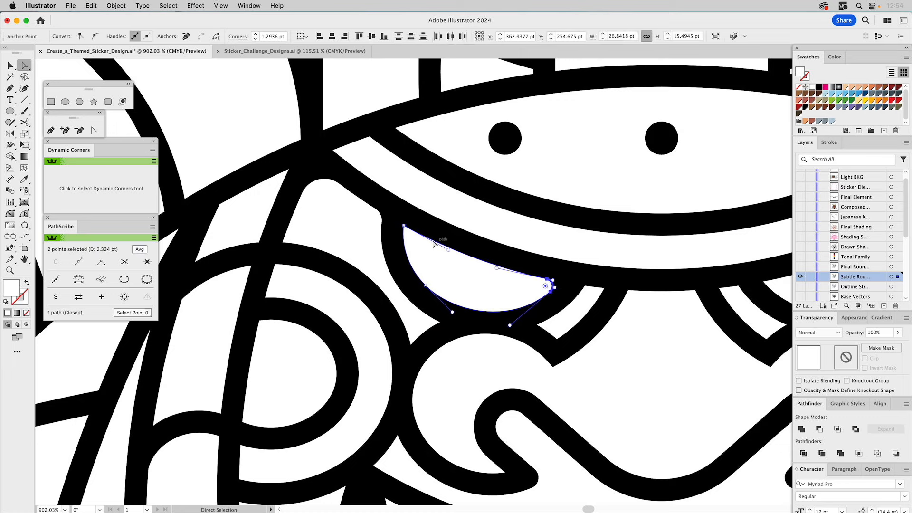
{"action": "left_click", "coordinate": [405, 228]}
{"action": "left_click_drag", "start_coordinate": [409, 236], "coordinate": [413, 238]}
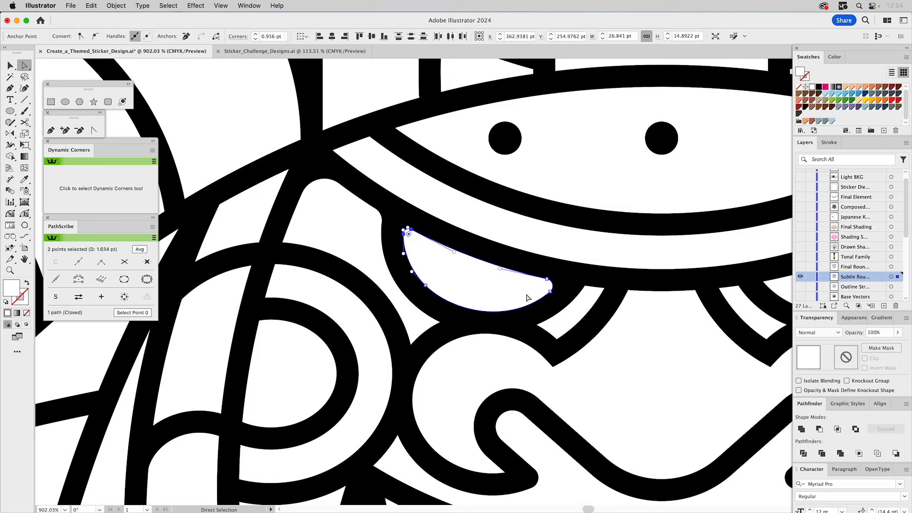
Step: Round both top corners of the small white strip beside the left eye to about 1.6 pt and deselect it
{"action": "left_click", "coordinate": [605, 288]}
{"action": "left_click", "coordinate": [605, 289], "text": "shift"}
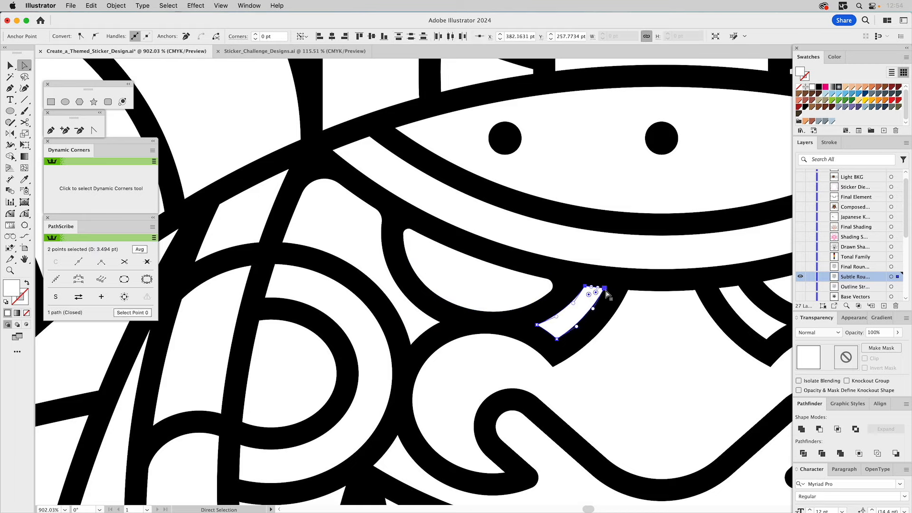
{"action": "left_click_drag", "start_coordinate": [589, 295], "coordinate": [527, 333]}
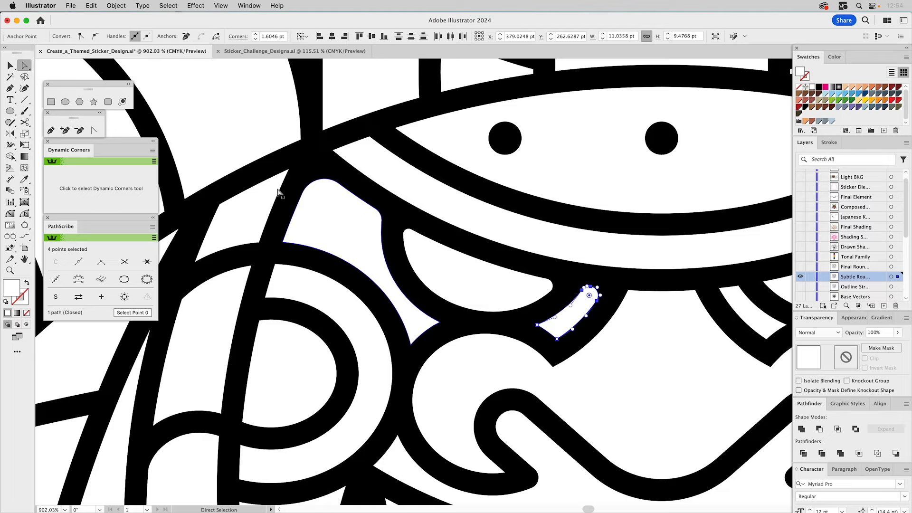
{"action": "left_click_drag", "start_coordinate": [294, 224], "coordinate": [244, 130]}
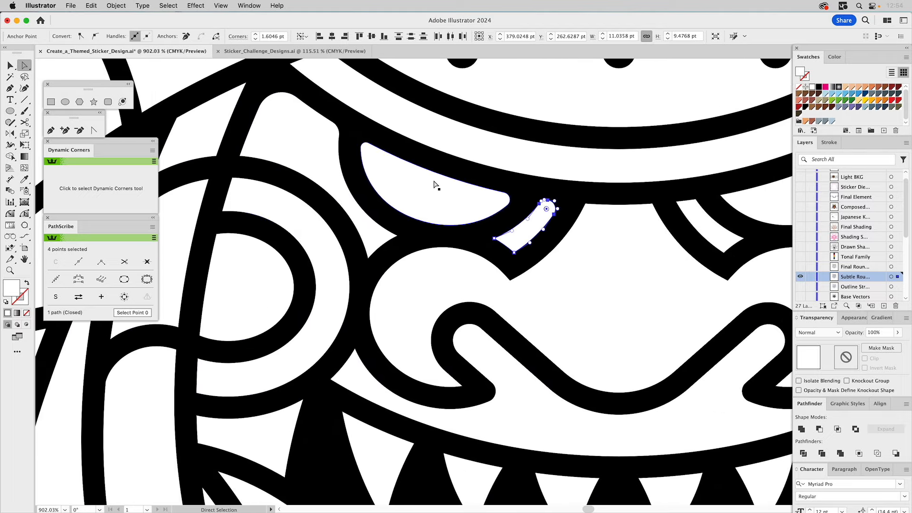
{"action": "key", "text": "super+shift+a"}
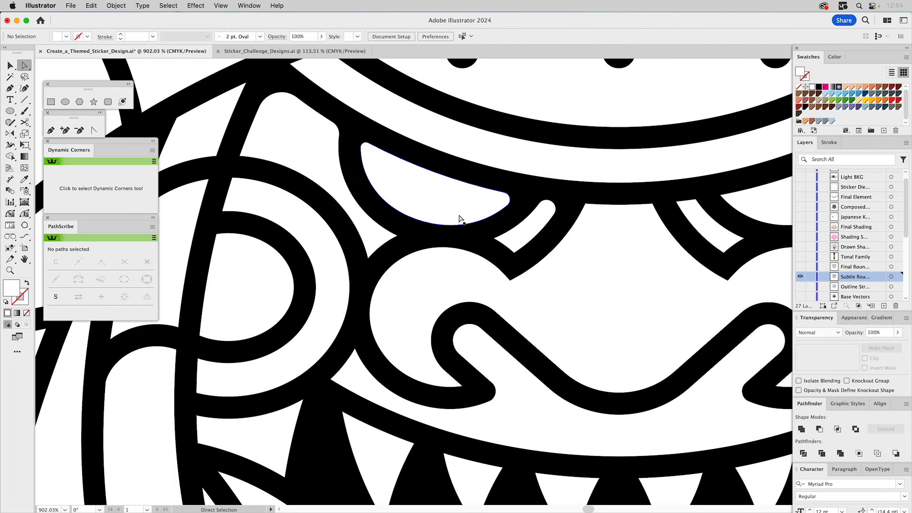
Step: Examine the tips and corners of the helmet horns, selecting the left horn to check its path
{"action": "key", "text": "super+0"}
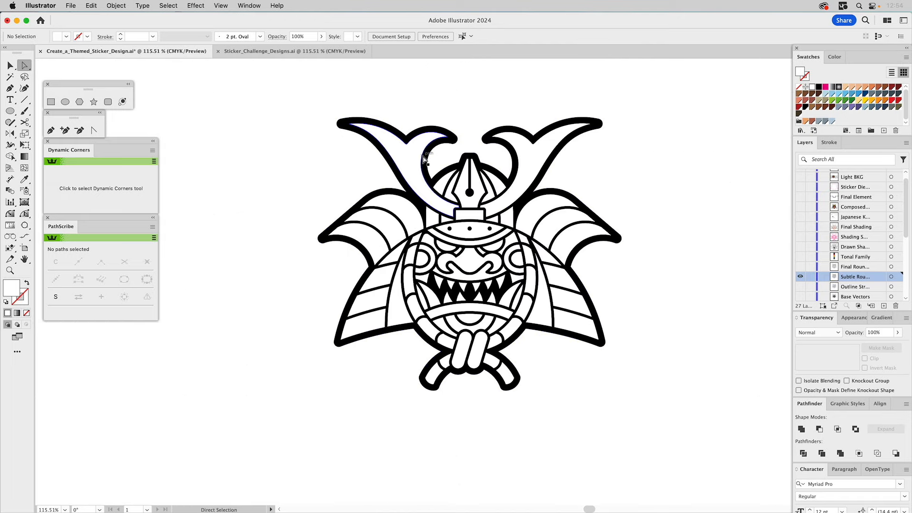
{"action": "key", "text": "z"}
{"action": "left_click_drag", "start_coordinate": [395, 158], "coordinate": [556, 266]}
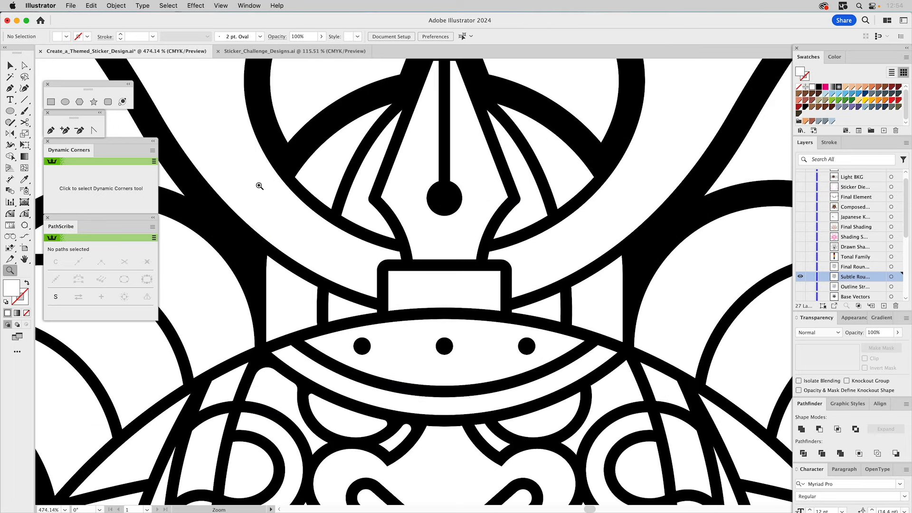
{"action": "left_click", "coordinate": [472, 216], "text": "alt"}
{"action": "left_click", "coordinate": [470, 214], "text": "alt"}
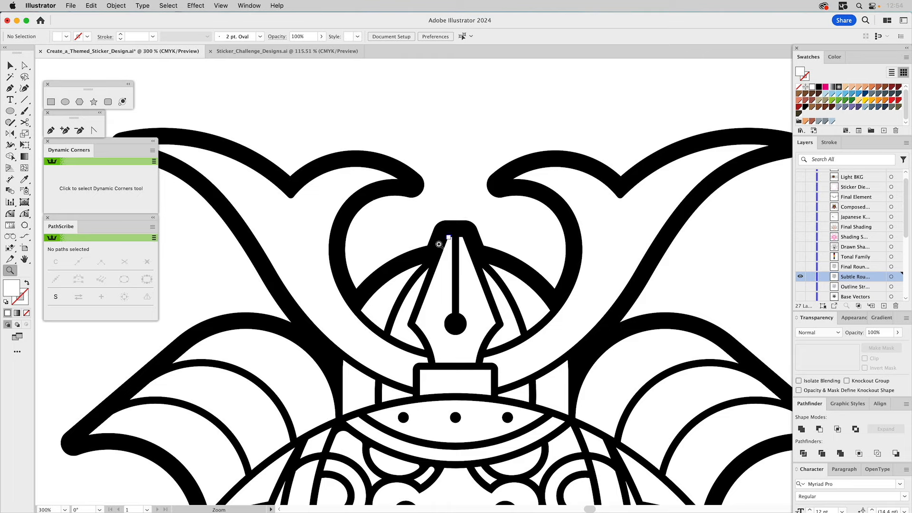
{"action": "key", "text": "v"}
{"action": "left_click", "coordinate": [304, 235]}
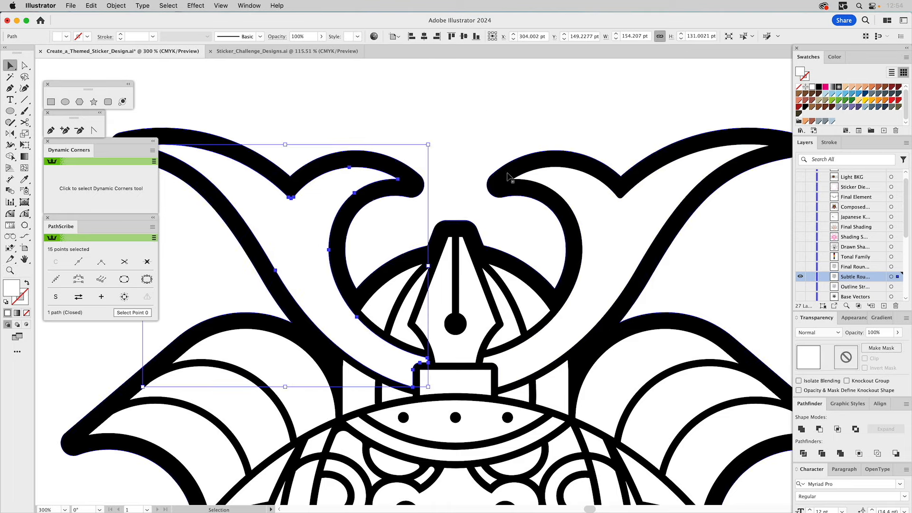
{"action": "left_click", "coordinate": [486, 122]}
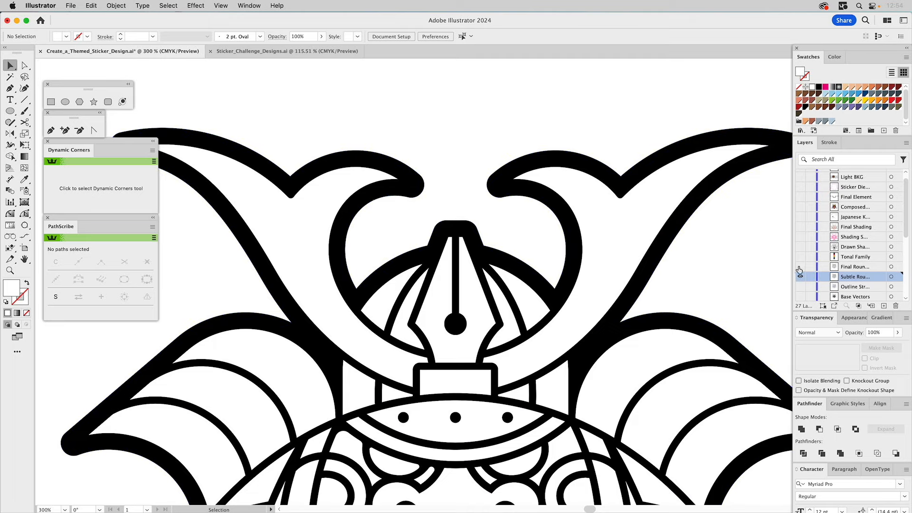
Step: Show the final rounding layer in place of the subtle rounding layer and display the Tonal Family color palette
{"action": "left_click", "coordinate": [800, 267]}
{"action": "left_click", "coordinate": [800, 266]}
{"action": "left_click", "coordinate": [799, 267]}
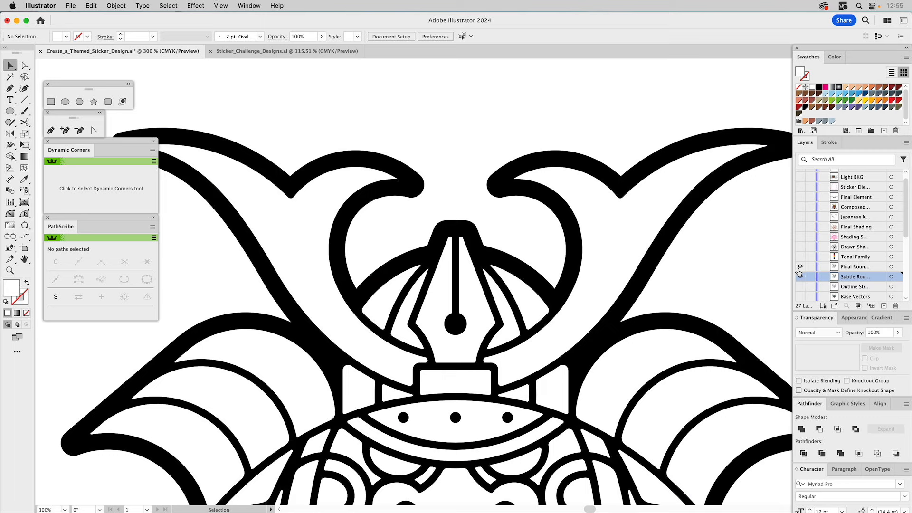
{"action": "key", "text": "super+0"}
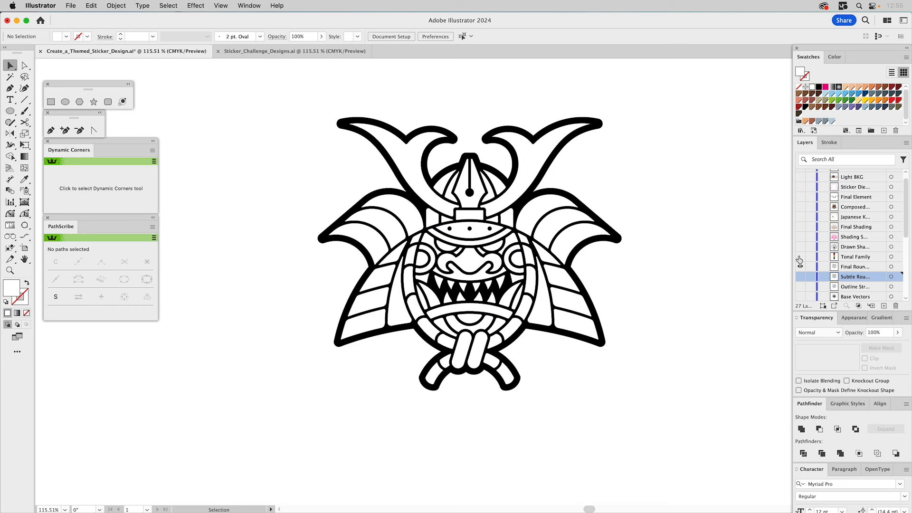
{"action": "left_click", "coordinate": [800, 259]}
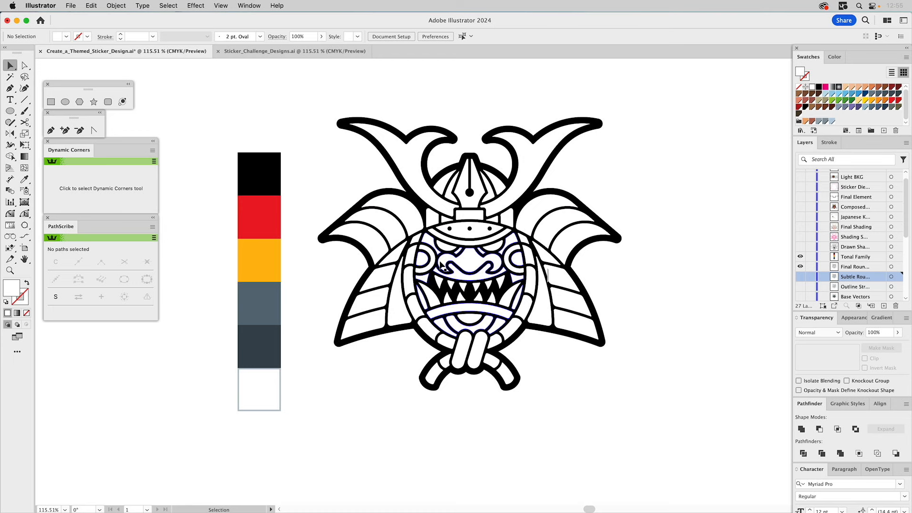
Step: Fill the compound face shapes with the palette's red using the Eyedropper
{"action": "left_click", "coordinate": [466, 270]}
{"action": "key", "text": "i"}
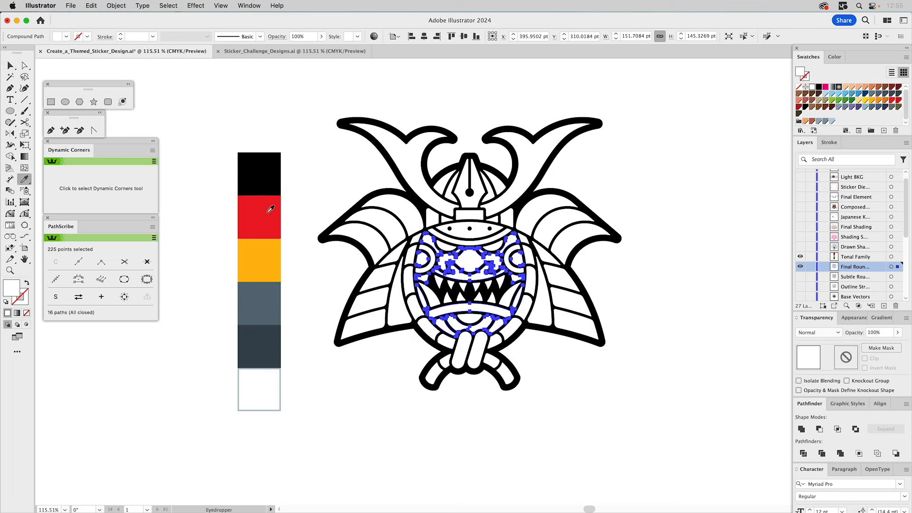
{"action": "left_click", "coordinate": [269, 211]}
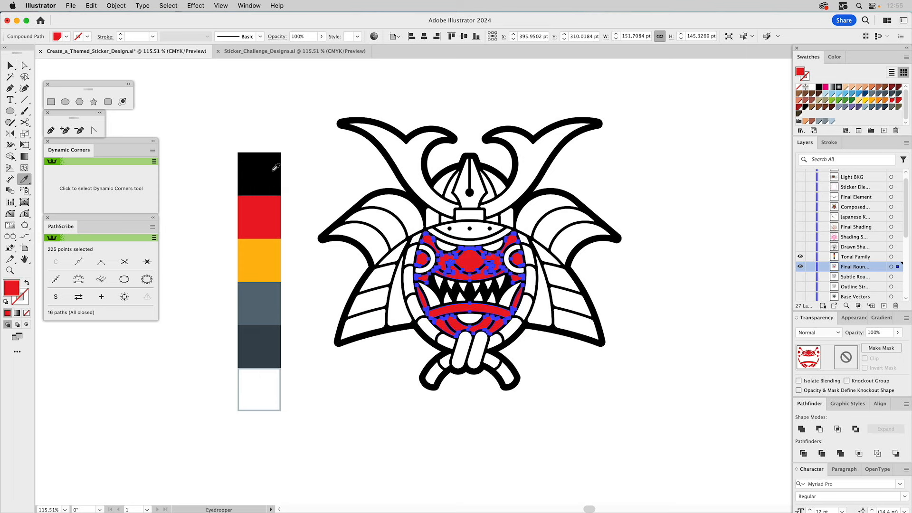
Step: Fill the rope, then the horns, pen nib and middle shoulder plates with the palette's orange using the Eyedropper
{"action": "key", "text": "v"}
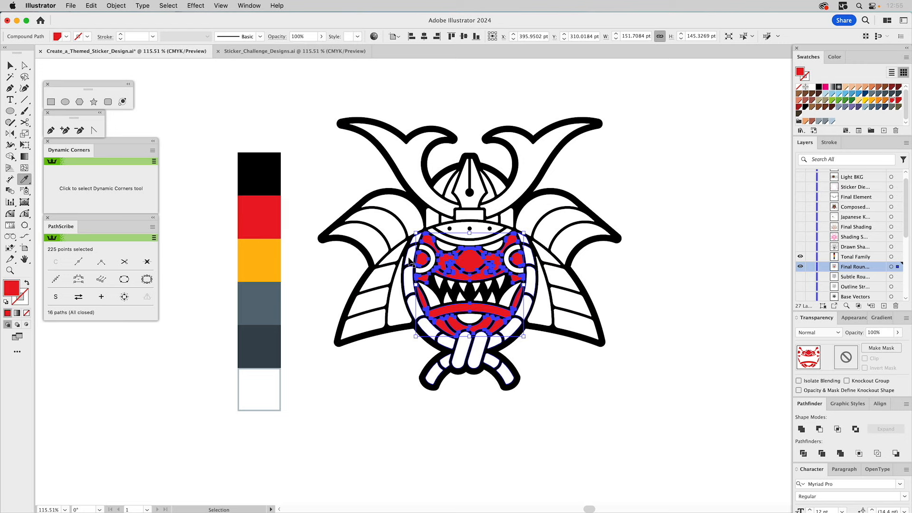
{"action": "left_click", "coordinate": [409, 259]}
{"action": "key", "text": "i"}
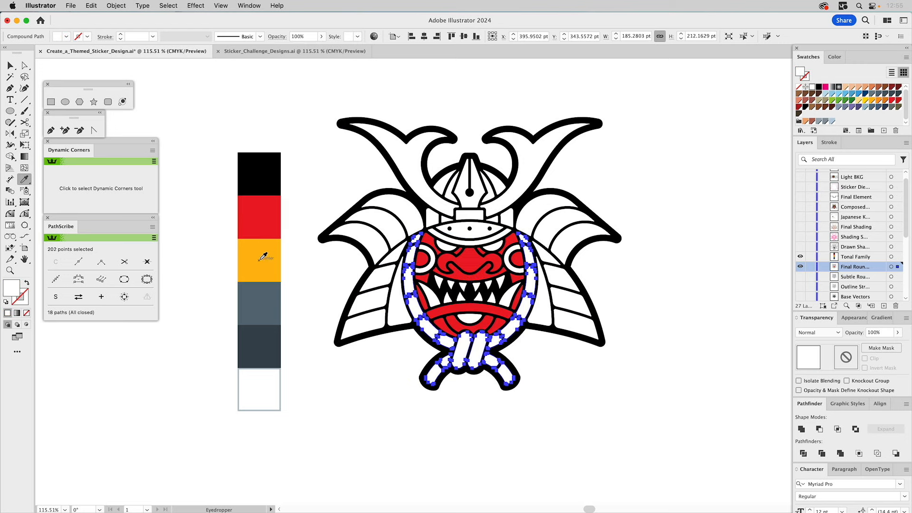
{"action": "left_click", "coordinate": [262, 257]}
{"action": "key", "text": "v"}
{"action": "left_click", "coordinate": [380, 220]}
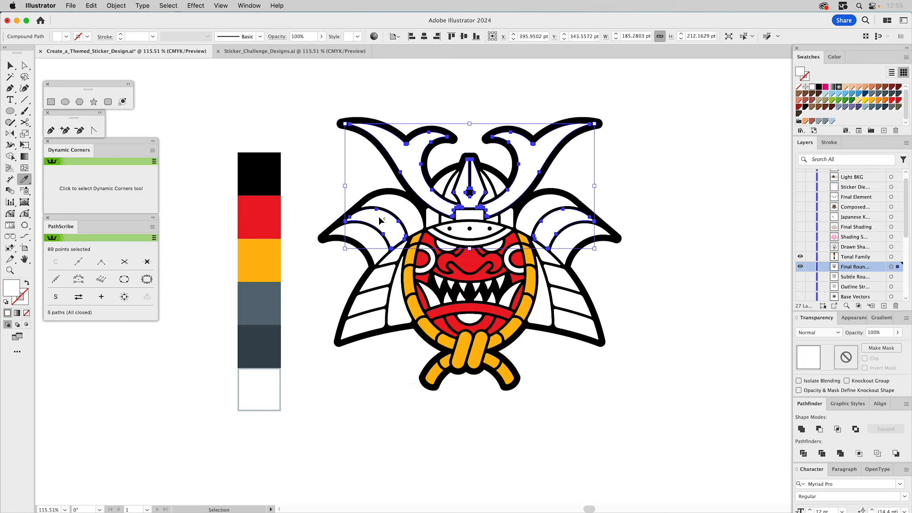
{"action": "key", "text": "i"}
{"action": "left_click", "coordinate": [274, 250]}
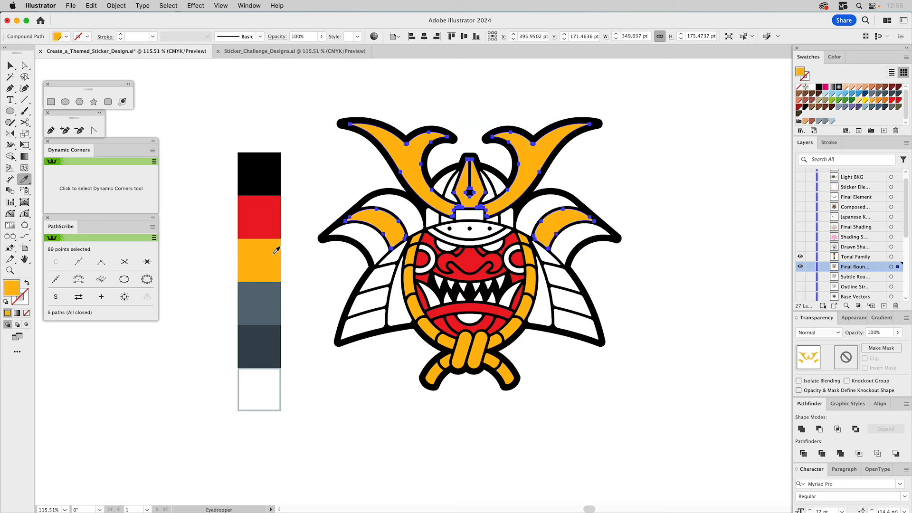
Step: Match the eyes, ear rings, lower brow strip and chin shape to the pen nib's orange fill and deselect them
{"action": "key", "text": "v"}
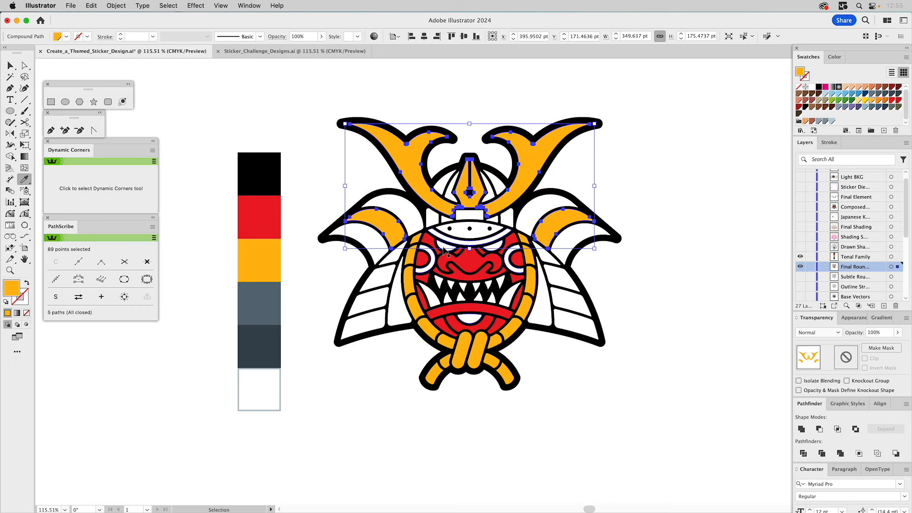
{"action": "left_click", "coordinate": [445, 251]}
{"action": "key", "text": "i"}
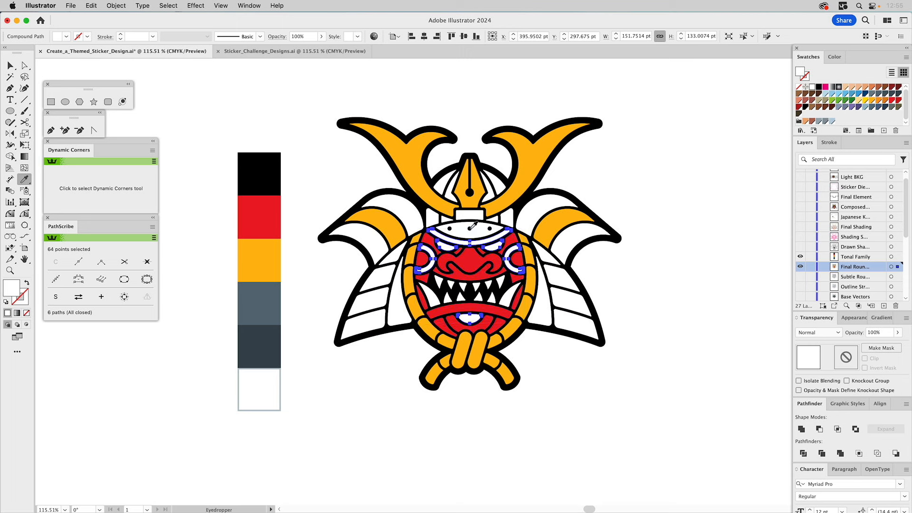
{"action": "left_click", "coordinate": [466, 201]}
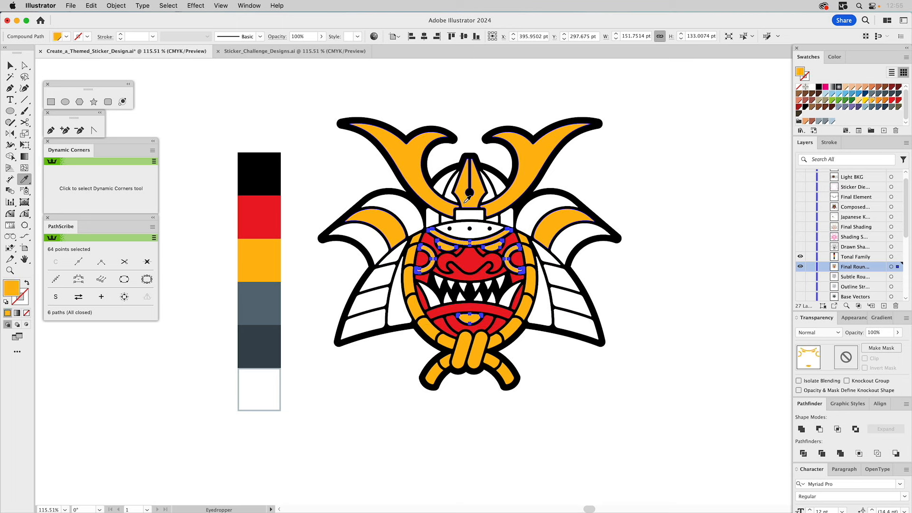
{"action": "key", "text": "v"}
{"action": "left_click", "coordinate": [660, 283]}
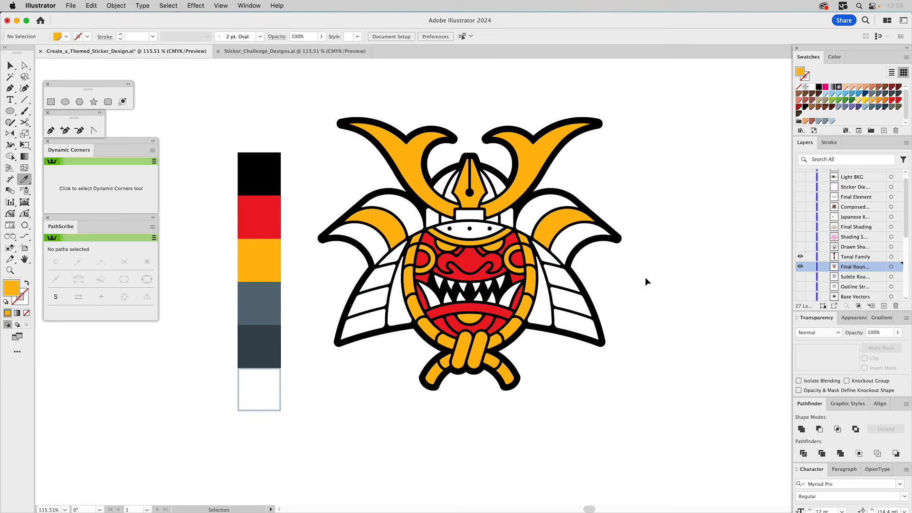
Step: Fill the helmet dome and inner neck guards with dark slate, and the shoulder plates, outer neck guards and brow band with lighter slate
{"action": "left_click", "coordinate": [441, 190], "text": "super"}
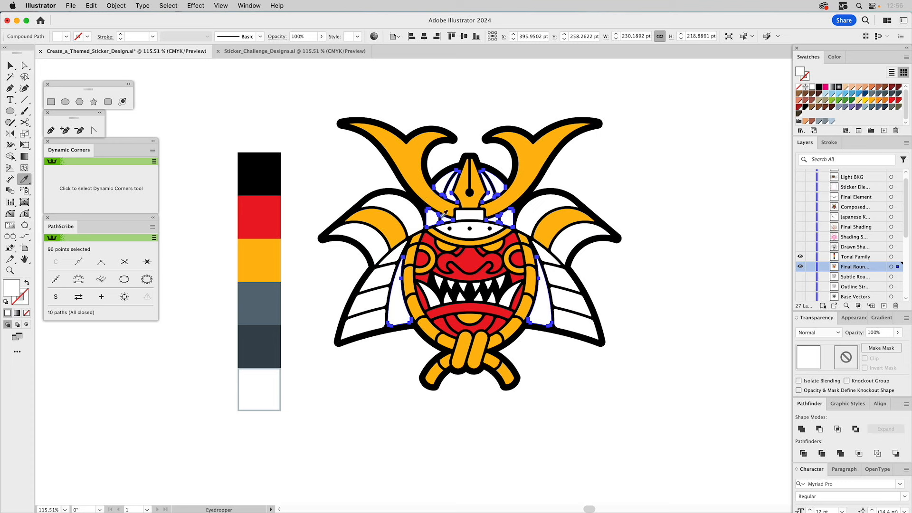
{"action": "left_click", "coordinate": [269, 349]}
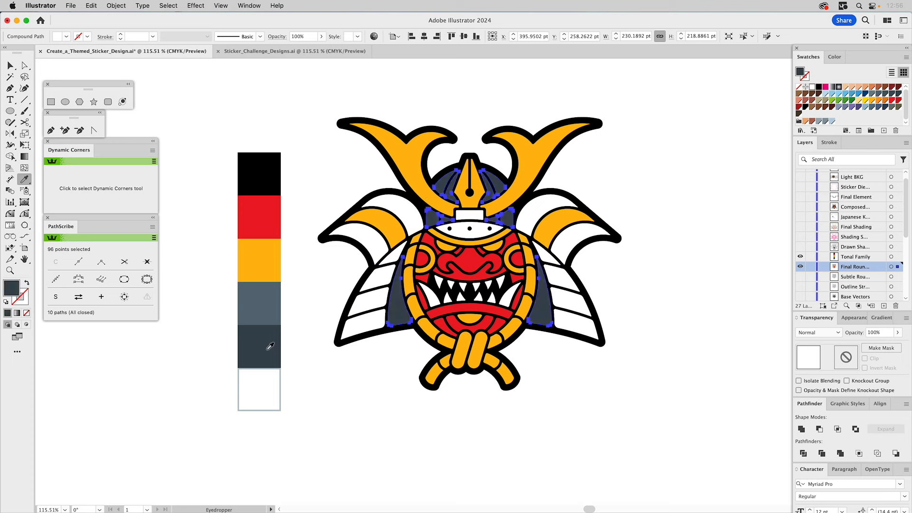
{"action": "key", "text": "v"}
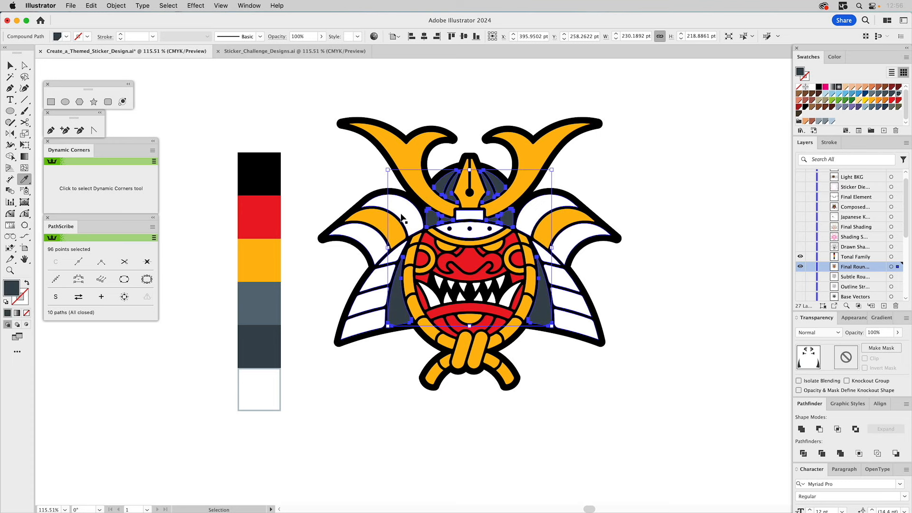
{"action": "left_click", "coordinate": [401, 215], "text": "super"}
{"action": "left_click", "coordinate": [264, 303]}
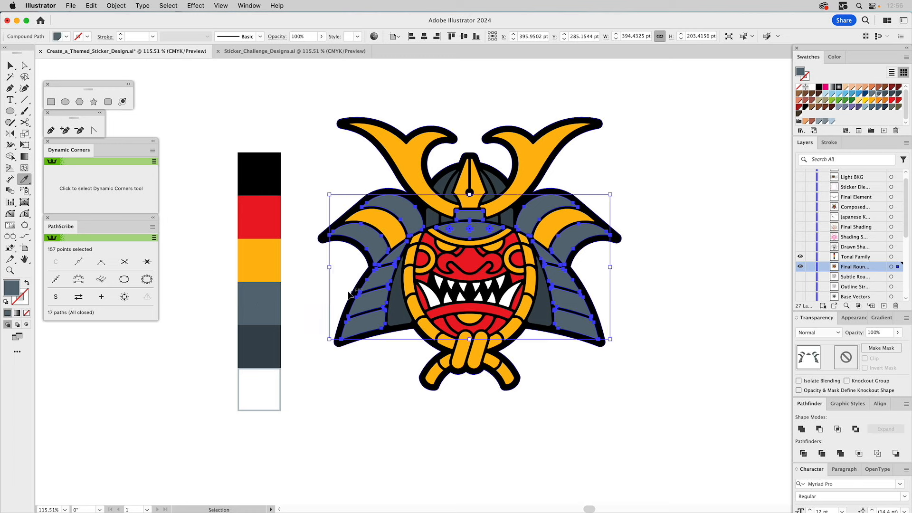
Step: Show the Drawn Shading layer over the colored mask, set its sketch image's opacity to 40% and lock the layer
{"action": "left_click", "coordinate": [340, 276]}
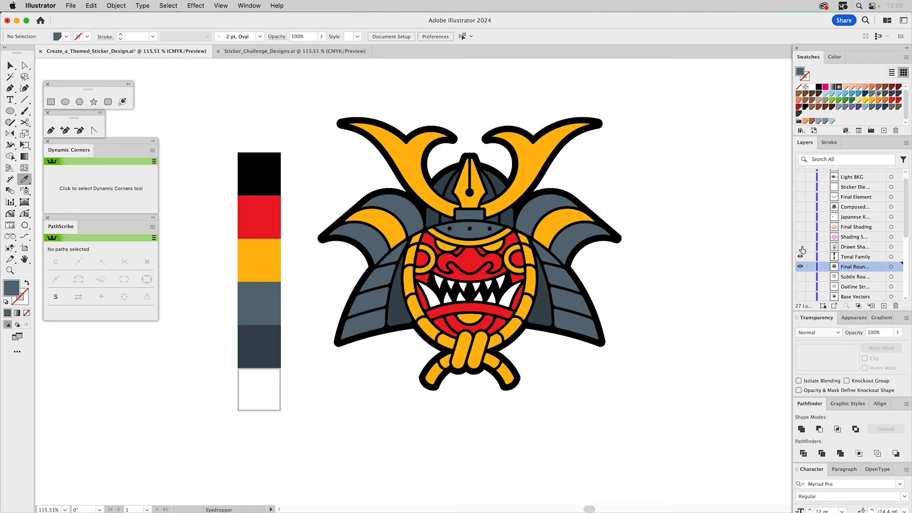
{"action": "left_click", "coordinate": [800, 248]}
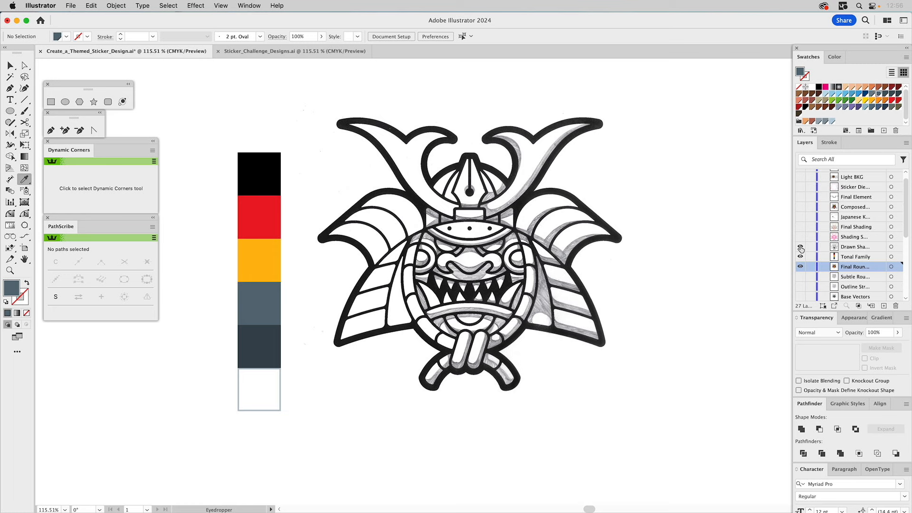
{"action": "key", "text": "v"}
{"action": "left_click", "coordinate": [617, 229]}
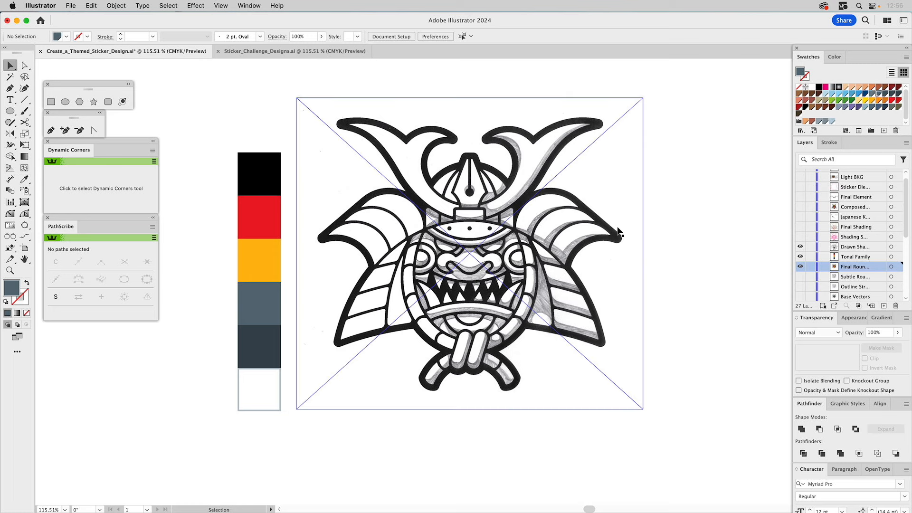
{"action": "left_click", "coordinate": [599, 232]}
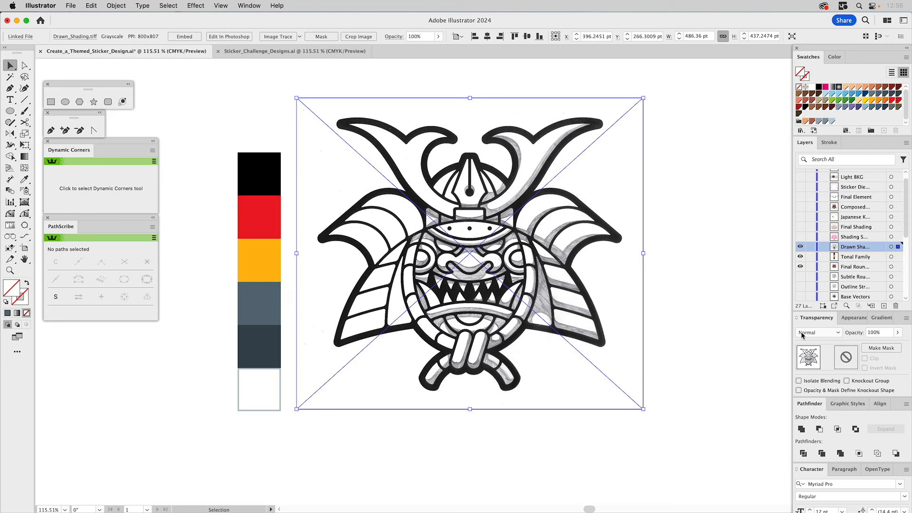
{"action": "left_click", "coordinate": [818, 335]}
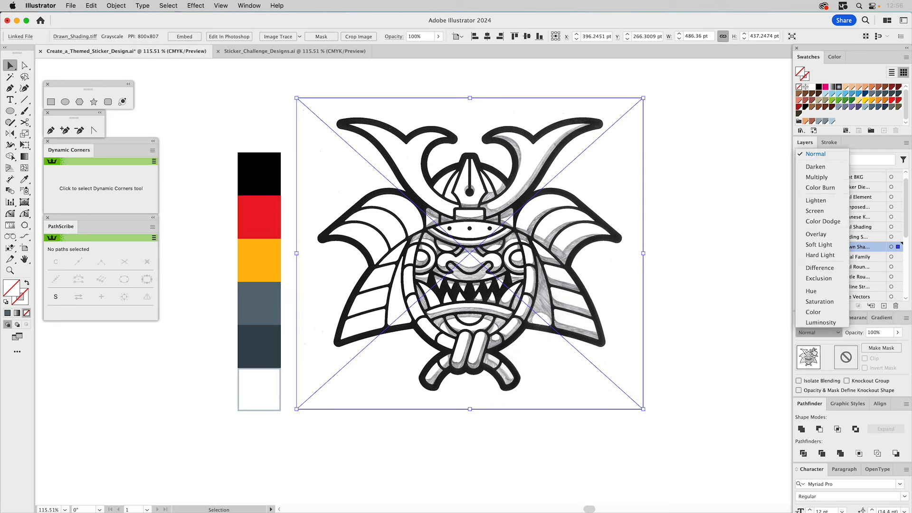
{"action": "left_click", "coordinate": [873, 332]}
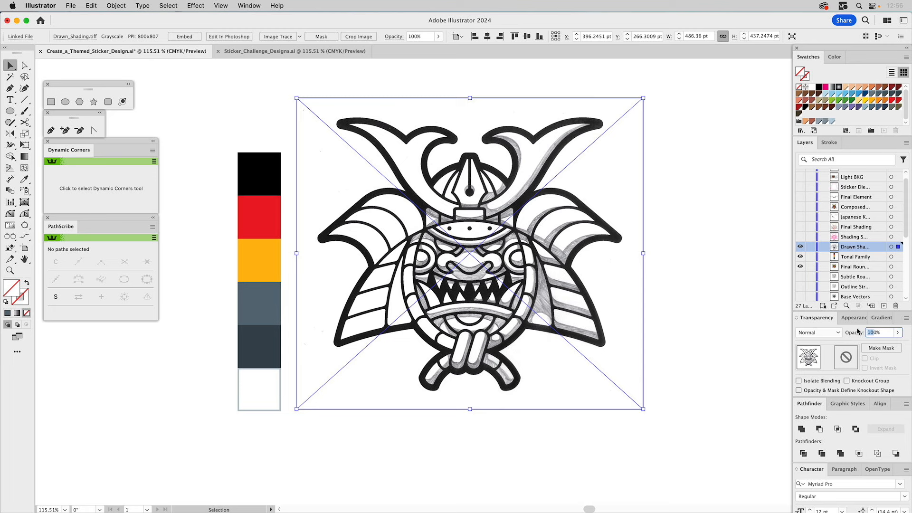
{"action": "type", "text": "40"}
{"action": "key", "text": "Return"}
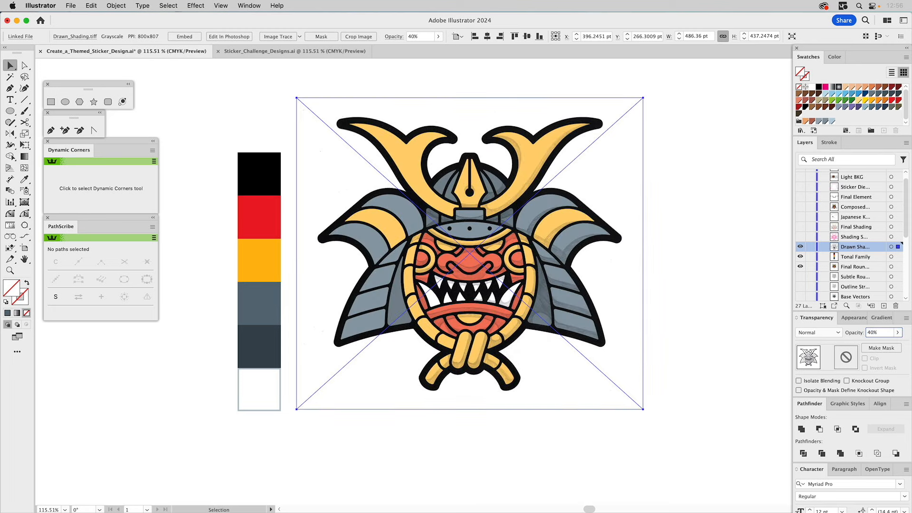
{"action": "left_click", "coordinate": [809, 247]}
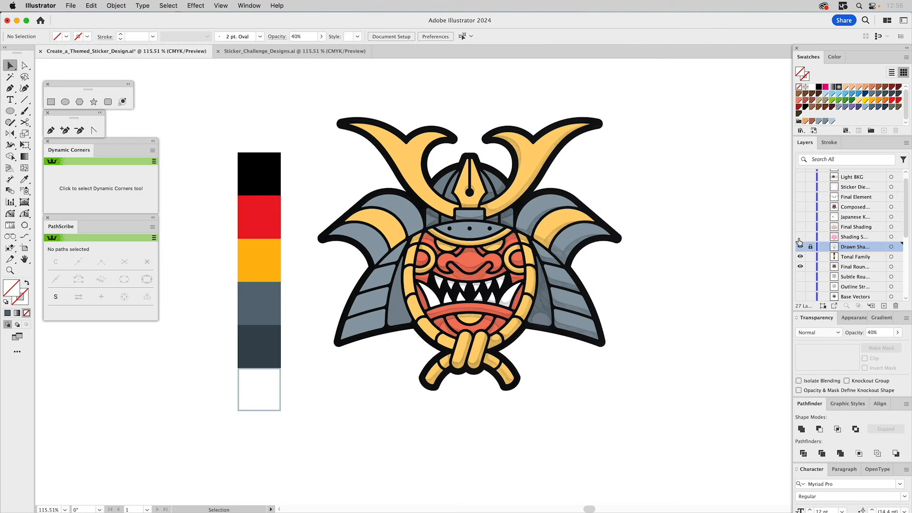
Step: Preview the shading shapes over the sketch, hide both along with the Tonal Family layer, and show the Final Shading layer
{"action": "left_click", "coordinate": [800, 247]}
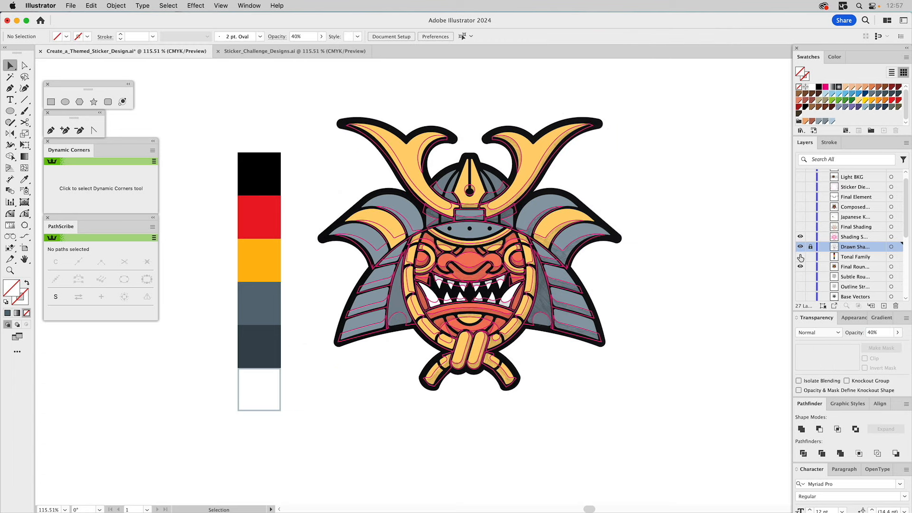
{"action": "left_click", "coordinate": [800, 256]}
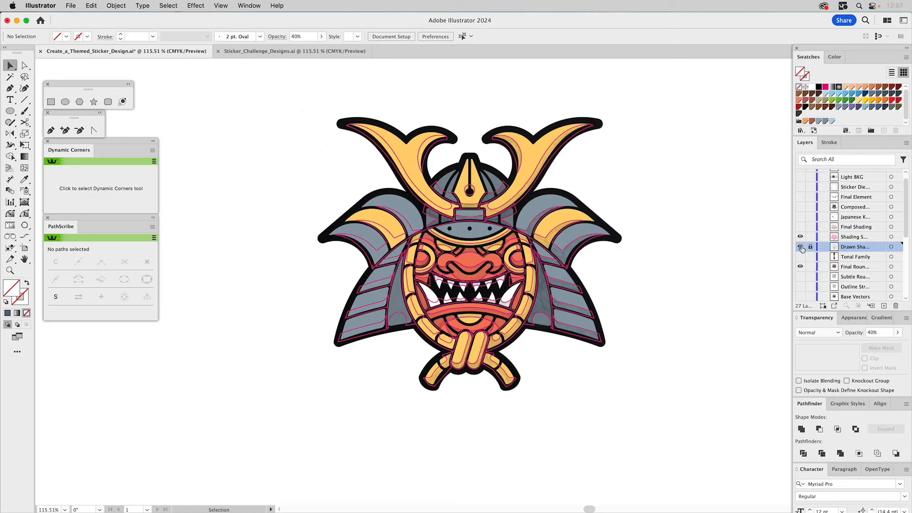
{"action": "left_click_drag", "start_coordinate": [799, 246], "coordinate": [800, 238]}
{"action": "left_click", "coordinate": [800, 228]}
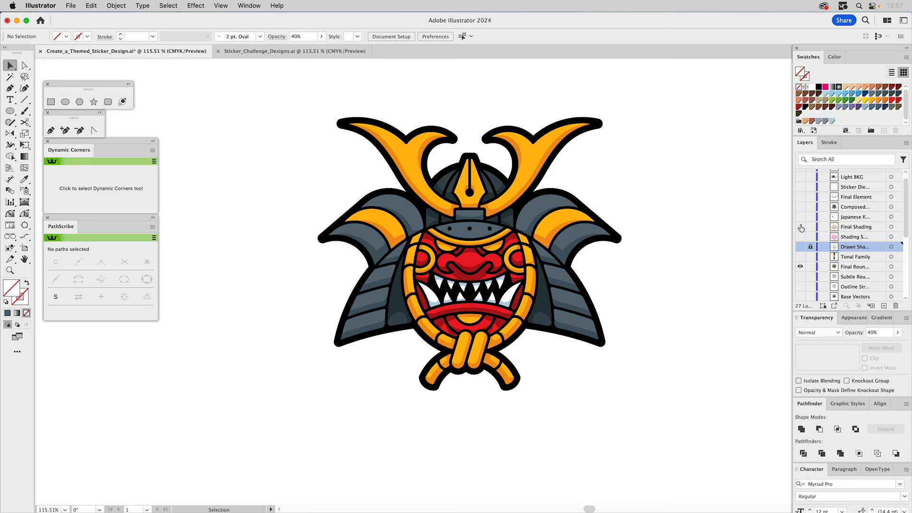
{"action": "left_click", "coordinate": [801, 228]}
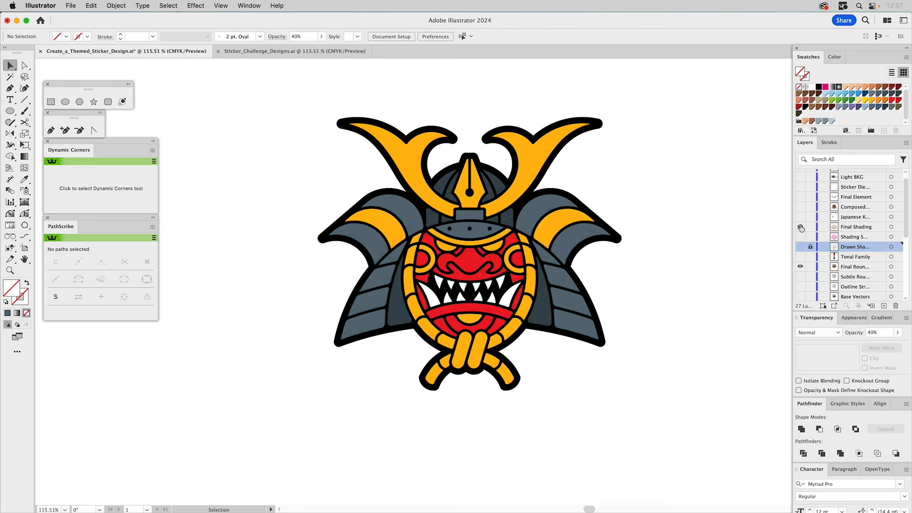
{"action": "left_click", "coordinate": [800, 228]}
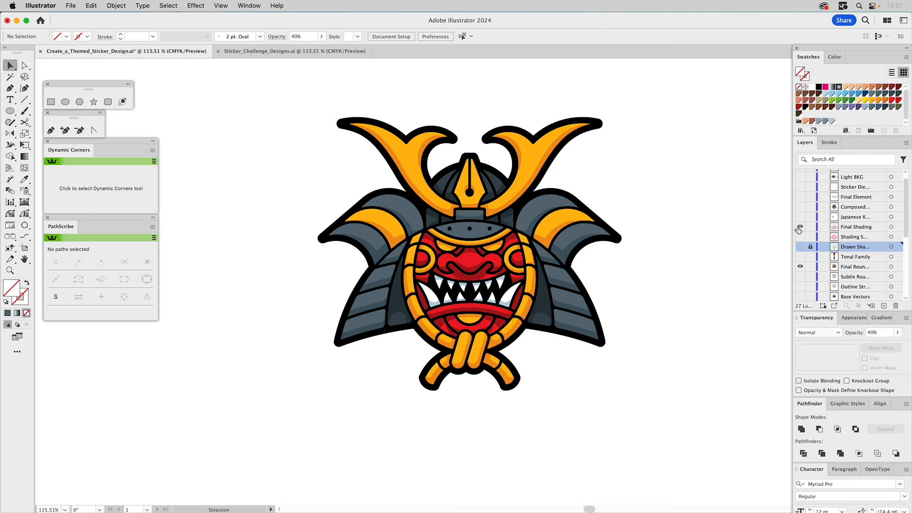
Step: Select the nose's shading shape to check its swatch, then examine the CMYK mix of the red face fill
{"action": "key", "text": "a"}
{"action": "left_click", "coordinate": [477, 267]}
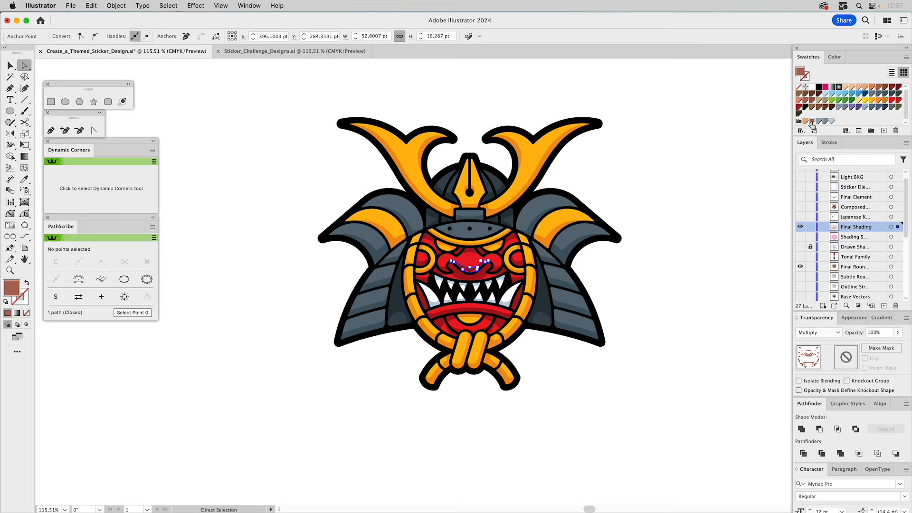
{"action": "left_click", "coordinate": [714, 141]}
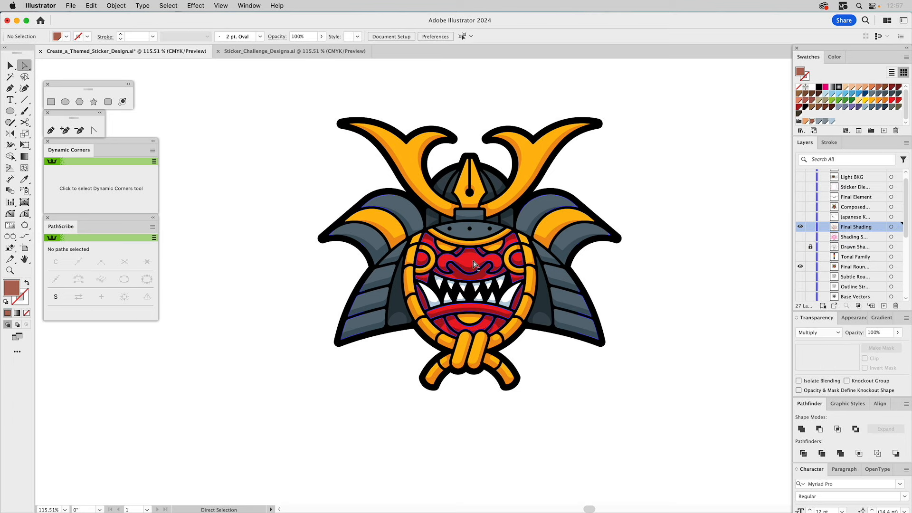
{"action": "left_click", "coordinate": [476, 269]}
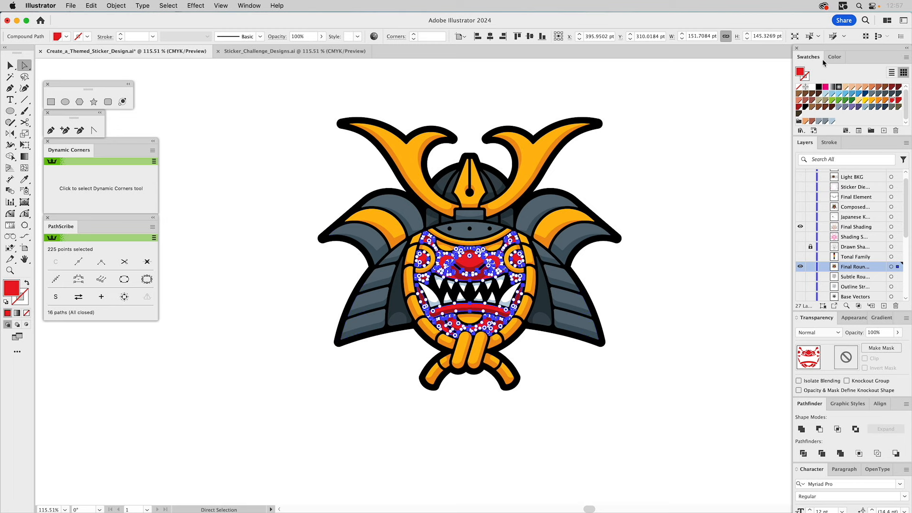
{"action": "left_click", "coordinate": [834, 57]}
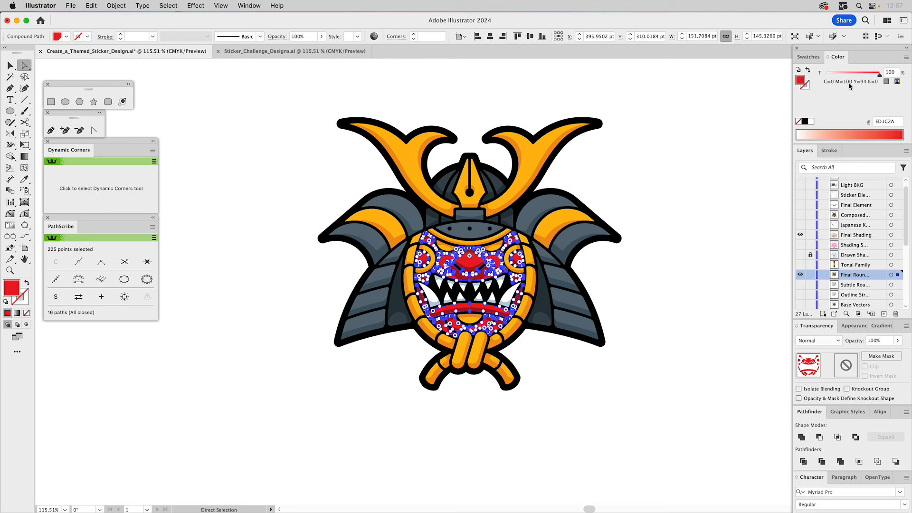
{"action": "left_click", "coordinate": [898, 82]}
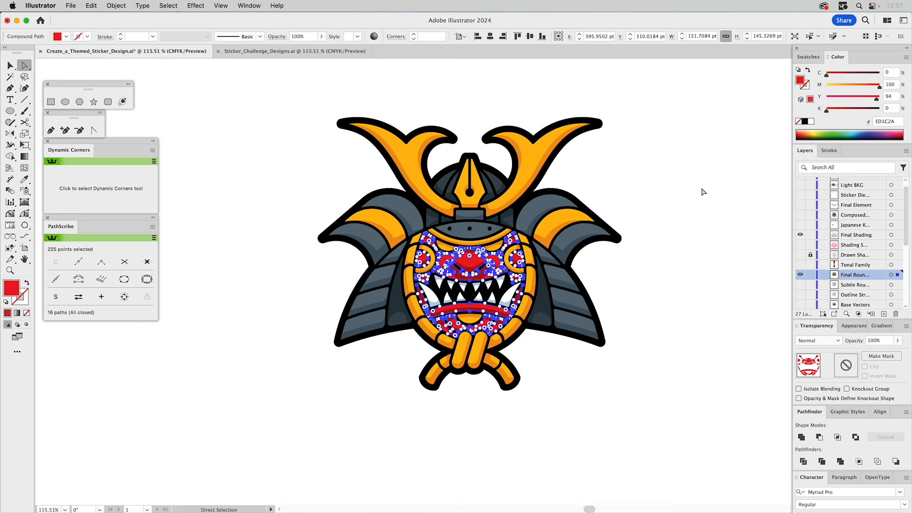
{"action": "left_click", "coordinate": [653, 252]}
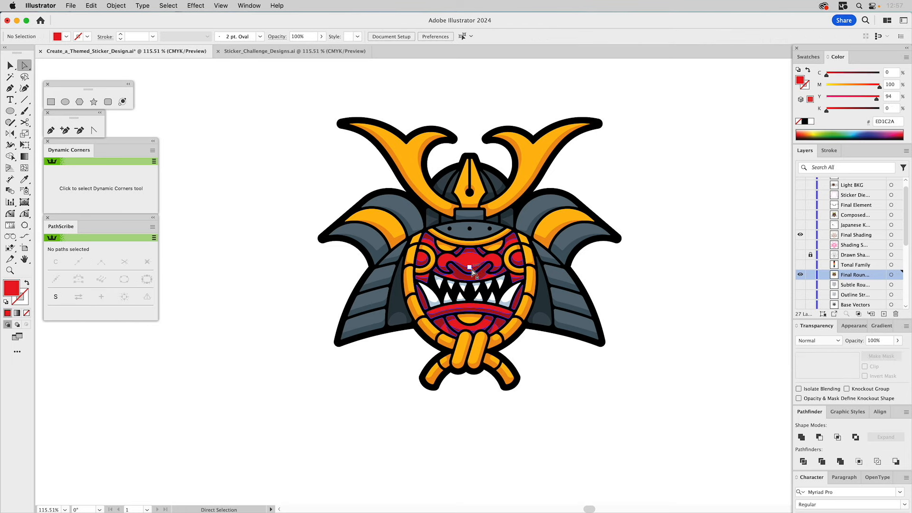
Step: Examine the CMYK mix and blending mode of the shading shape on the mask's nose
{"action": "left_click", "coordinate": [472, 271]}
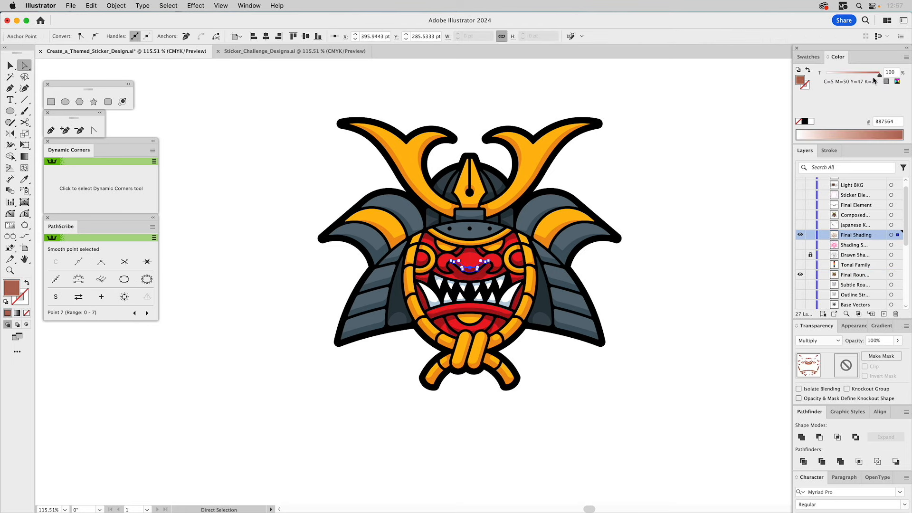
{"action": "left_click", "coordinate": [897, 82]}
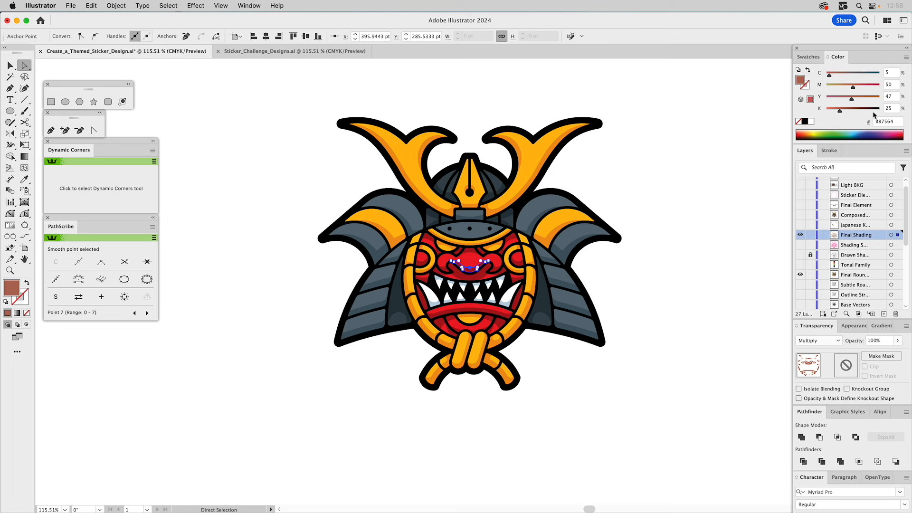
{"action": "left_click", "coordinate": [703, 151]}
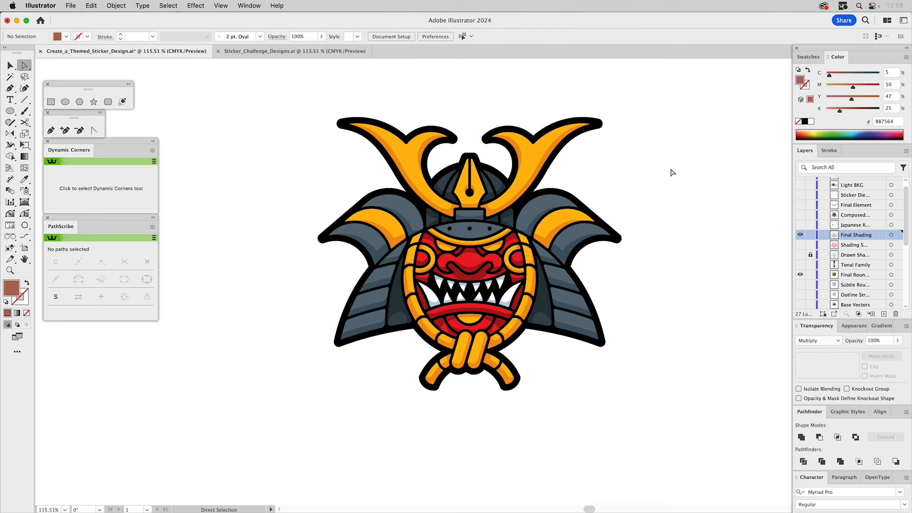
{"action": "left_click", "coordinate": [470, 269]}
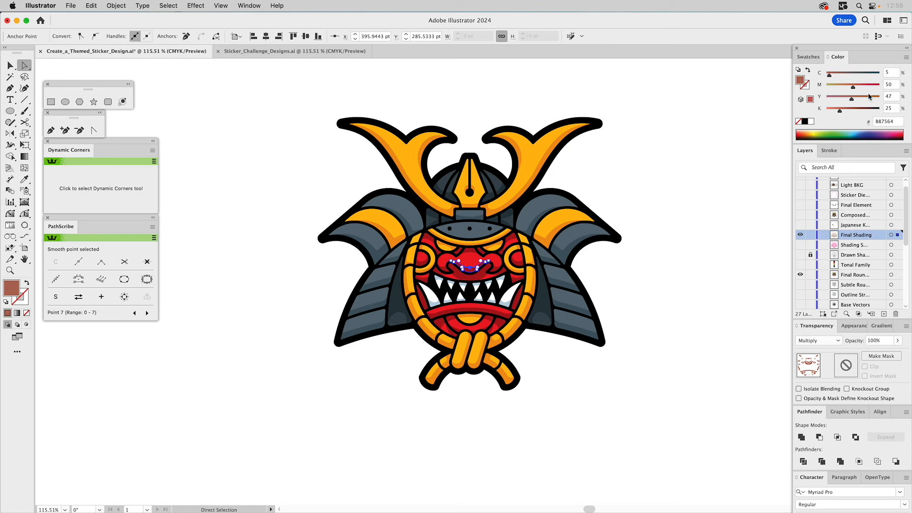
{"action": "left_click", "coordinate": [720, 158]}
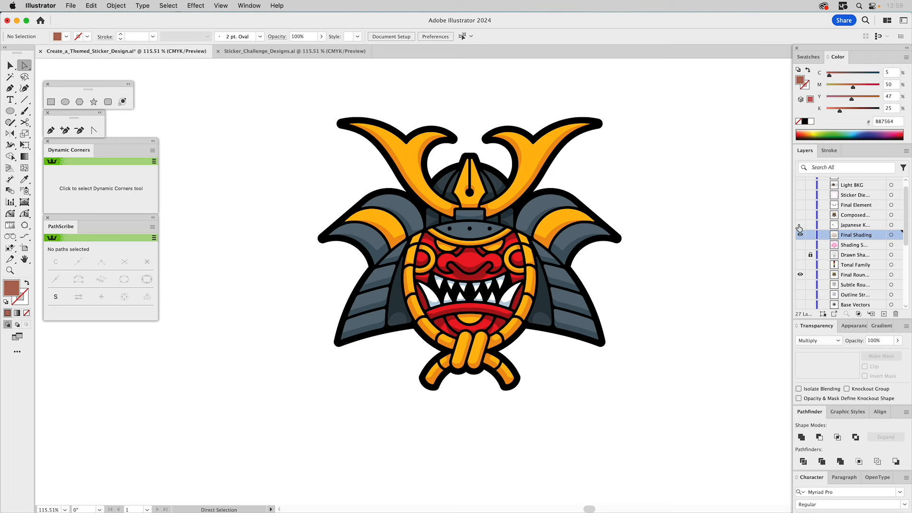
Step: View the Japanese kanji reference layer, then show only the composed badge layer with the Vector Samurai banner
{"action": "left_click", "coordinate": [800, 225]}
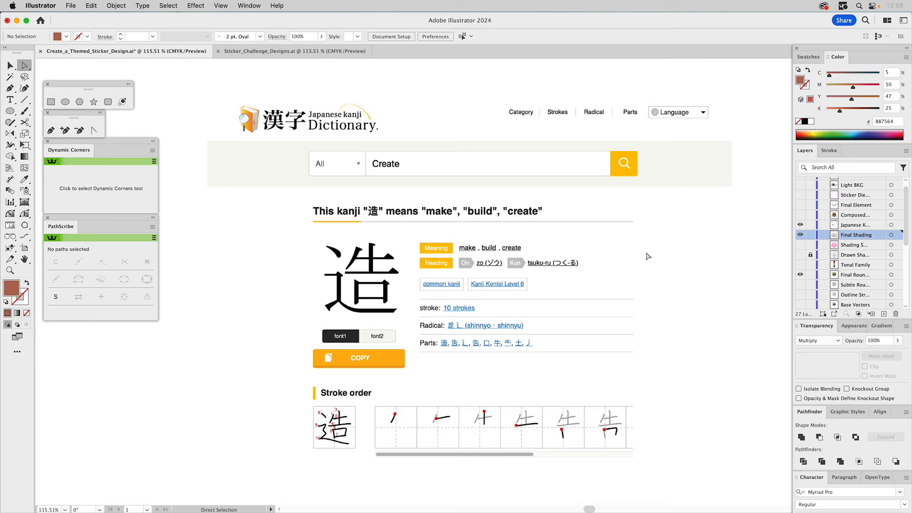
{"action": "left_click", "coordinate": [801, 216]}
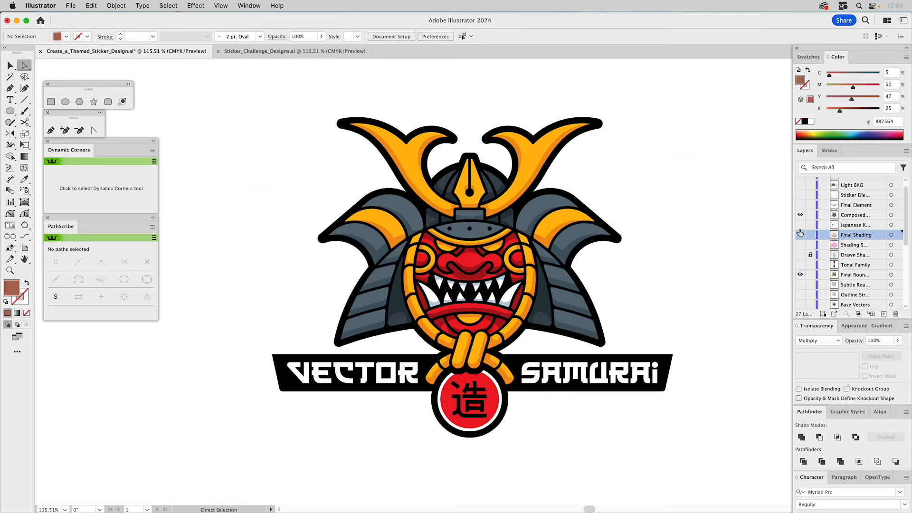
{"action": "left_click", "coordinate": [800, 275]}
Step: Fill the letters Ai in SAMURAi with the shoulder plate's orange using the Eyedropper and deselect them
{"action": "left_click", "coordinate": [649, 380]}
{"action": "key", "text": "i"}
{"action": "left_click", "coordinate": [563, 223]}
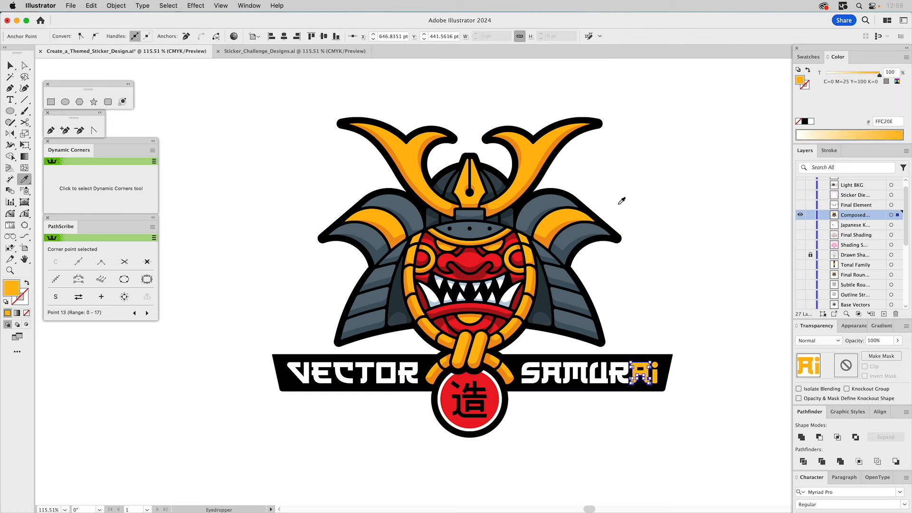
{"action": "left_click", "coordinate": [688, 212], "text": "super"}
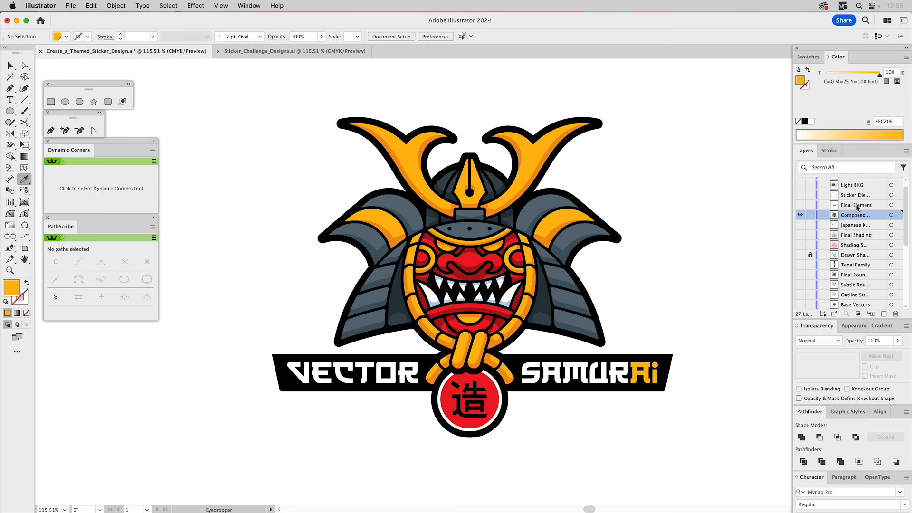
Step: Show the Final Element layer and the sticker die-cut outline layer together with the composed badge
{"action": "left_click", "coordinate": [800, 206]}
{"action": "left_click", "coordinate": [800, 213]}
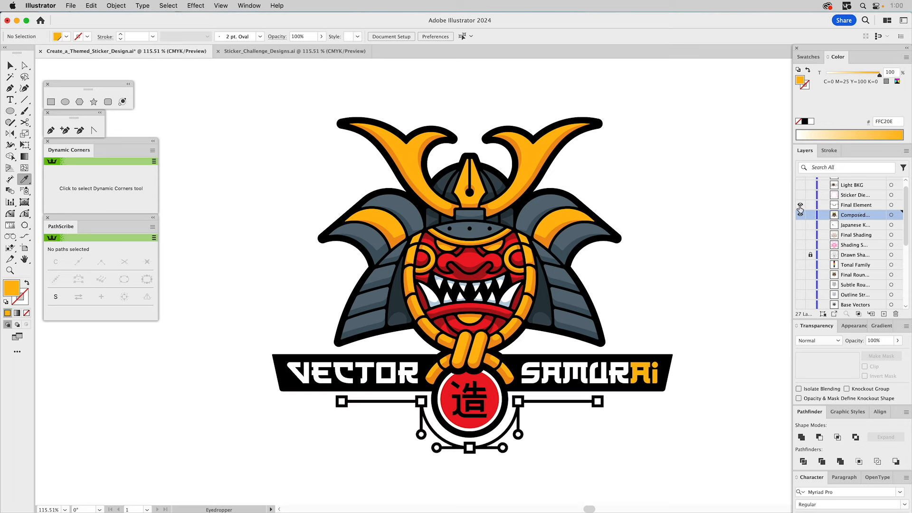
{"action": "left_click", "coordinate": [800, 195]}
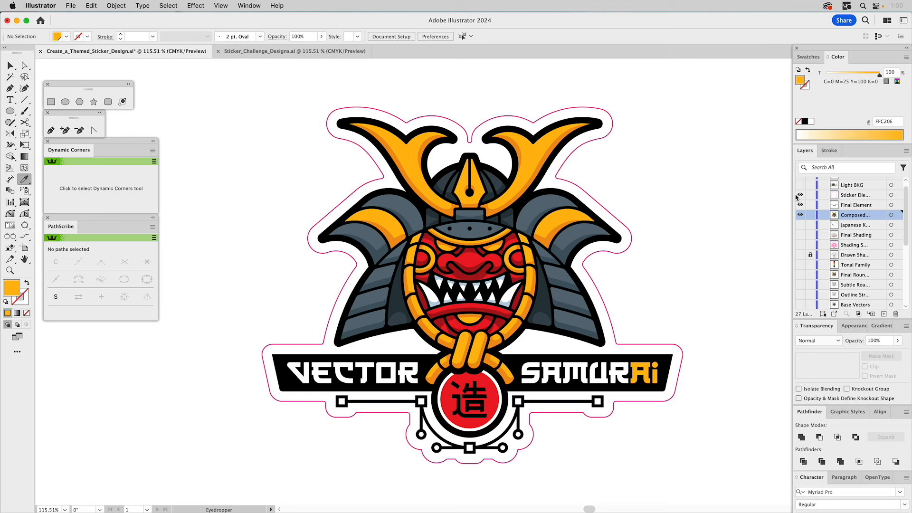
Step: Hide the badge layers and present the mask on the Light BKG layer, then on the Dark BKG layer
{"action": "scroll", "coordinate": [849, 202], "scroll_direction": "up", "scroll_amount": 1}
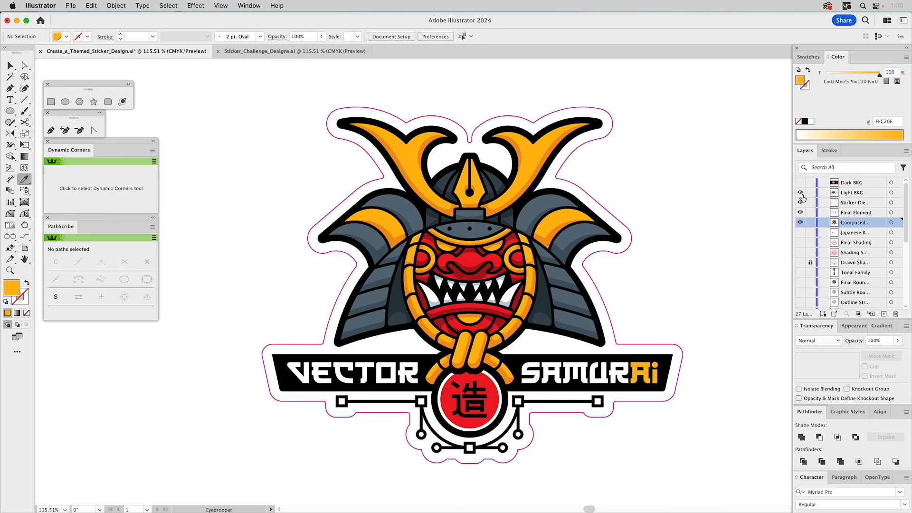
{"action": "left_click", "coordinate": [800, 192]}
{"action": "left_click", "coordinate": [801, 212]}
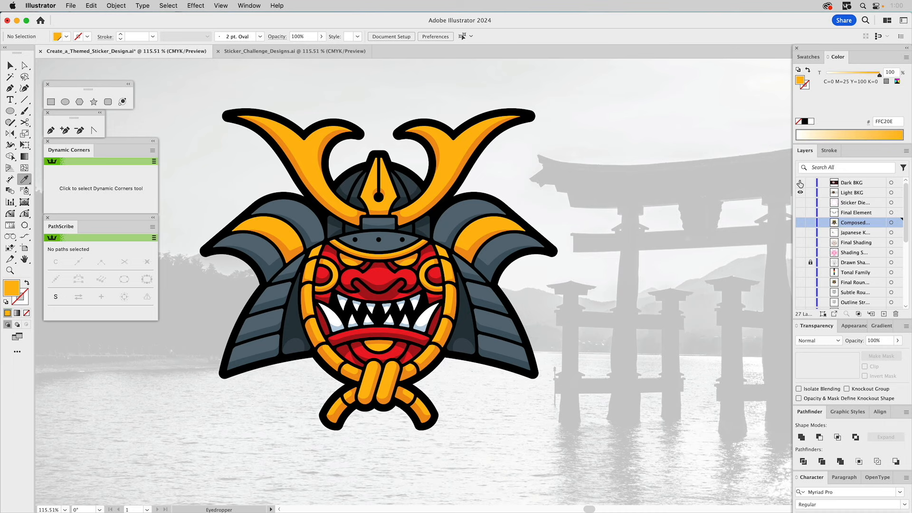
{"action": "left_click", "coordinate": [801, 183]}
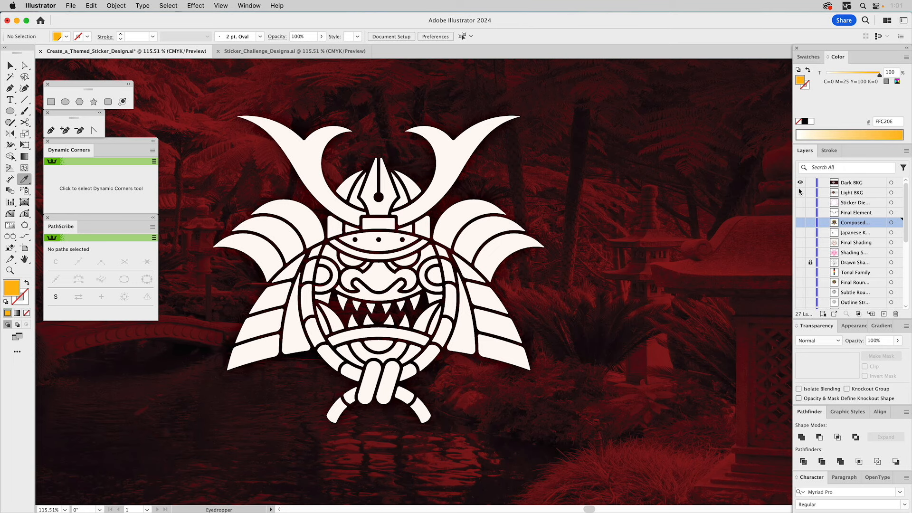
Step: Switch to the Sticker_Challenge_Designs.ai document and show the Puca Cerep skull design from the layer above the mushroom
{"action": "left_click", "coordinate": [293, 51]}
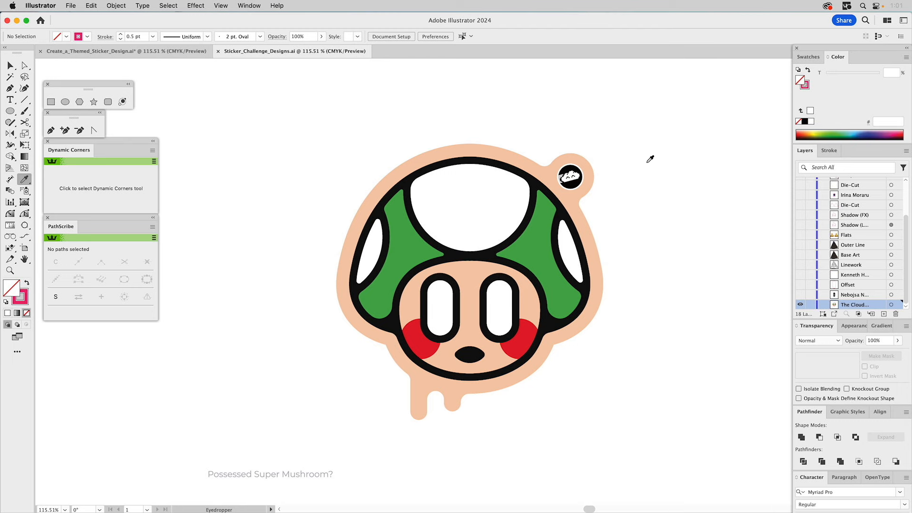
{"action": "key", "text": "v"}
{"action": "left_click", "coordinate": [800, 295]}
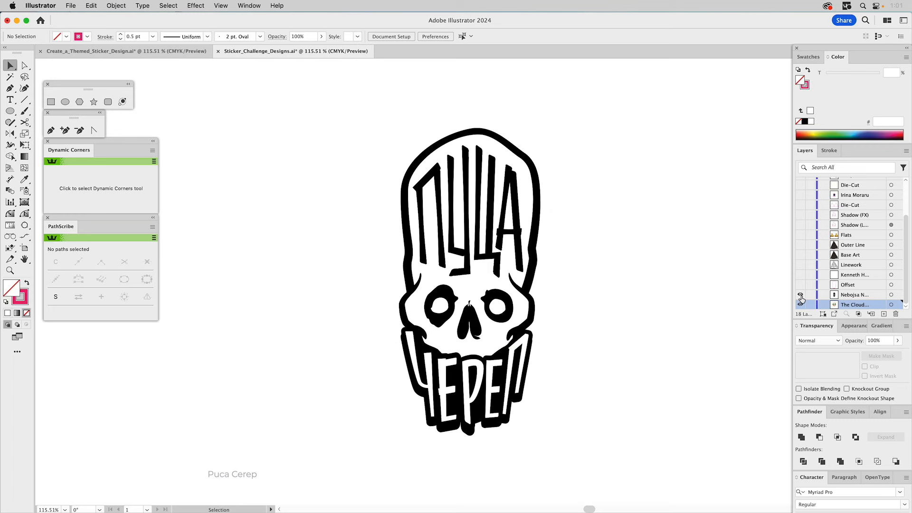
Step: Check the skull layer's full name in its options and inspect the anchor points of the skull's outer contour
{"action": "double_click", "coordinate": [873, 295]}
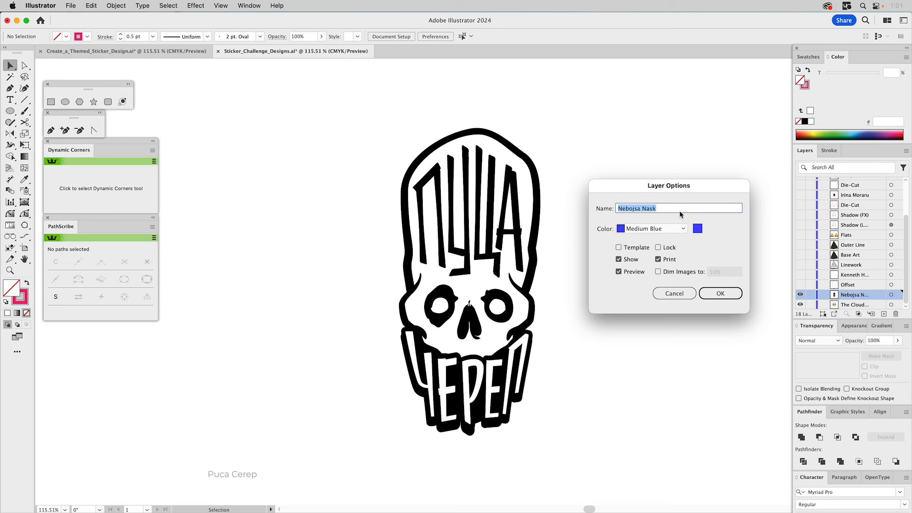
{"action": "left_click", "coordinate": [674, 294]}
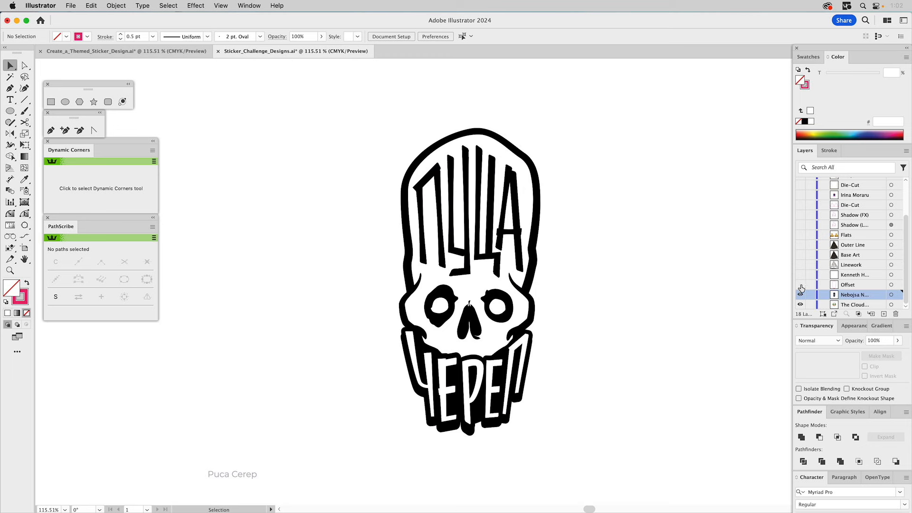
{"action": "key", "text": "a"}
{"action": "left_click", "coordinate": [541, 191]}
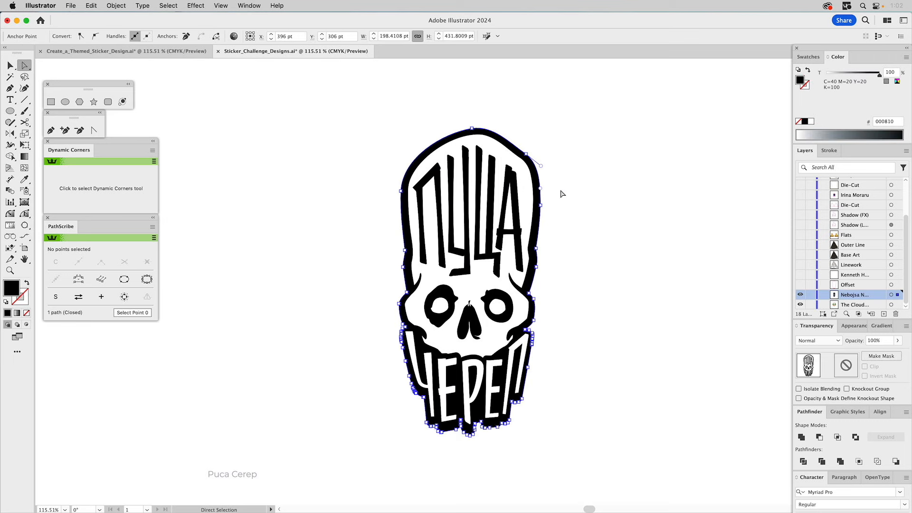
{"action": "left_click", "coordinate": [561, 192]}
Step: Show the Offset layer and offset the skull's outline path by 12 pt with Round joins
{"action": "left_click", "coordinate": [800, 285]}
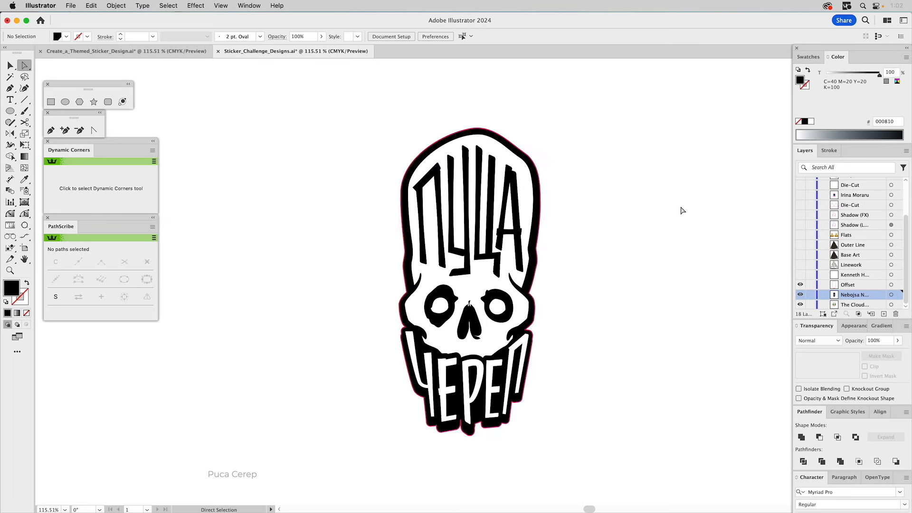
{"action": "key", "text": "v"}
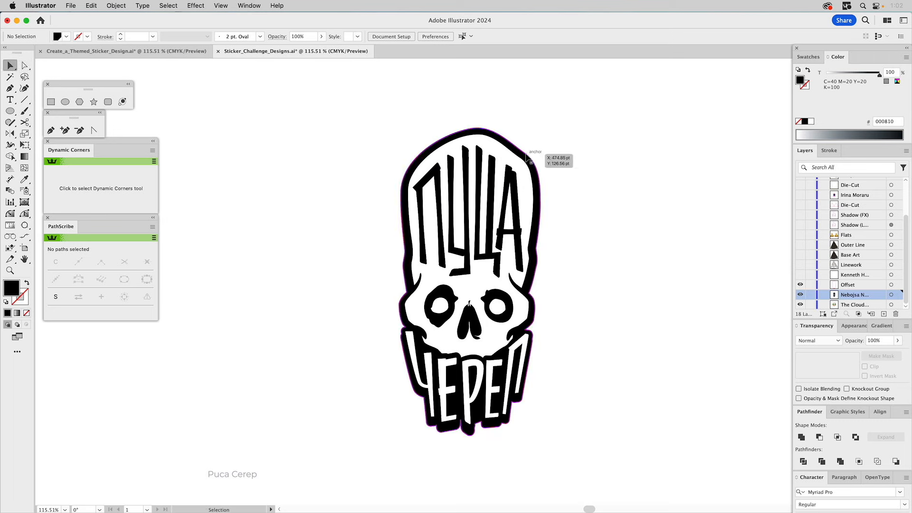
{"action": "left_click", "coordinate": [527, 156]}
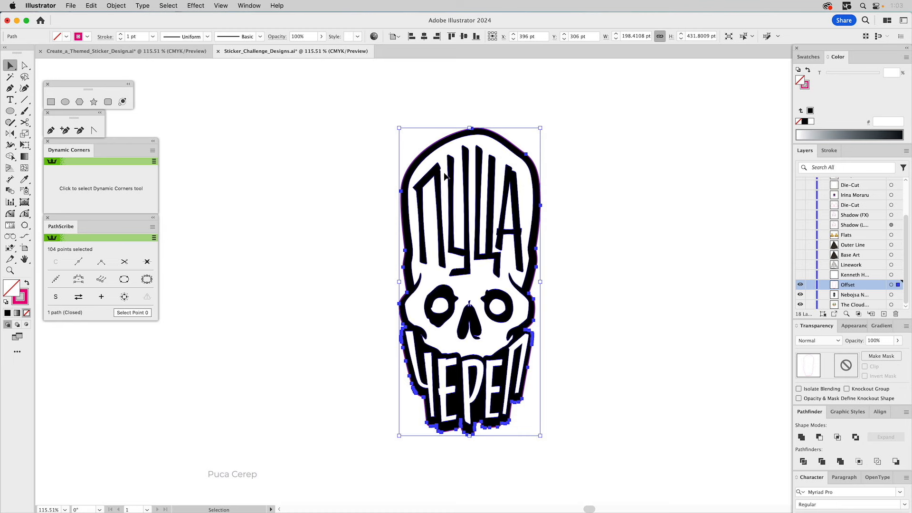
{"action": "left_click", "coordinate": [122, 6]}
{"action": "mouse_move", "coordinate": [136, 257]}
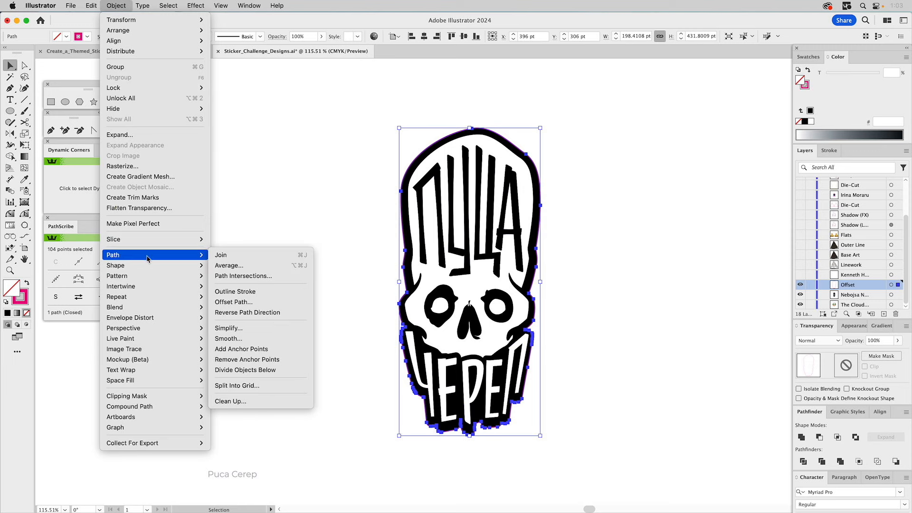
{"action": "left_click", "coordinate": [245, 303]}
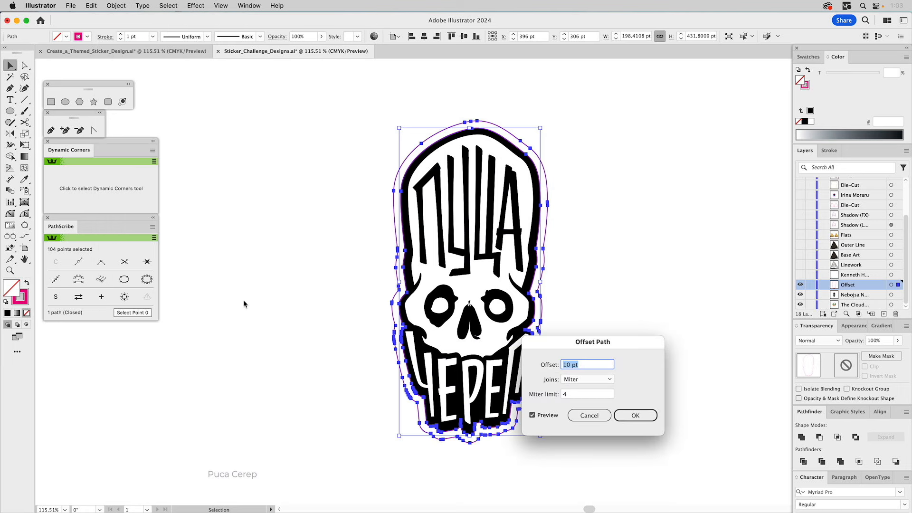
{"action": "left_click_drag", "start_coordinate": [549, 338], "coordinate": [611, 202]}
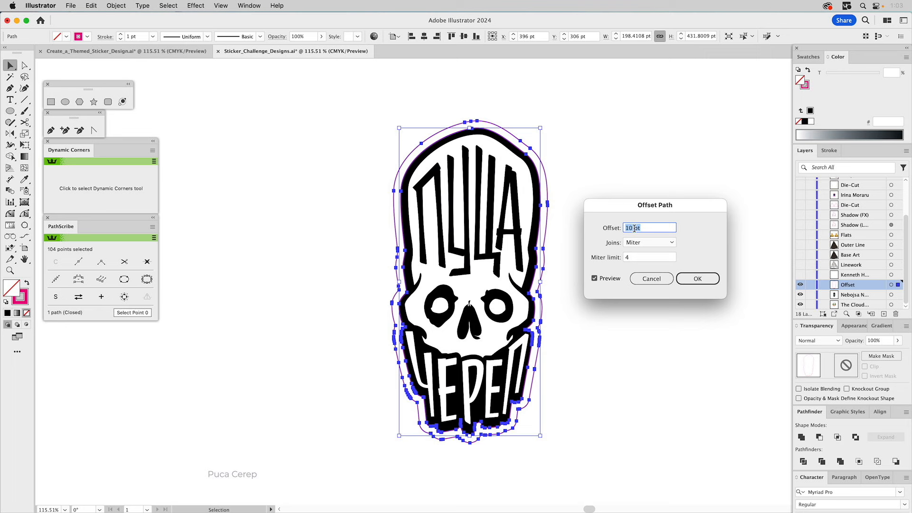
{"action": "type", "text": "12"}
{"action": "left_click", "coordinate": [638, 243]}
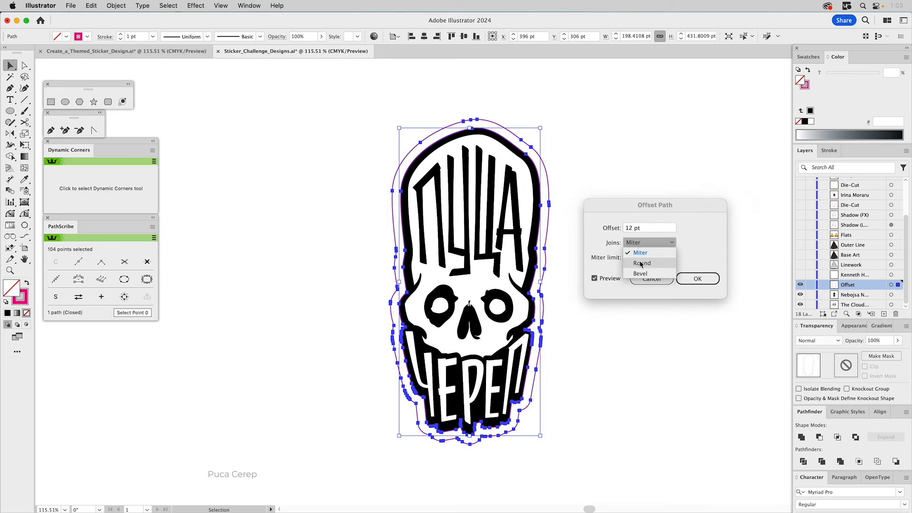
{"action": "left_click", "coordinate": [640, 264]}
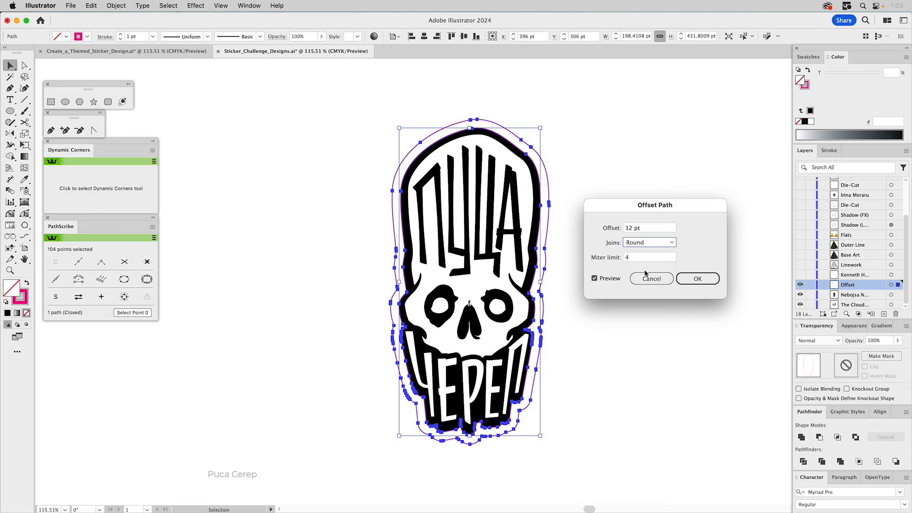
{"action": "left_click", "coordinate": [696, 280]}
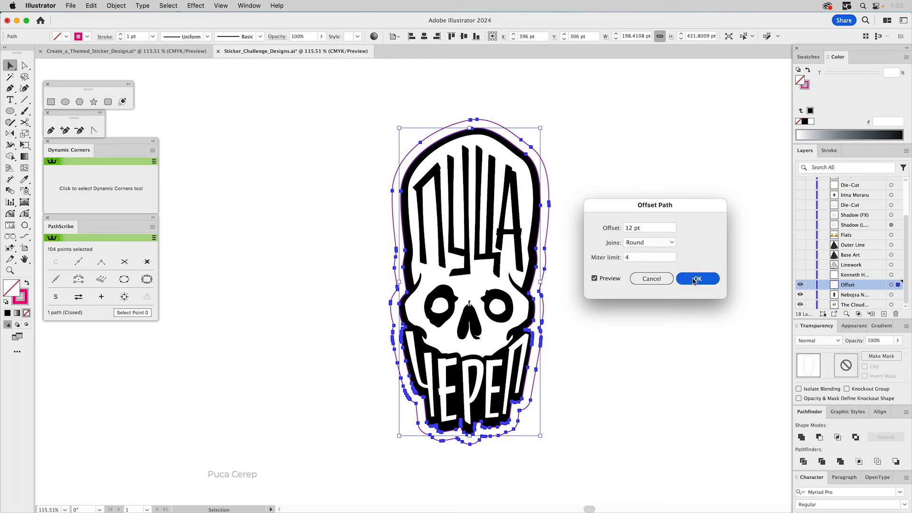
Step: Delete the original inner outline path on the Offset layer, keeping the outer die-cut line
{"action": "left_click", "coordinate": [612, 183]}
{"action": "left_click", "coordinate": [540, 177]}
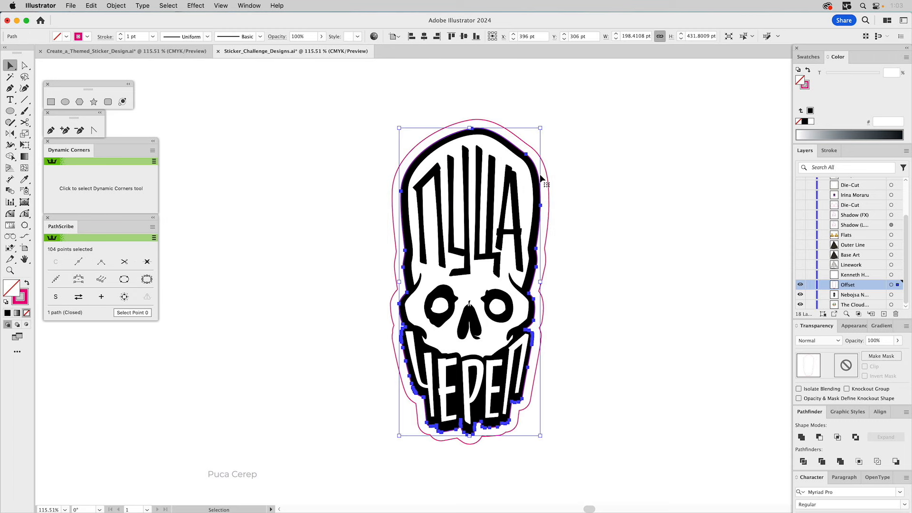
{"action": "left_click", "coordinate": [541, 179]}
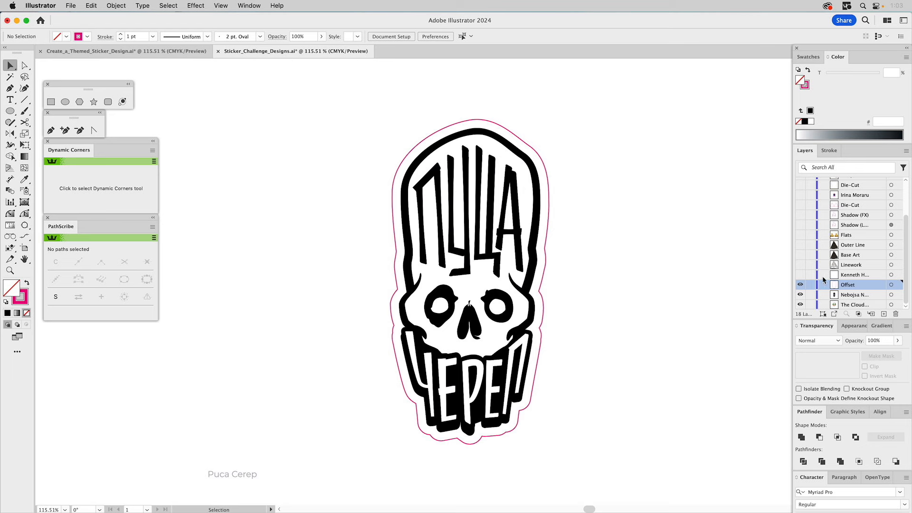
Step: Check the full name of the layer above Offset, then replace the visible skull layers with the Cycloptic Slice title and pizza line art
{"action": "left_click", "coordinate": [873, 276]}
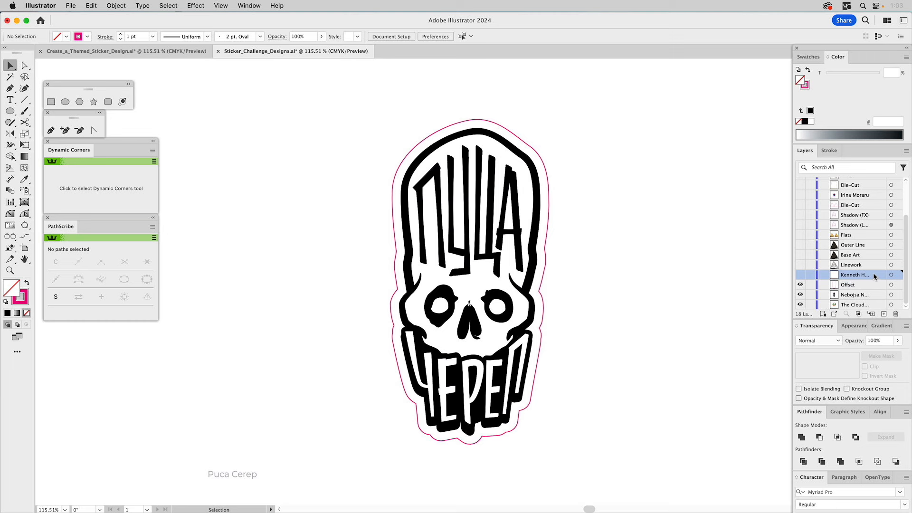
{"action": "left_click", "coordinate": [873, 273]}
{"action": "double_click", "coordinate": [876, 276]}
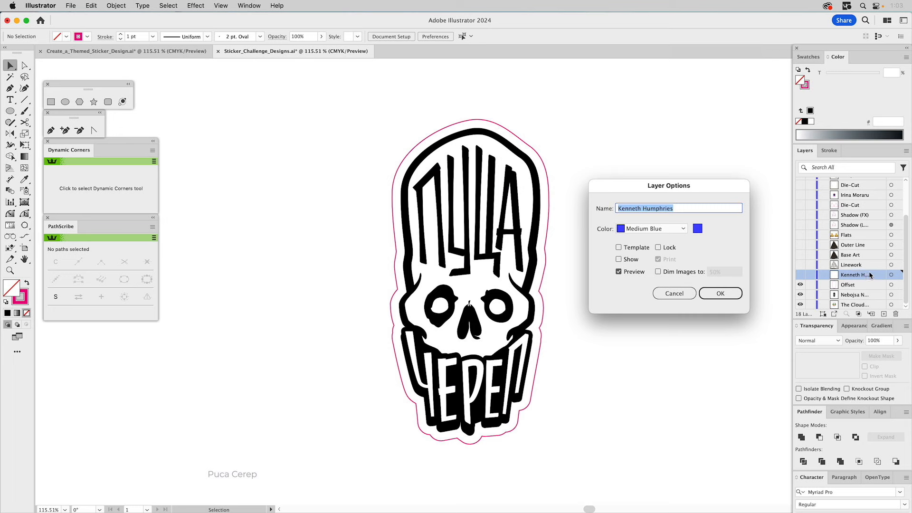
{"action": "left_click", "coordinate": [680, 291]}
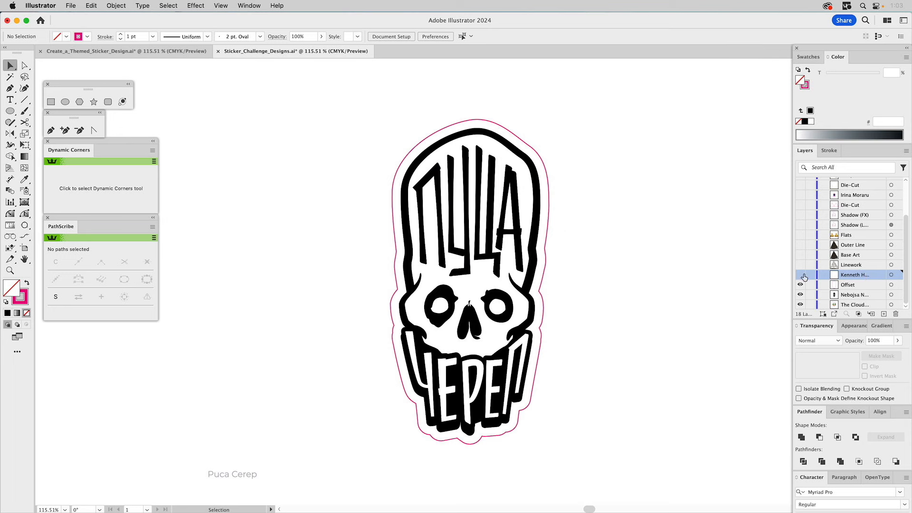
{"action": "left_click_drag", "start_coordinate": [800, 275], "coordinate": [801, 306]}
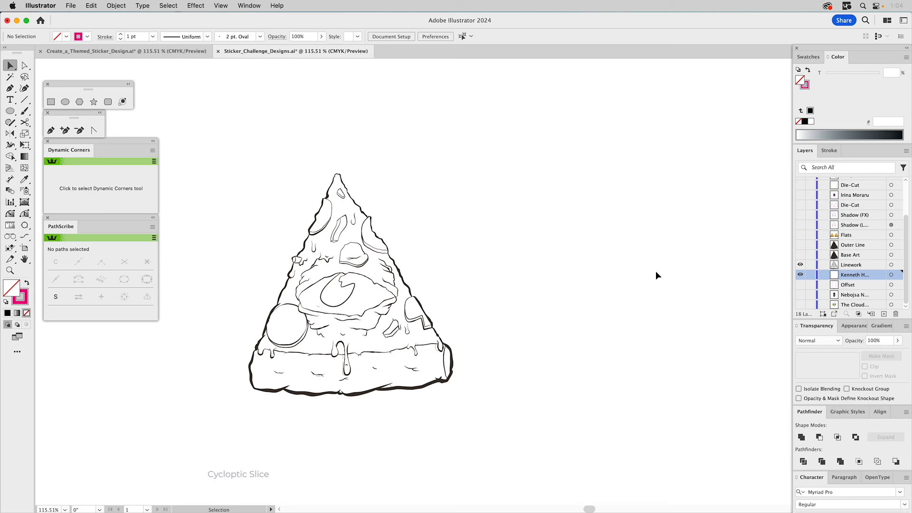
Step: Show the Base Art layer and inspect the paths of the line art's outer contour and the solid pizza silhouette
{"action": "left_click", "coordinate": [800, 255]}
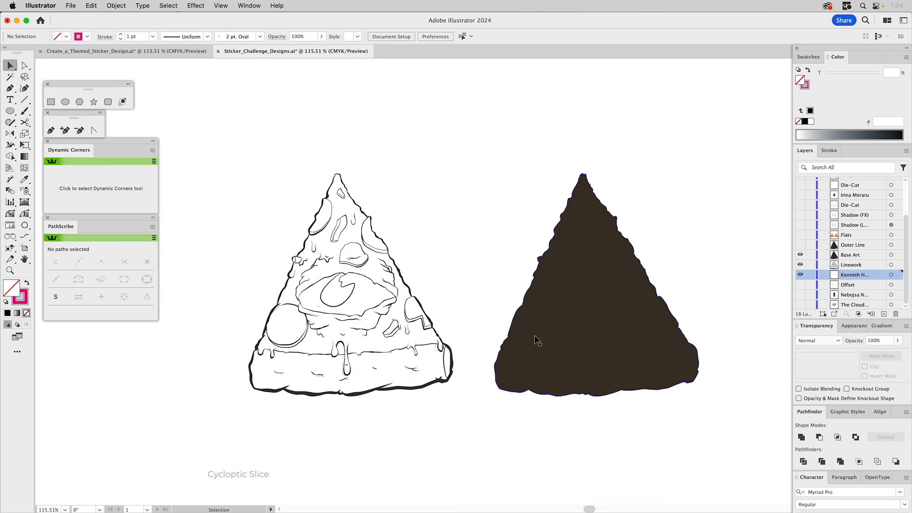
{"action": "key", "text": "a"}
{"action": "left_click", "coordinate": [454, 363]}
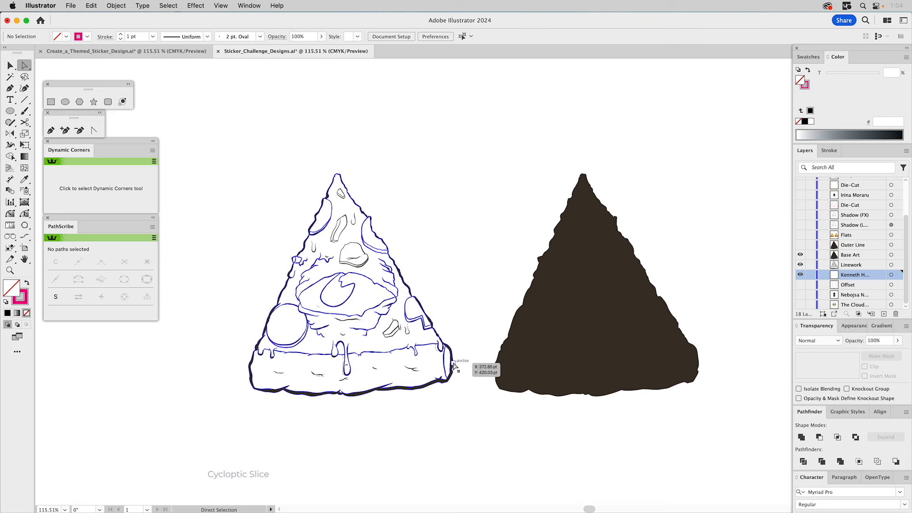
{"action": "left_click", "coordinate": [455, 364]}
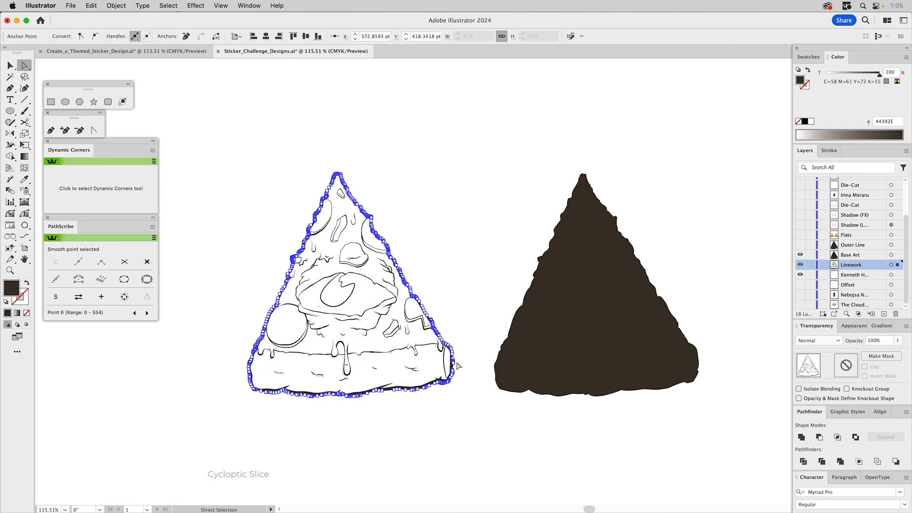
{"action": "left_click", "coordinate": [470, 325]}
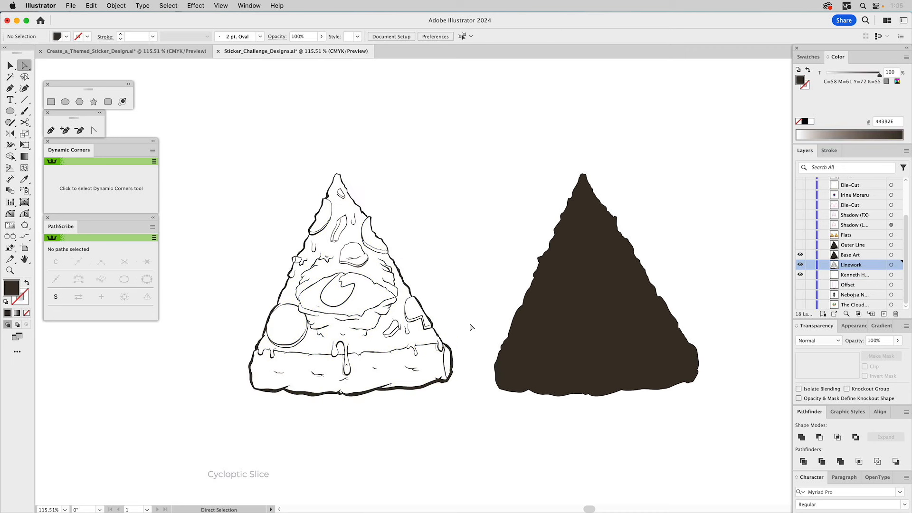
{"action": "left_click", "coordinate": [561, 325]}
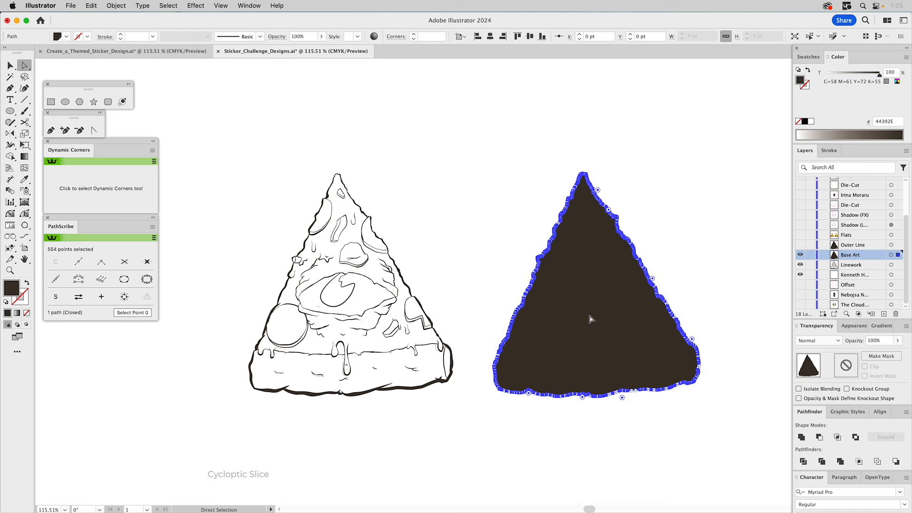
{"action": "left_click", "coordinate": [685, 310]}
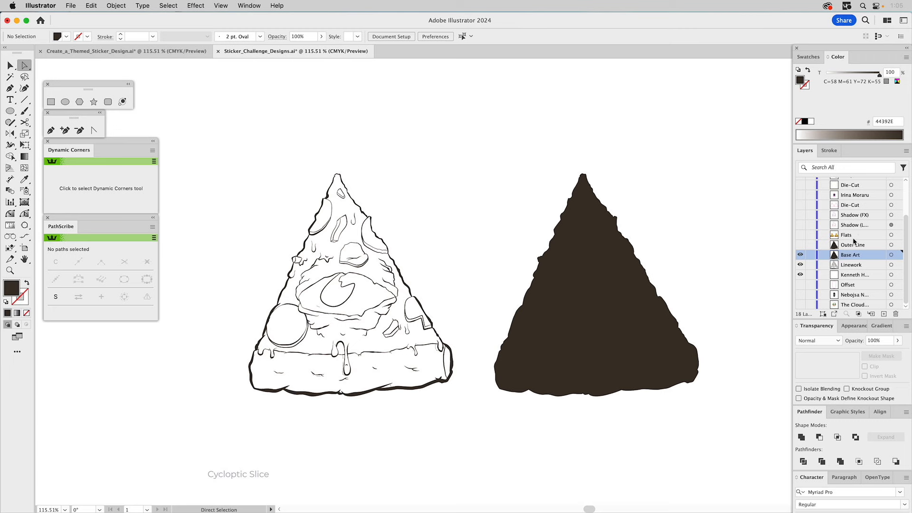
Step: Show the Flats layer and compare both pizza slices with the Linework, Flats and Base Art layers switched off and on
{"action": "left_click", "coordinate": [800, 236]}
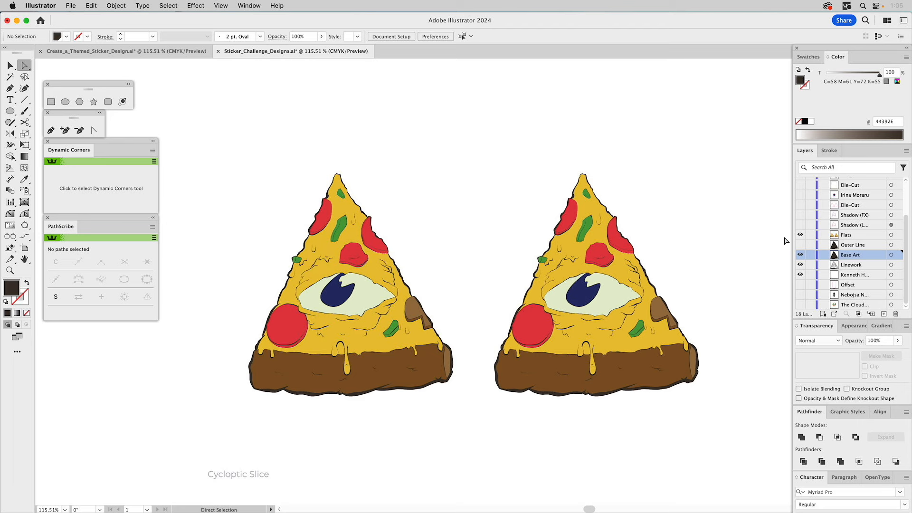
{"action": "left_click", "coordinate": [801, 265]}
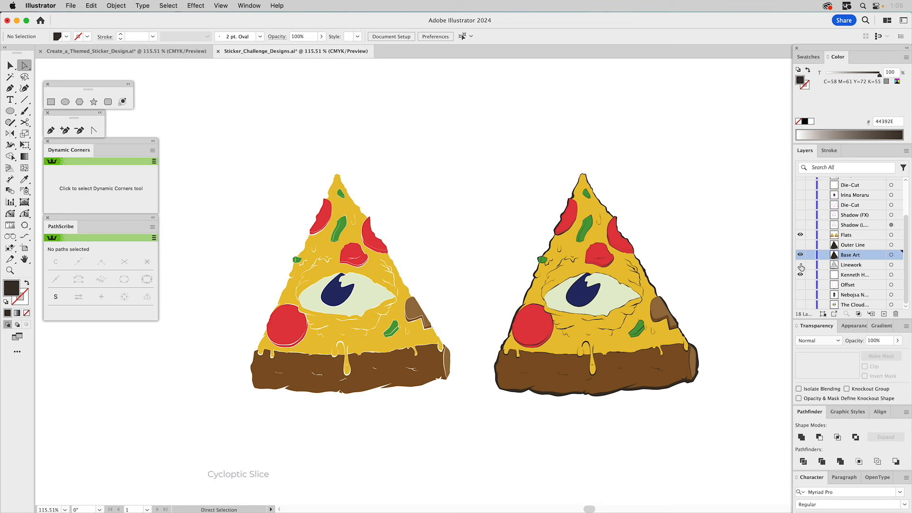
{"action": "left_click", "coordinate": [800, 265]}
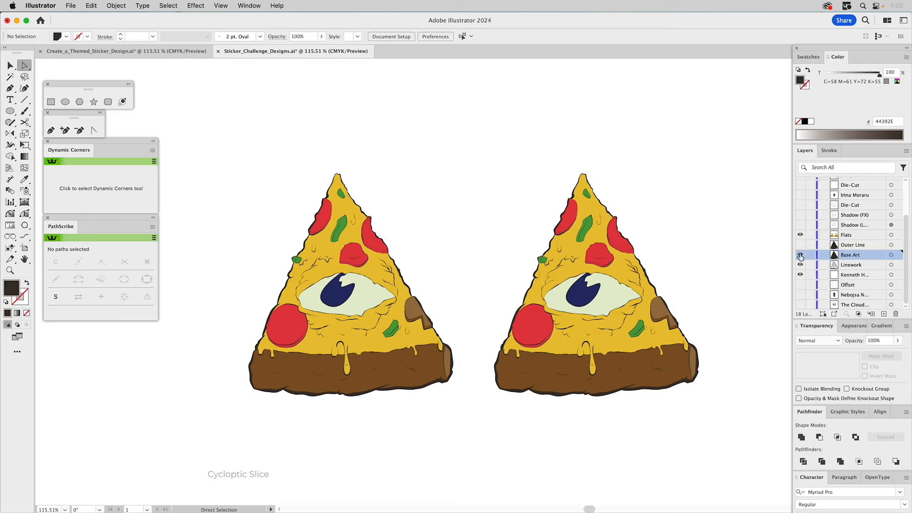
{"action": "left_click", "coordinate": [800, 235]}
{"action": "left_click", "coordinate": [801, 254]}
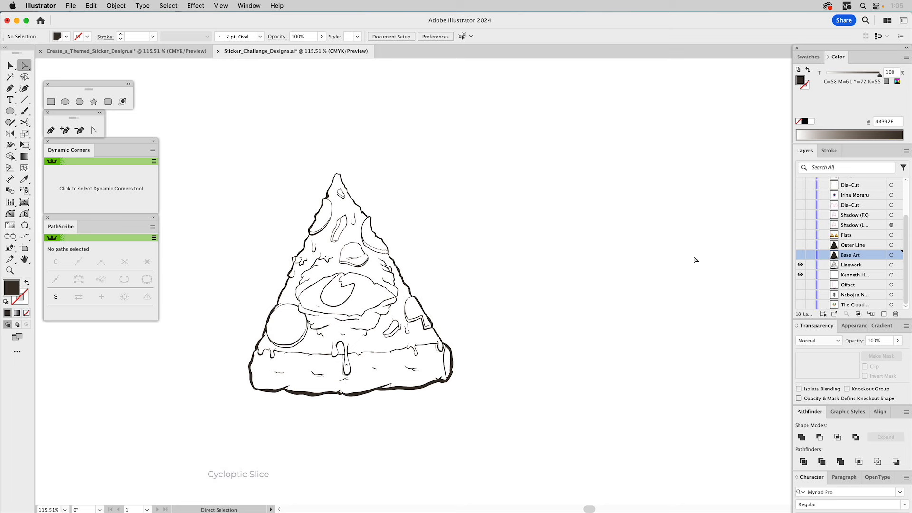
{"action": "left_click", "coordinate": [800, 254]}
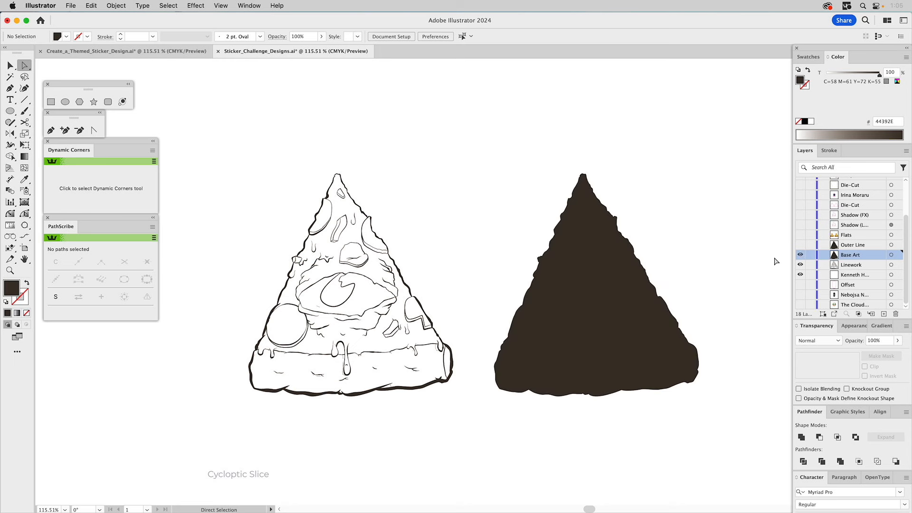
{"action": "left_click", "coordinate": [800, 235]}
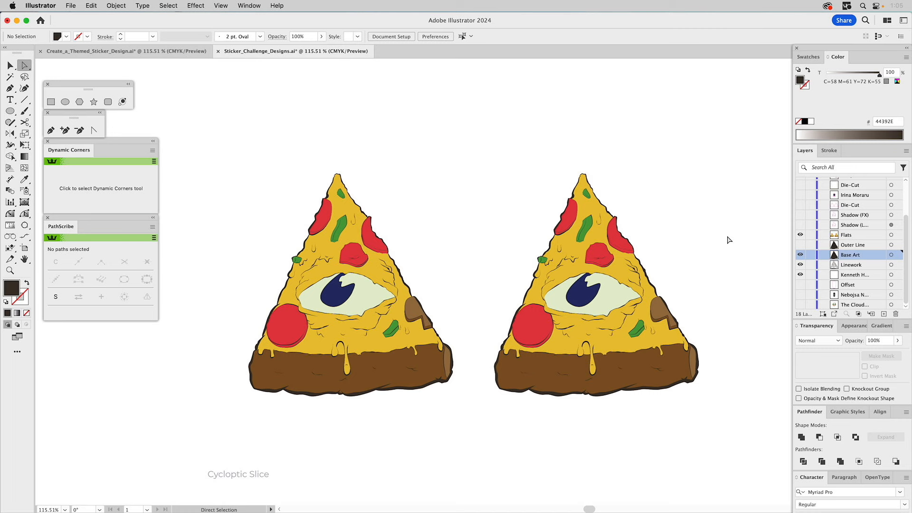
Step: Select the Base Art pizza slice and the Linework pizza slice in turn to compare their point and path counts
{"action": "key", "text": "v"}
{"action": "left_click", "coordinate": [569, 241]}
{"action": "left_click_drag", "start_coordinate": [486, 147], "coordinate": [727, 440]}
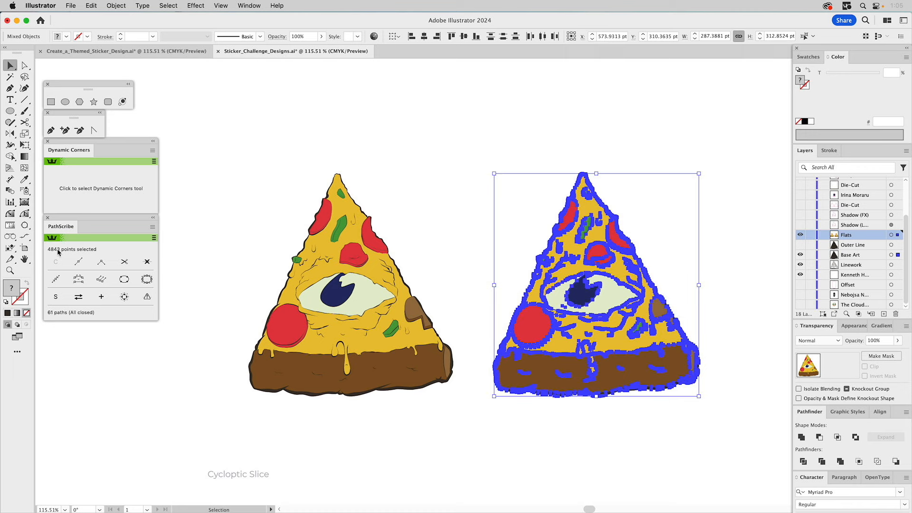
{"action": "left_click_drag", "start_coordinate": [216, 150], "coordinate": [462, 412]}
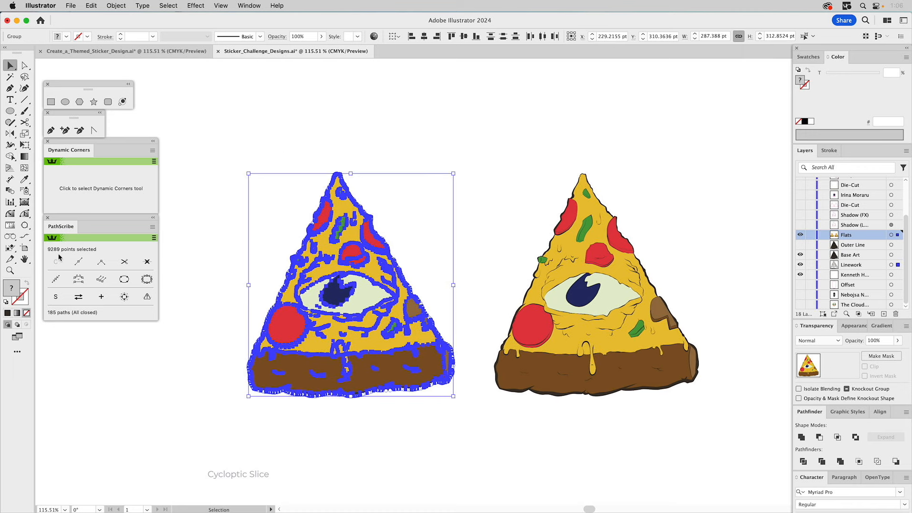
{"action": "left_click", "coordinate": [385, 122]}
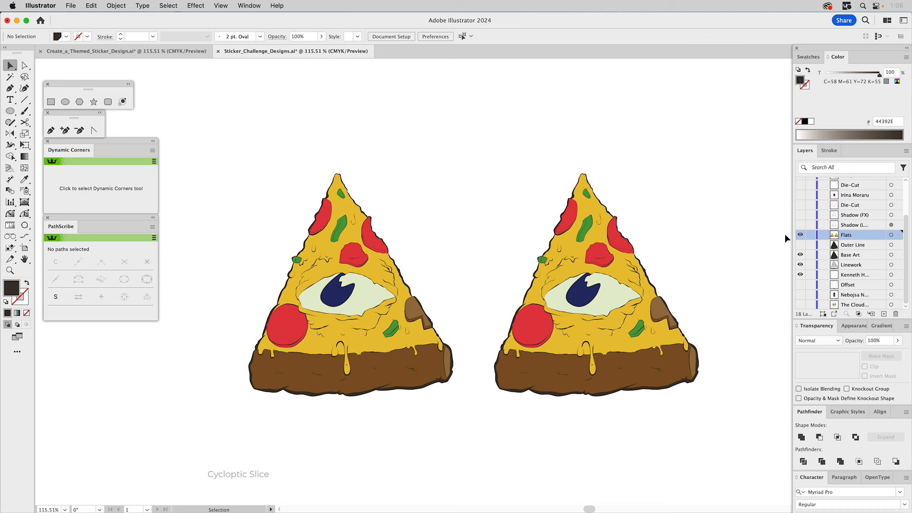
Step: Show both shadow layers, including Shadow (FX), over the flat colors of the two pizza slices
{"action": "left_click", "coordinate": [800, 235]}
{"action": "left_click", "coordinate": [800, 225]}
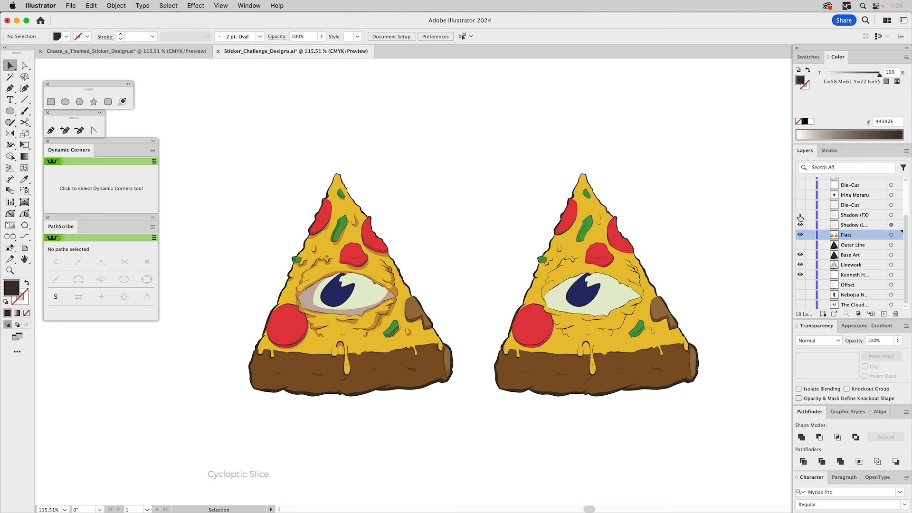
{"action": "left_click", "coordinate": [799, 215]}
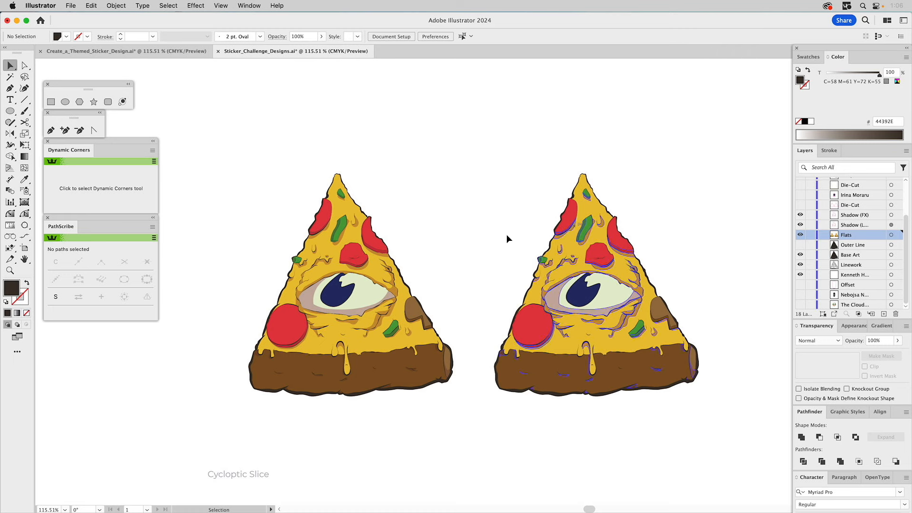
Step: Inspect the appearance attributes of the left pizza slice's shadow group, its contents, and the layer that holds it
{"action": "left_click", "coordinate": [312, 299]}
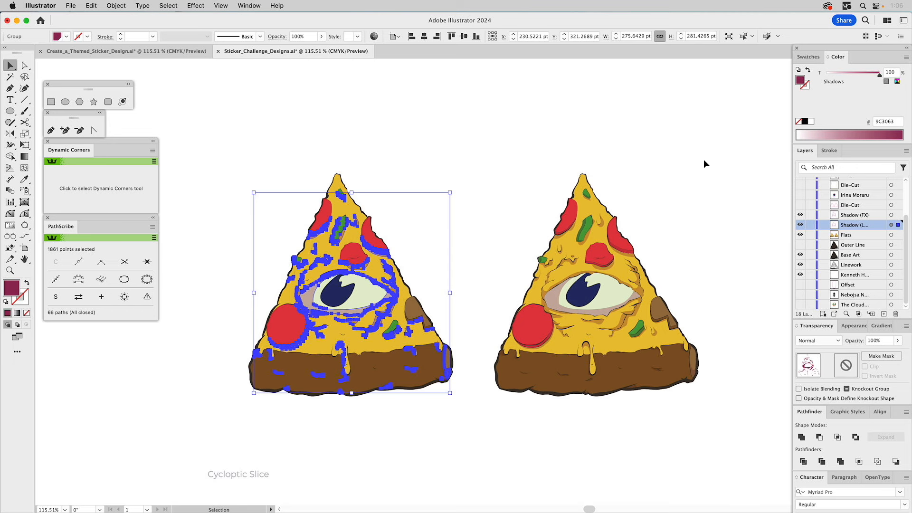
{"action": "left_click", "coordinate": [854, 326]}
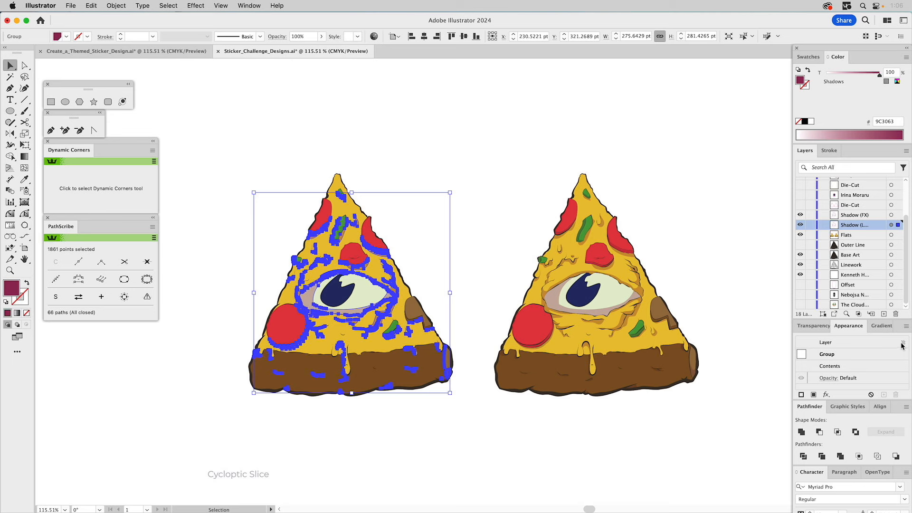
{"action": "double_click", "coordinate": [833, 367]}
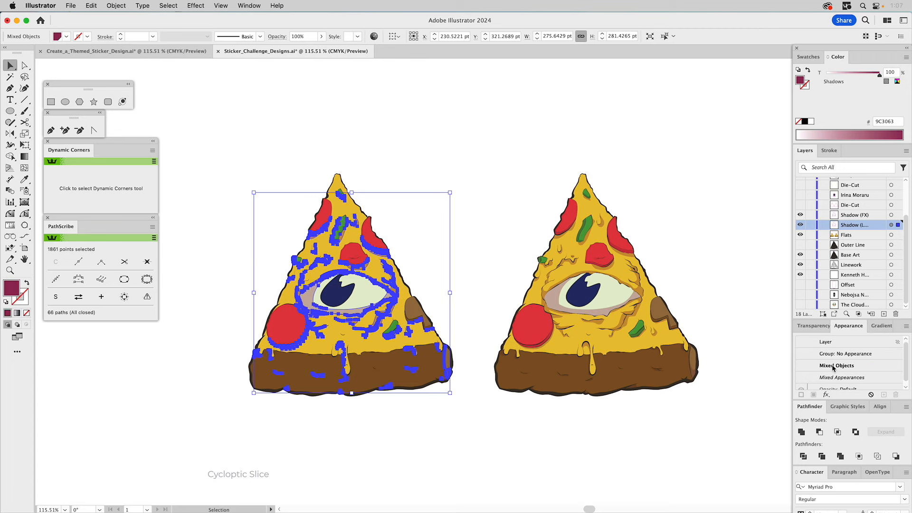
{"action": "scroll", "coordinate": [838, 357], "scroll_direction": "down", "scroll_amount": 1}
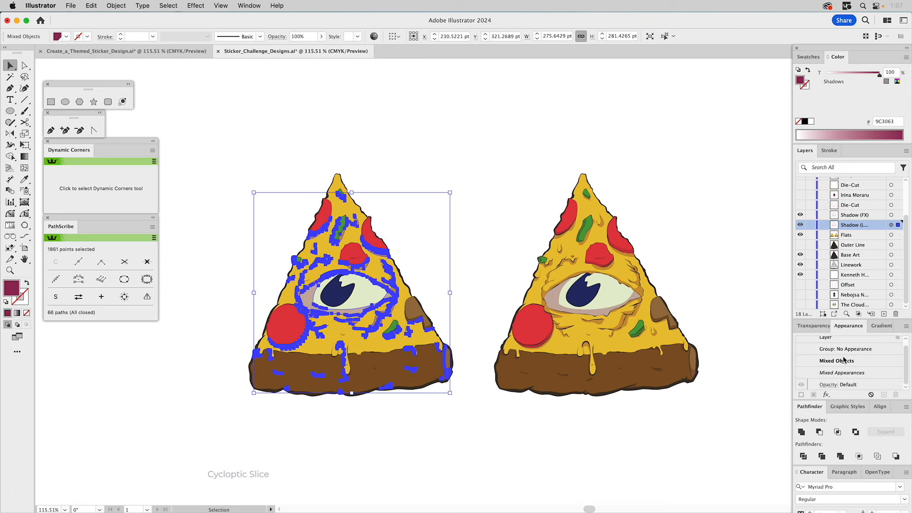
{"action": "left_click", "coordinate": [875, 351]}
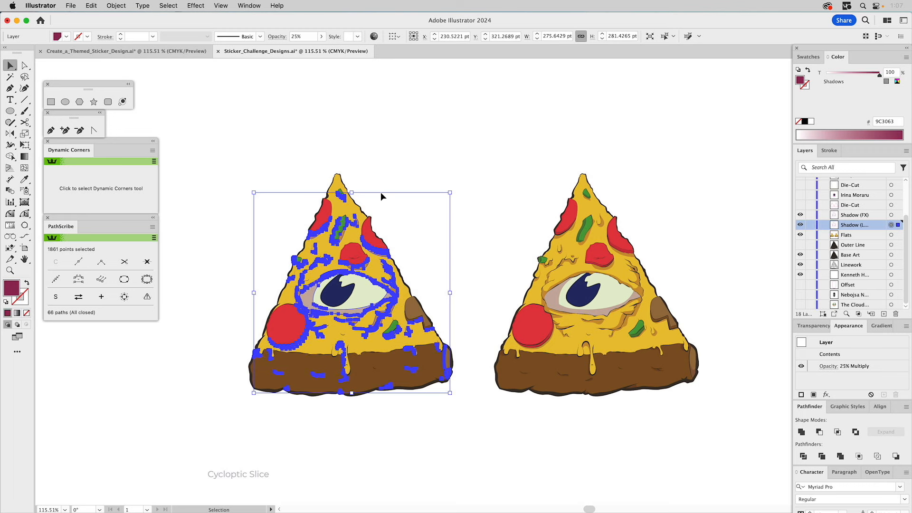
{"action": "left_click", "coordinate": [411, 153]}
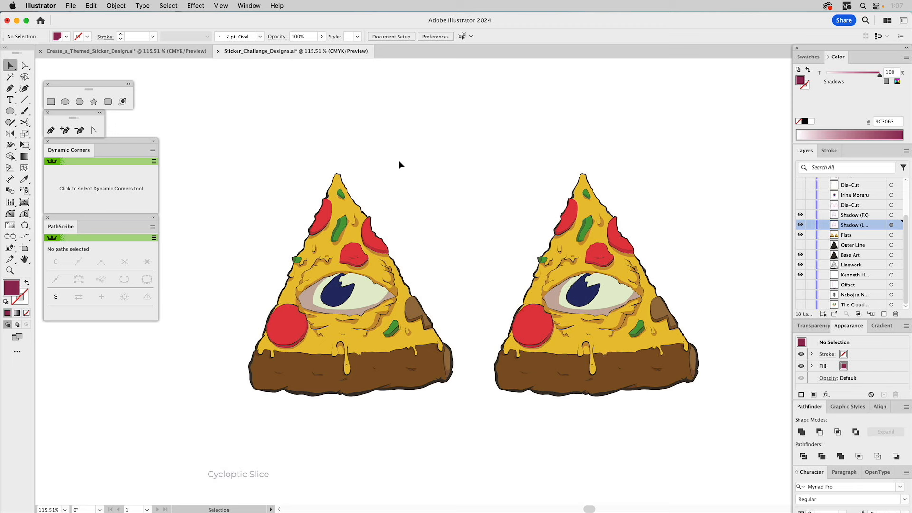
Step: Try grouping all artwork of the left pizza slice across its layers, and undo the grouping
{"action": "left_click_drag", "start_coordinate": [213, 156], "coordinate": [466, 413]}
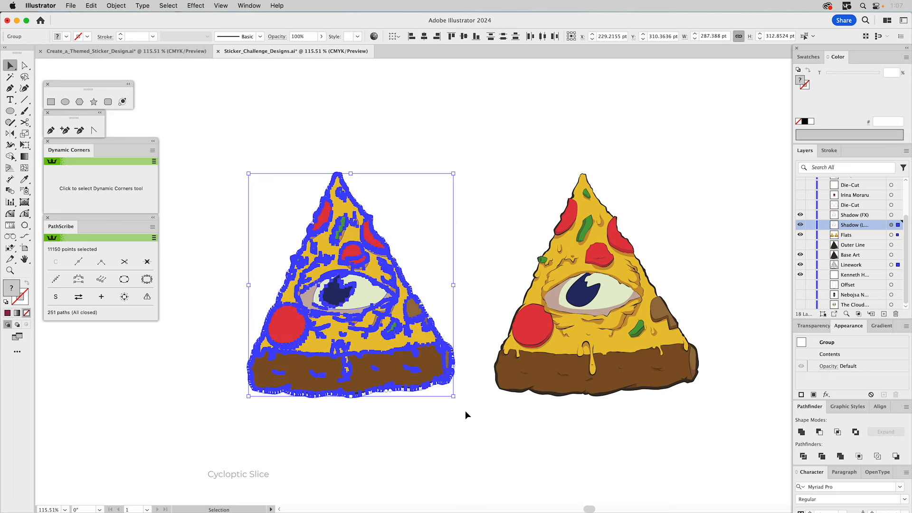
{"action": "key", "text": "a"}
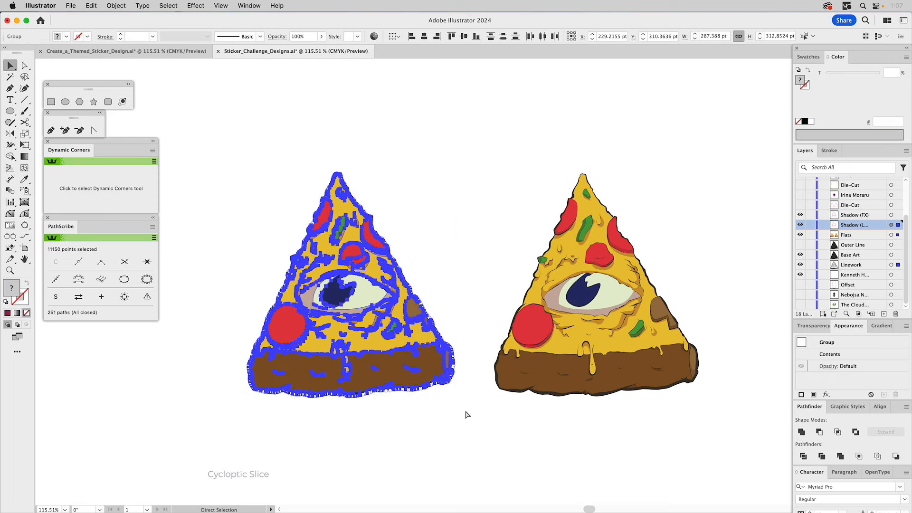
{"action": "key", "text": "super+g"}
{"action": "key", "text": "v"}
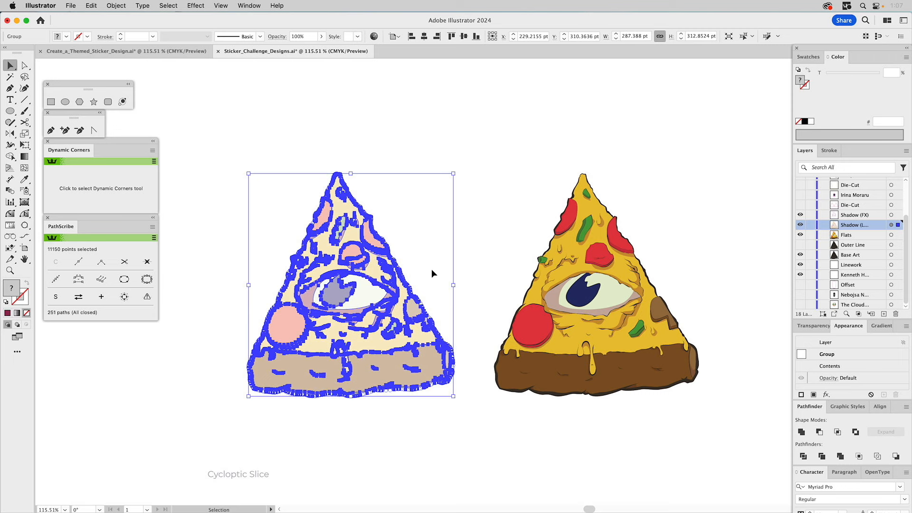
{"action": "left_click", "coordinate": [429, 264]}
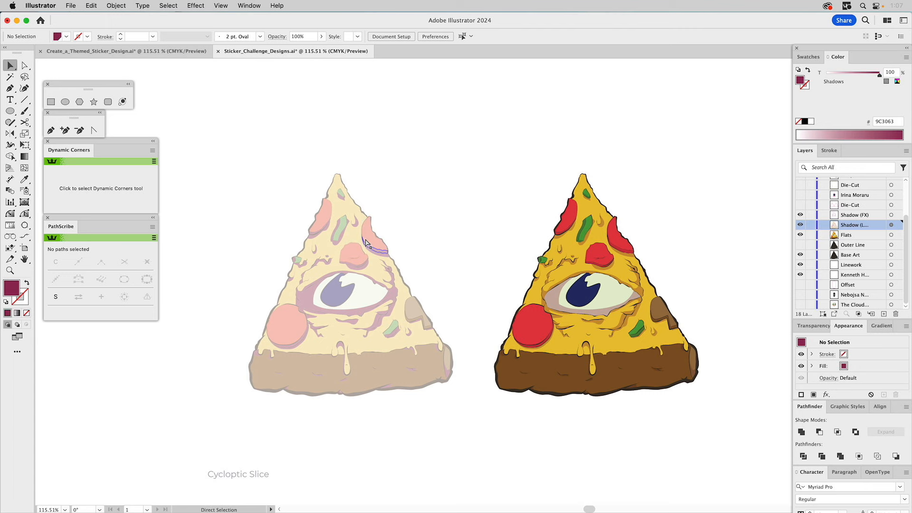
{"action": "key", "text": "super+z"}
{"action": "key", "text": "super+z"}
{"action": "left_click", "coordinate": [406, 225]}
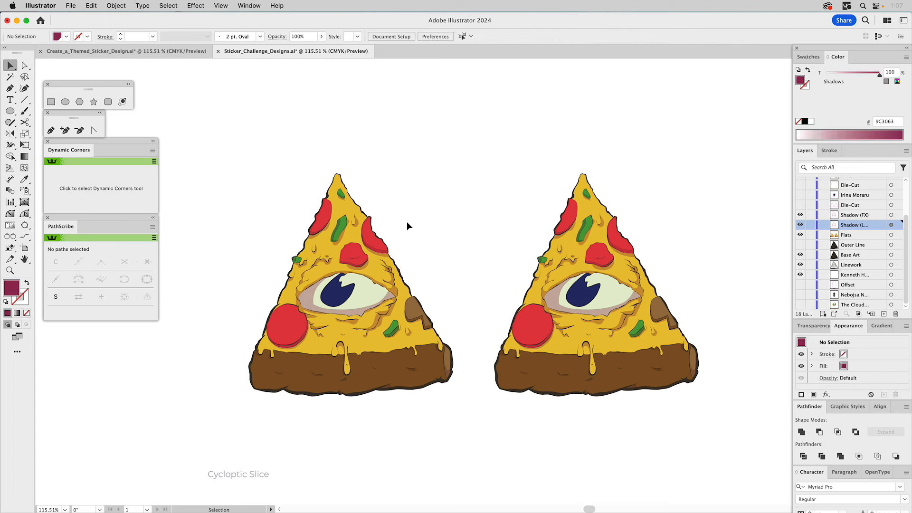
Step: Select the shadows of the right and left pizza slices in turn to compare where their transparency is applied
{"action": "left_click", "coordinate": [587, 239]}
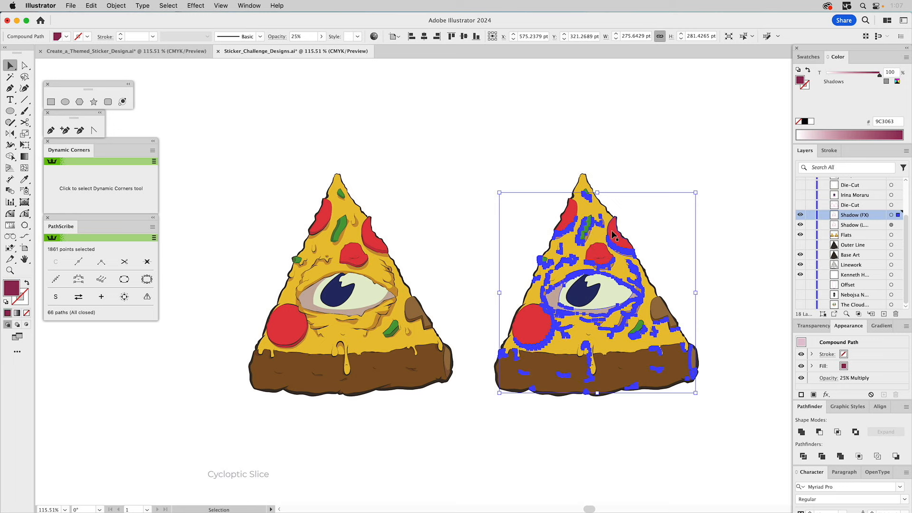
{"action": "left_click", "coordinate": [369, 273]}
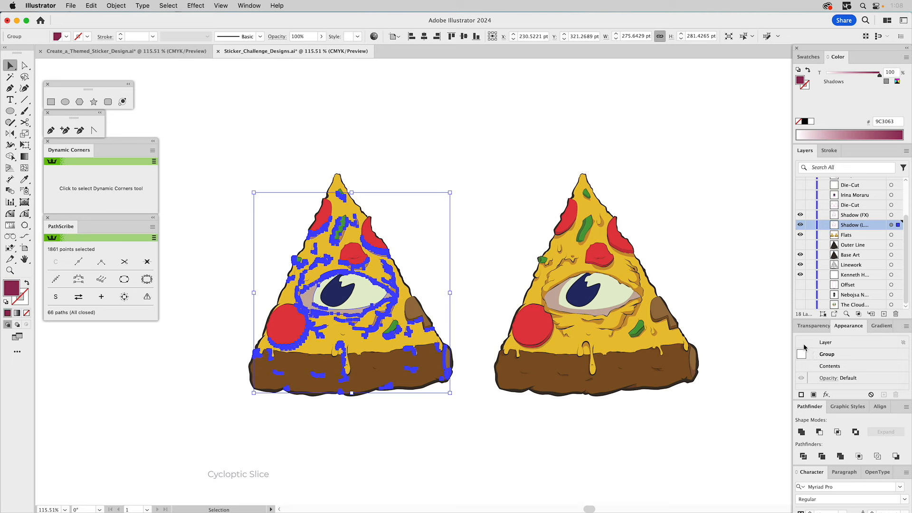
{"action": "left_click", "coordinate": [614, 268]}
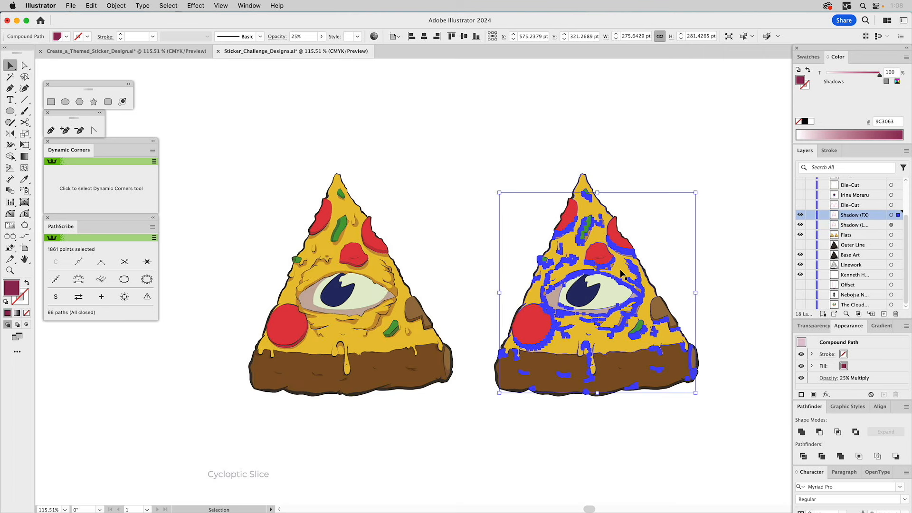
{"action": "left_click", "coordinate": [518, 208]}
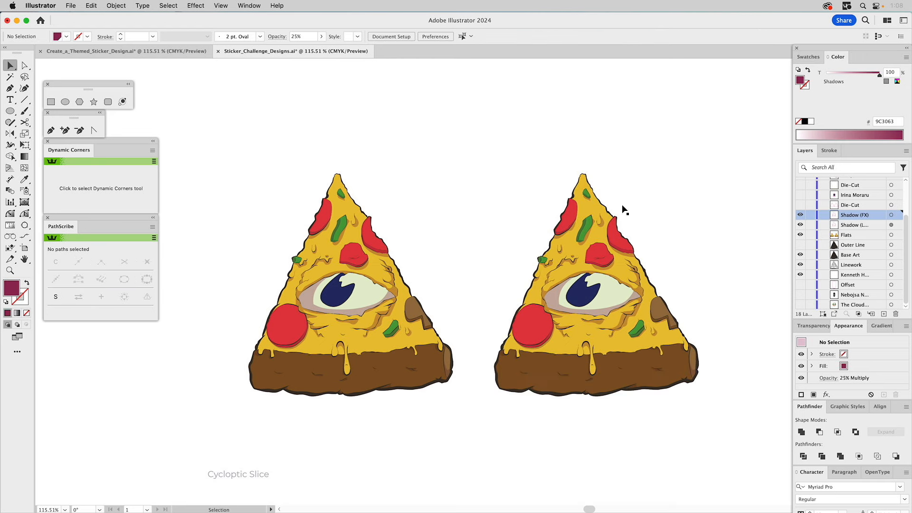
Step: Draw a 66 pt circle between the two slices on the Flats layer and fill it with the pepperoni's red
{"action": "left_click", "coordinate": [868, 233]}
{"action": "left_click", "coordinate": [68, 103]}
{"action": "left_click_drag", "start_coordinate": [456, 223], "coordinate": [505, 267]}
{"action": "key", "text": "i"}
{"action": "left_click", "coordinate": [530, 323]}
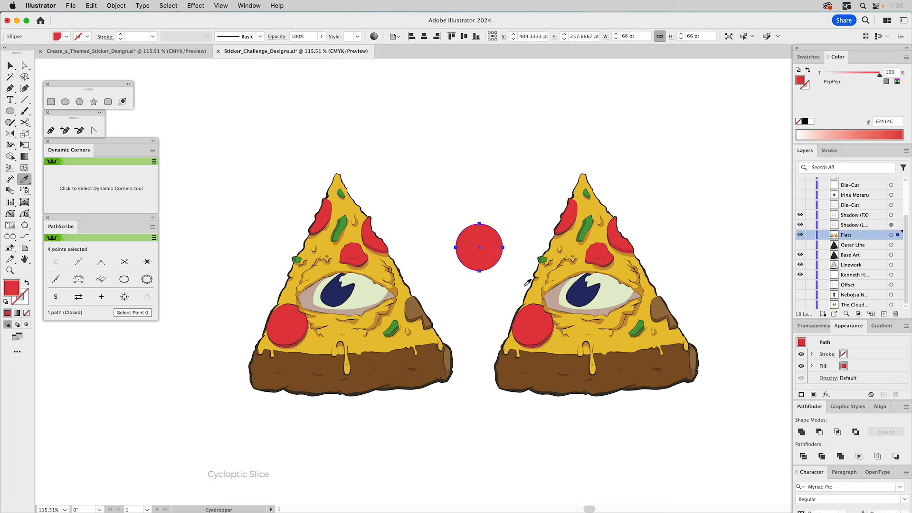
{"action": "key", "text": "v"}
{"action": "left_click", "coordinate": [517, 204]}
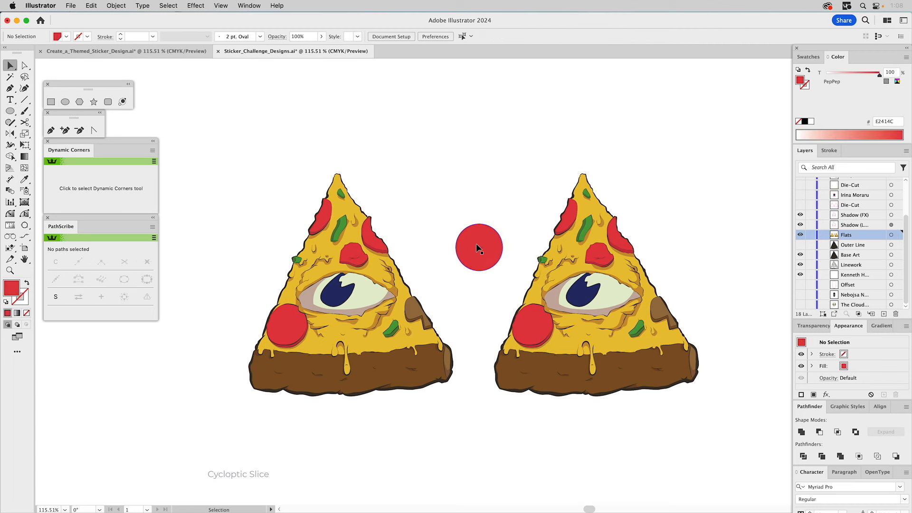
Step: Move the red circle from the Flats layer to the shadow layer directly above it, and delete the circle
{"action": "left_click", "coordinate": [477, 248]}
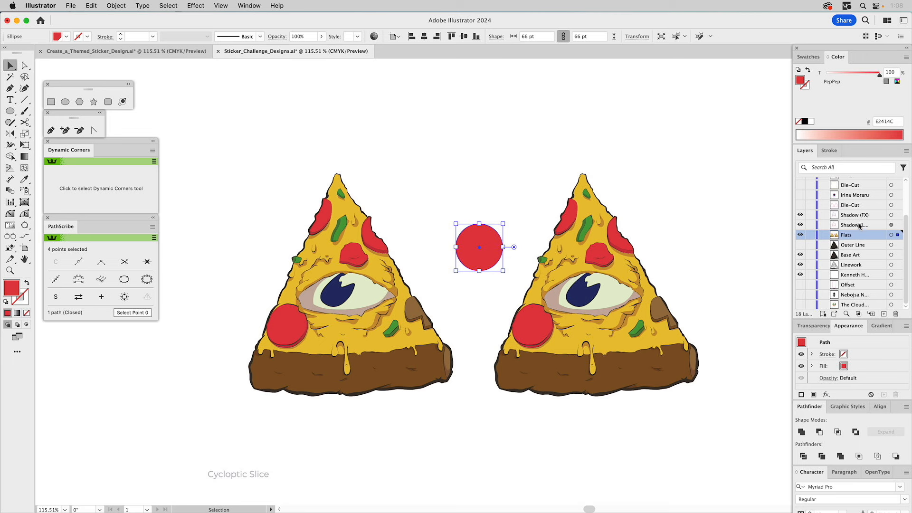
{"action": "left_click_drag", "start_coordinate": [896, 236], "coordinate": [896, 225]}
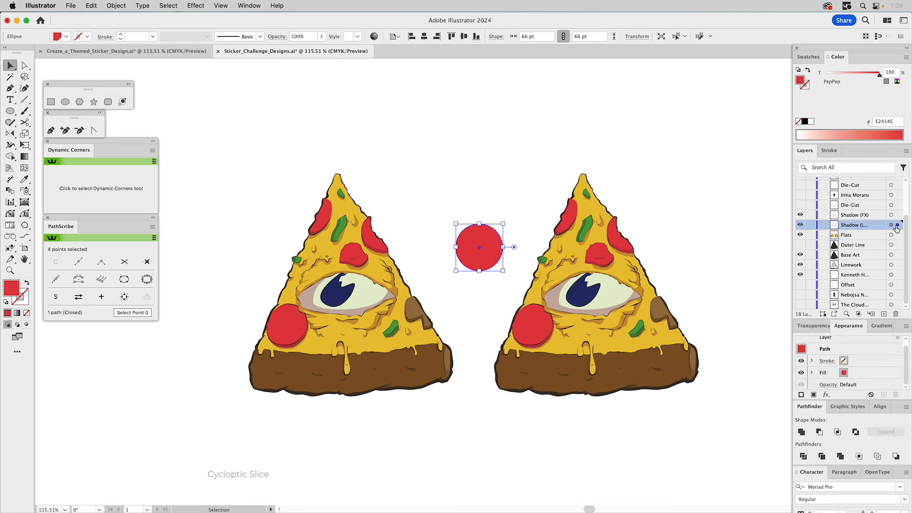
{"action": "left_click", "coordinate": [513, 171]}
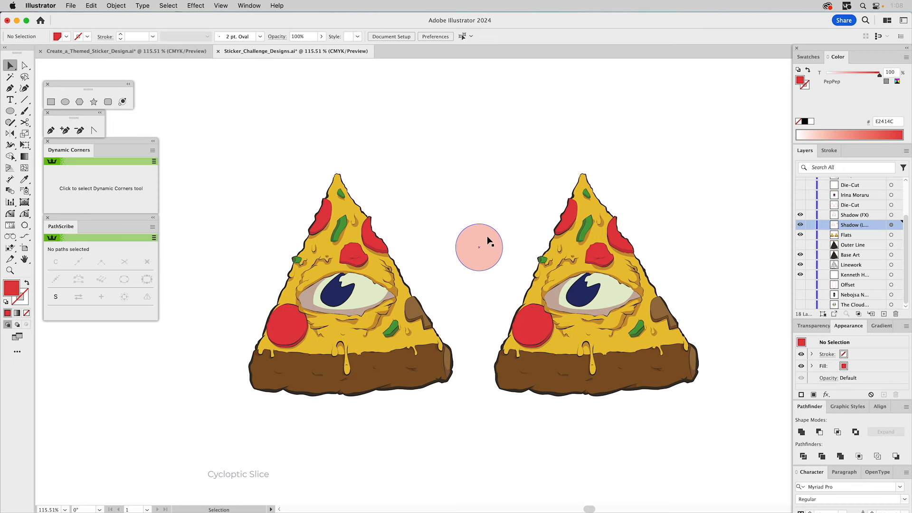
{"action": "left_click", "coordinate": [486, 236]}
{"action": "key", "text": "Delete"}
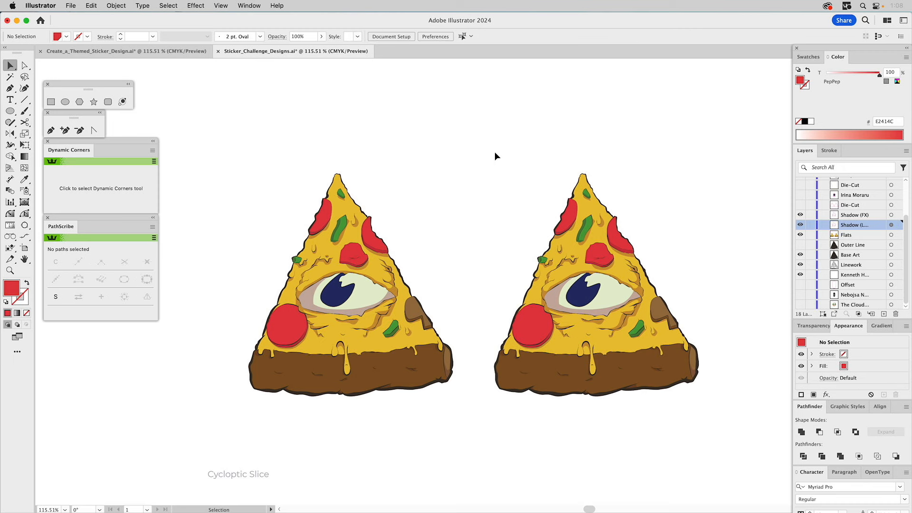
Step: Group all artwork of the right pizza slice together on the Shadow (FX) layer
{"action": "left_click_drag", "start_coordinate": [481, 165], "coordinate": [714, 424]}
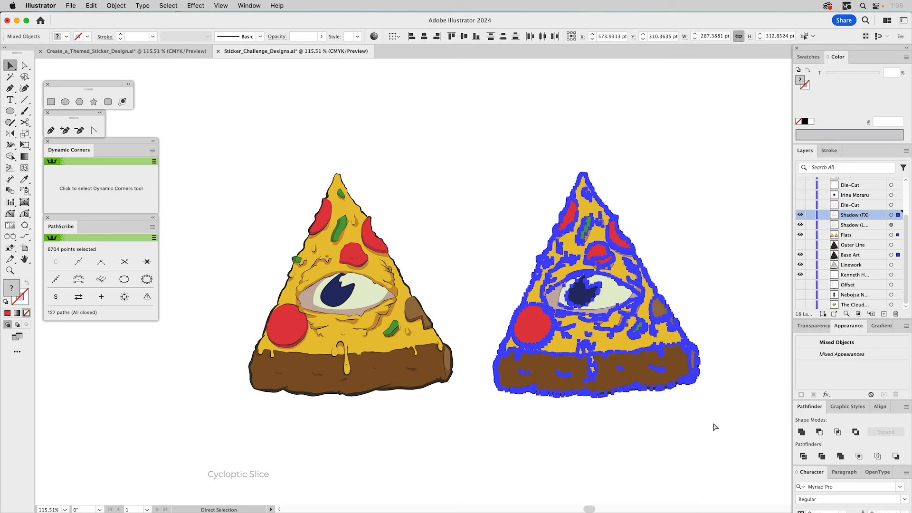
{"action": "left_click", "coordinate": [668, 242]}
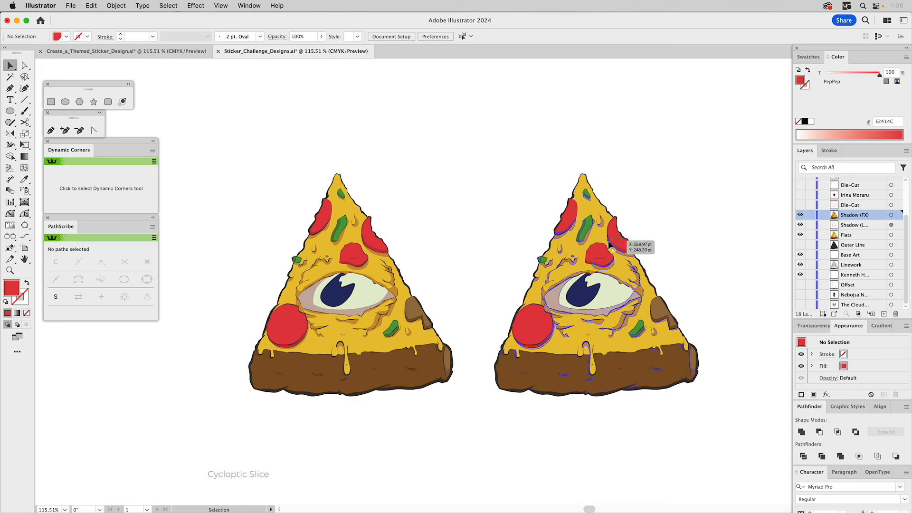
{"action": "left_click", "coordinate": [622, 242]}
{"action": "left_click", "coordinate": [647, 203]}
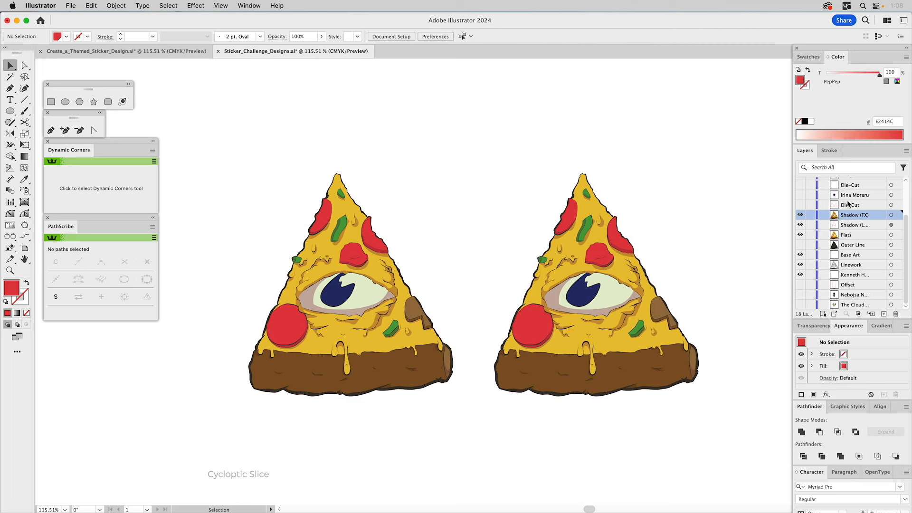
Step: Show the pizza slices' Die-Cut layer and compare the artwork with the Outer Line layer on and off
{"action": "left_click", "coordinate": [799, 205]}
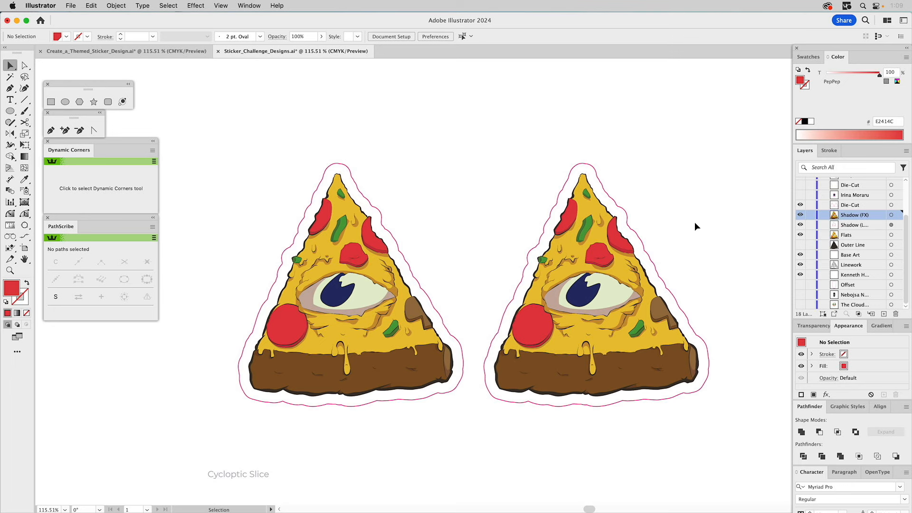
{"action": "left_click", "coordinate": [800, 244]}
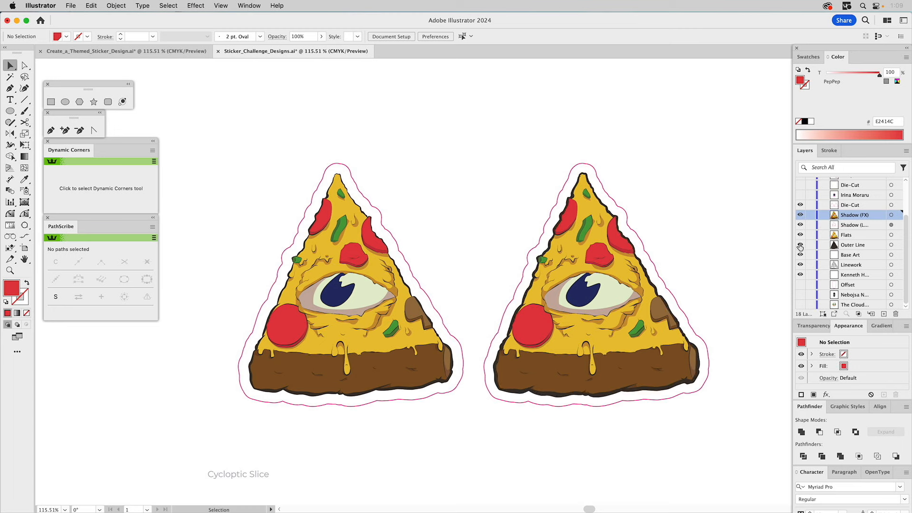
{"action": "left_click", "coordinate": [800, 245]}
{"action": "left_click", "coordinate": [800, 245]}
Step: Hide the Cycloptic Slice layers, show The Squat Squad artwork with its Die-Cut layer, and examine the design up close
{"action": "scroll", "coordinate": [839, 204], "scroll_direction": "up", "scroll_amount": 2}
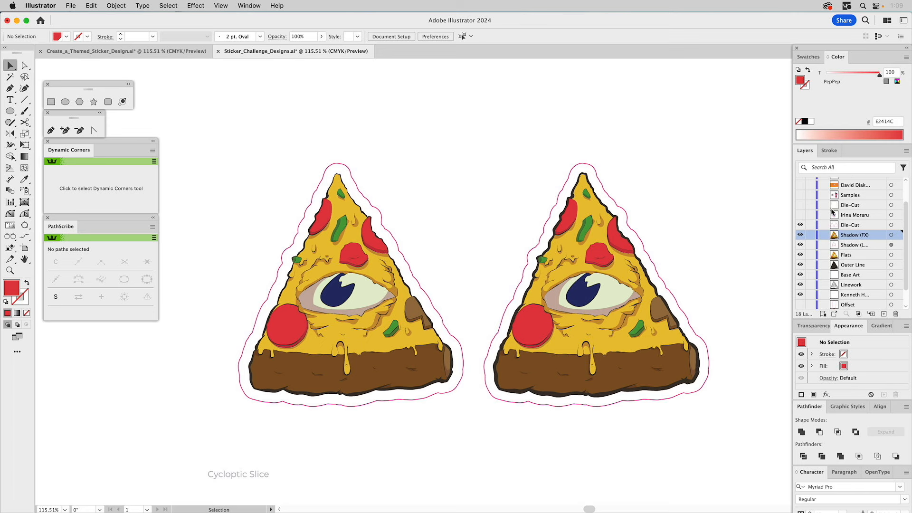
{"action": "left_click", "coordinate": [800, 214]}
{"action": "left_click_drag", "start_coordinate": [801, 276], "coordinate": [799, 225]}
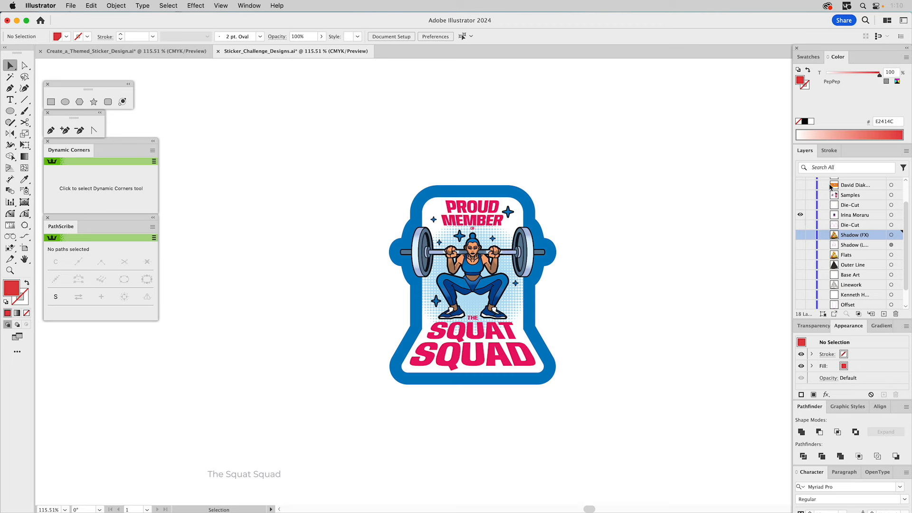
{"action": "left_click", "coordinate": [802, 206]}
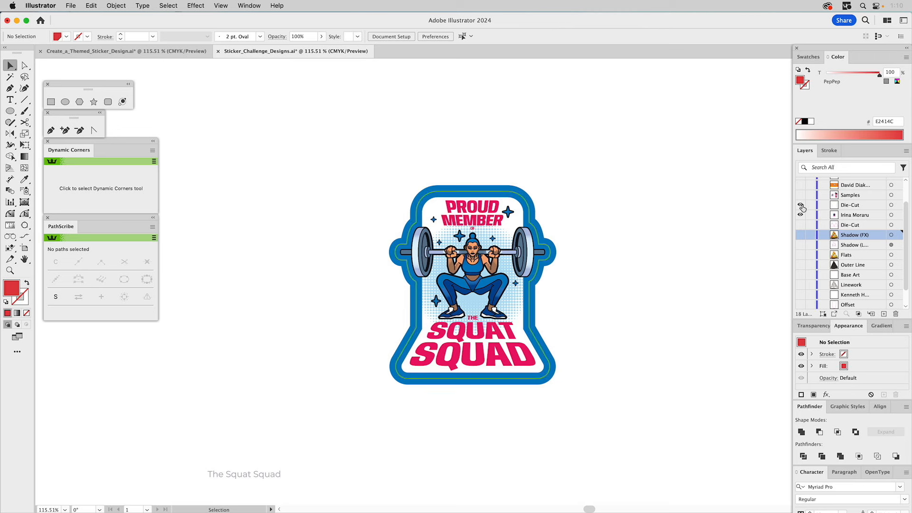
{"action": "key", "text": "z"}
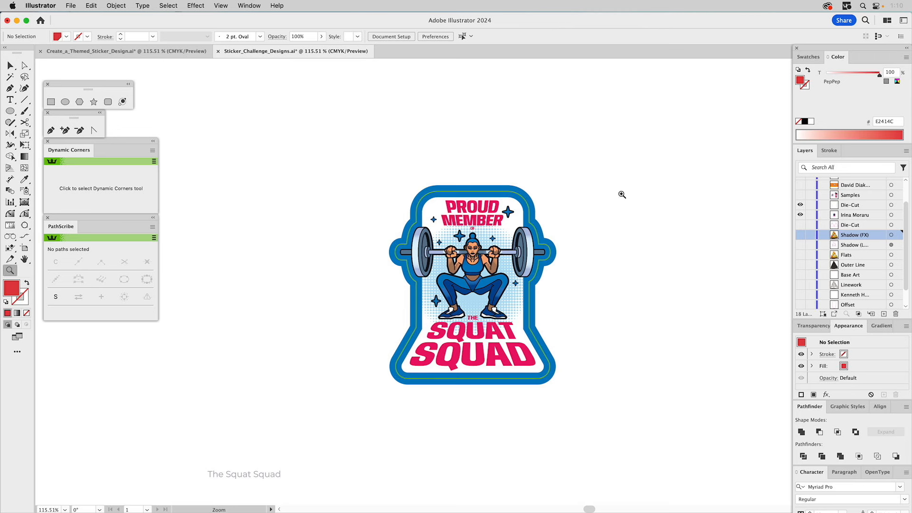
{"action": "left_click_drag", "start_coordinate": [384, 180], "coordinate": [576, 362]}
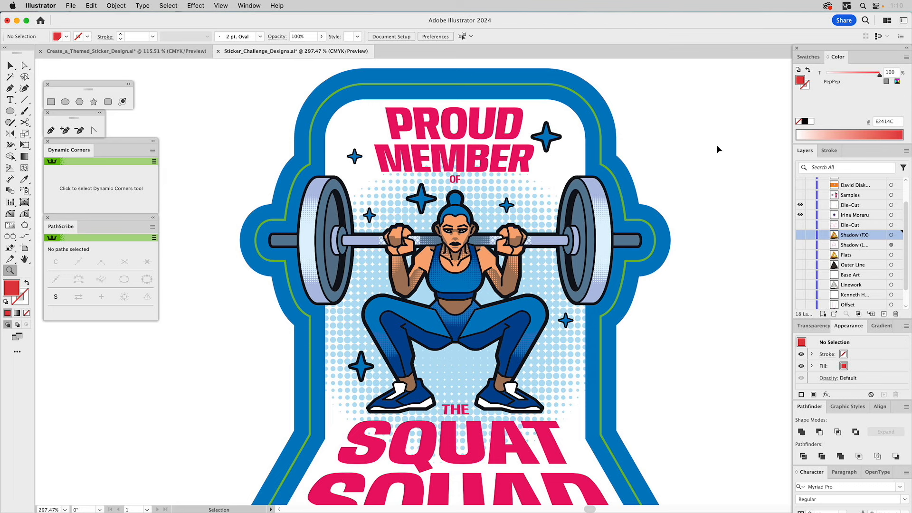
{"action": "key", "text": "super+0"}
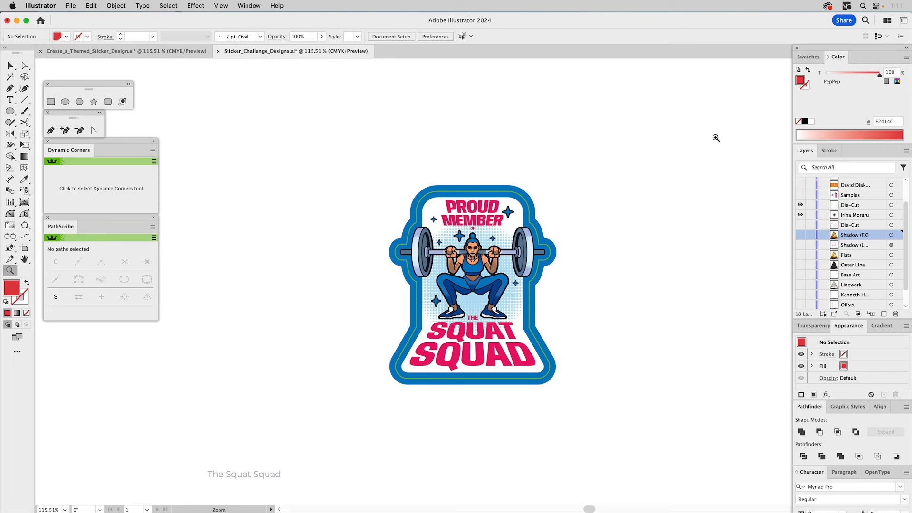
{"action": "key", "text": "v"}
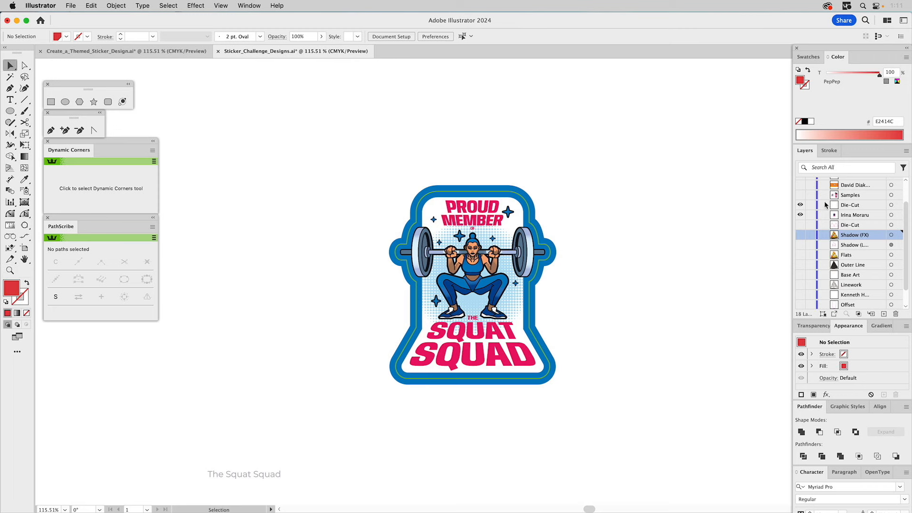
Step: Show the Samples layer with the Squat Squad shaker mockup and hide the sticker's artwork and Die-Cut layers
{"action": "left_click", "coordinate": [800, 194]}
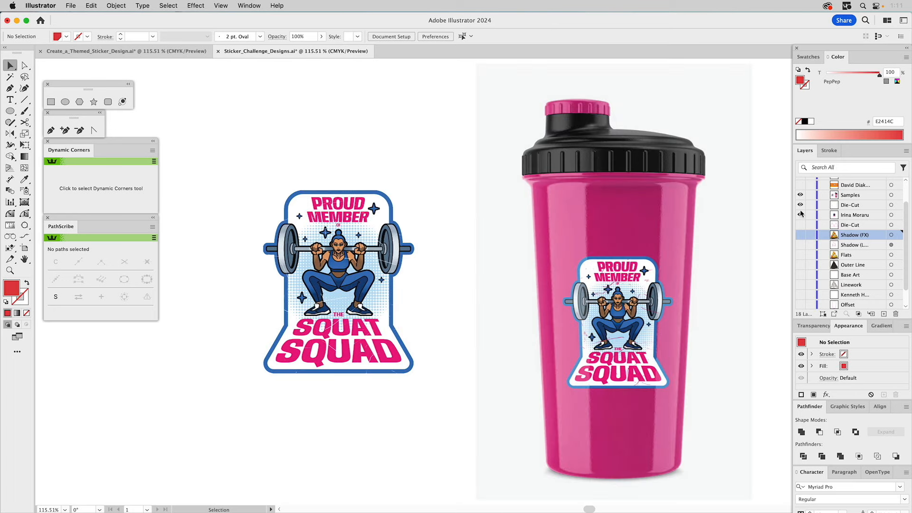
{"action": "left_click_drag", "start_coordinate": [801, 206], "coordinate": [803, 215]}
{"action": "scroll", "coordinate": [826, 202], "scroll_direction": "up", "scroll_amount": 3}
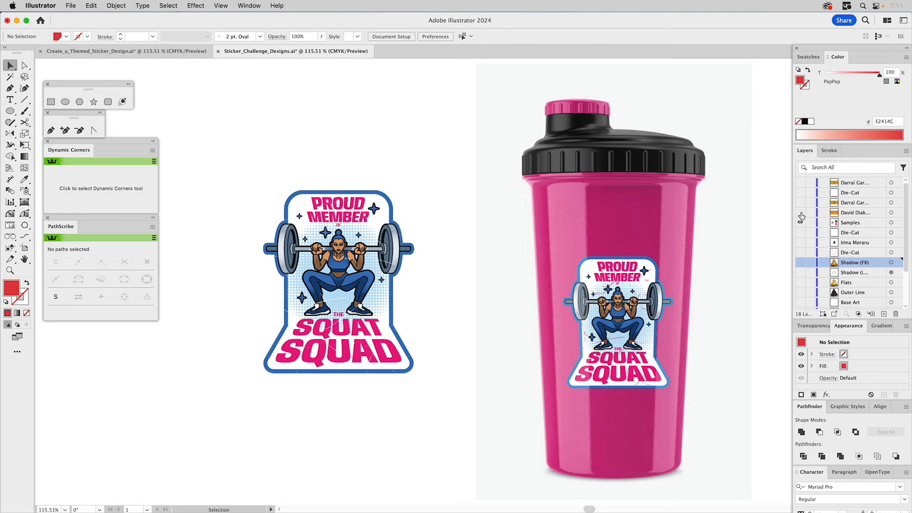
Step: Show the Robots-O-Plenty artwork layer, hide the Samples layer, and check the artwork layer's full name in its options without changing it
{"action": "left_click", "coordinate": [801, 213]}
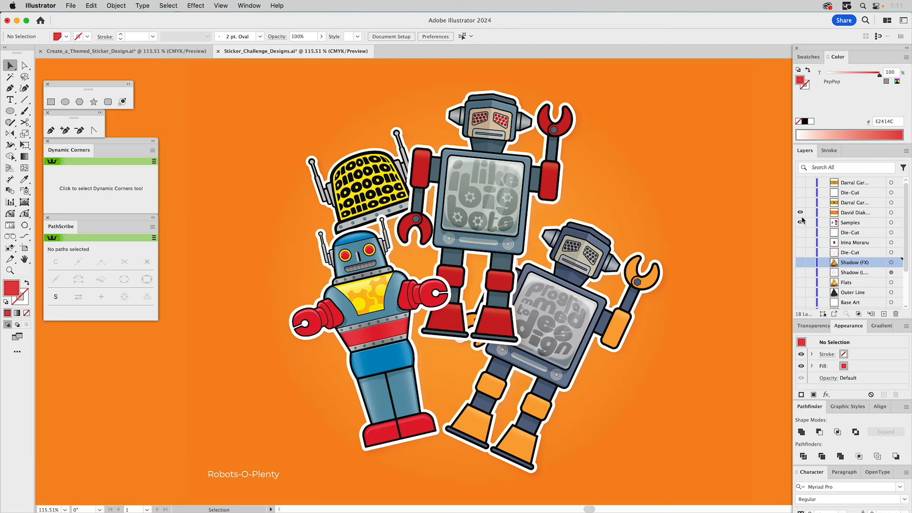
{"action": "left_click", "coordinate": [872, 213]}
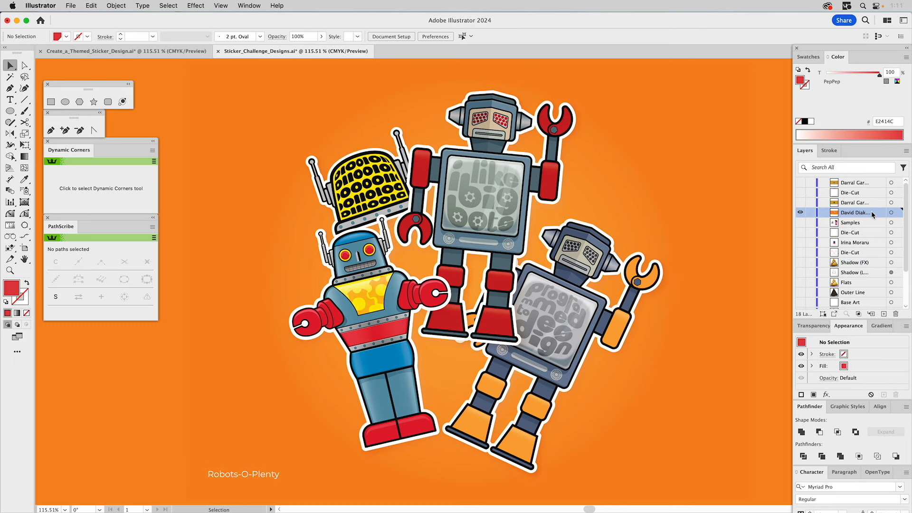
{"action": "double_click", "coordinate": [871, 215]}
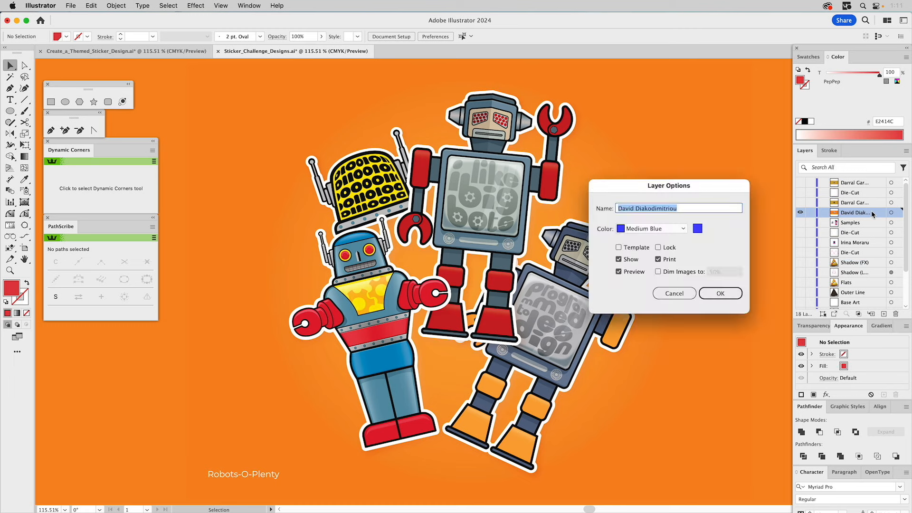
{"action": "left_click", "coordinate": [691, 208]}
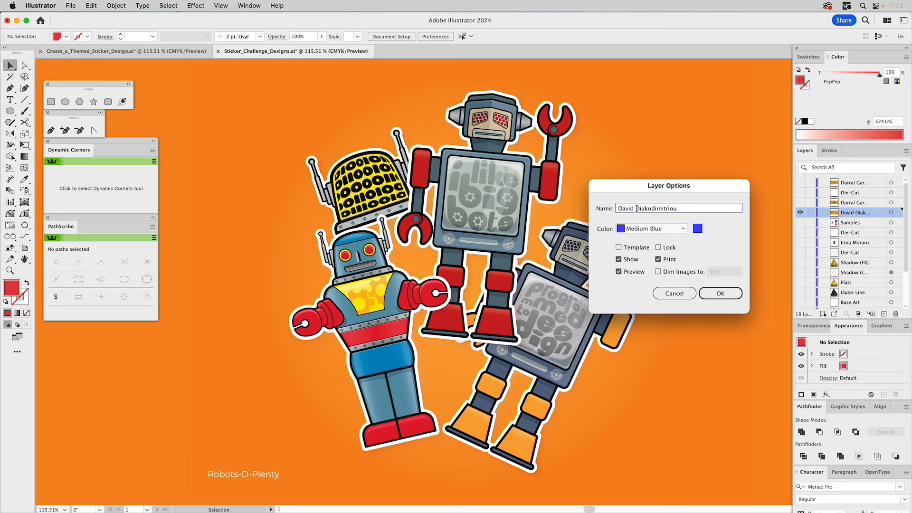
{"action": "left_click", "coordinate": [677, 295]}
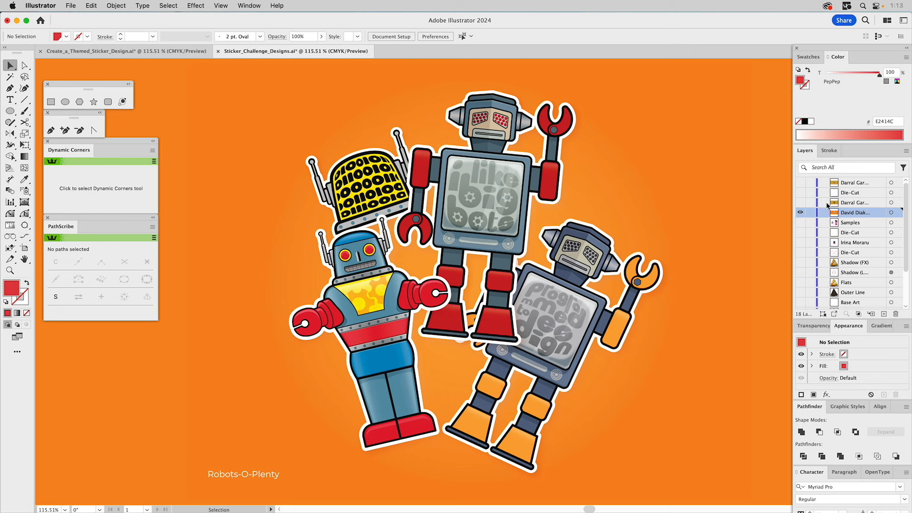
Step: Show the framed Momento Mori sticker layer in place of Robots-O-Plenty and check the layer's options without changing them
{"action": "left_click", "coordinate": [800, 202]}
{"action": "left_click", "coordinate": [801, 212]}
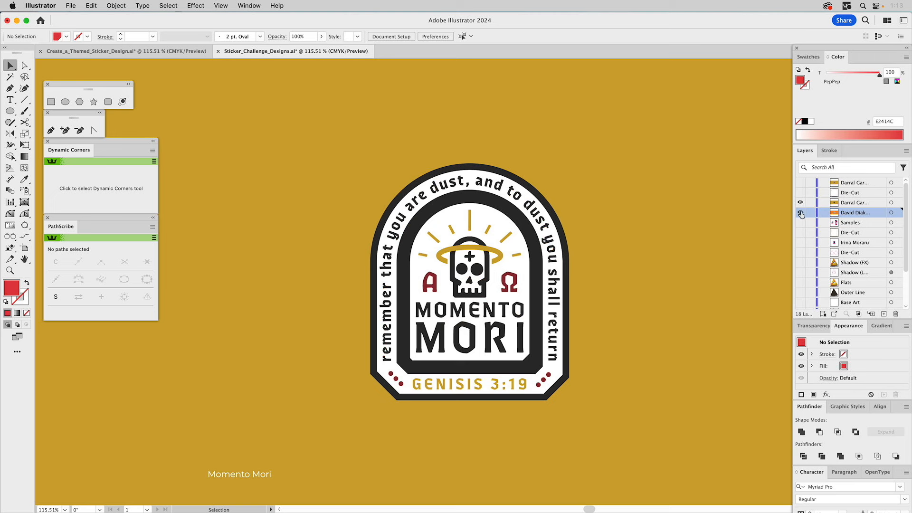
{"action": "double_click", "coordinate": [874, 201]}
{"action": "left_click", "coordinate": [678, 292]}
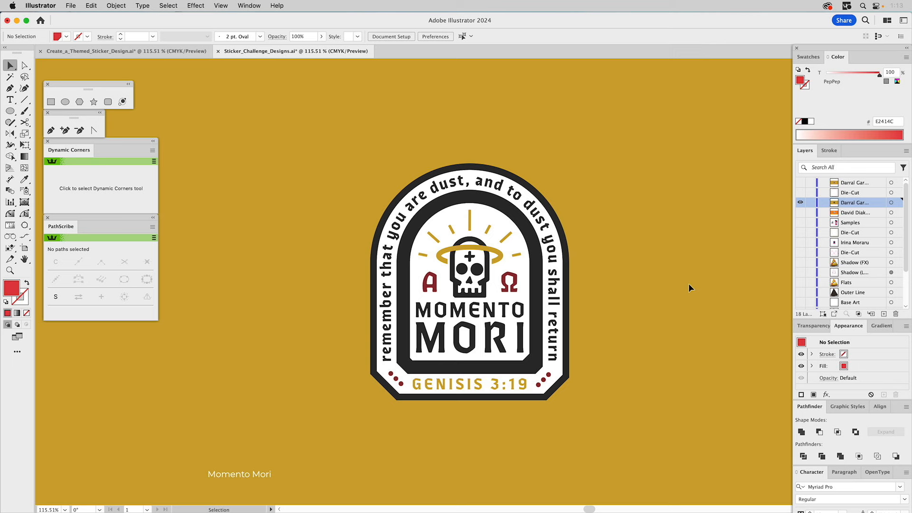
Step: Show the Die-Cut layer of the framed Momento Mori sticker and select its cut outline for inspection, then deselect it
{"action": "left_click", "coordinate": [800, 192]}
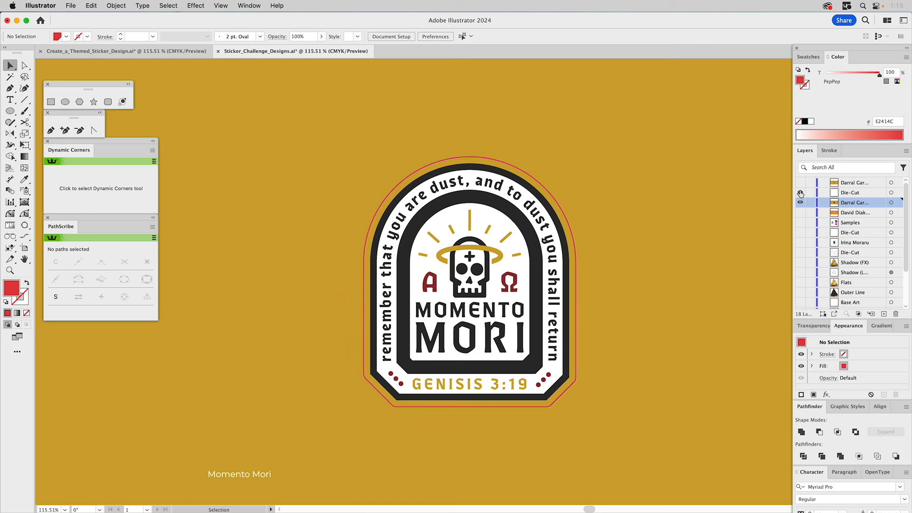
{"action": "left_click", "coordinate": [470, 158]}
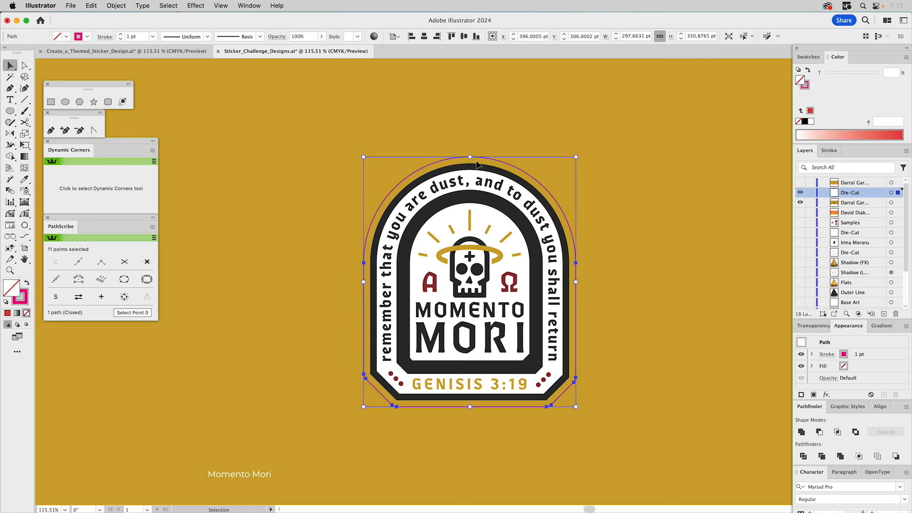
{"action": "left_click", "coordinate": [611, 195]}
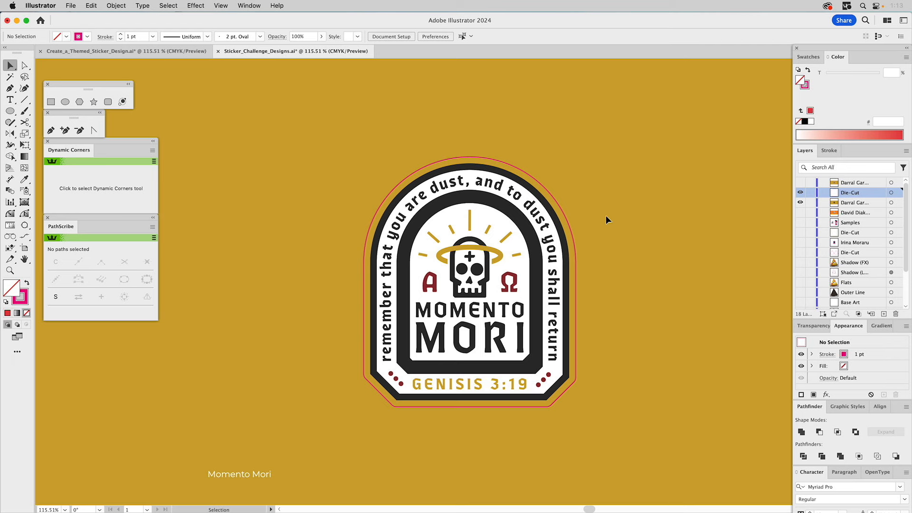
Step: Show only the alternate Momento Mori design and round both bottom corners of its white backing shape to about 18.7 pt with Dynamic Corners
{"action": "left_click", "coordinate": [800, 182], "text": "alt"}
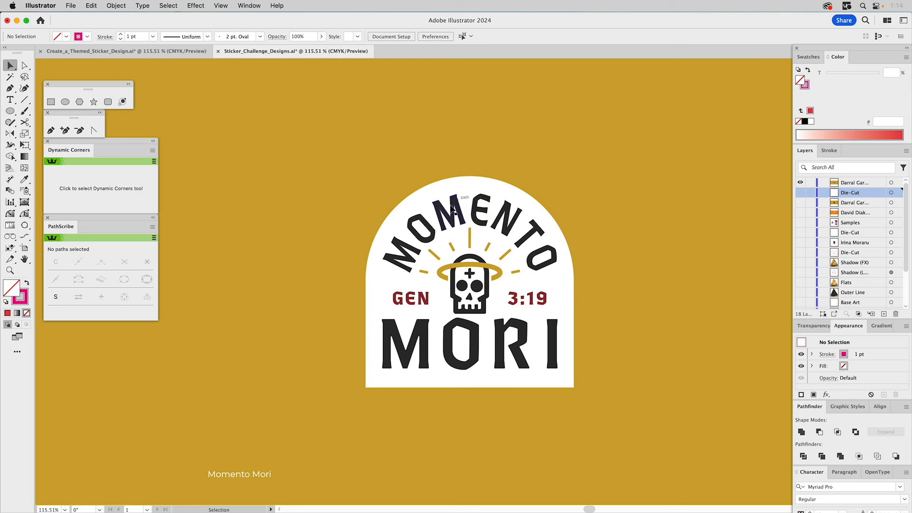
{"action": "left_click", "coordinate": [25, 217]}
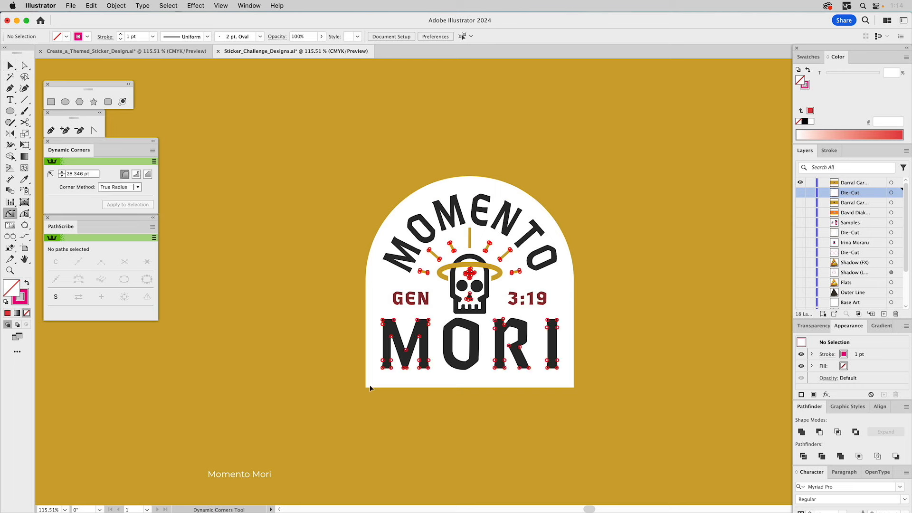
{"action": "left_click_drag", "start_coordinate": [367, 386], "coordinate": [379, 375]}
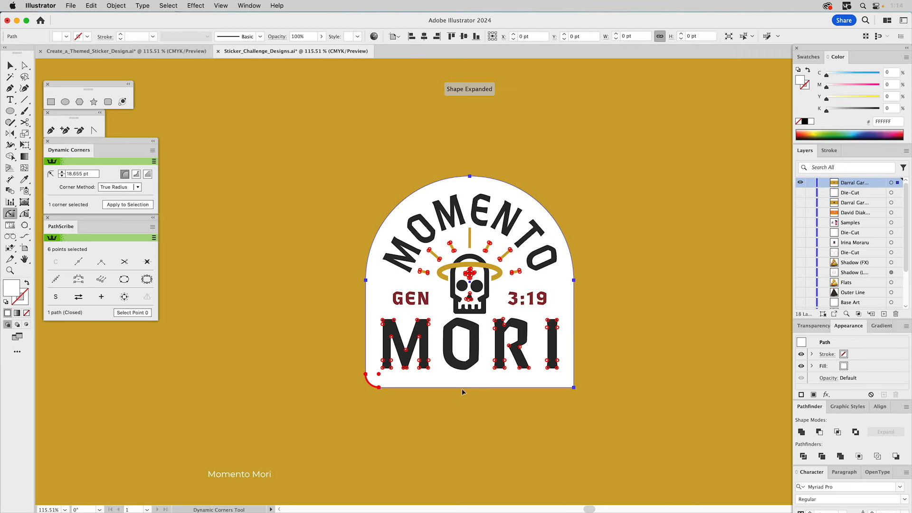
{"action": "left_click", "coordinate": [574, 387]}
{"action": "key", "text": "v"}
{"action": "left_click", "coordinate": [262, 150]}
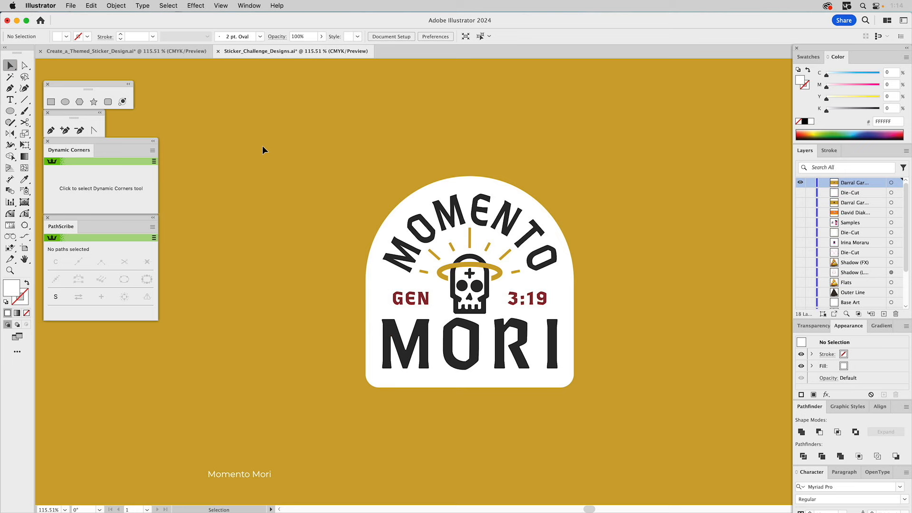